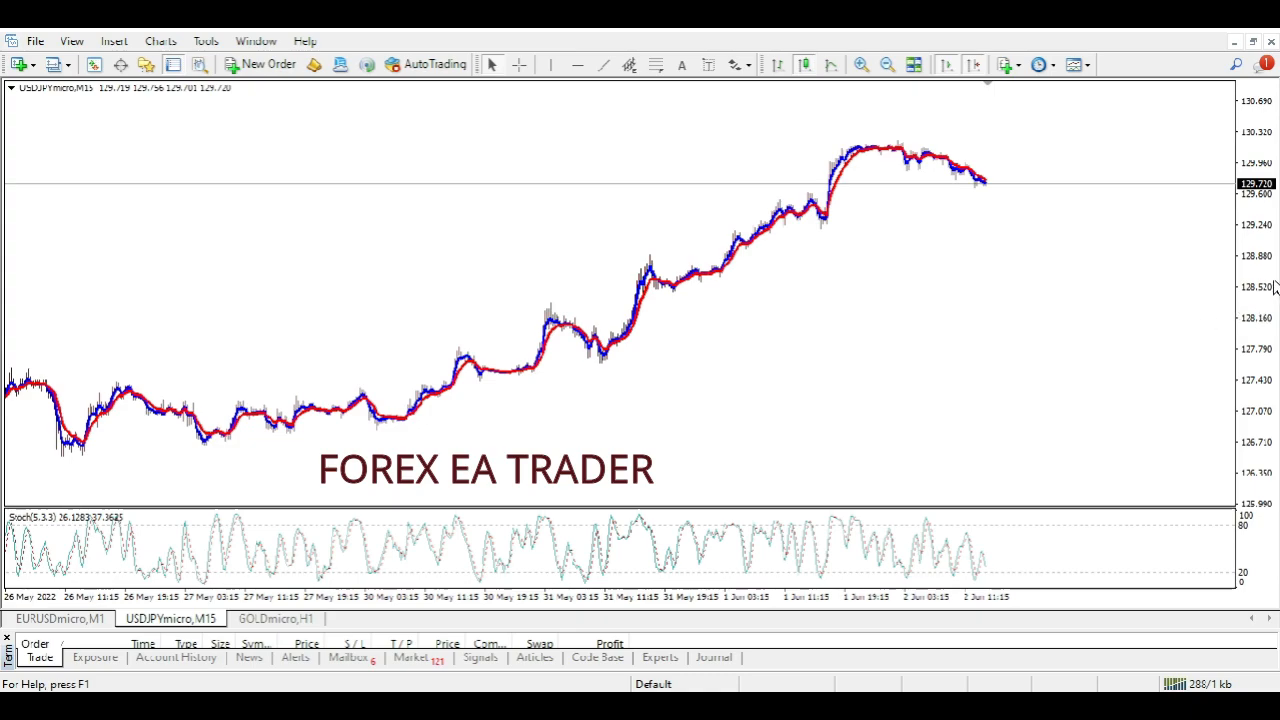
# Switch to the browser and read the ForexEAdvisor home page's introduction and basic RSI strategy example
pyautogui.moveTo(1258, 240); pyautogui.dragTo(1259, 254)
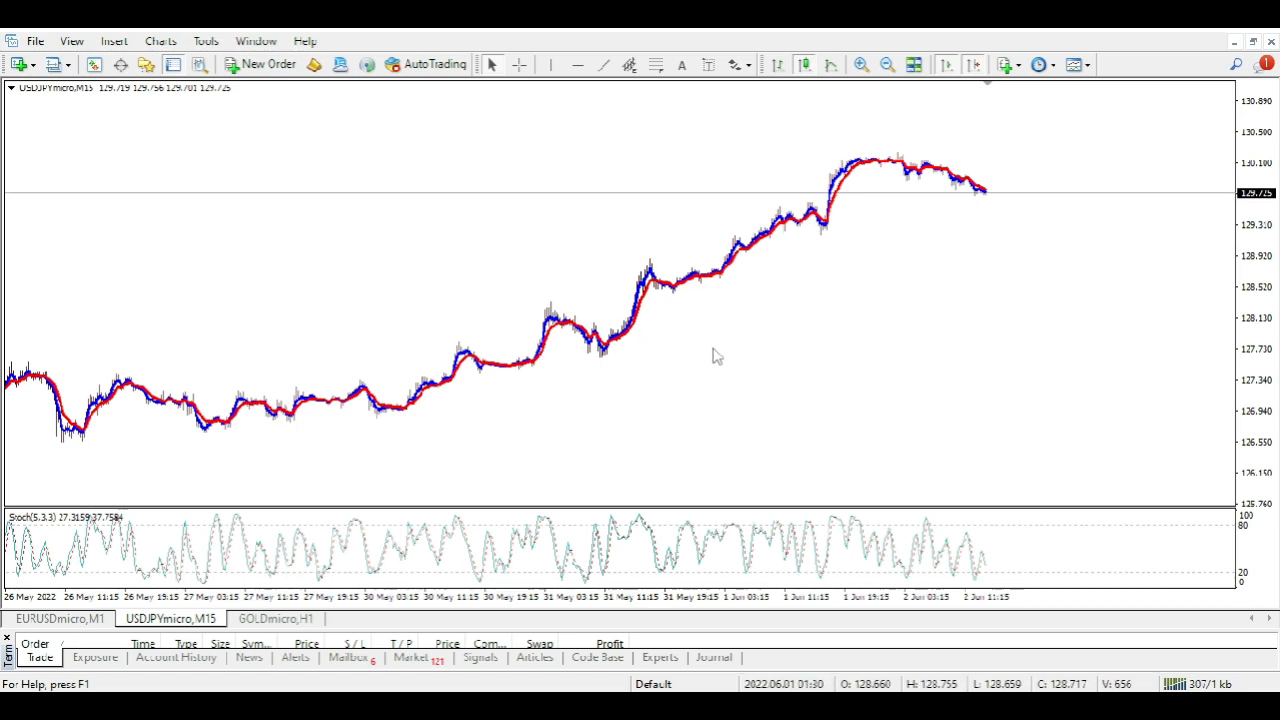
pyautogui.click(790, 706)
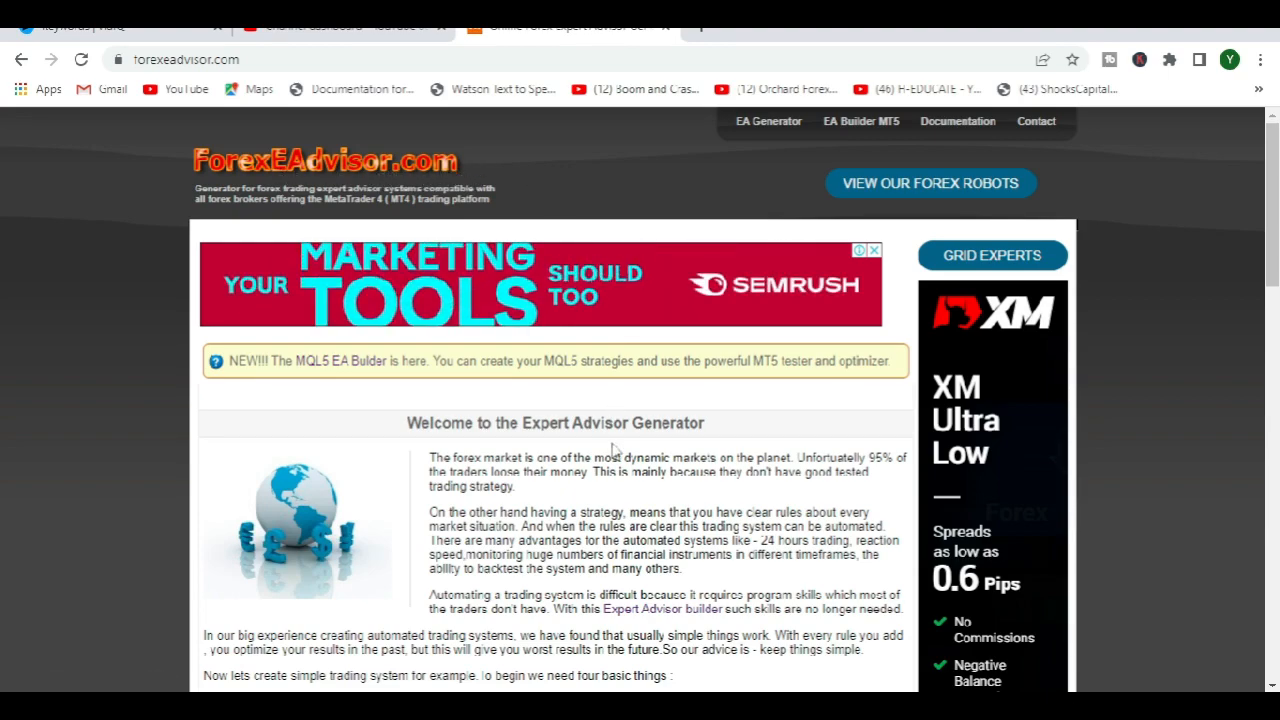
pyautogui.scroll(-4, 617, 452)
pyautogui.scroll(-4, 763, 454)
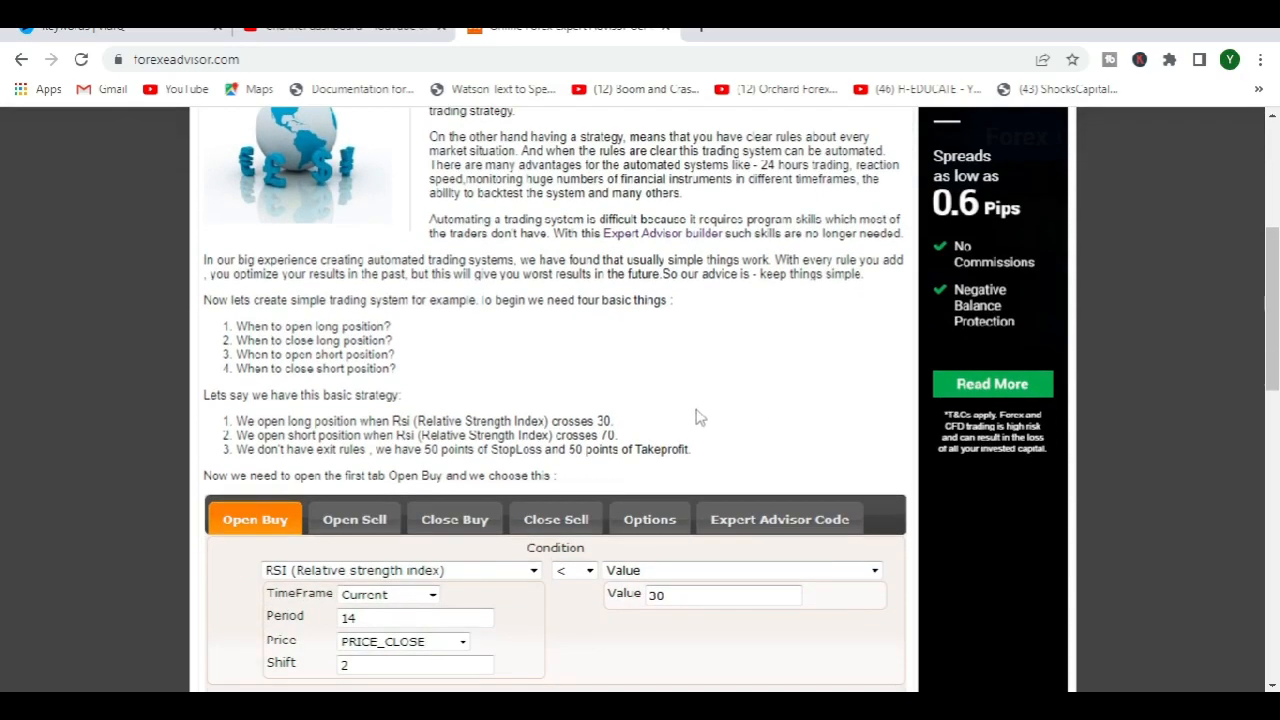
pyautogui.scroll(8, 758, 451)
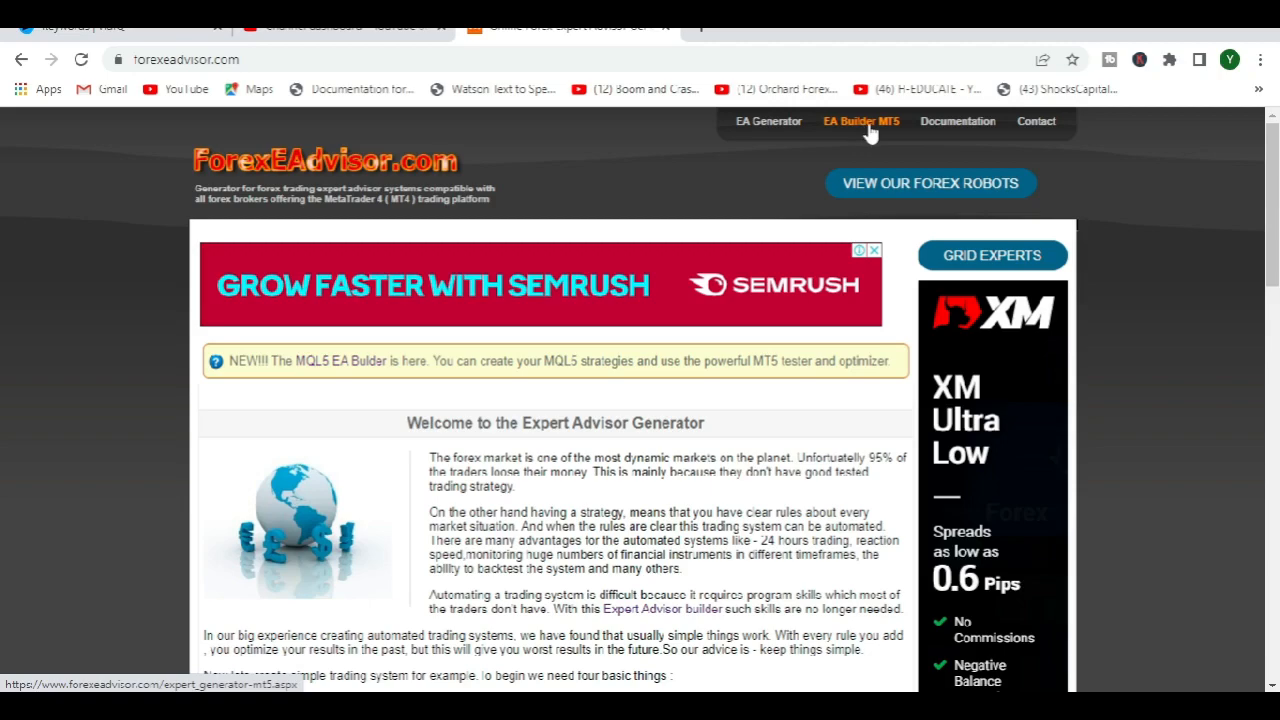
# Open the documentation page and read how to use the Expert Advisor generator
pyautogui.click(957, 130)
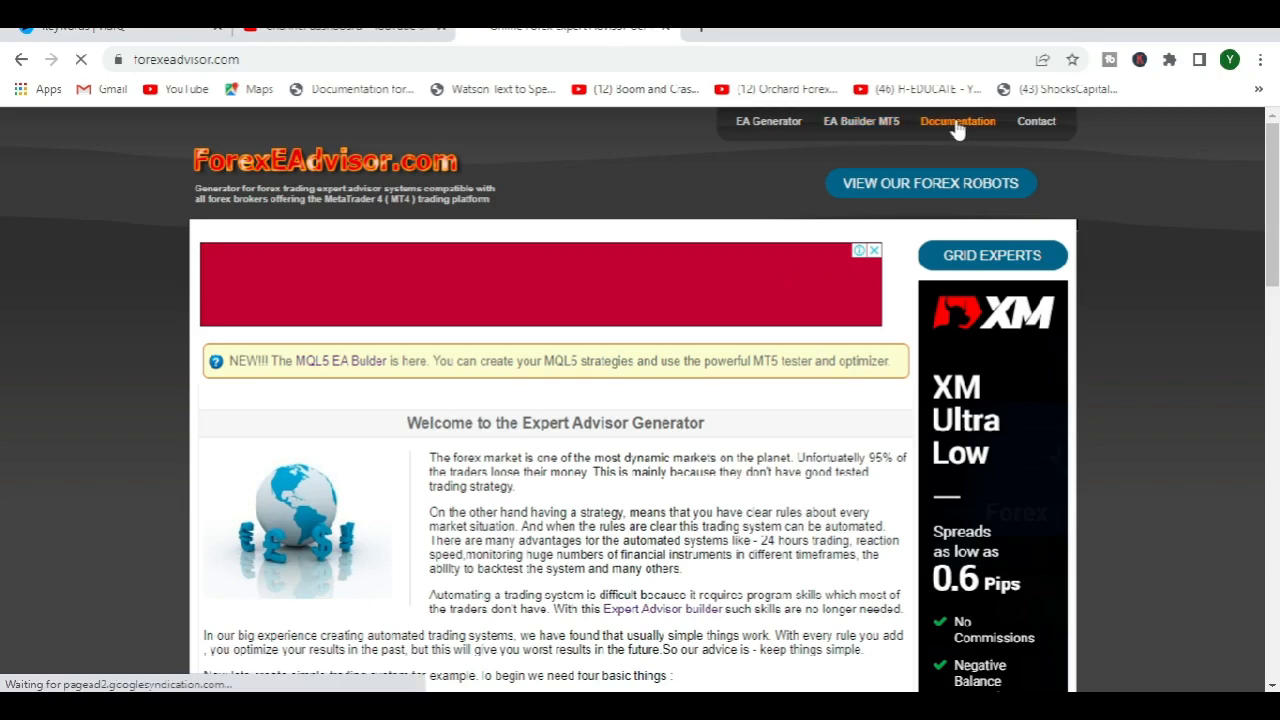
pyautogui.scroll(-3, 730, 418)
pyautogui.scroll(-6, 730, 418)
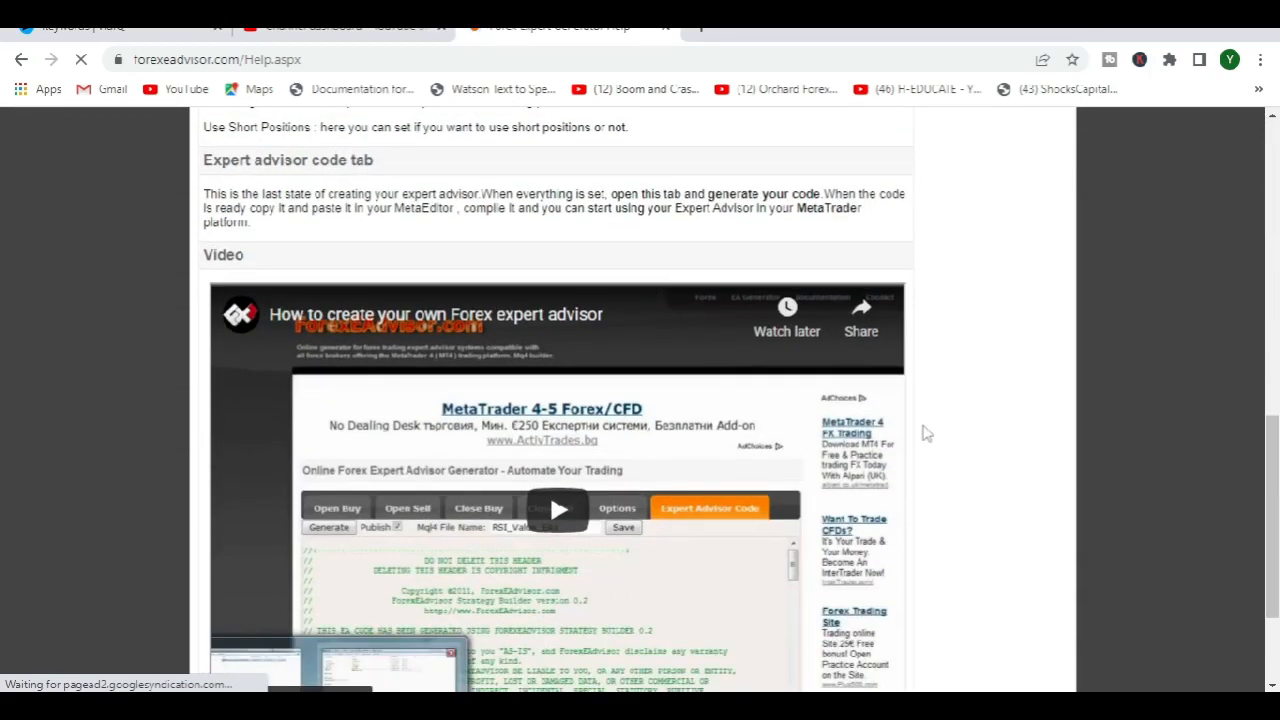
pyautogui.scroll(-3, 923, 434)
pyautogui.scroll(4, 920, 434)
pyautogui.scroll(10, 937, 367)
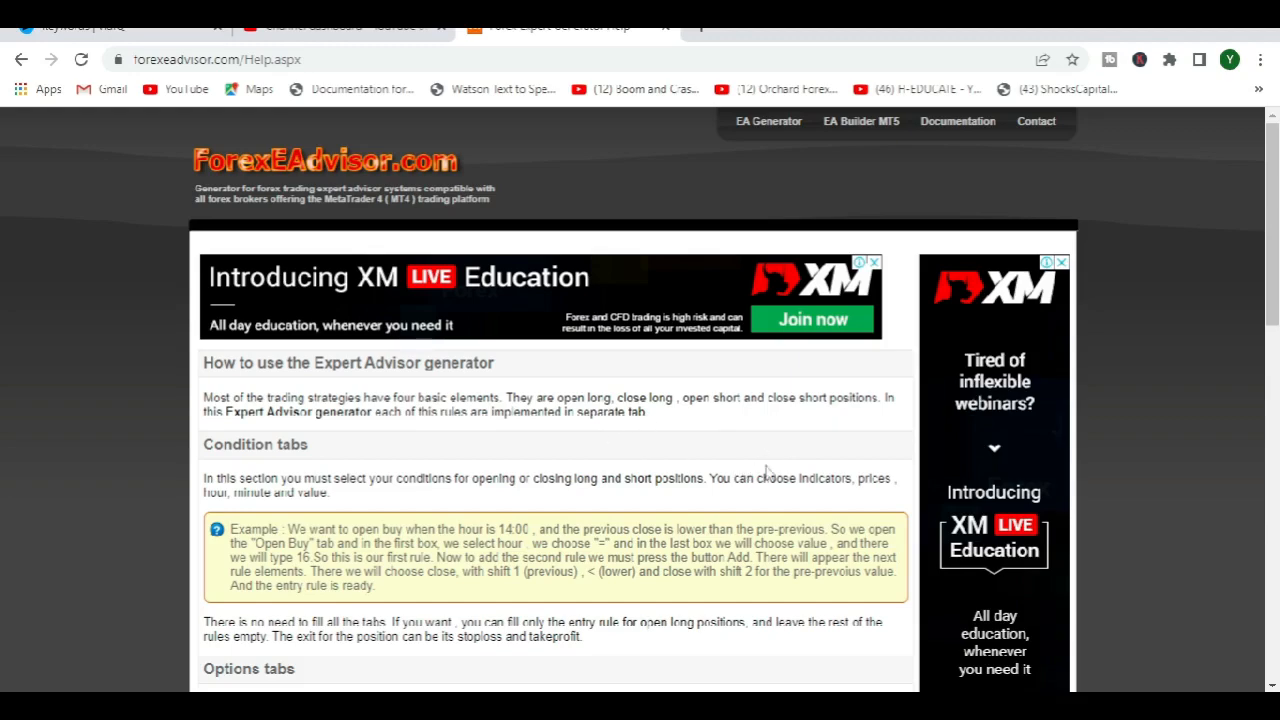
# Return to the ForexEAdvisor home page and review the sample strategy's rules and its Open Buy conditions
pyautogui.click(340, 162)
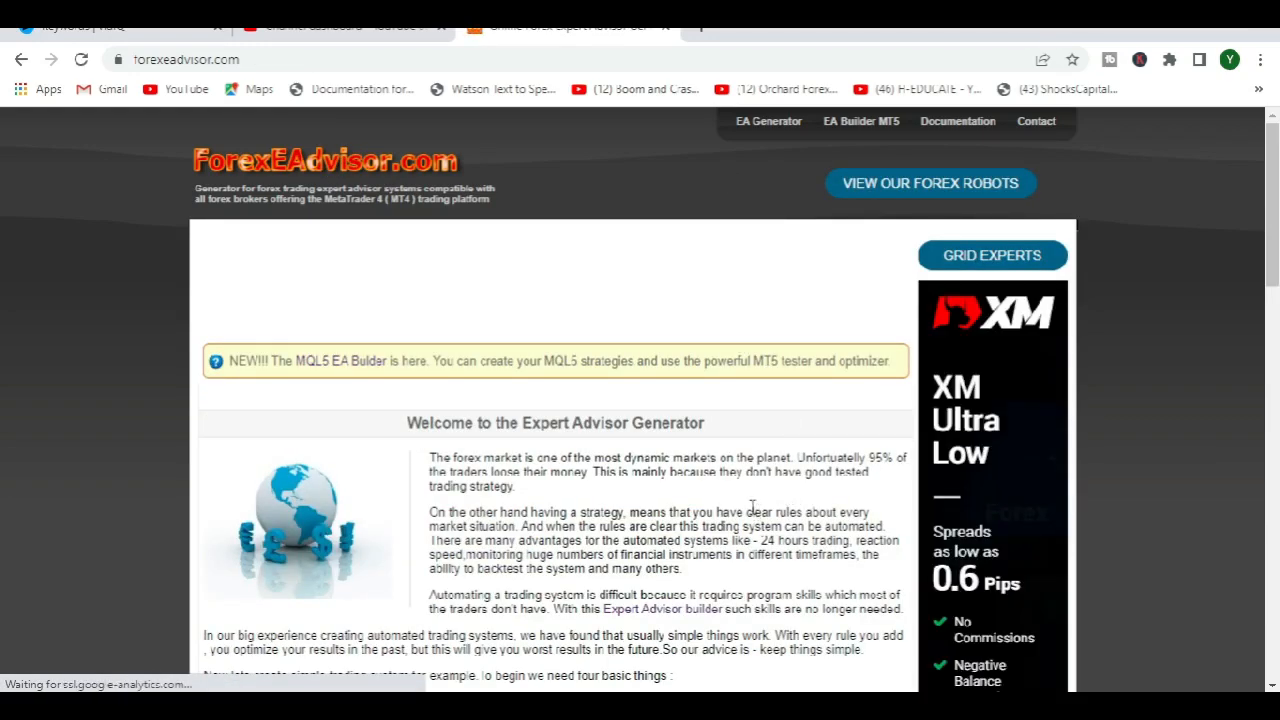
pyautogui.scroll(-3, 752, 505)
pyautogui.scroll(-2, 730, 400)
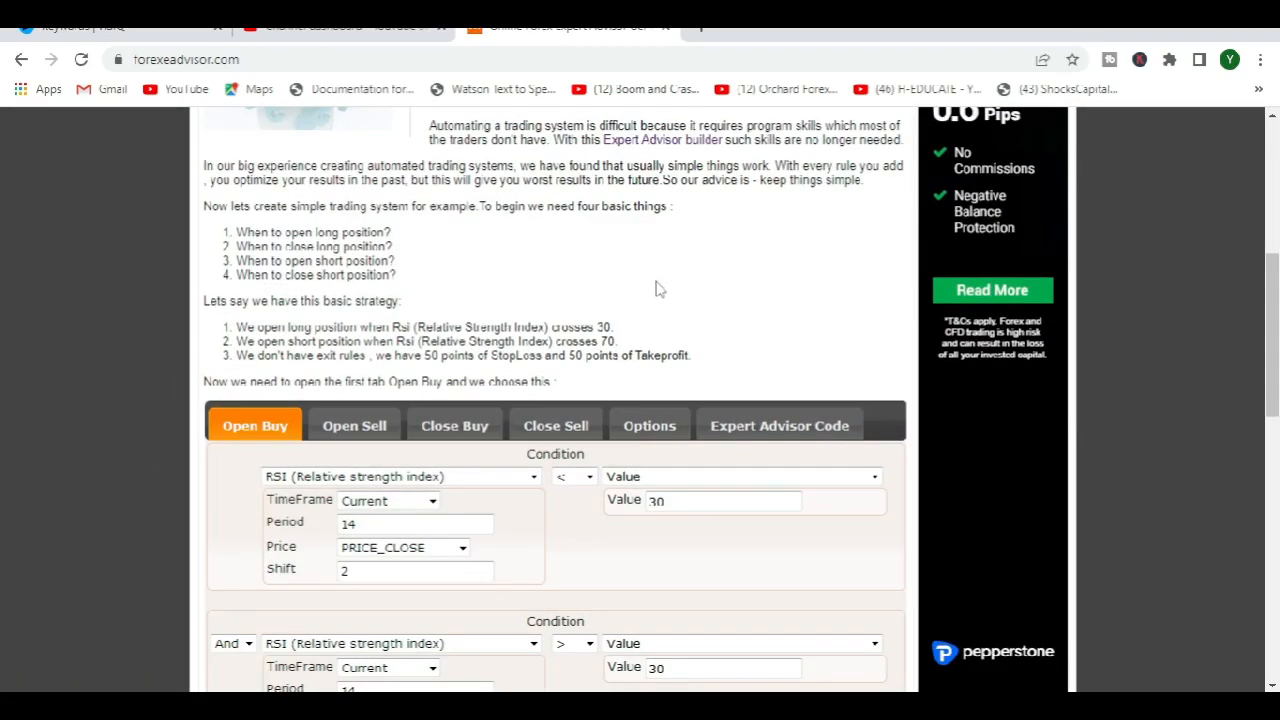
pyautogui.scroll(-3, 660, 285)
pyautogui.scroll(8, 716, 367)
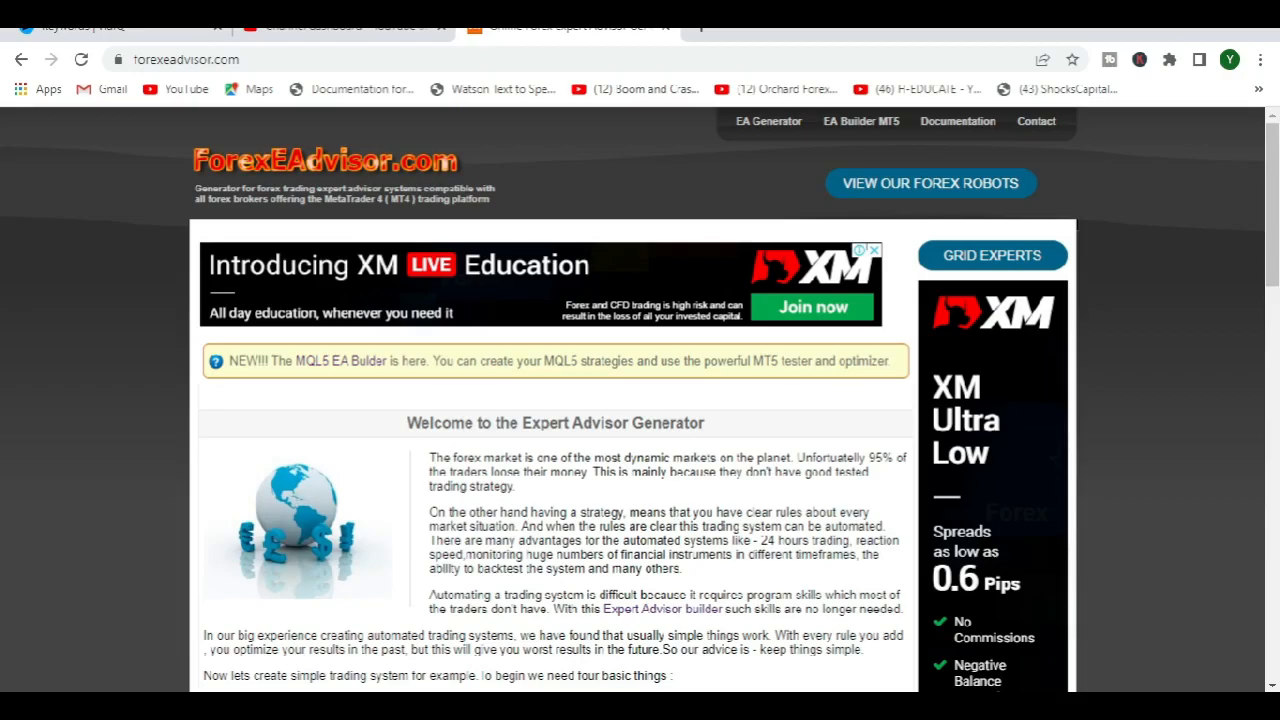
# Open the online MQL5 EA Builder from the home page and look over its Open Buy section
pyautogui.click(868, 705)
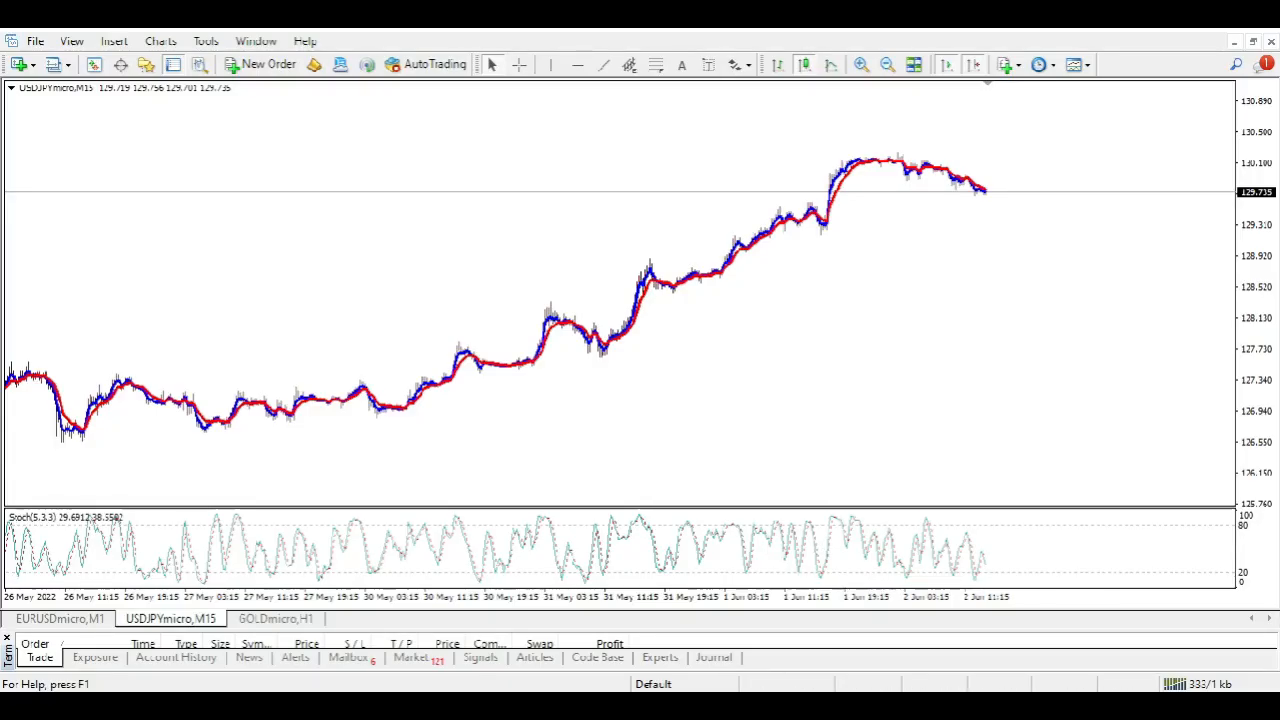
pyautogui.click(860, 705)
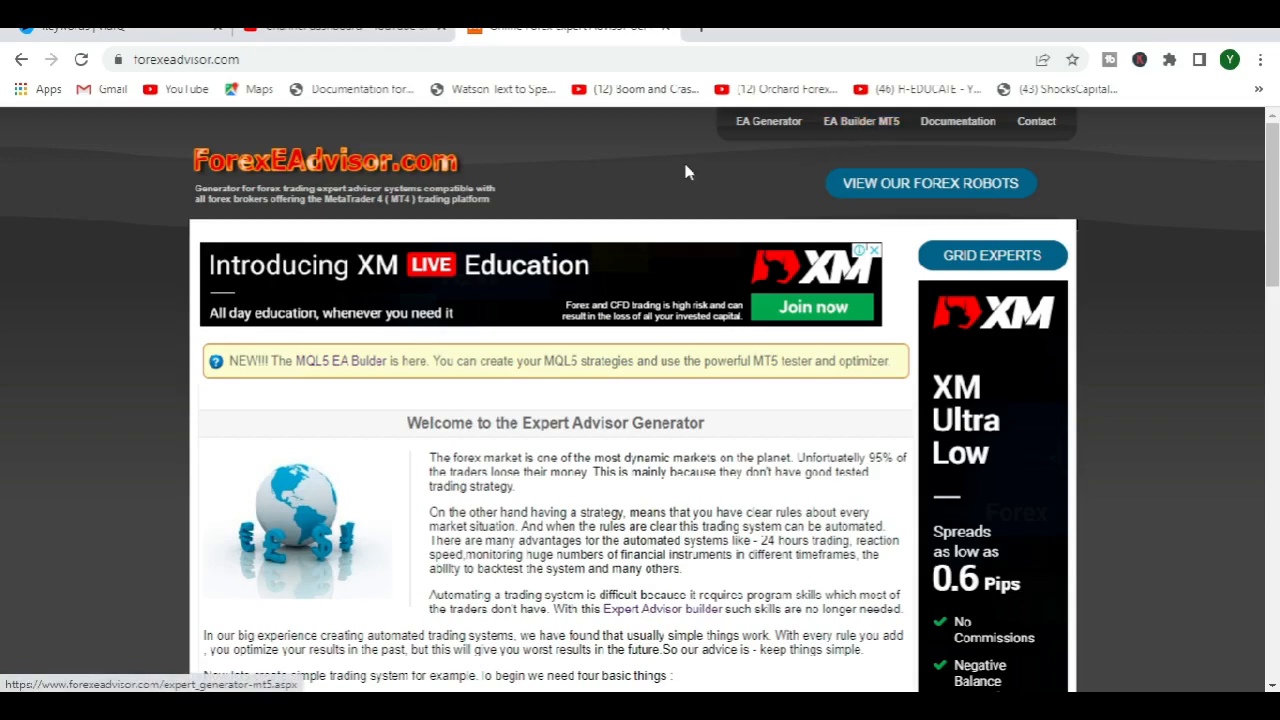
pyautogui.click(327, 366)
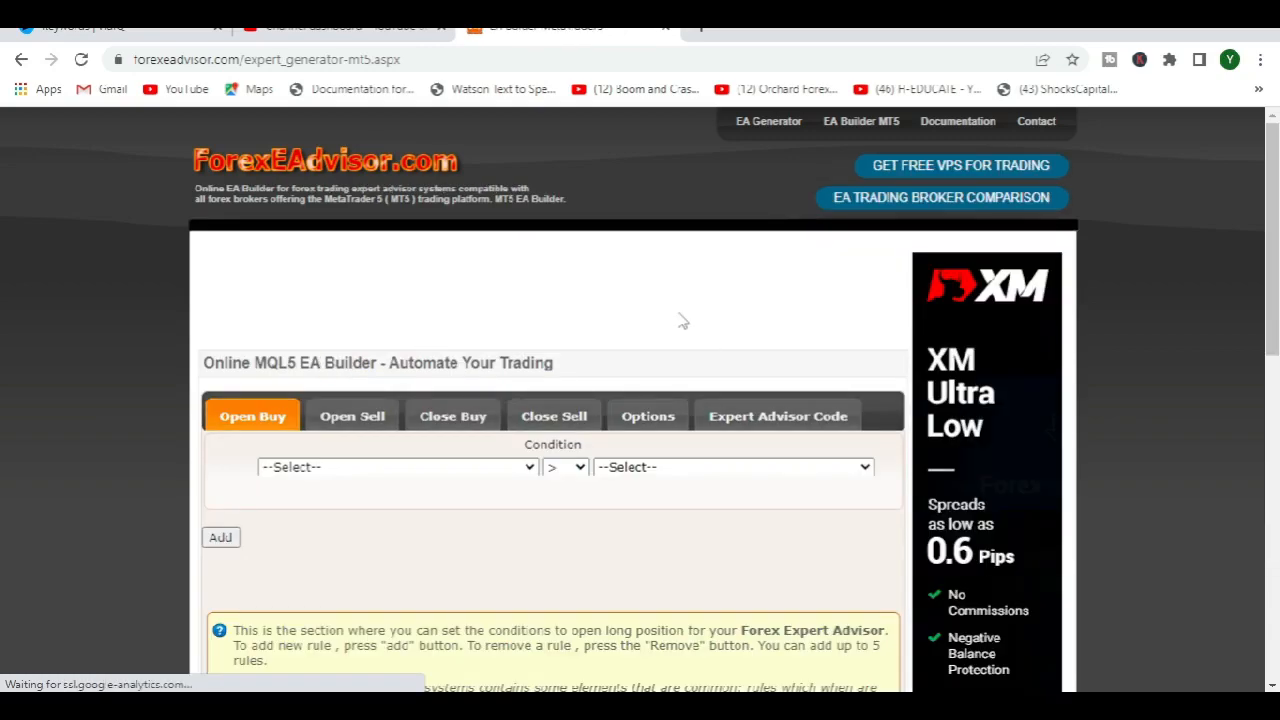
pyautogui.scroll(-1, 682, 325)
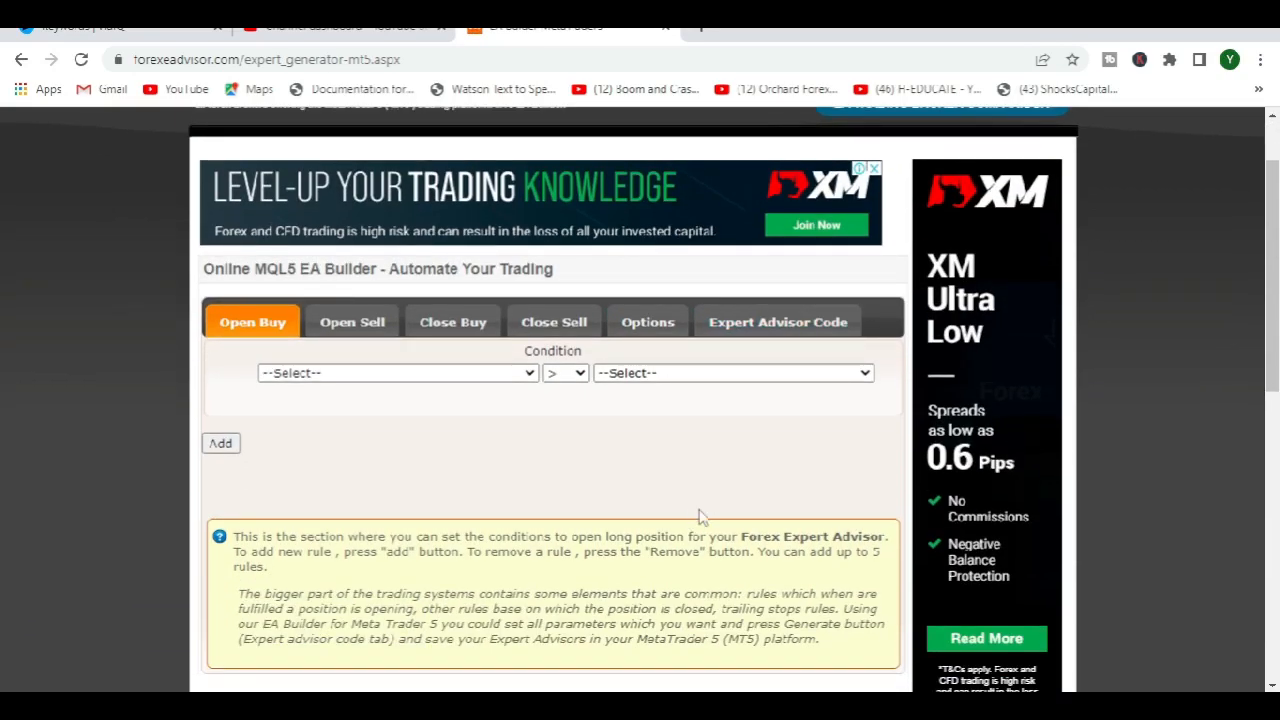
pyautogui.scroll(-3, 729, 474)
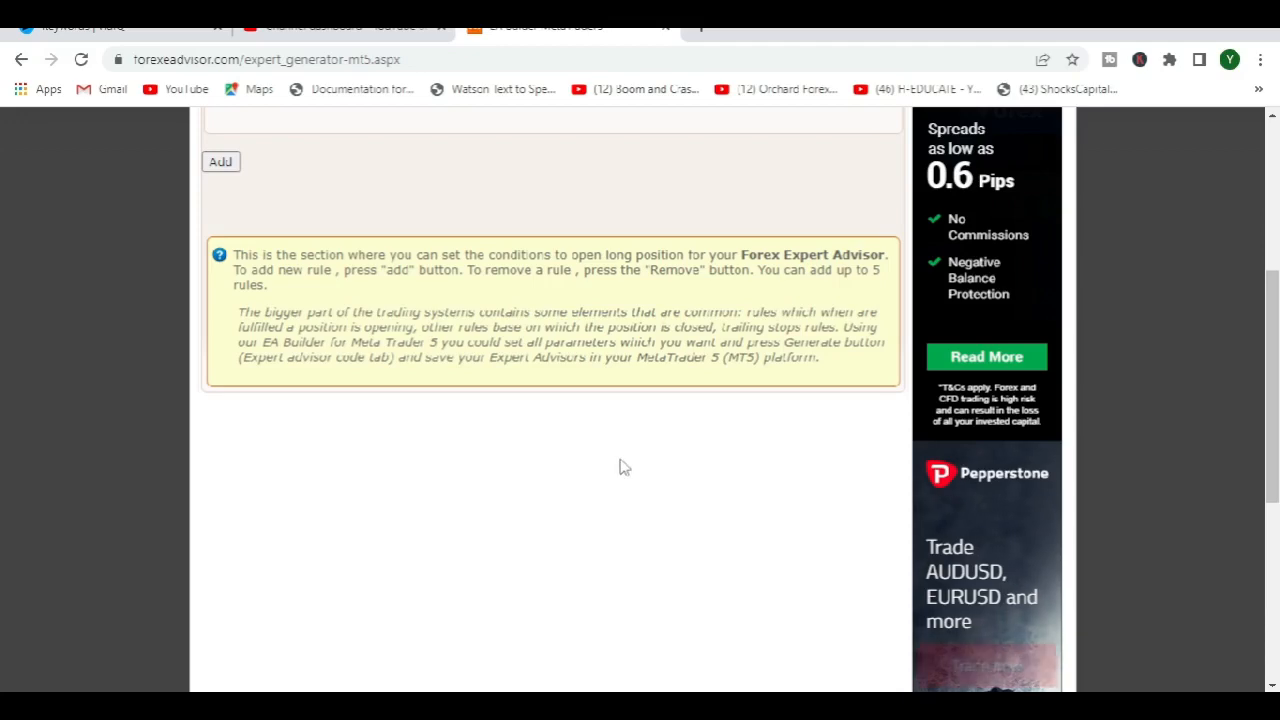
pyautogui.scroll(3, 624, 467)
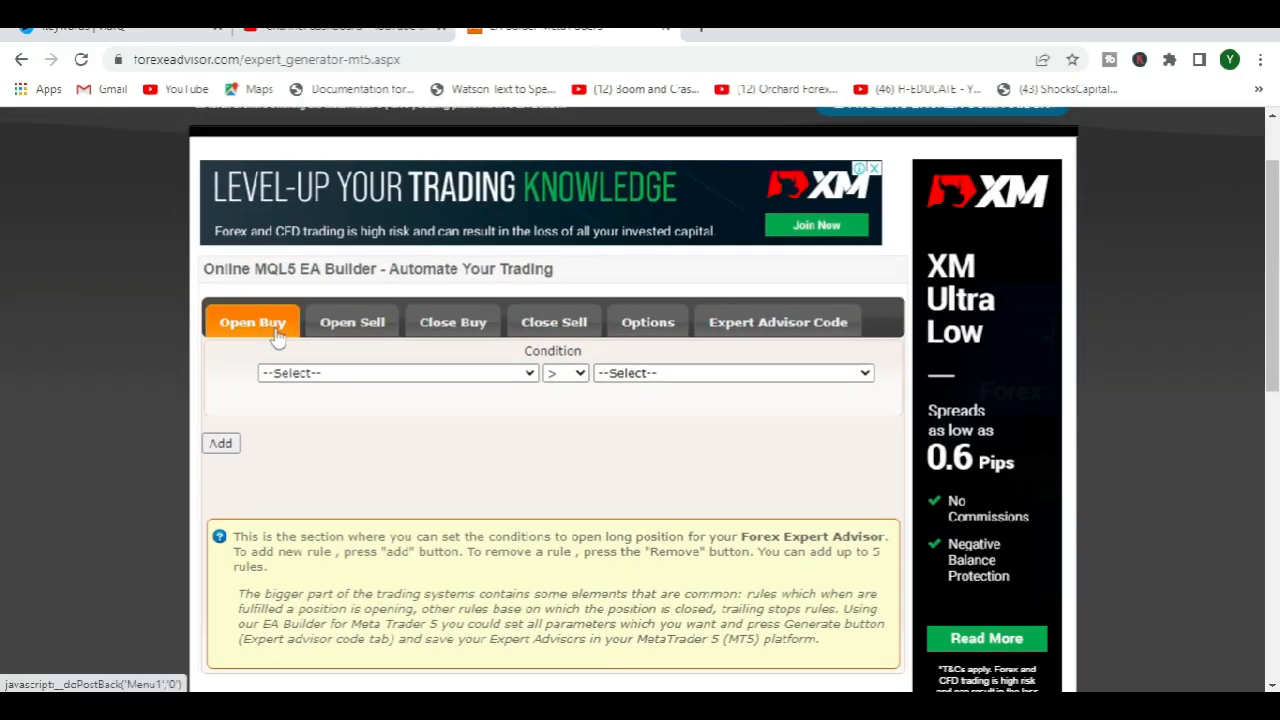
# Look through the builder's Open Sell, Close Buy, Options and Expert Advisor Code sections and return to Open Buy
pyautogui.click(355, 325)
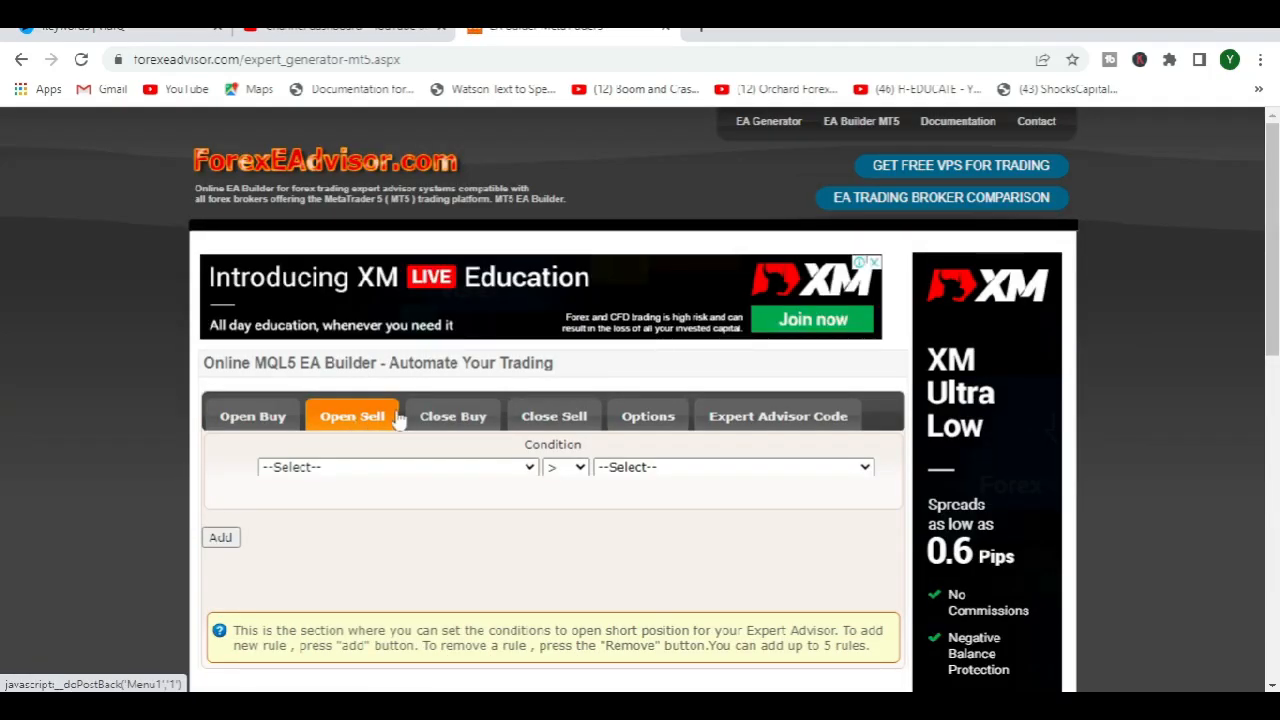
pyautogui.click(455, 418)
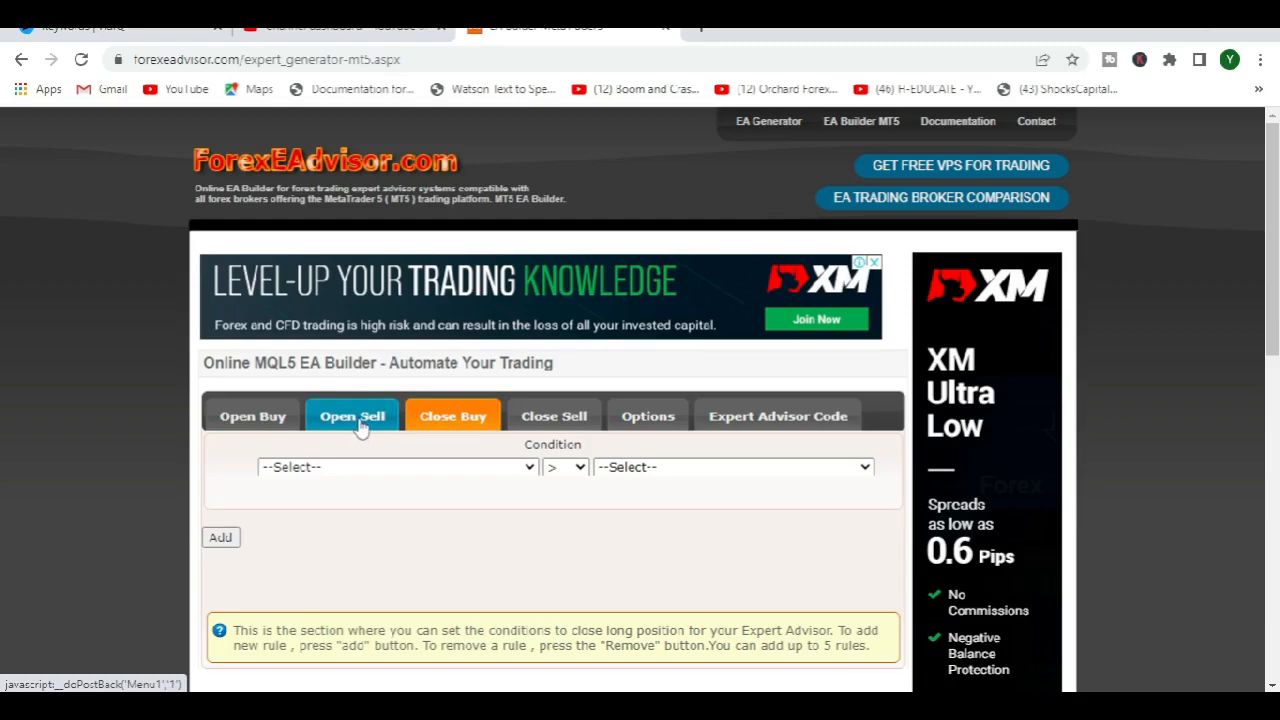
pyautogui.click(641, 419)
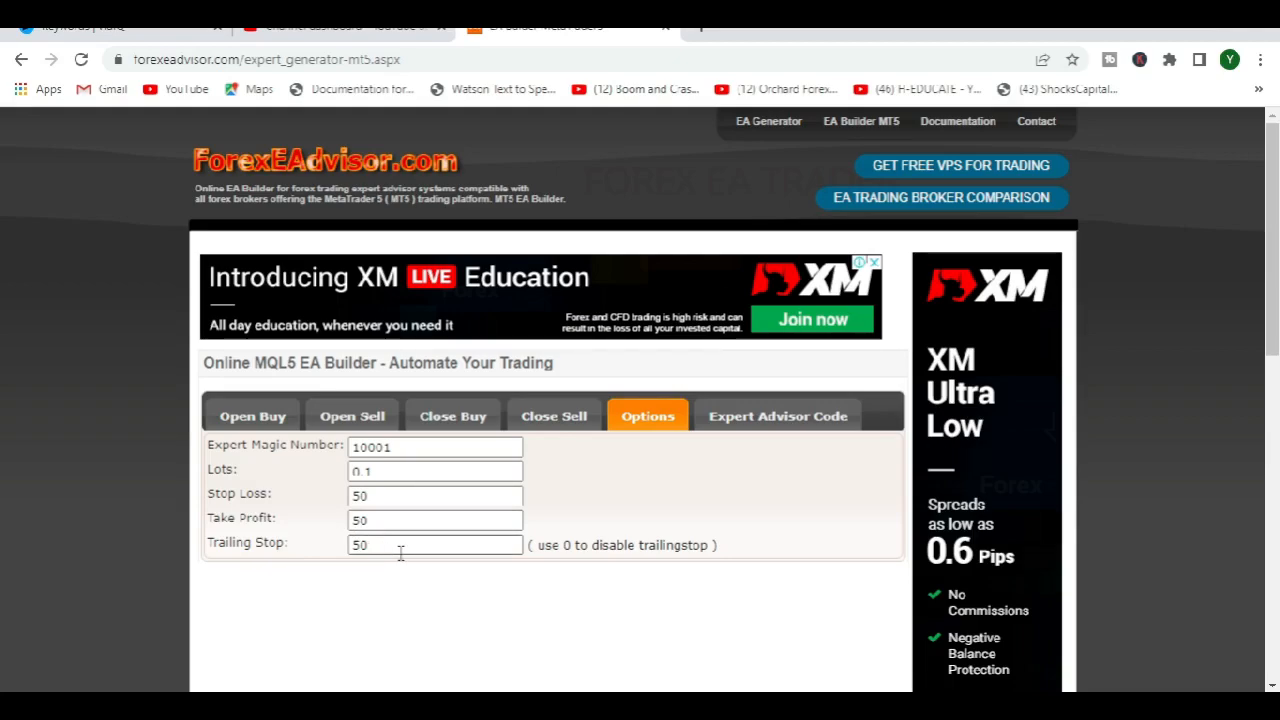
pyautogui.click(754, 424)
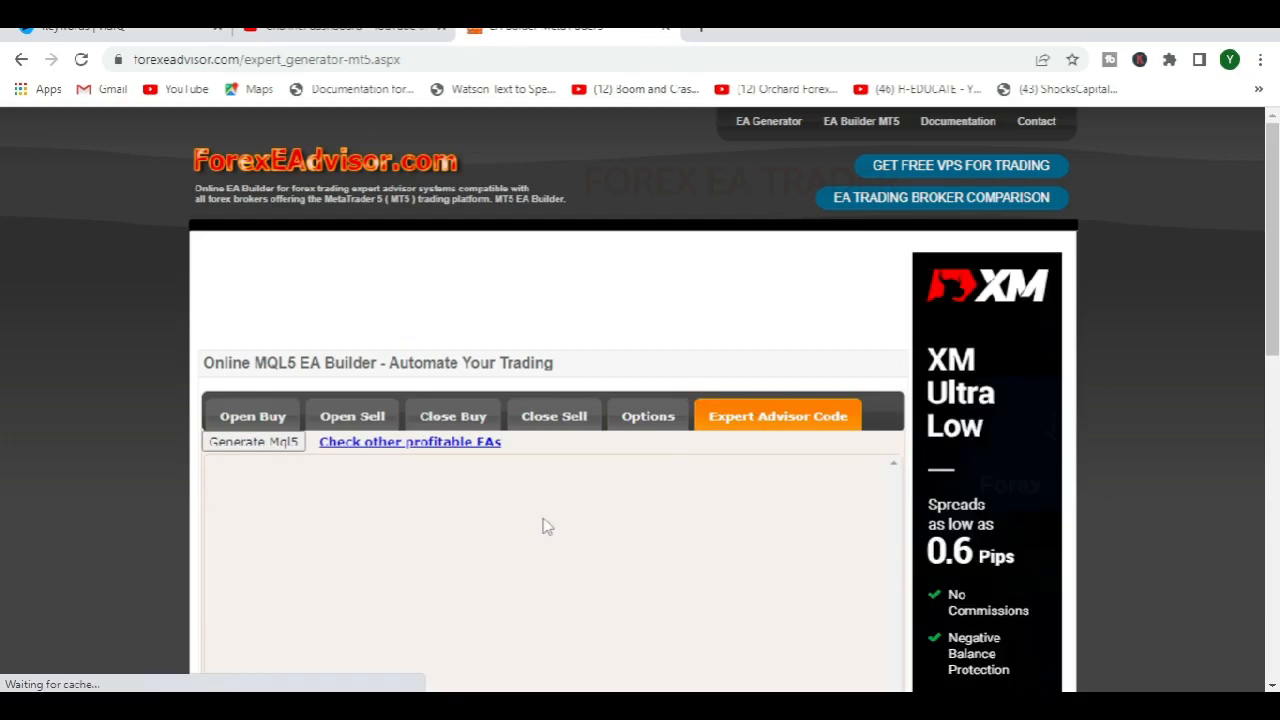
pyautogui.click(258, 422)
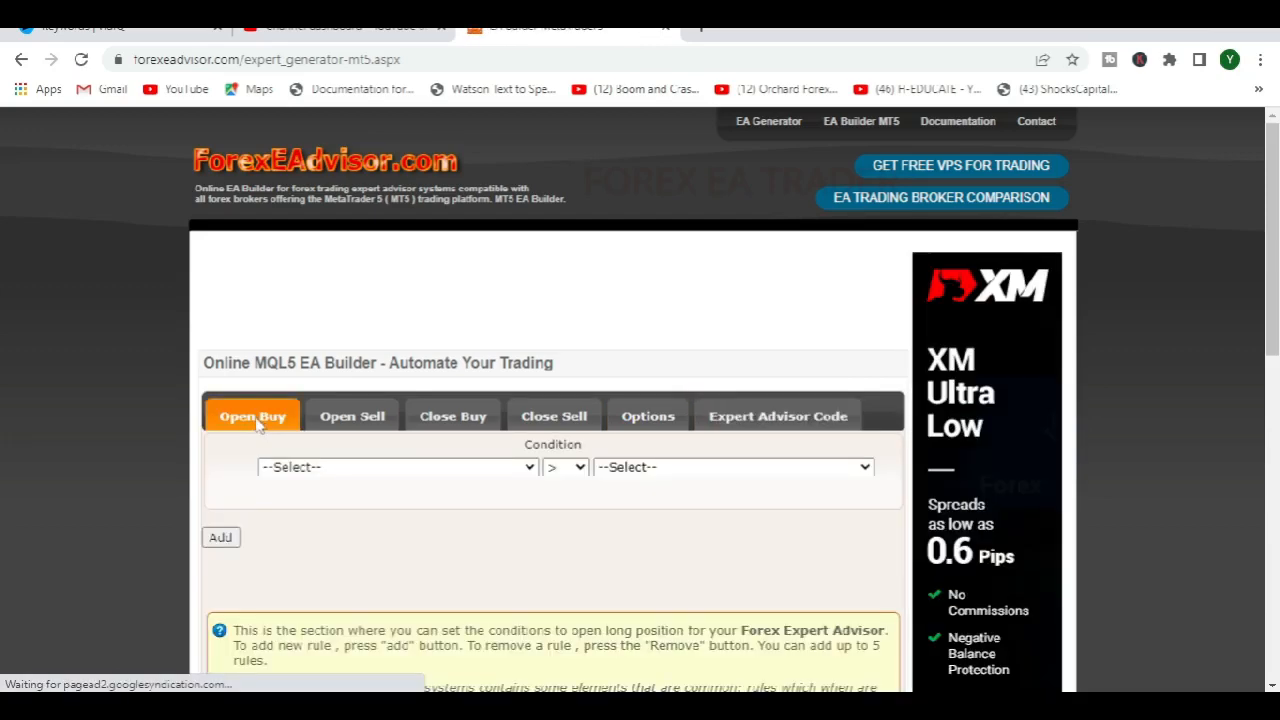
pyautogui.scroll(-2, 460, 500)
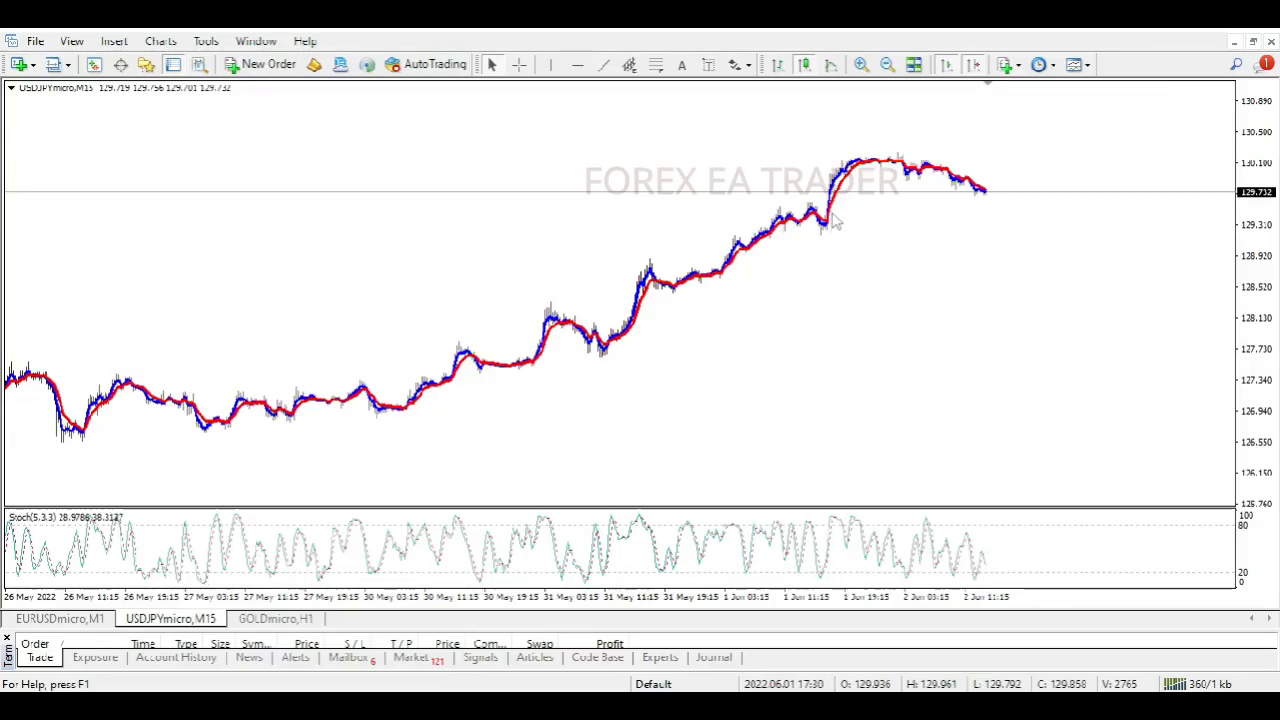
# Enlarge the candles and stretch the price scale of MetaTrader's USDJPYmicro M15 chart to examine the moving average crossover
pyautogui.click(861, 64)
pyautogui.click(861, 64)
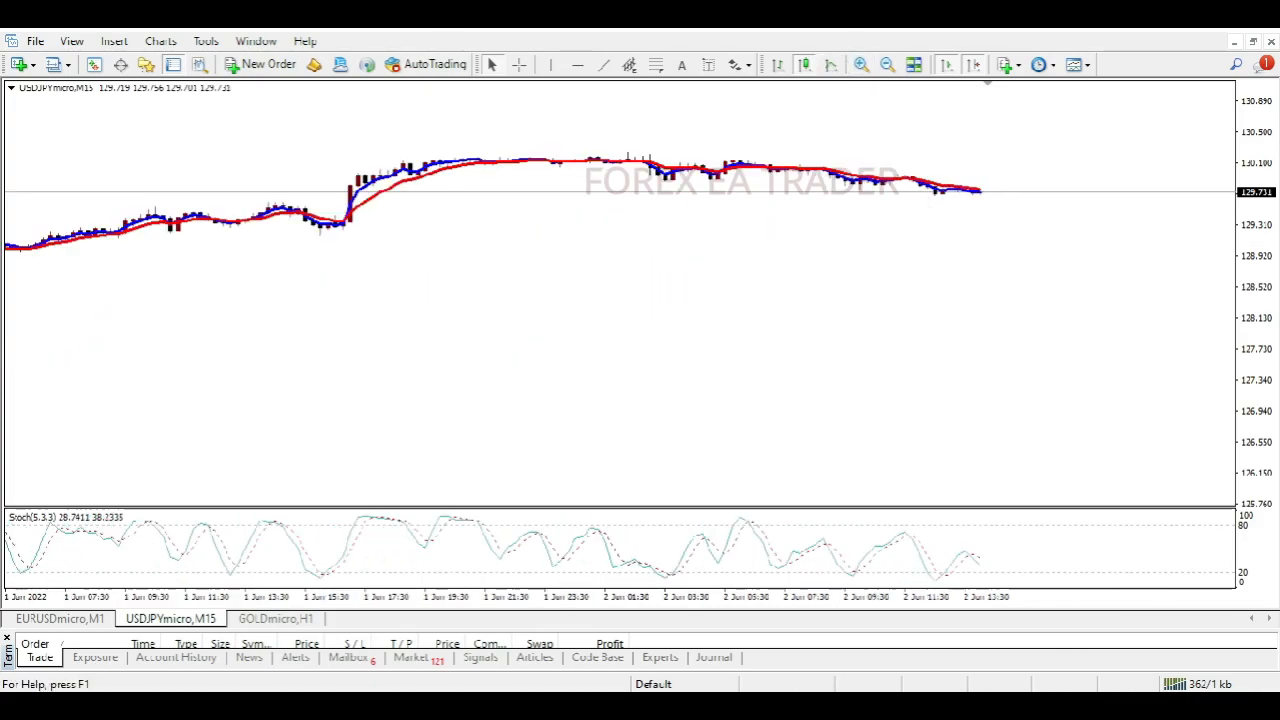
pyautogui.moveTo(1266, 329); pyautogui.dragTo(1246, 90)
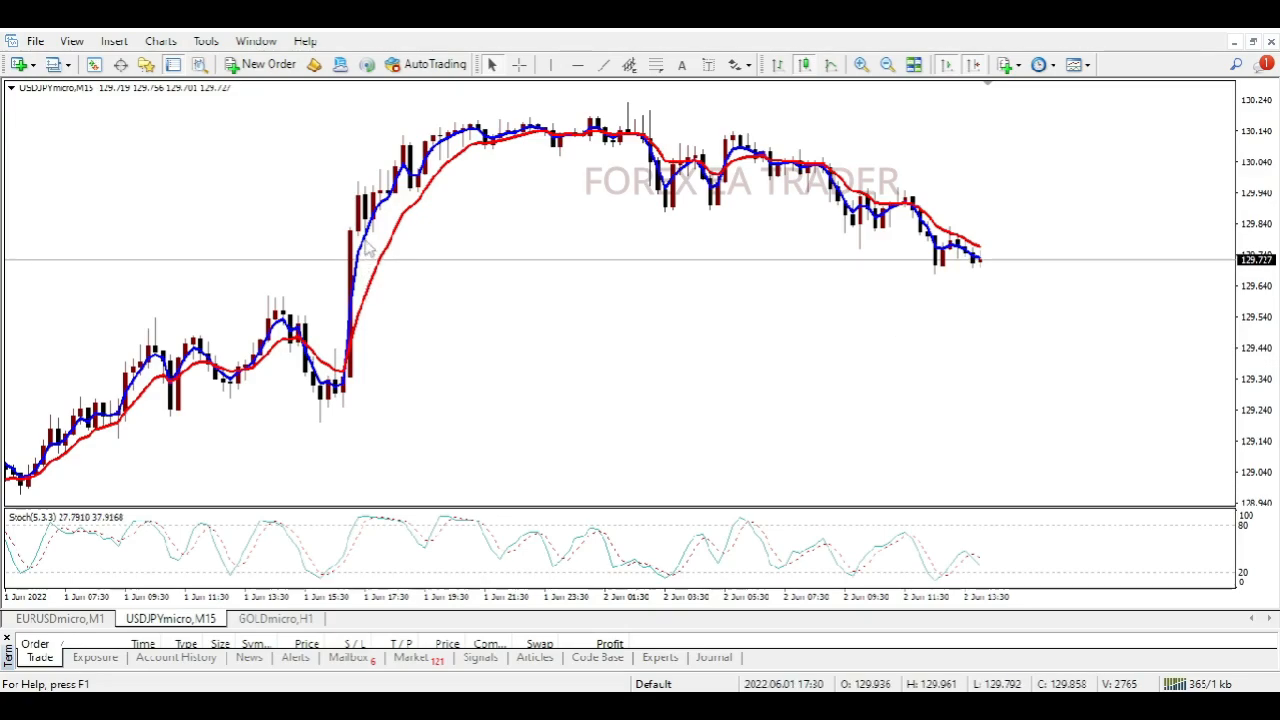
pyautogui.moveTo(391, 200)
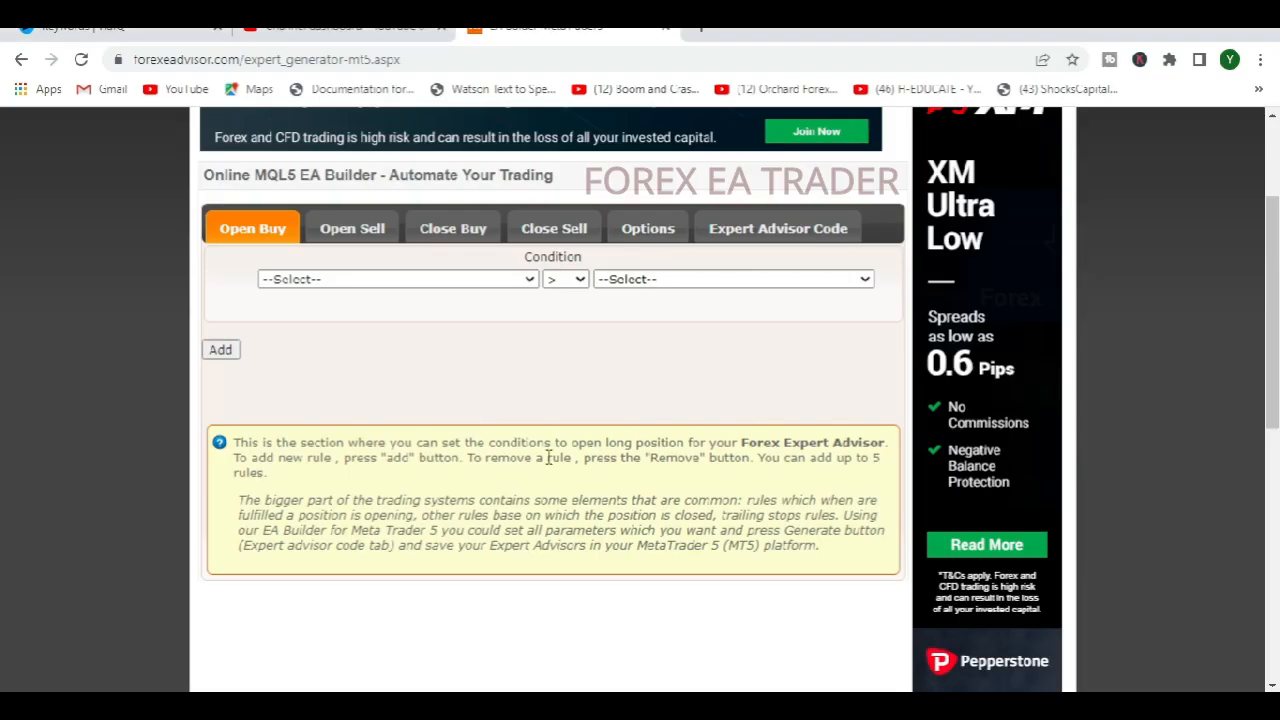
# In the EA Builder's Open Buy condition, choose MA (Moving Average) as the first element with the Current timeframe
pyautogui.click(302, 281)
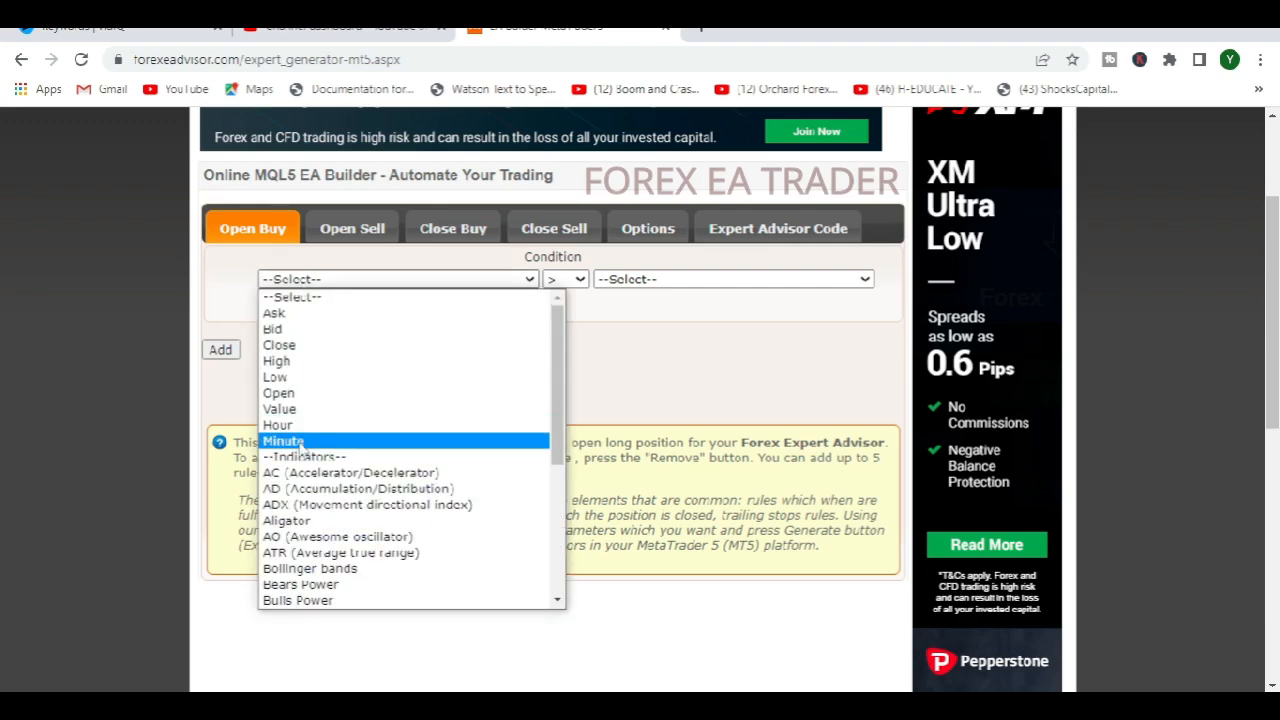
pyautogui.scroll(-4, 310, 515)
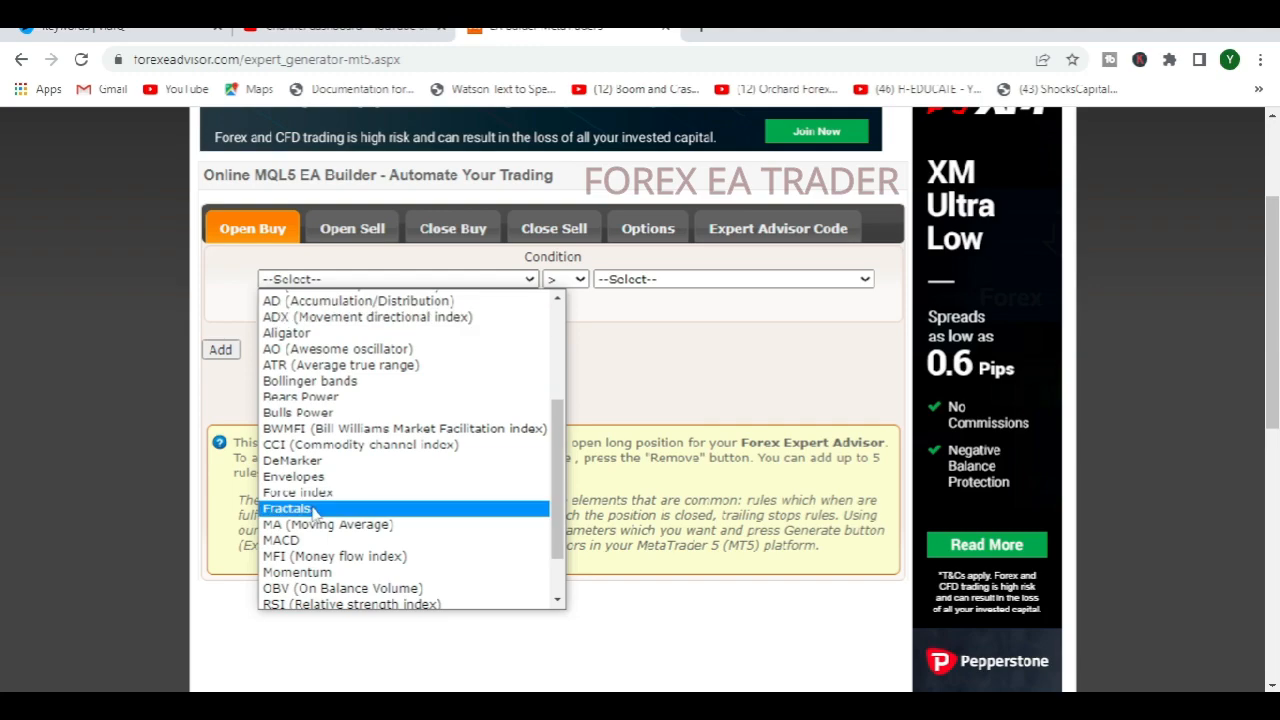
pyautogui.click(306, 523)
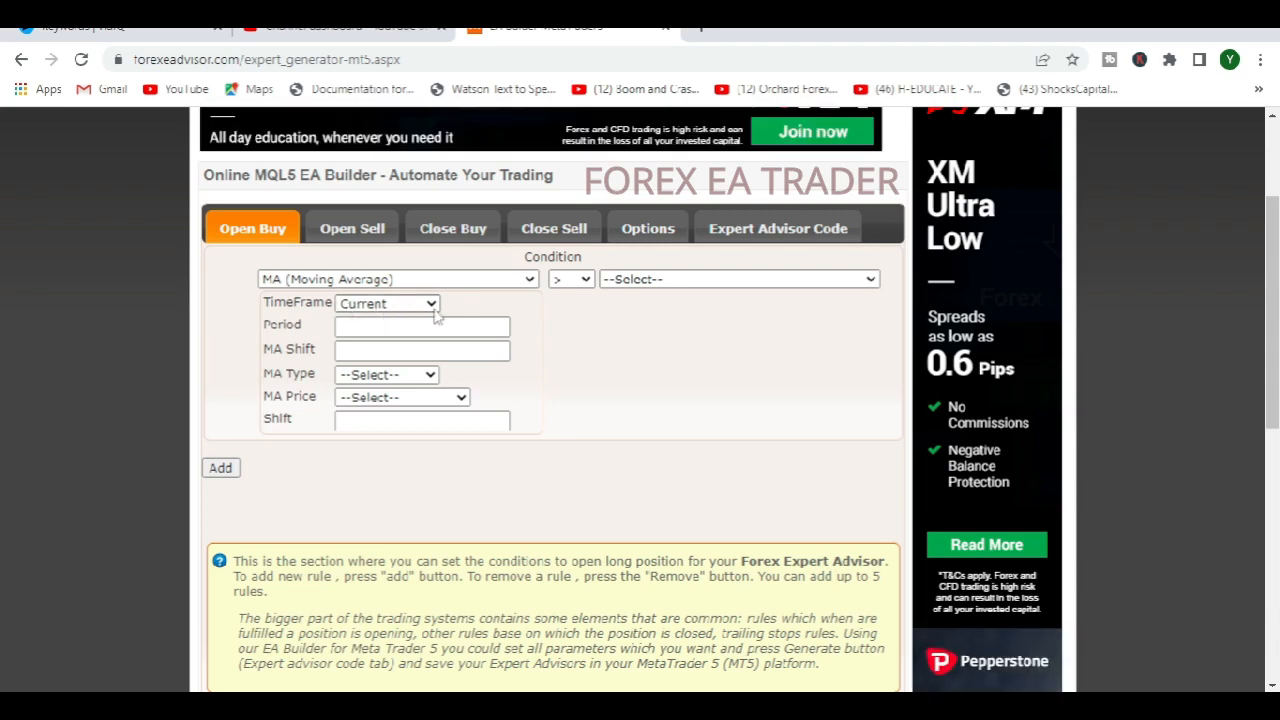
pyautogui.click(434, 305)
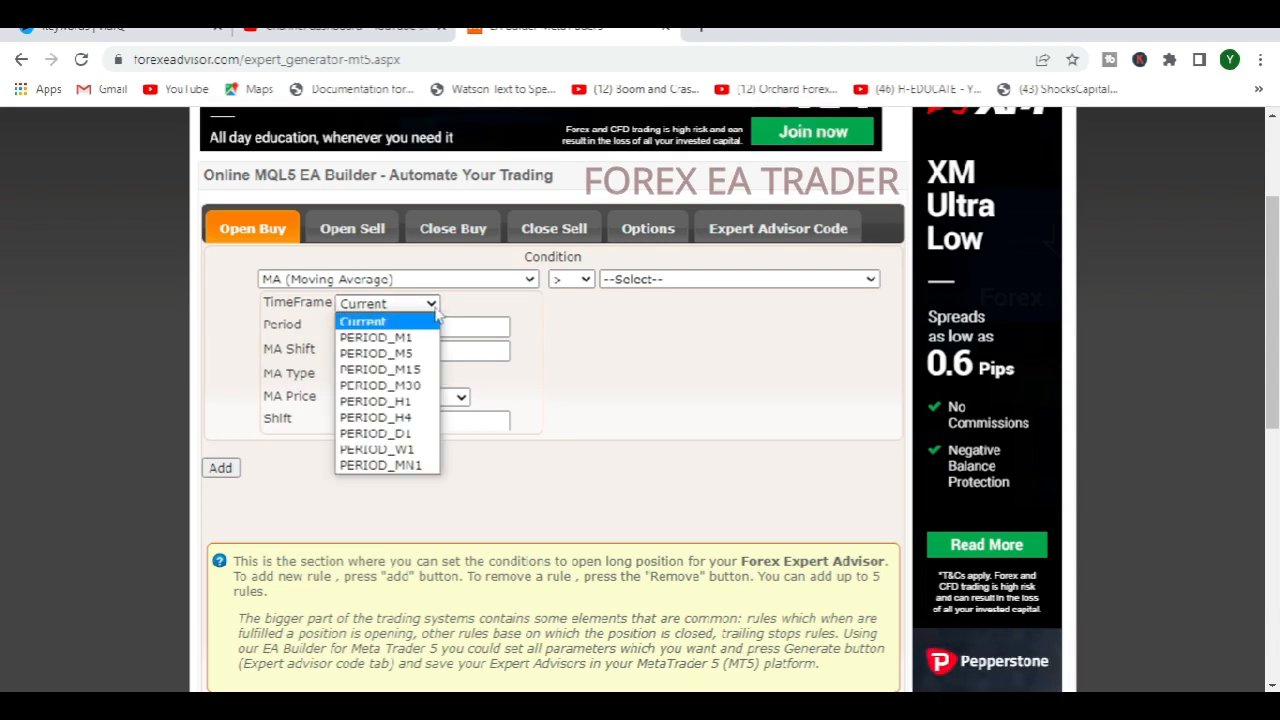
pyautogui.click(450, 308)
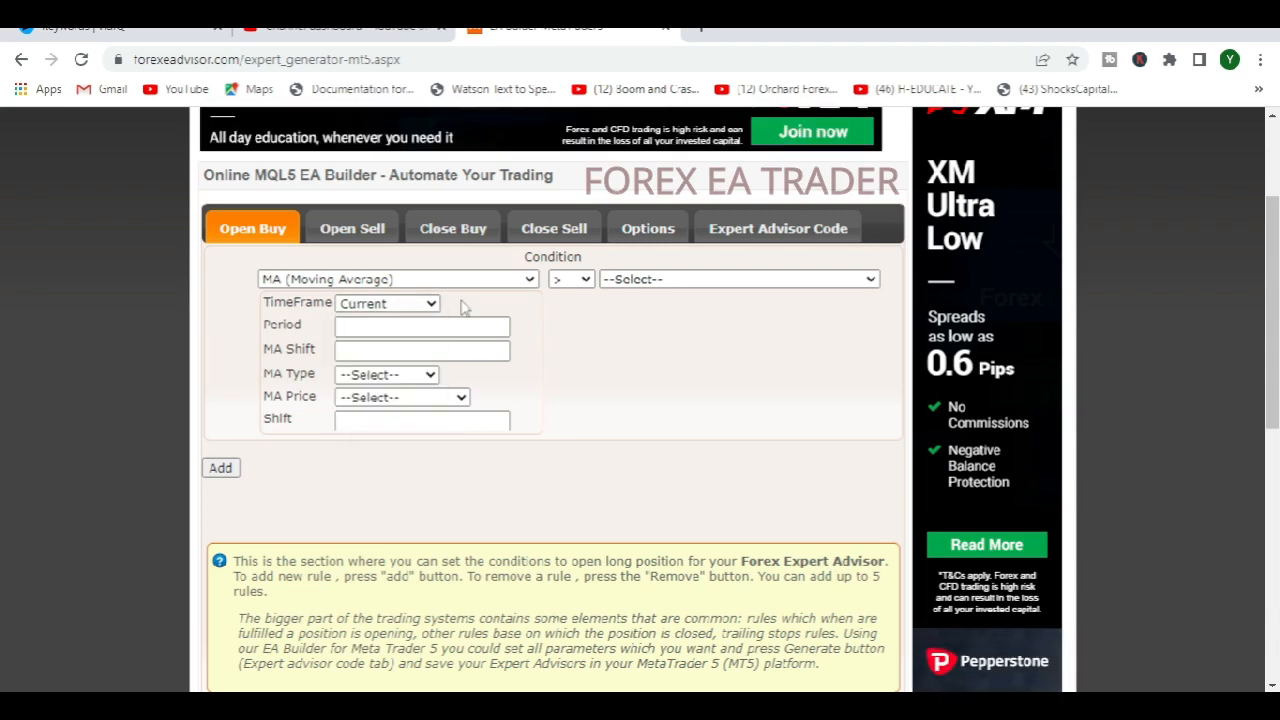
# Set the first moving average's period to 3 and its MA shift to 0
pyautogui.click(399, 329)
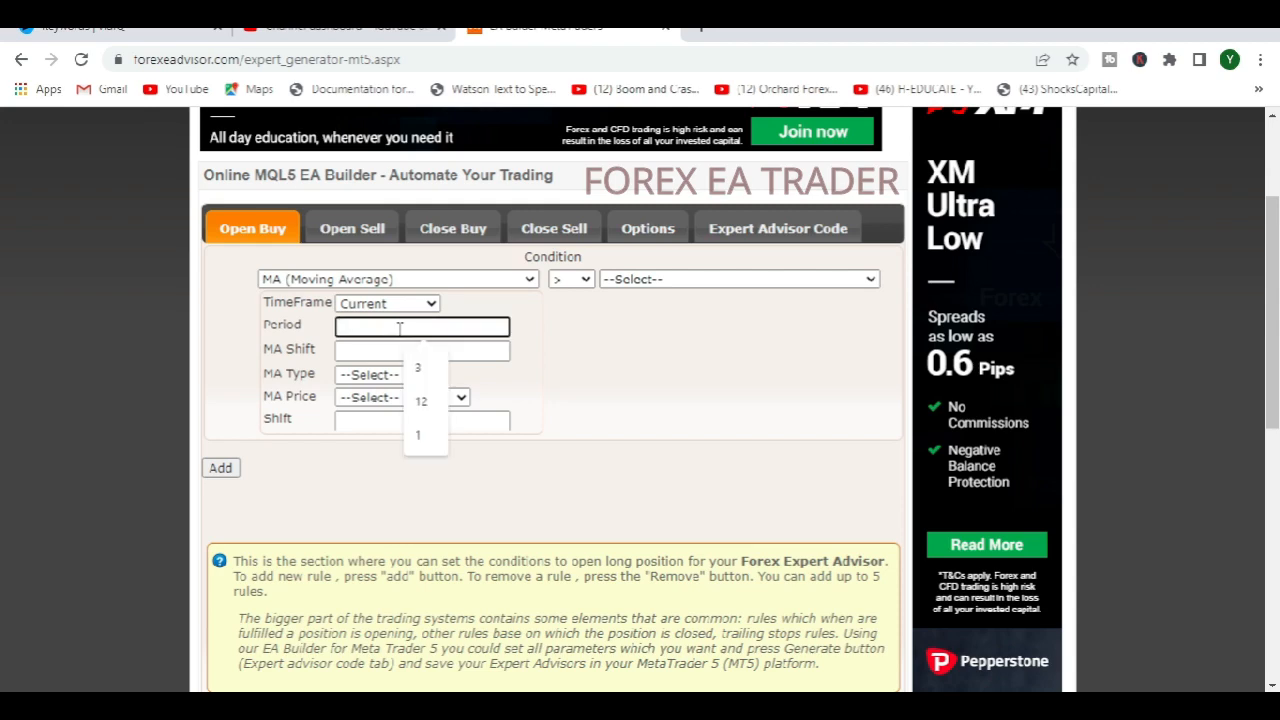
pyautogui.click(418, 367)
pyautogui.click(347, 348)
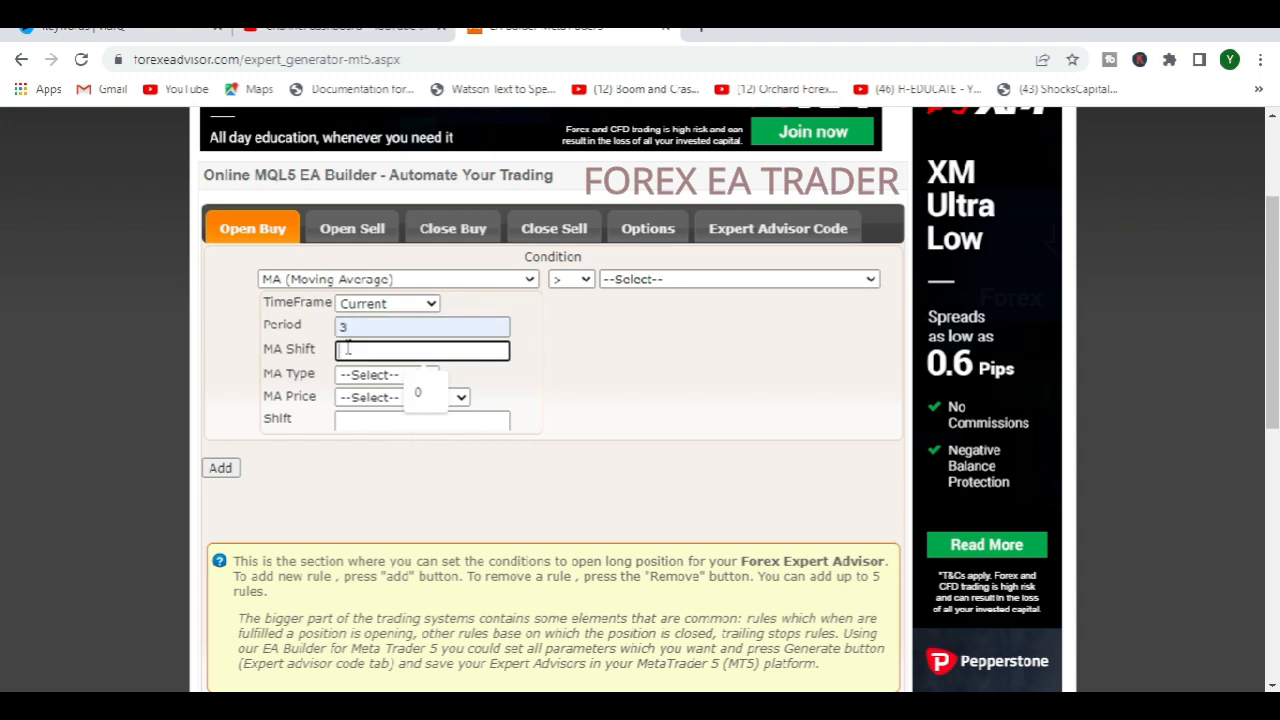
pyautogui.click(424, 400)
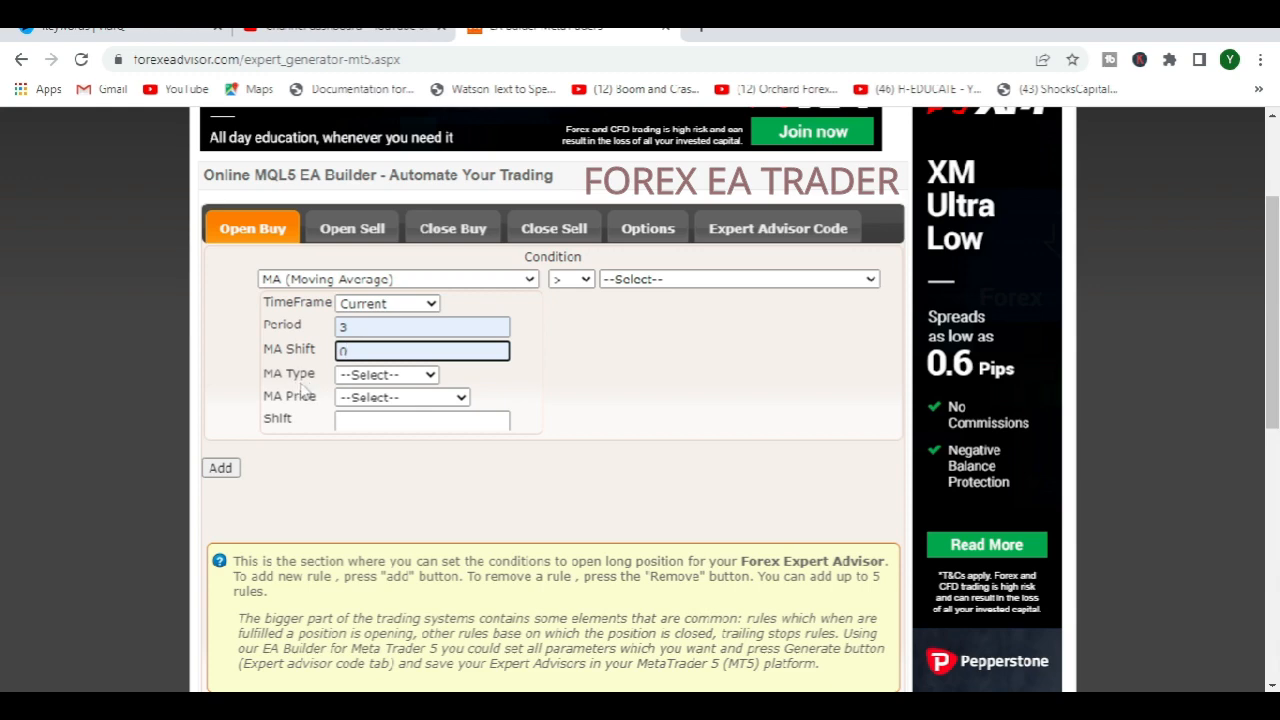
# Set the first moving average's MA type to MODE_EMA
pyautogui.click(432, 376)
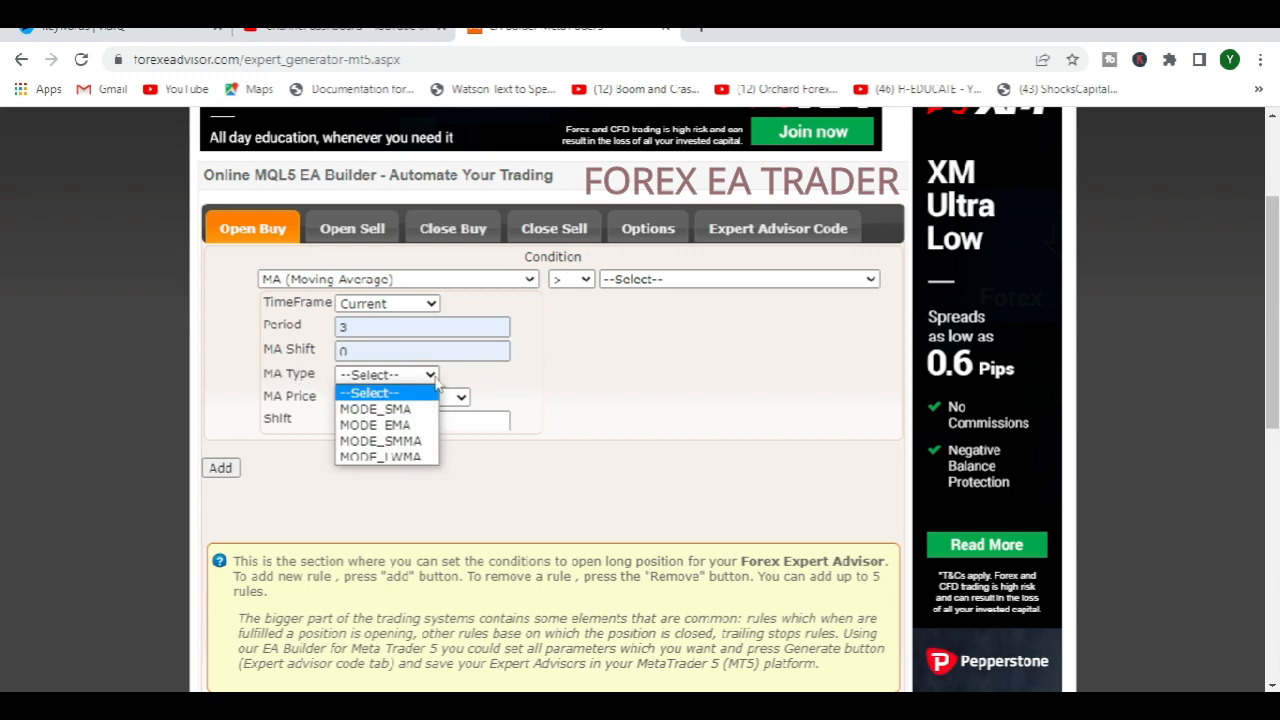
pyautogui.click(400, 432)
pyautogui.click(432, 385)
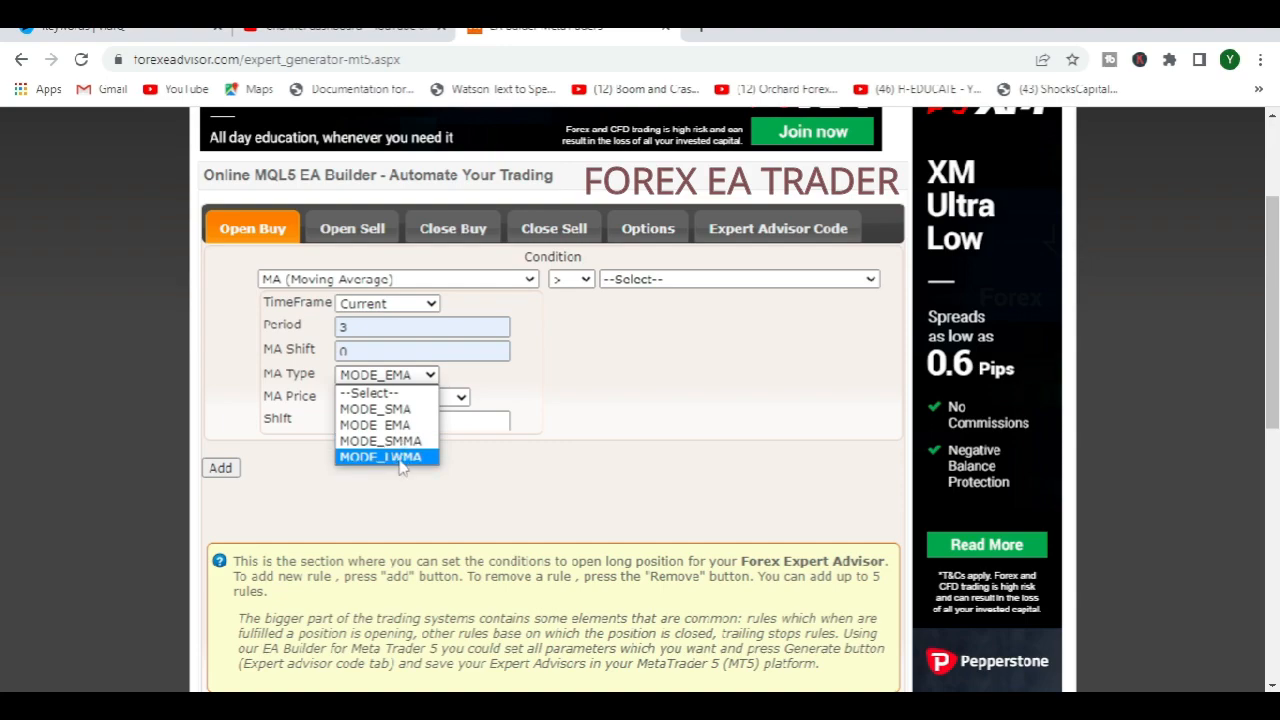
pyautogui.click(512, 396)
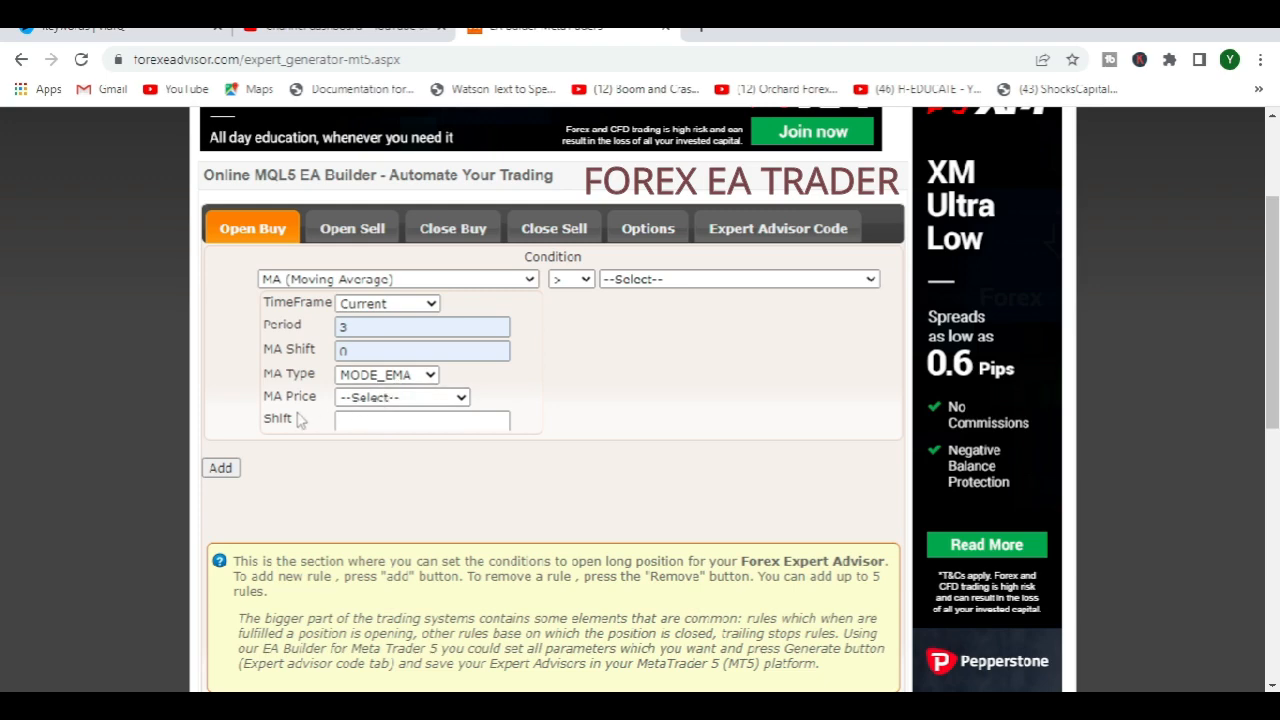
# Set the first moving average's MA price to PRICE_CLOSE and its shift to 0
pyautogui.click(462, 400)
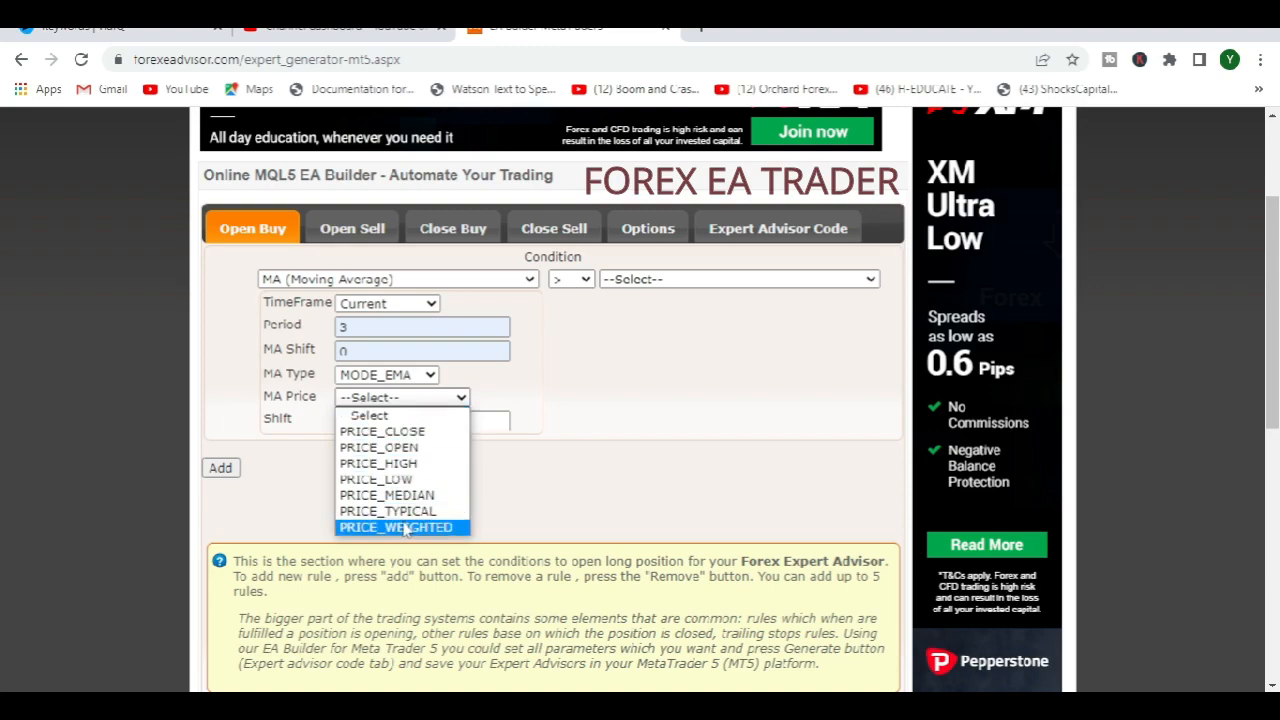
pyautogui.click(417, 432)
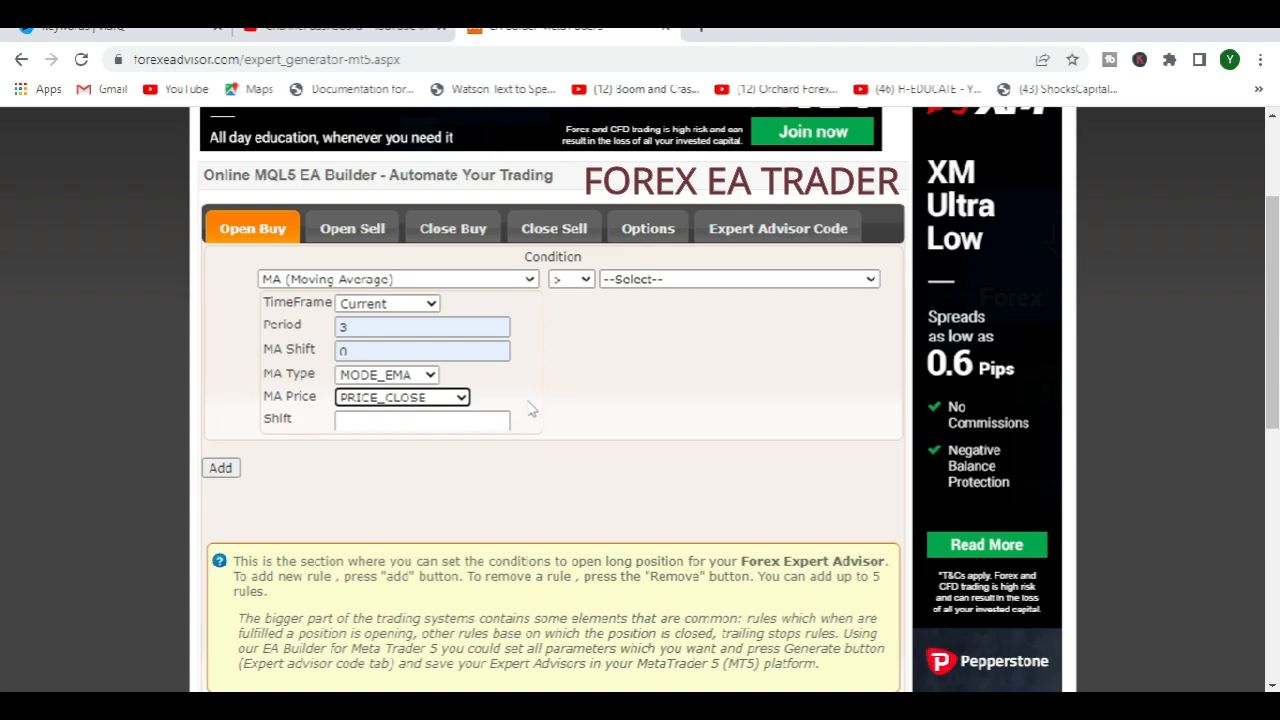
pyautogui.click(420, 421)
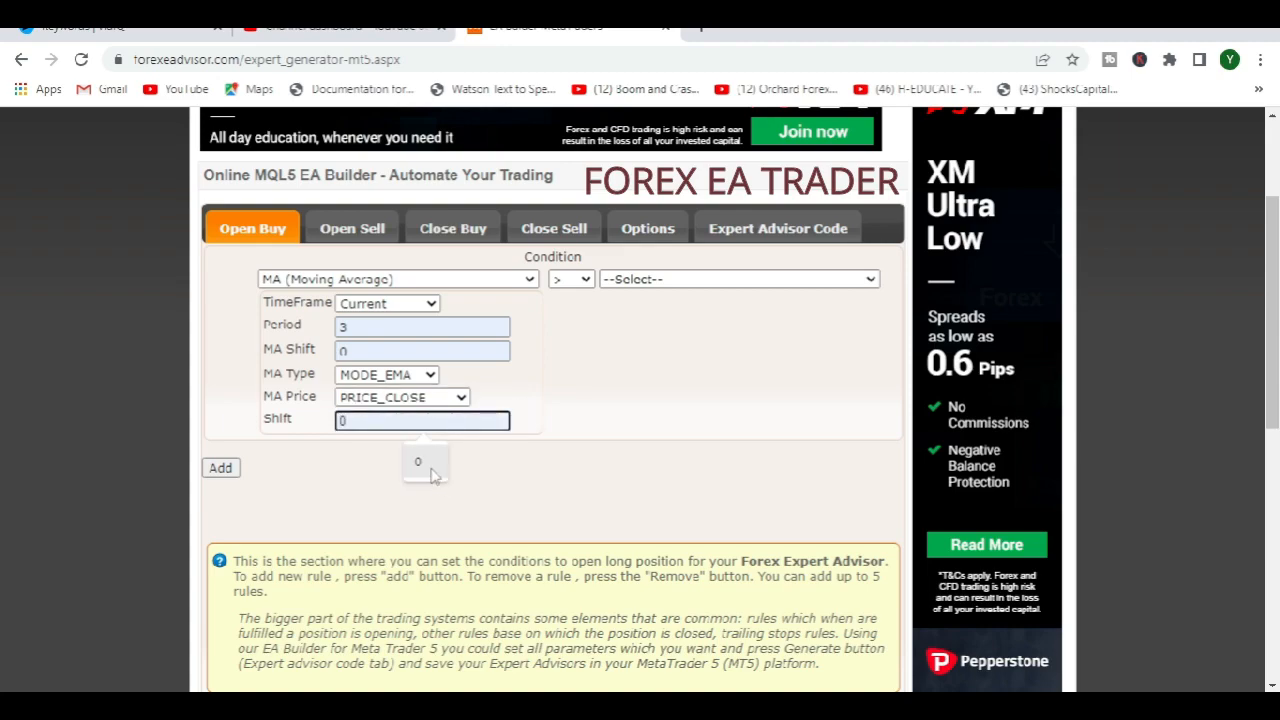
pyautogui.write('0')
pyautogui.click(536, 400)
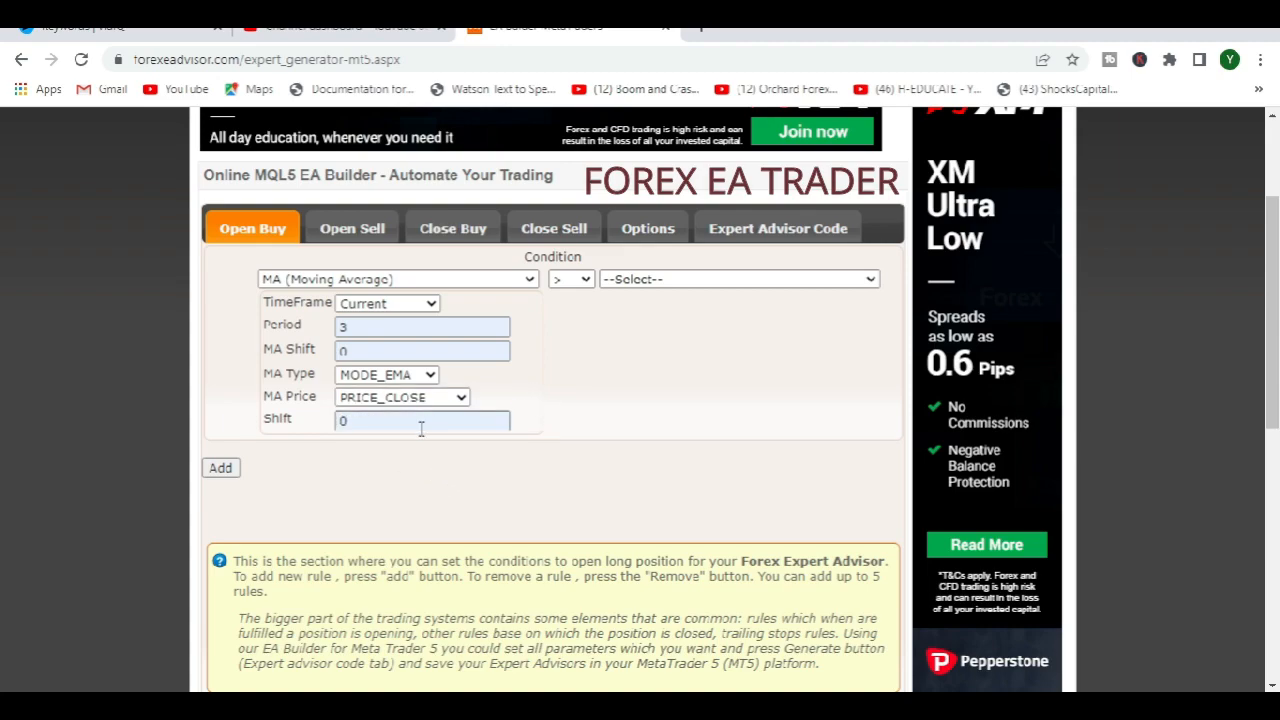
pyautogui.doubleClick(342, 352)
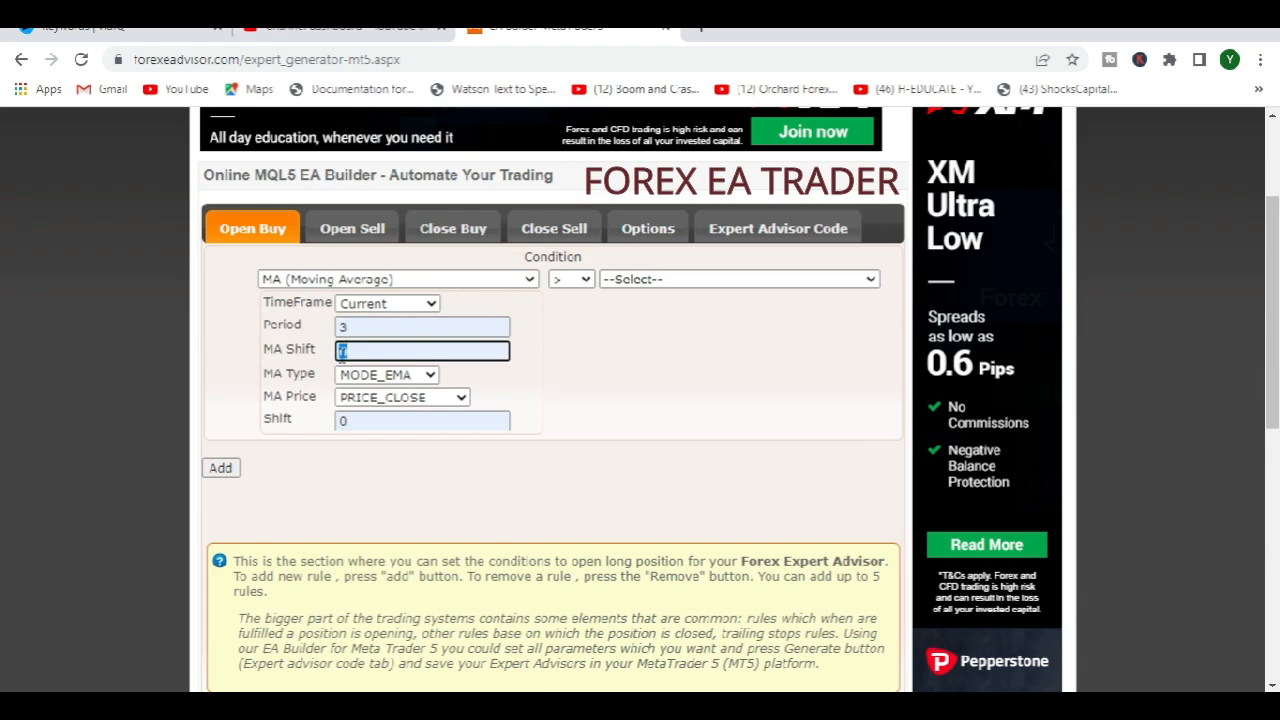
pyautogui.click(536, 372)
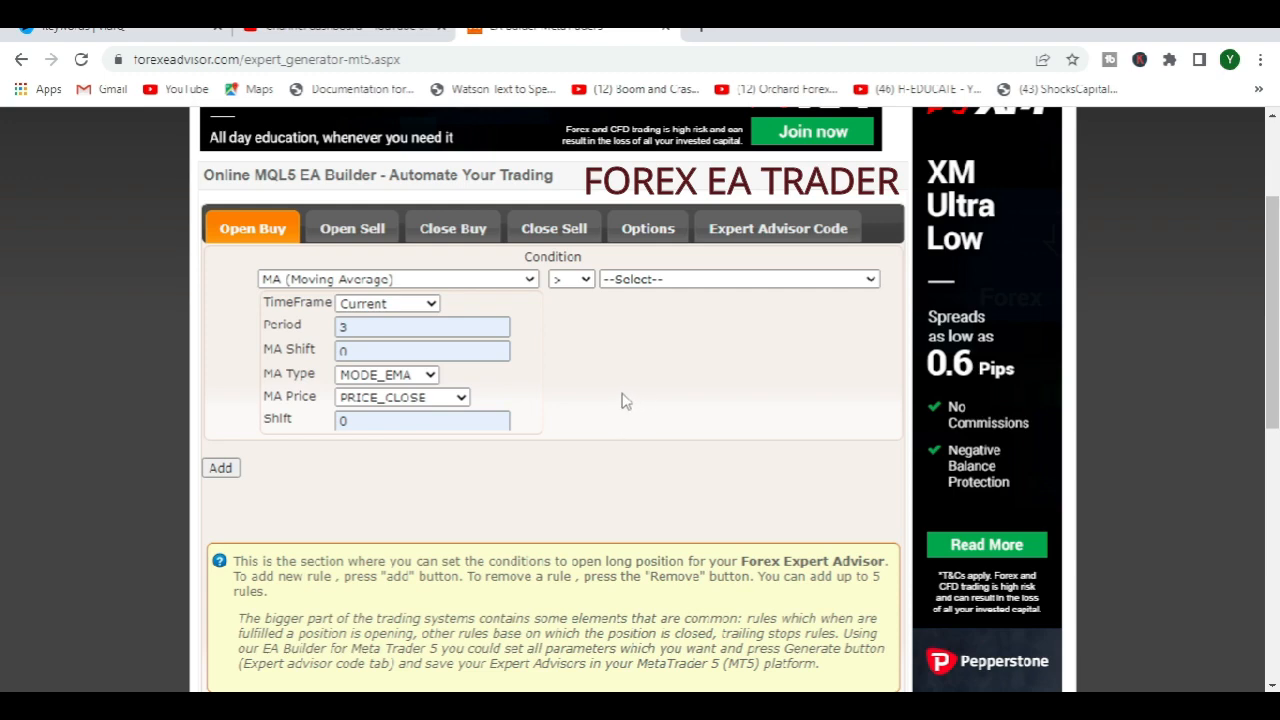
# Keep the comparison operator at > and choose MA (Moving Average) as the condition's second element
pyautogui.click(585, 283)
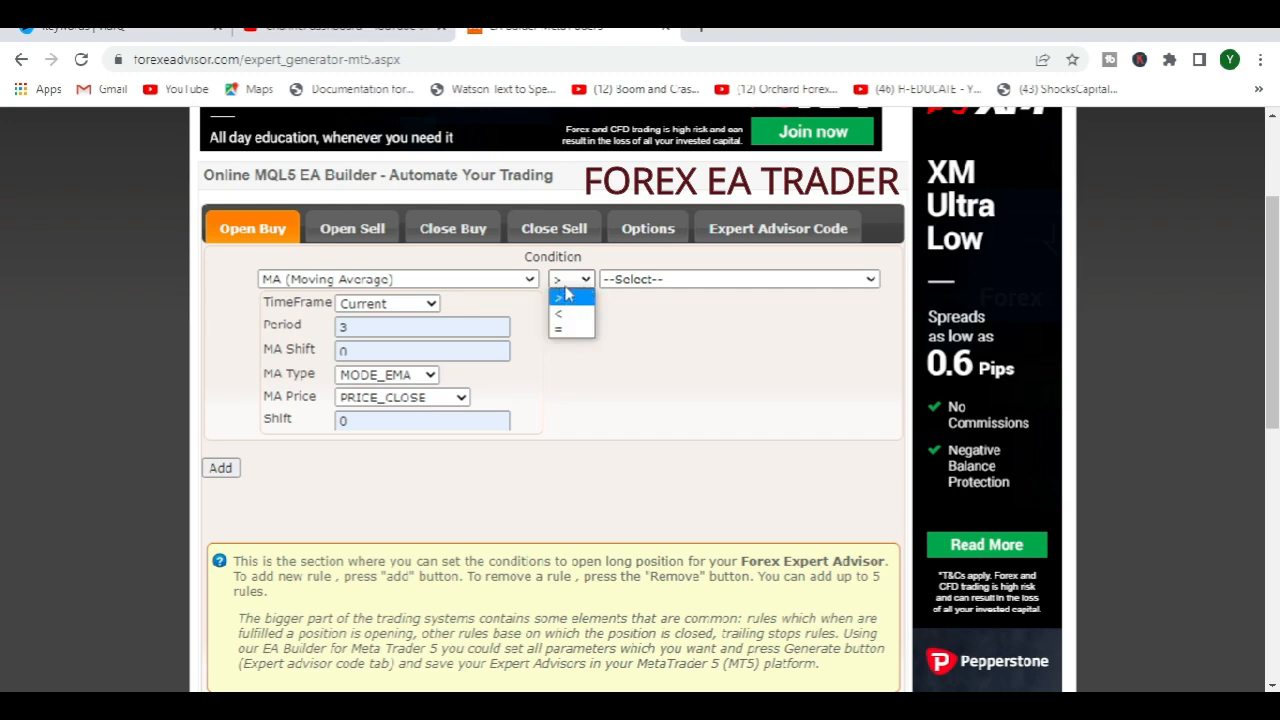
pyautogui.click(619, 377)
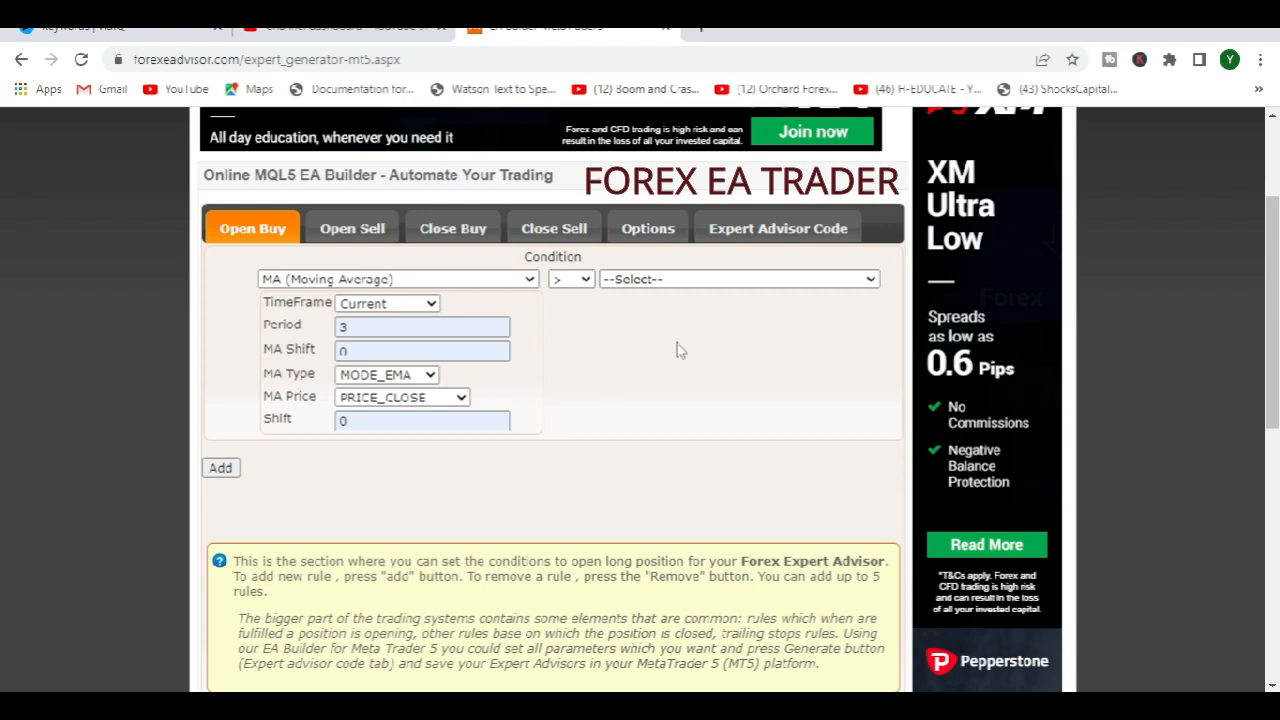
pyautogui.click(870, 281)
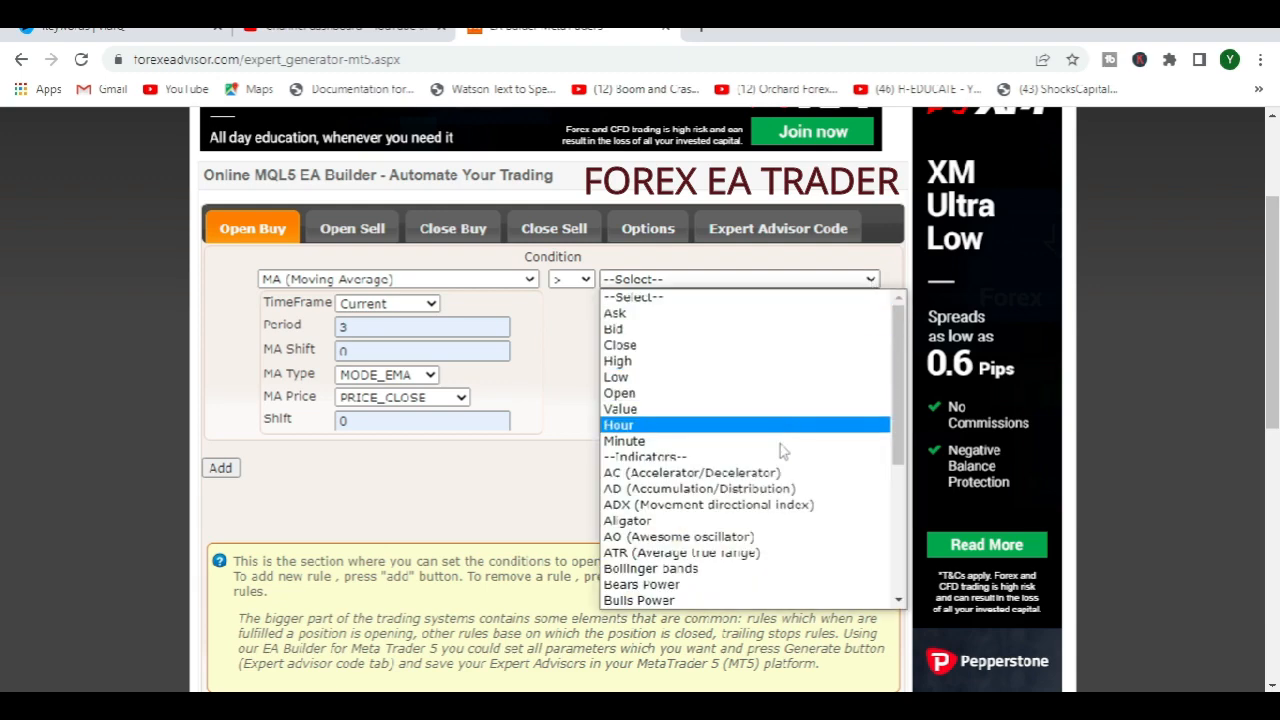
pyautogui.scroll(-2, 727, 515)
pyautogui.scroll(-1, 675, 496)
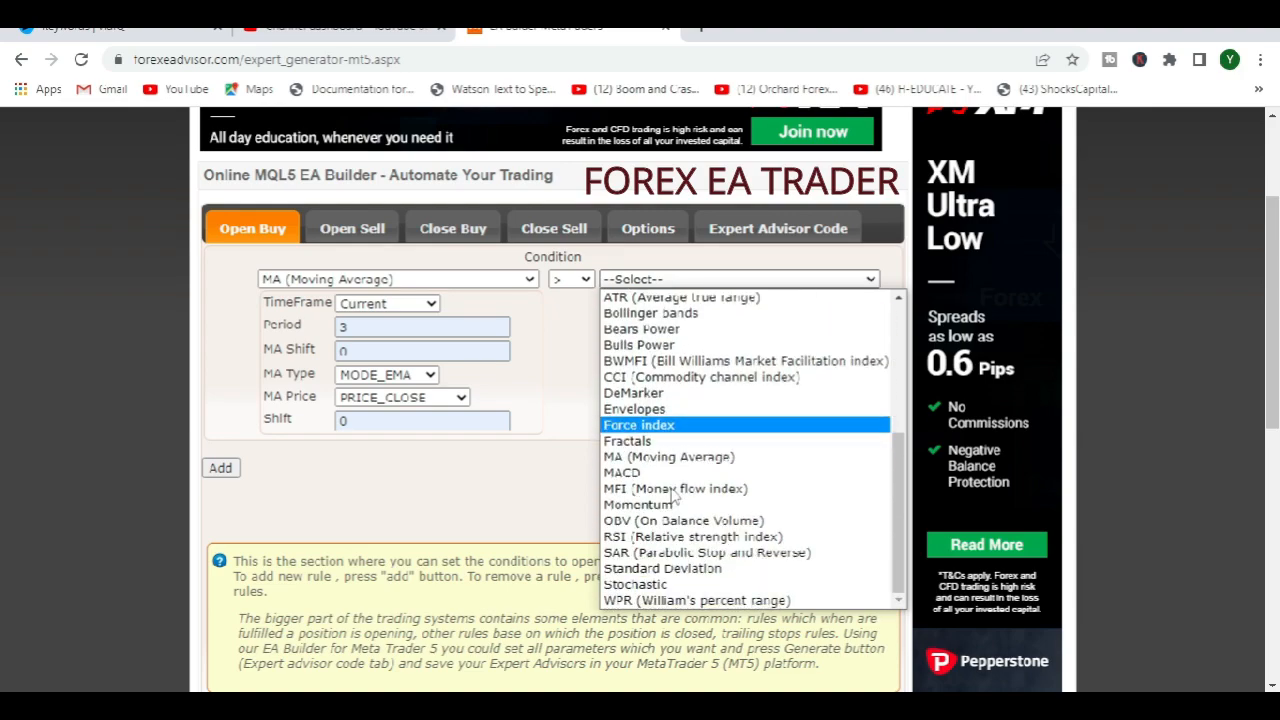
pyautogui.click(668, 458)
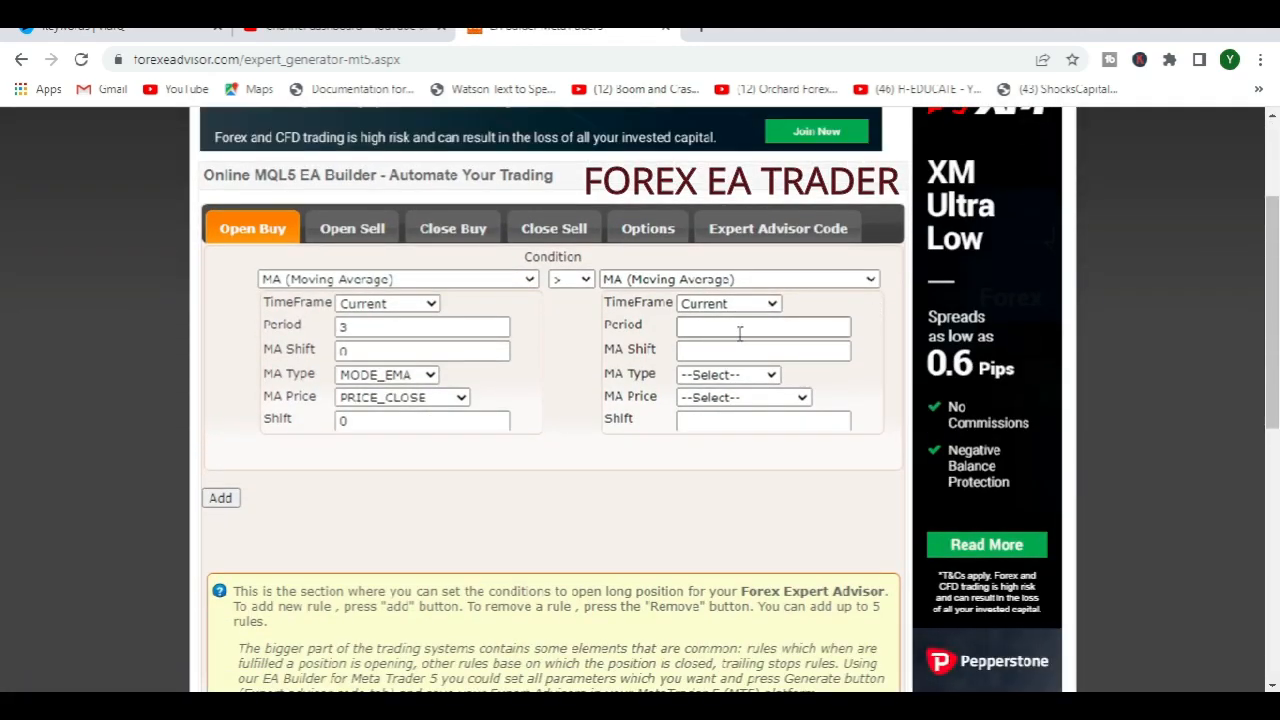
# Set the second moving average's period to 9 and its MA shift to 0
pyautogui.click(711, 330)
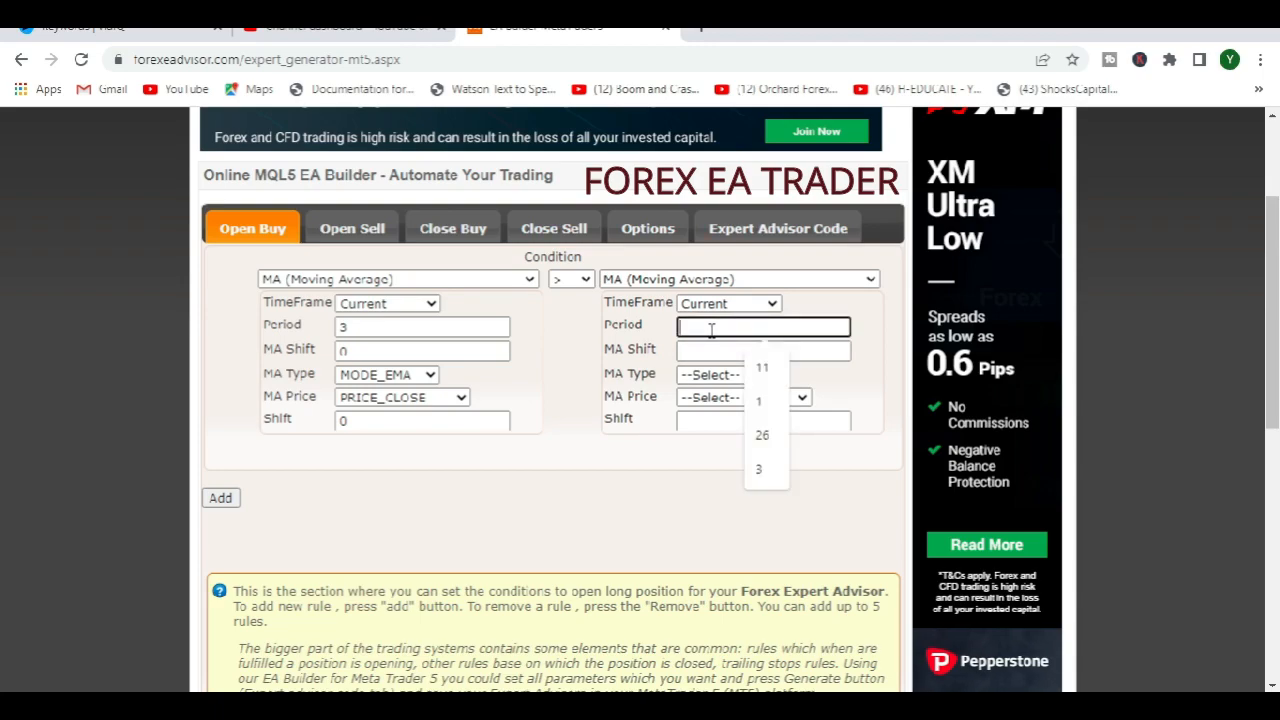
pyautogui.write('9')
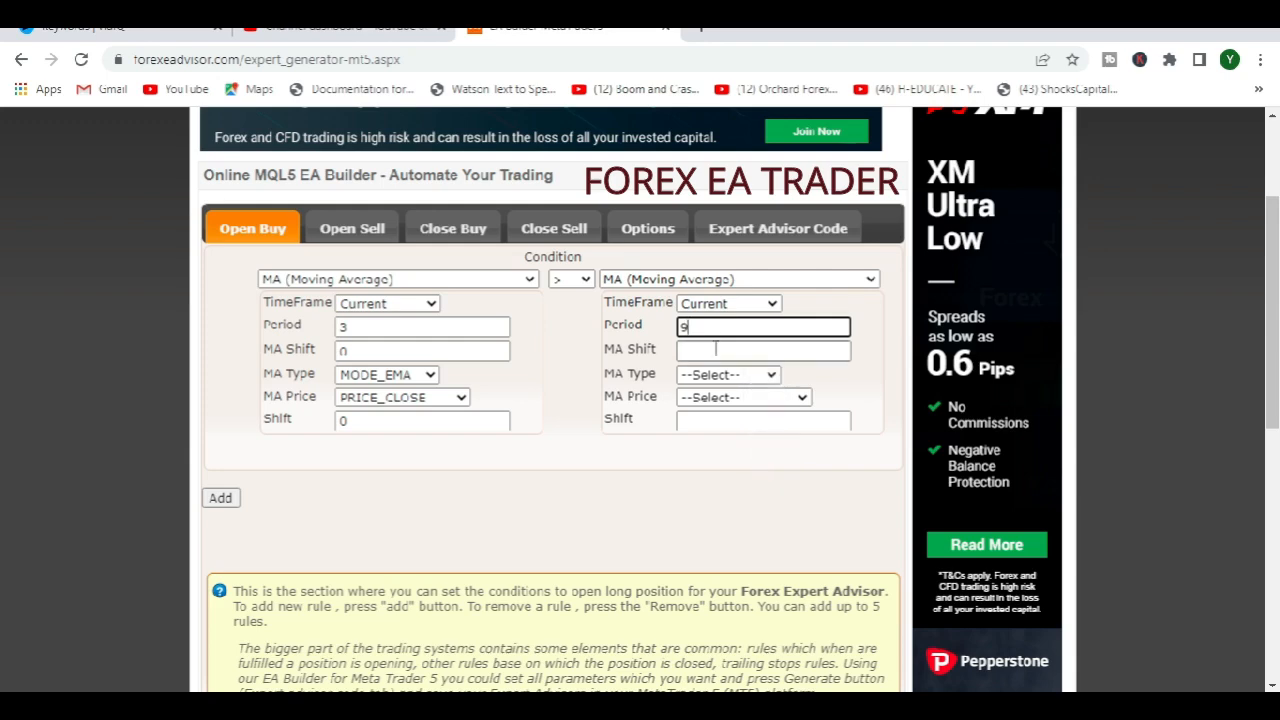
pyautogui.click(708, 352)
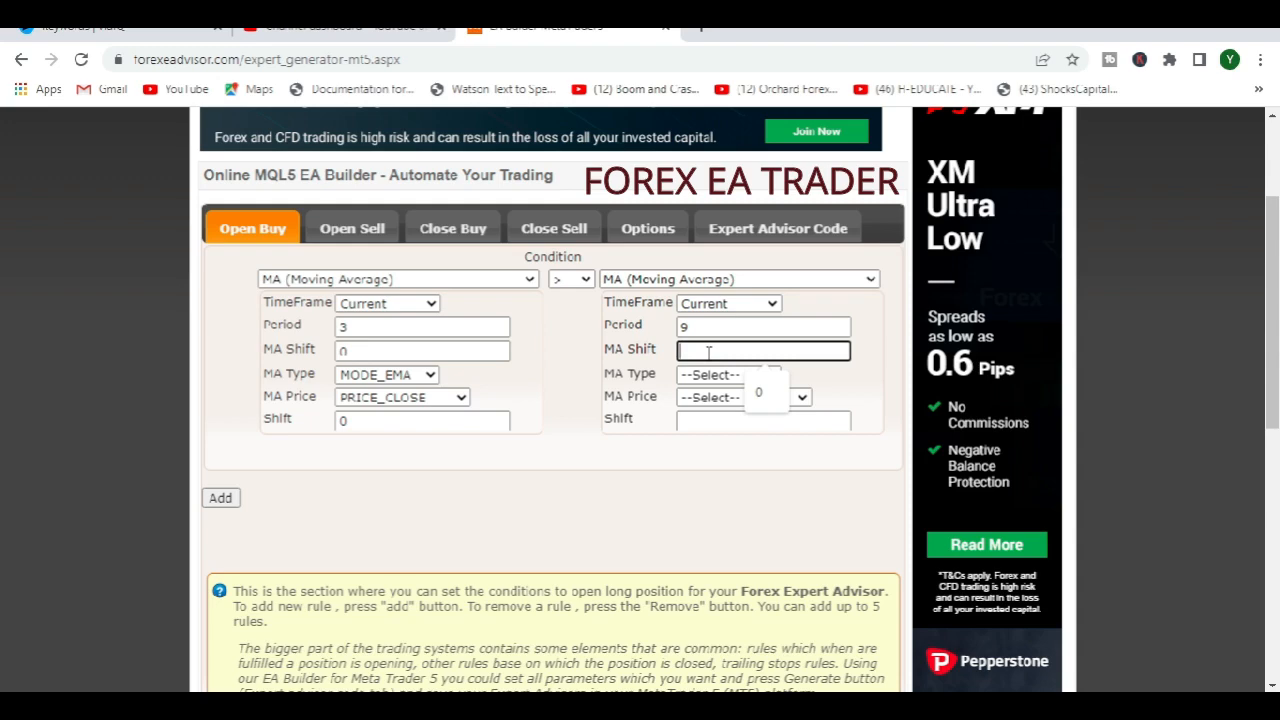
pyautogui.click(760, 396)
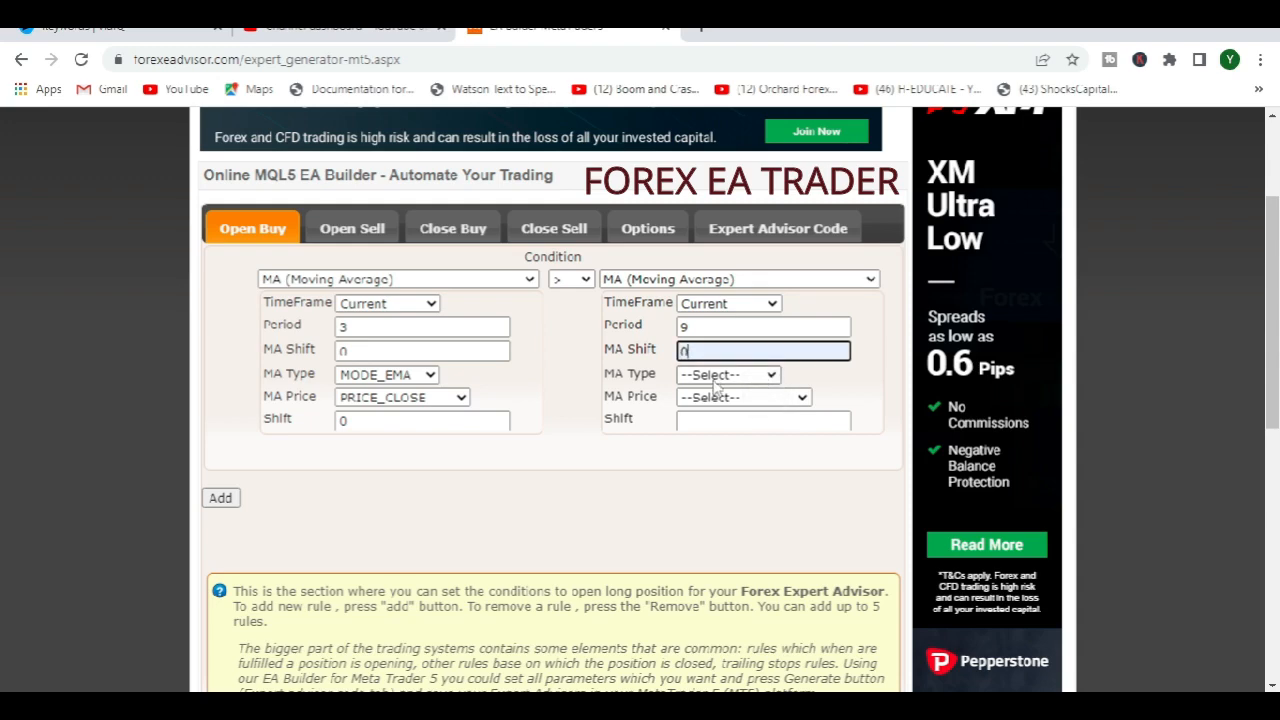
# Set the second moving average's MA type to MODE_EMA, MA price to PRICE_CLOSE and shift to 0
pyautogui.click(773, 376)
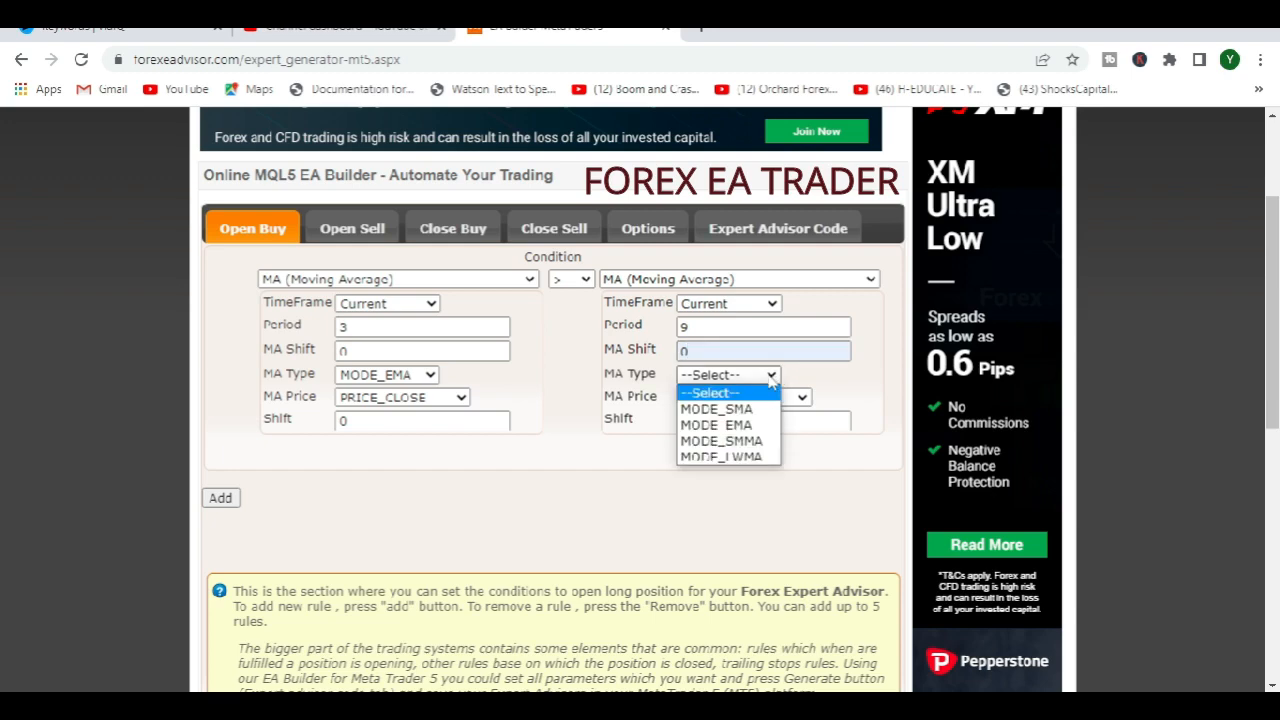
pyautogui.click(727, 424)
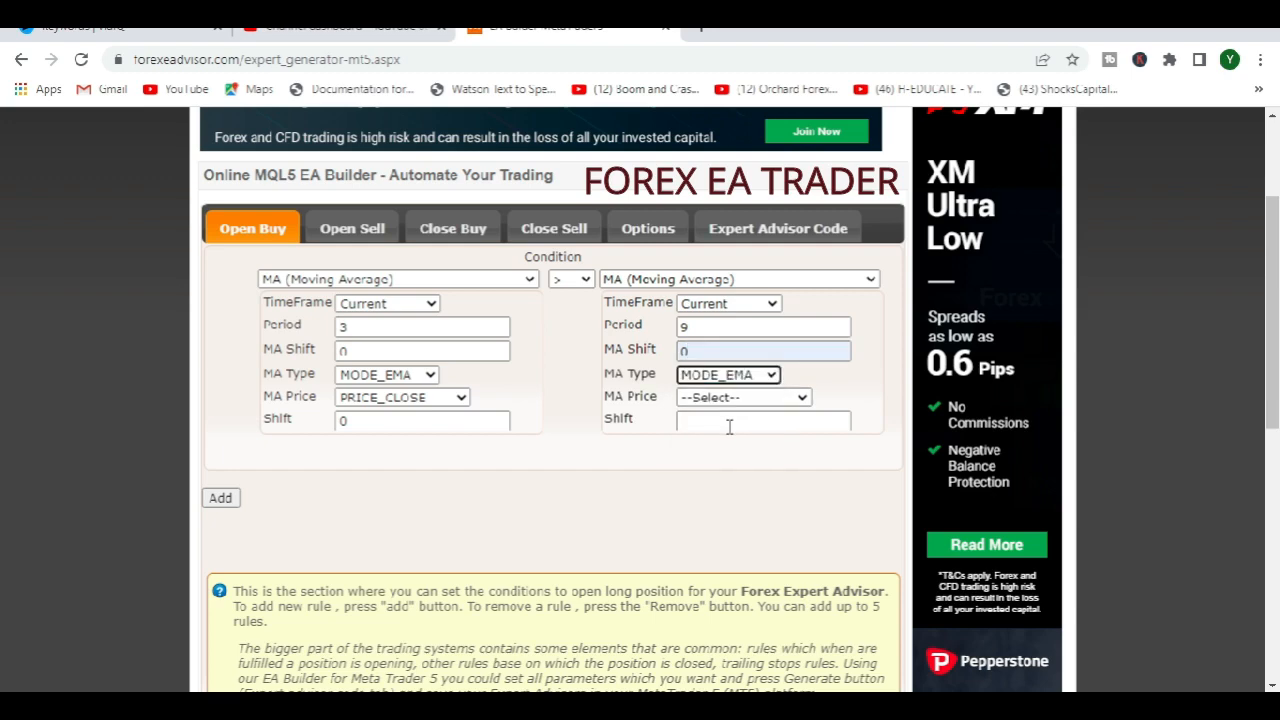
pyautogui.click(802, 400)
pyautogui.click(759, 432)
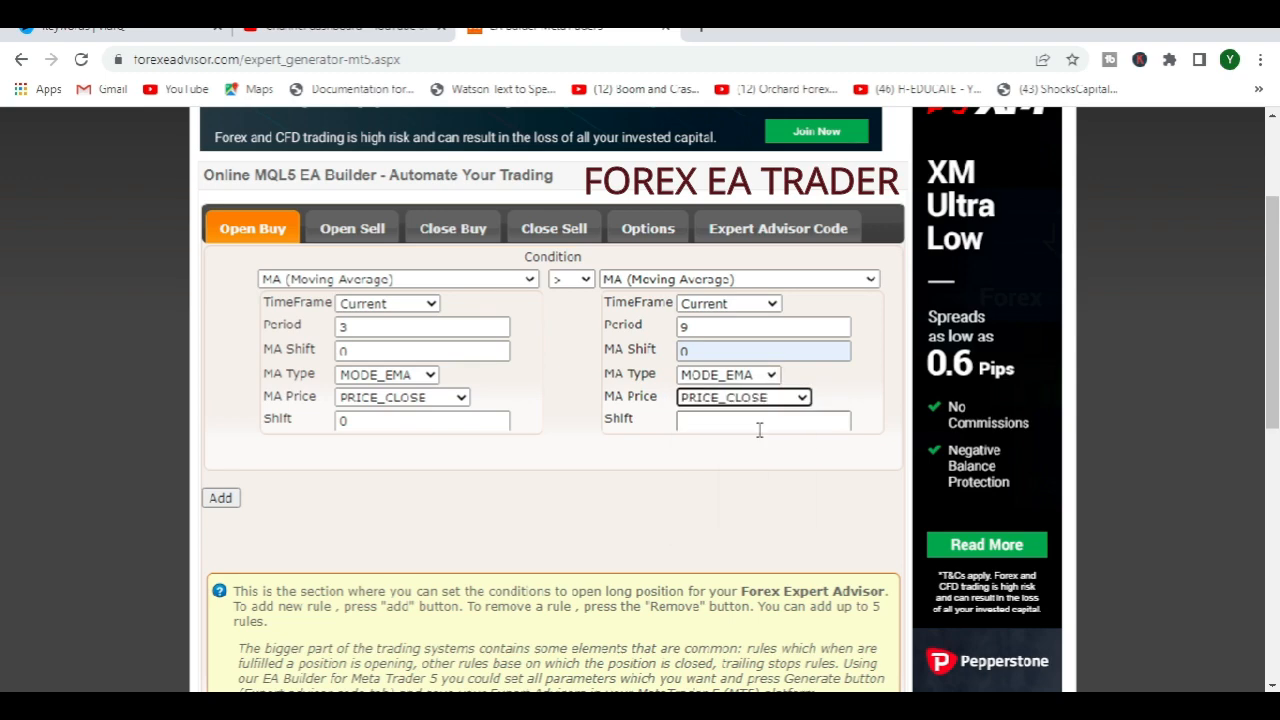
pyautogui.click(736, 427)
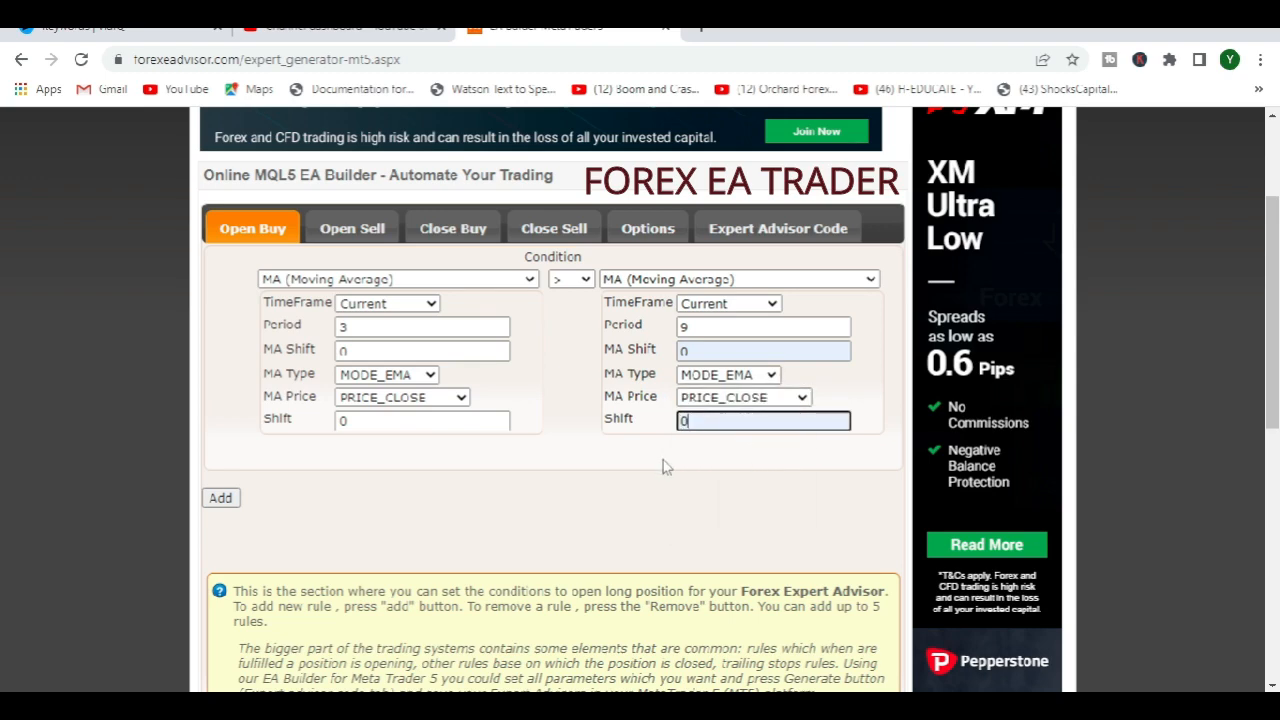
pyautogui.click(640, 477)
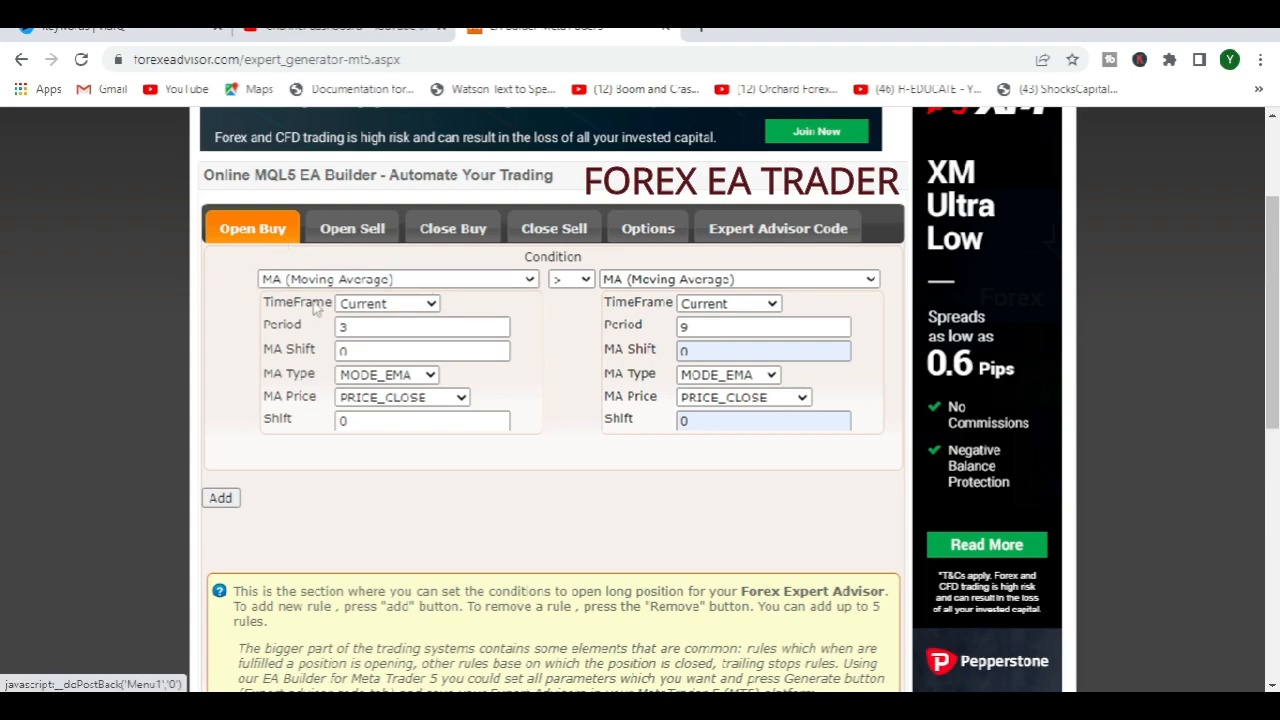
# Add a second condition row below the moving average rule in Open Buy
pyautogui.hotkey('alt', 'Tab')
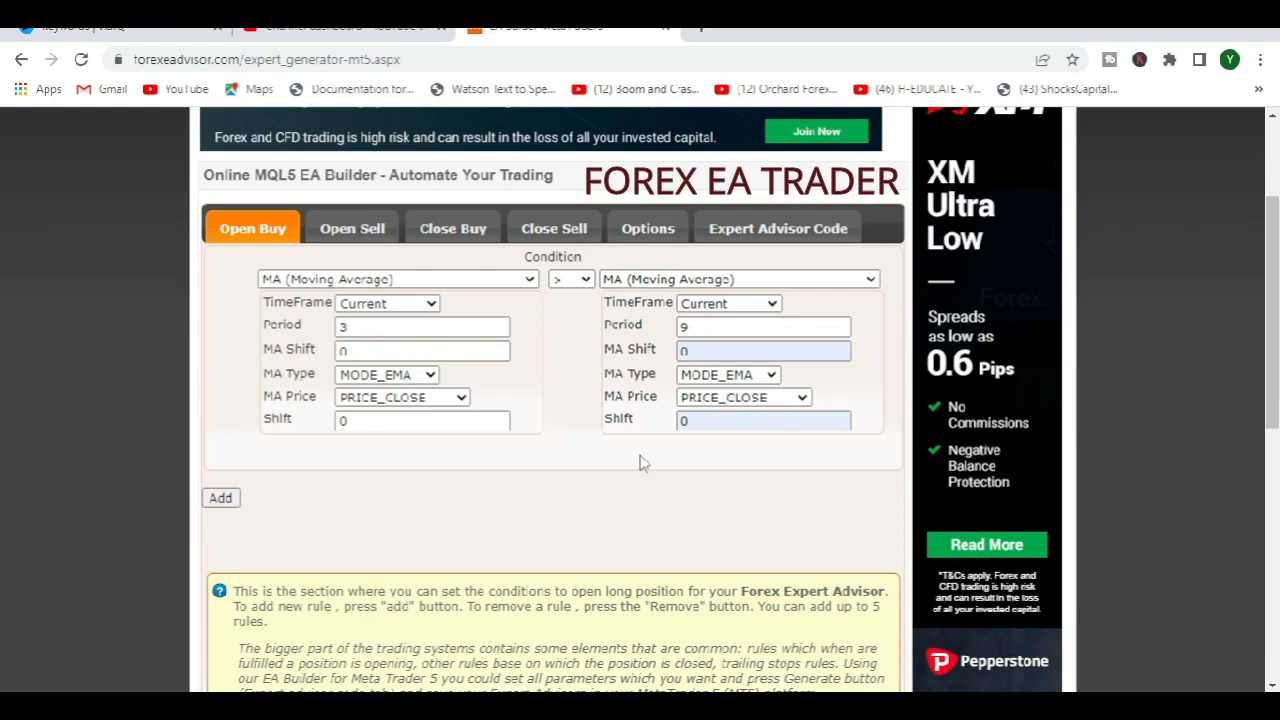
pyautogui.scroll(-2, 420, 529)
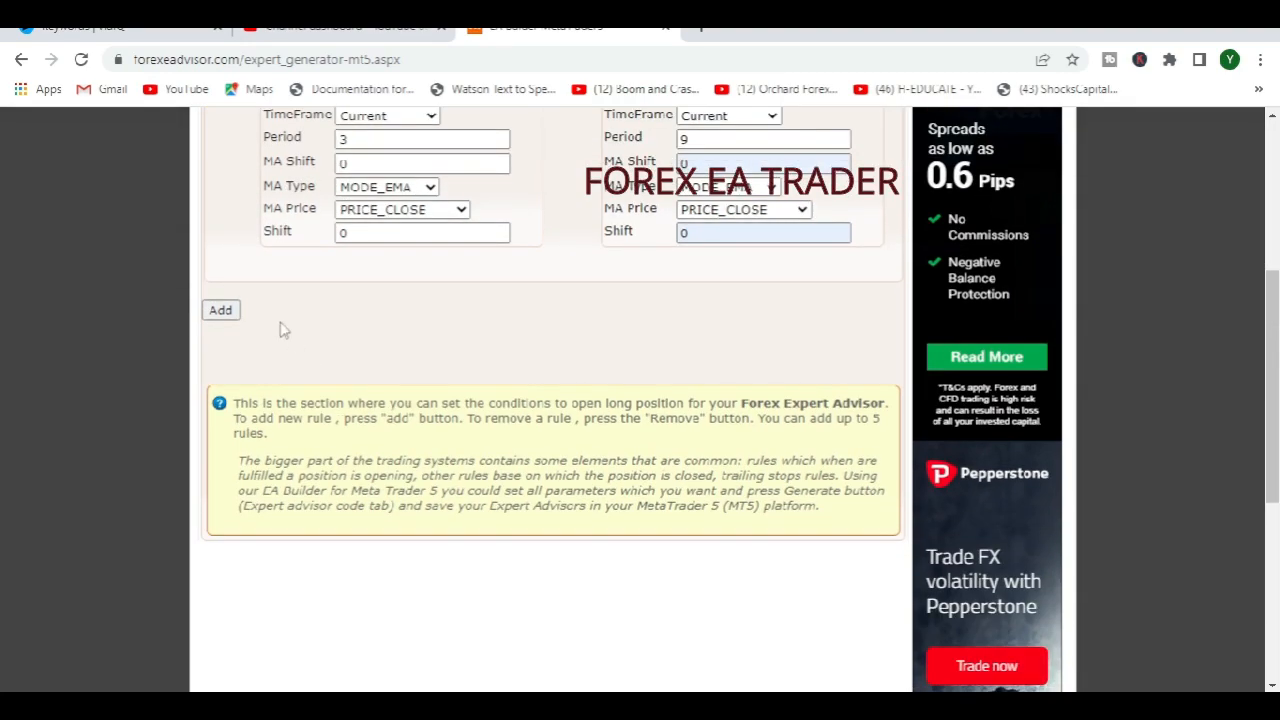
pyautogui.click(221, 312)
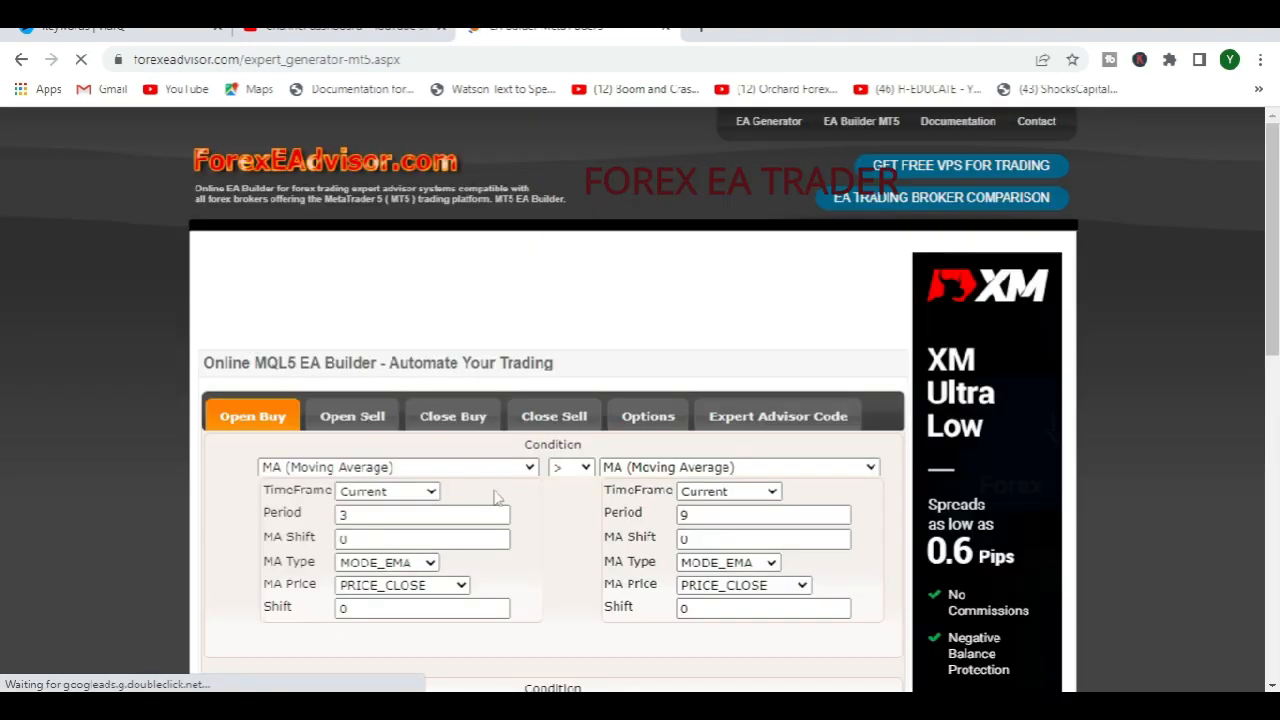
# Choose Stochastic as the first element of the second Open Buy condition
pyautogui.scroll(-3, 505, 480)
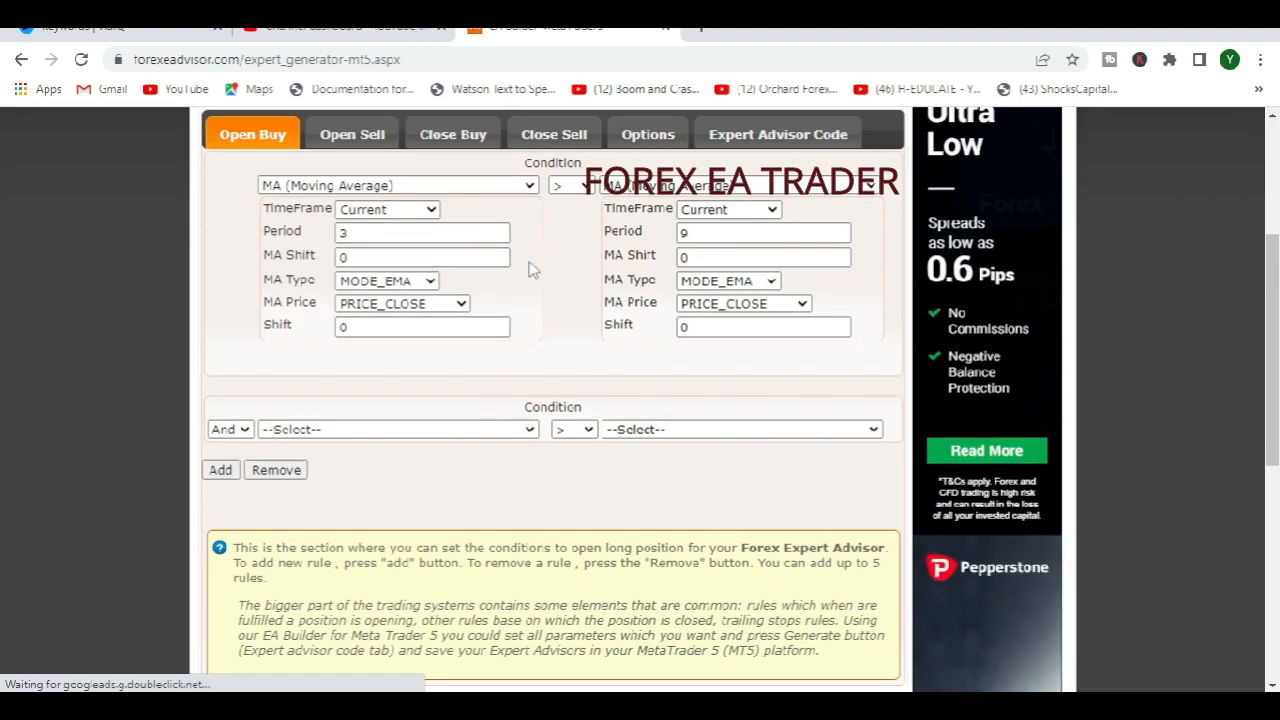
pyautogui.scroll(-2, 486, 340)
pyautogui.click(340, 242)
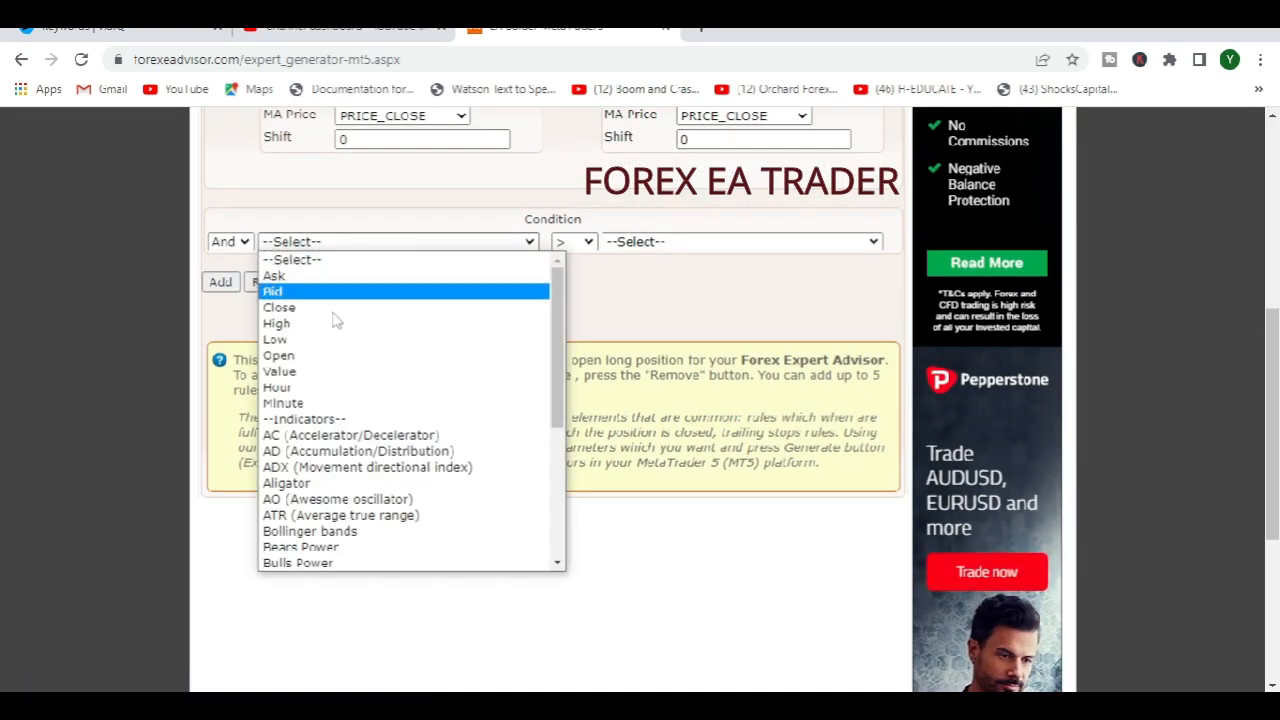
pyautogui.scroll(-3, 337, 530)
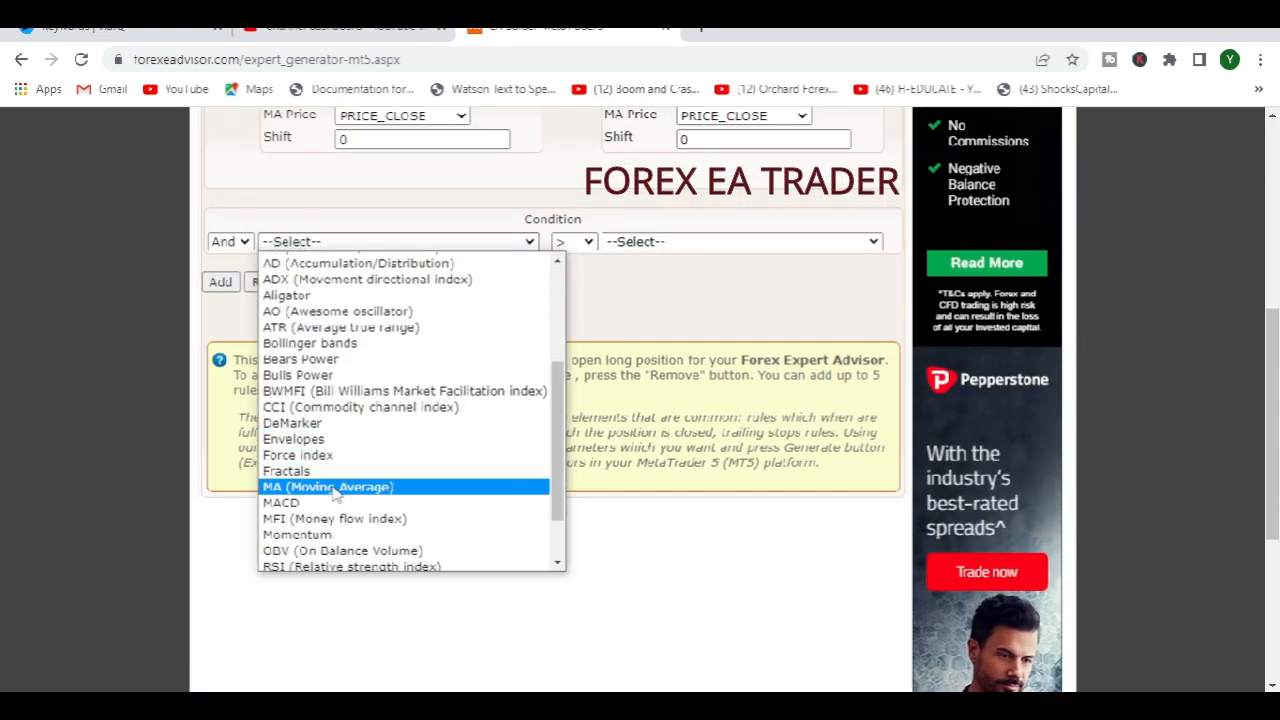
pyautogui.scroll(-2, 340, 497)
pyautogui.click(313, 547)
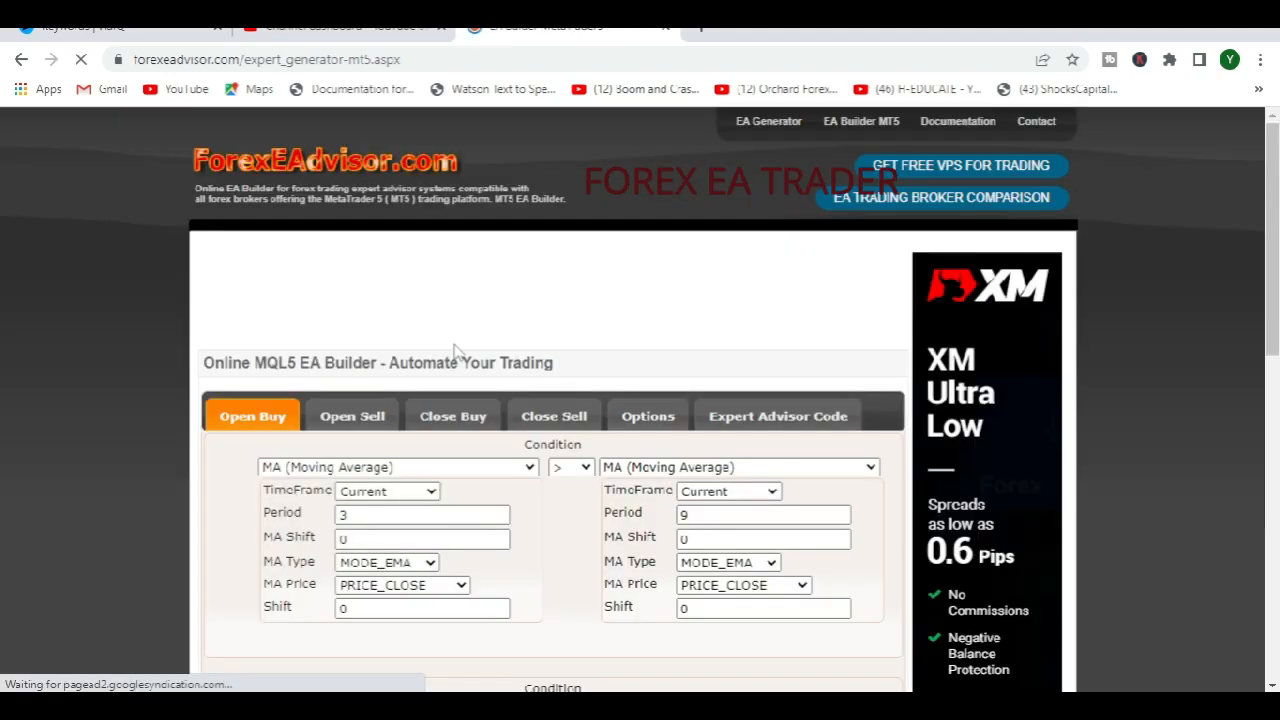
pyautogui.scroll(-5, 555, 445)
pyautogui.scroll(-1, 555, 445)
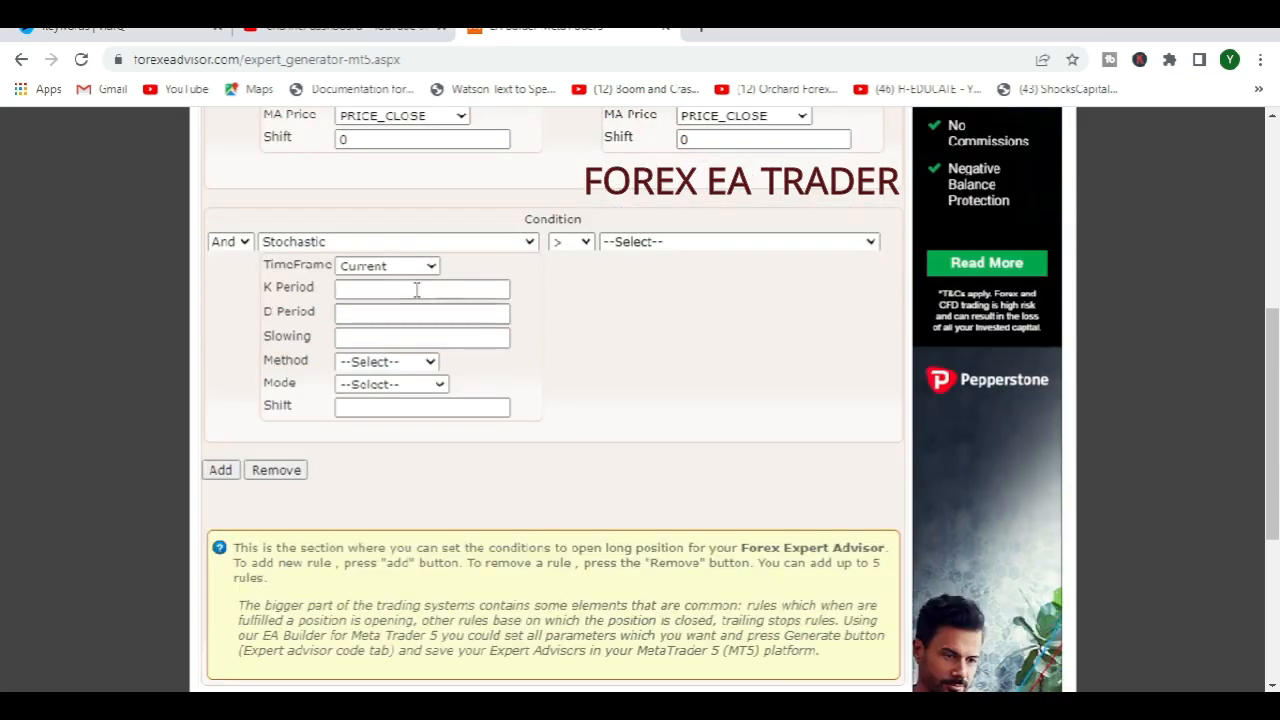
# Set the Stochastic's K period to 5, D period to 3 and slowing to 3 in the second Open Buy condition
pyautogui.click(350, 290)
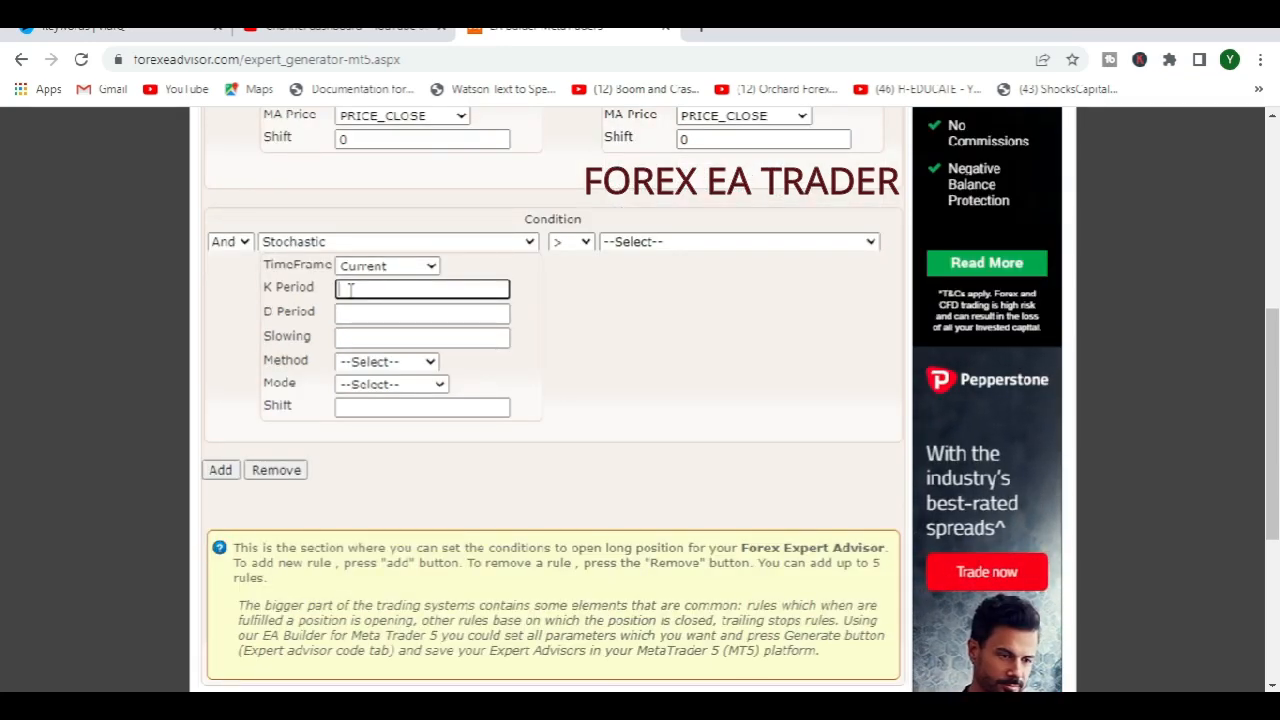
pyautogui.click(350, 314)
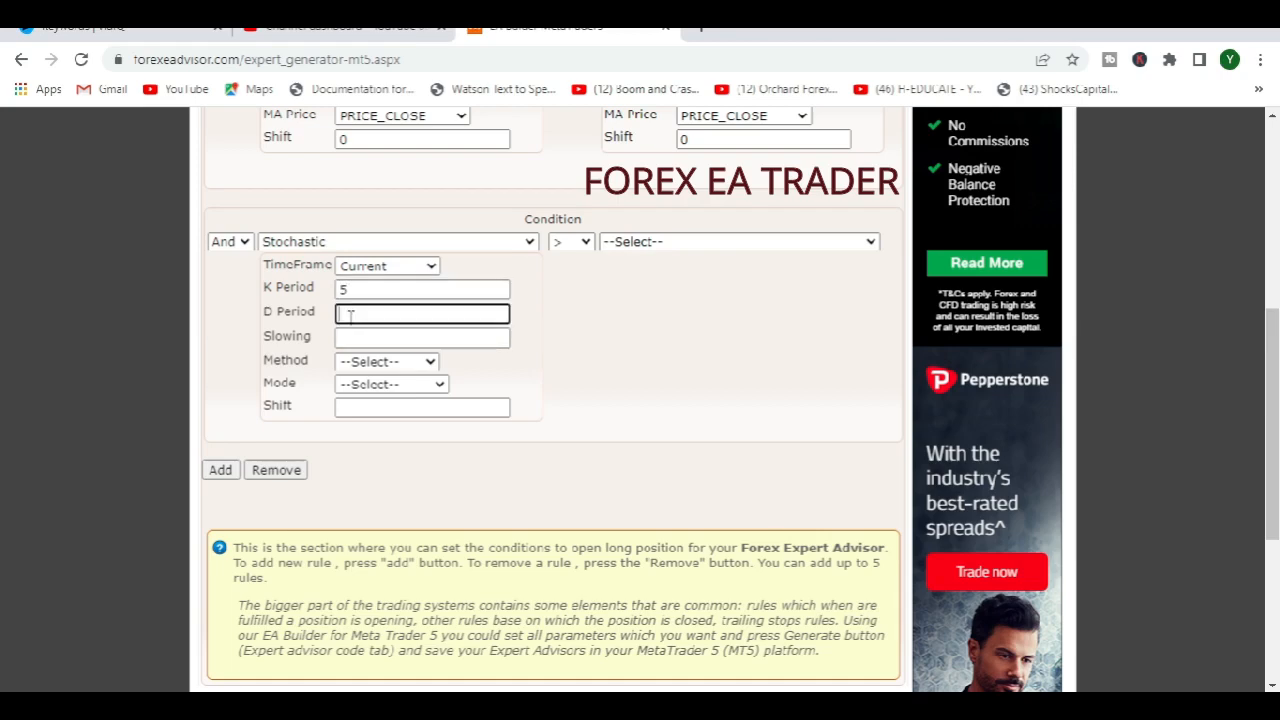
pyautogui.write('3')
pyautogui.click(353, 339)
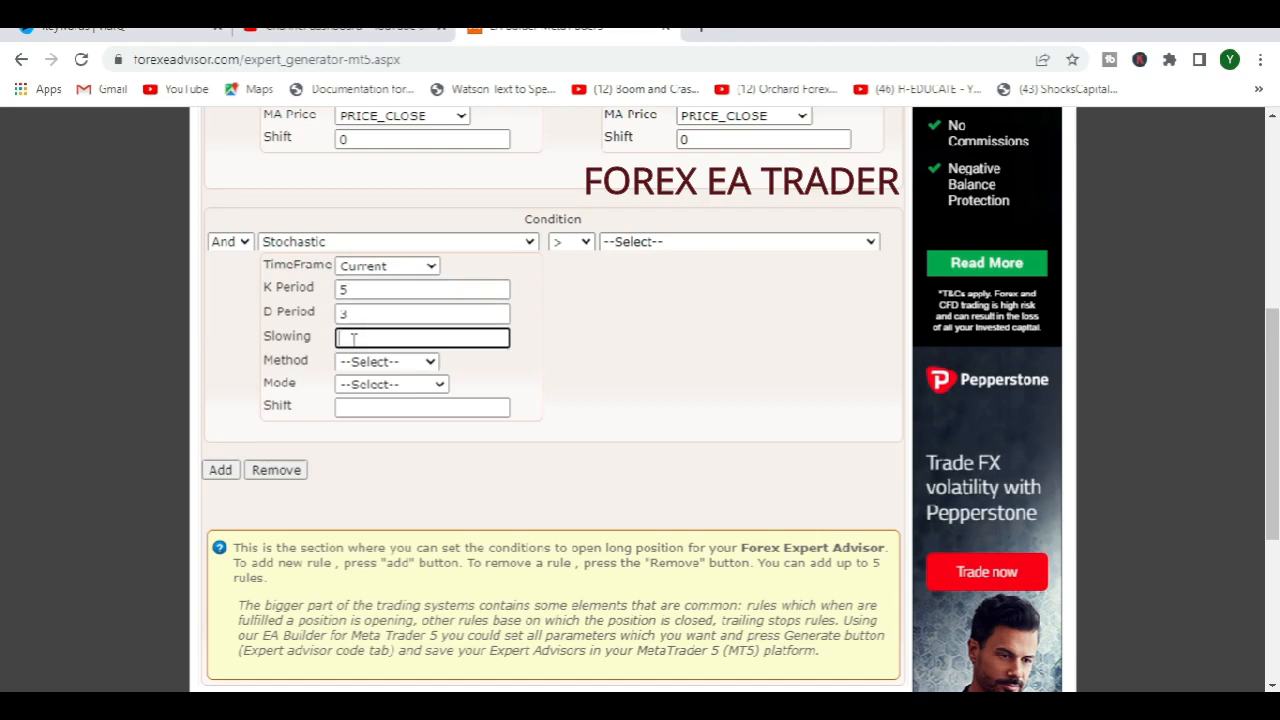
# Set the Stochastic's method to MODE_SMA, mode to MODE_MAIN and shift to 0
pyautogui.click(425, 362)
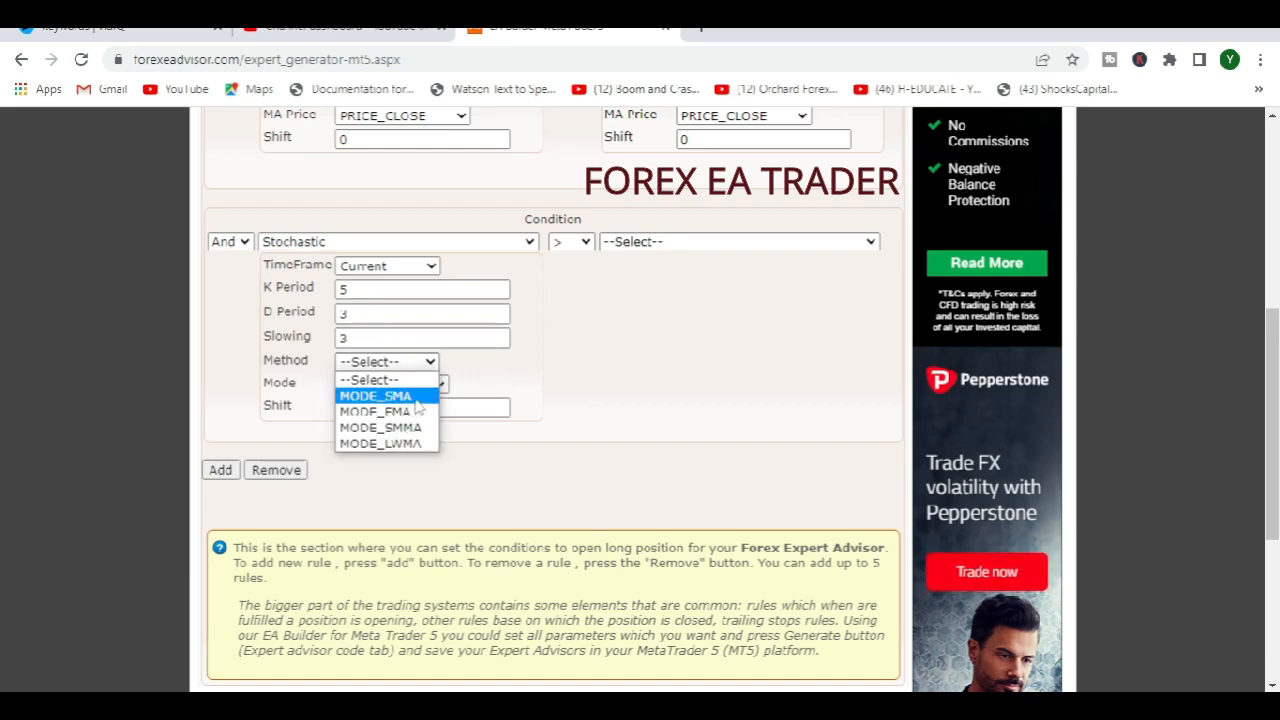
pyautogui.click(416, 400)
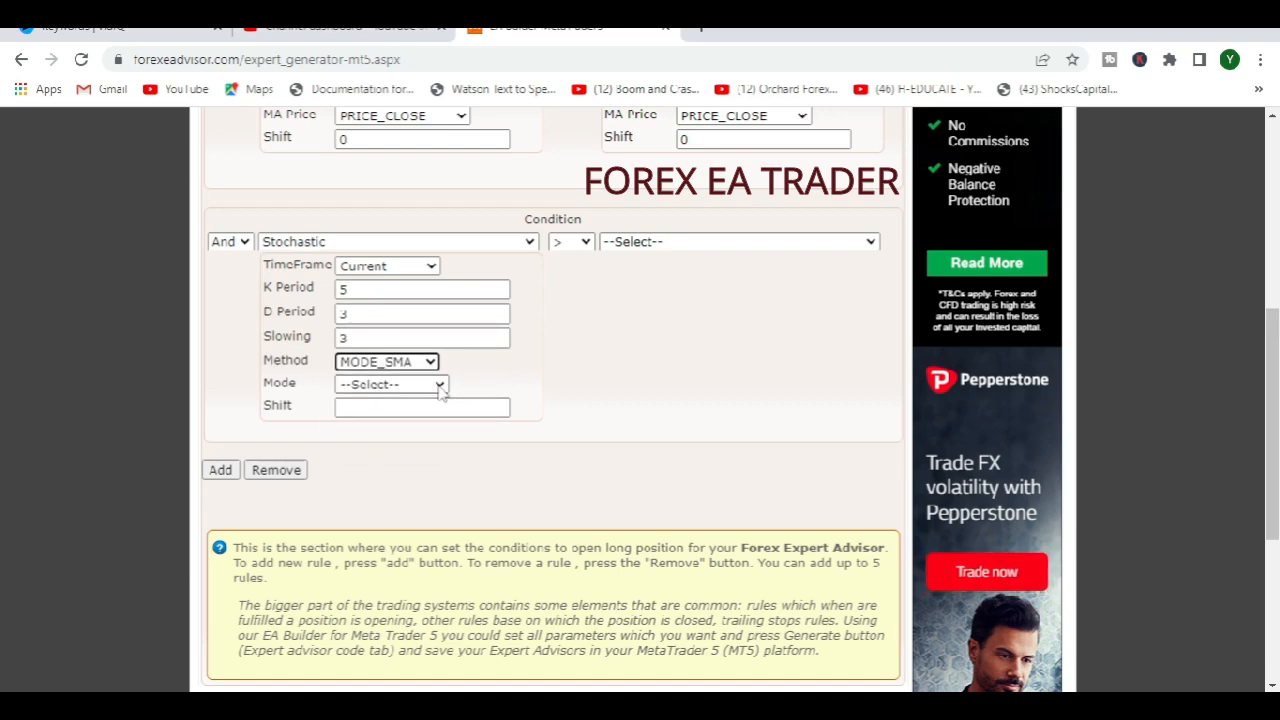
pyautogui.click(440, 389)
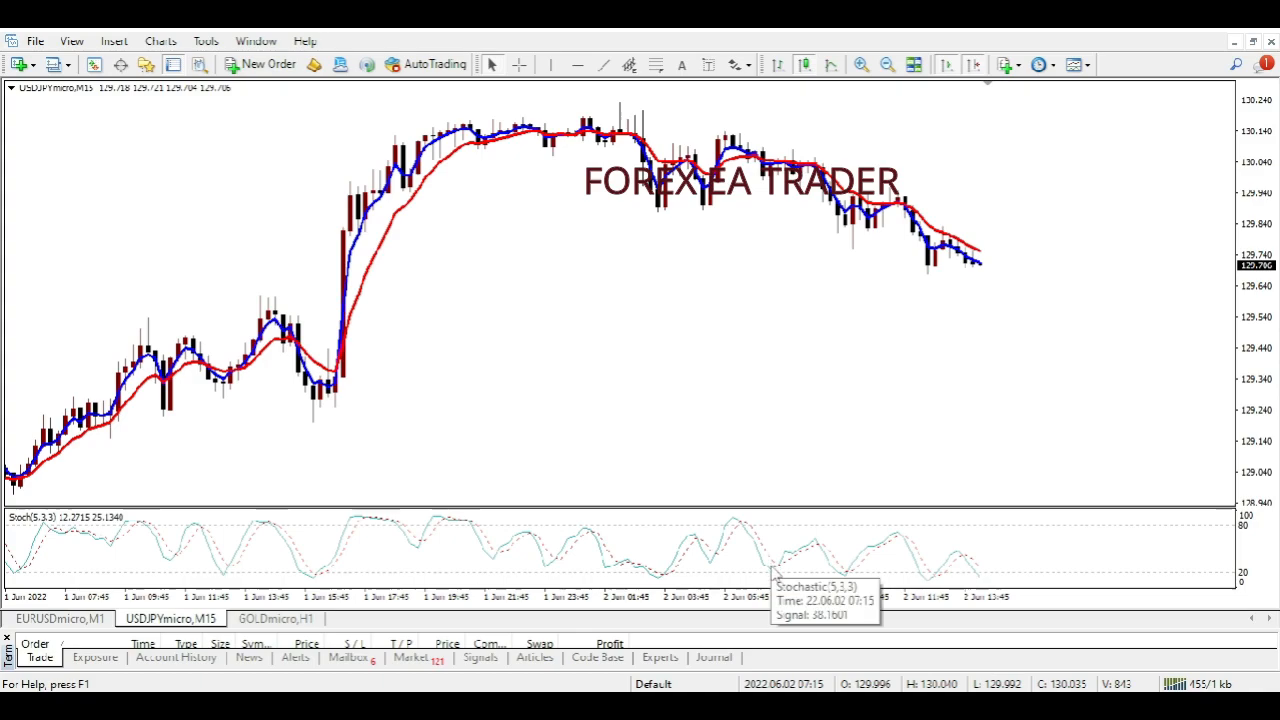
pyautogui.hotkey('alt', 'Tab')
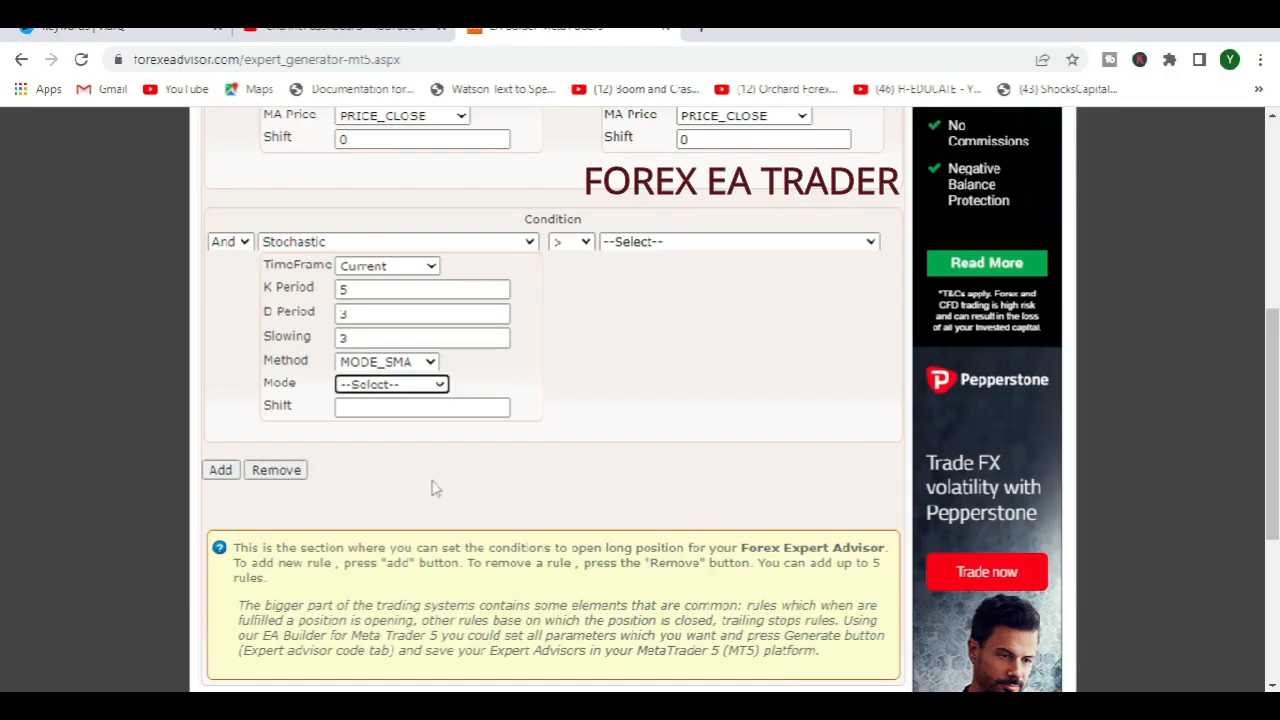
pyautogui.click(430, 386)
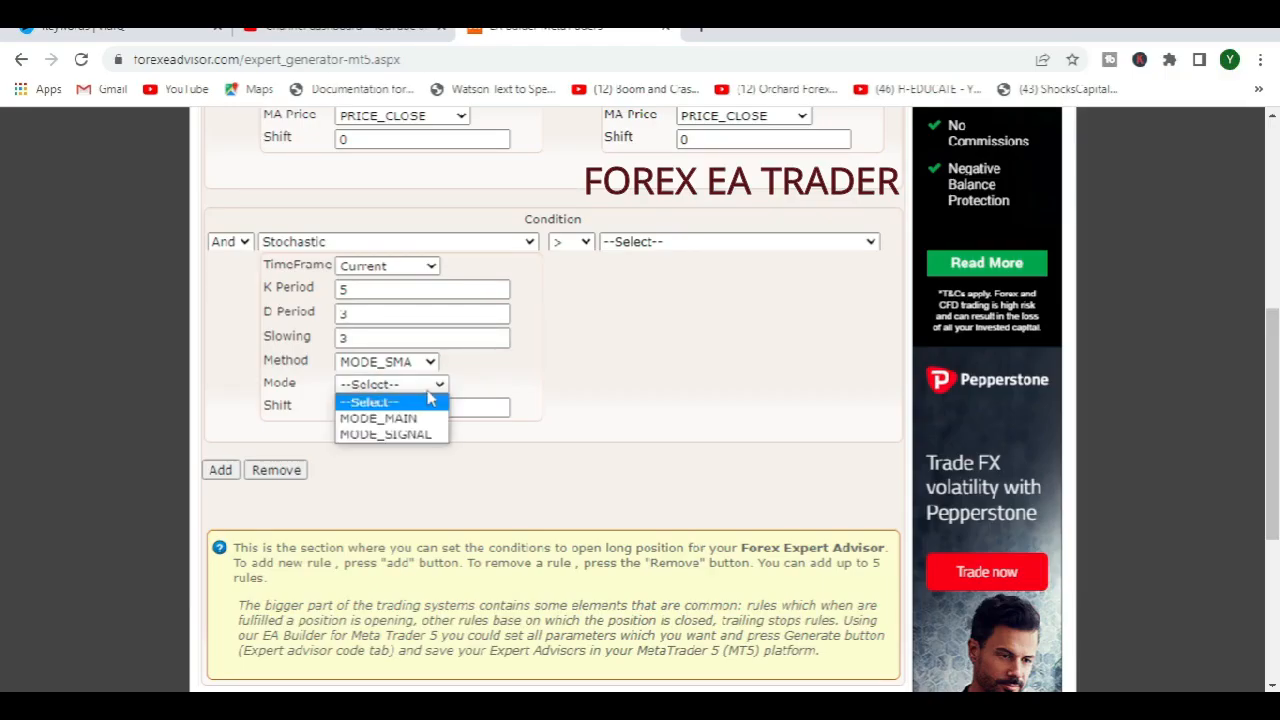
pyautogui.click(410, 418)
pyautogui.click(410, 407)
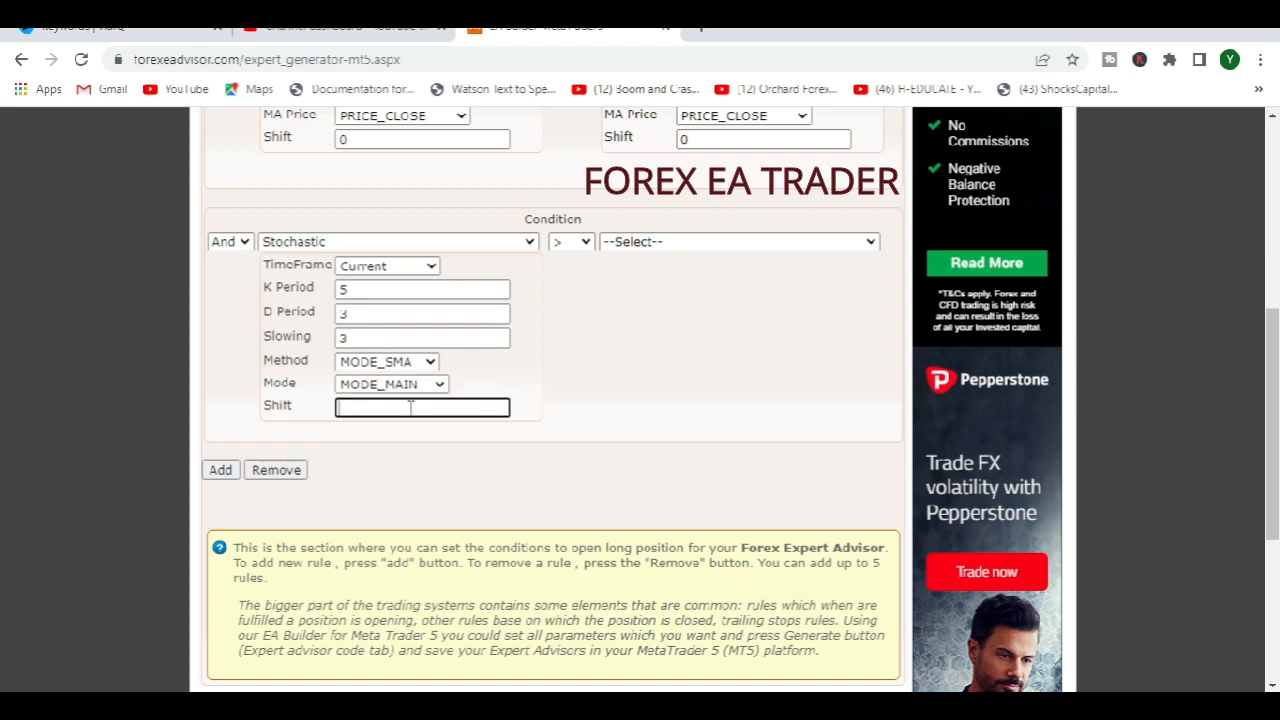
pyautogui.click(519, 386)
pyautogui.click(352, 414)
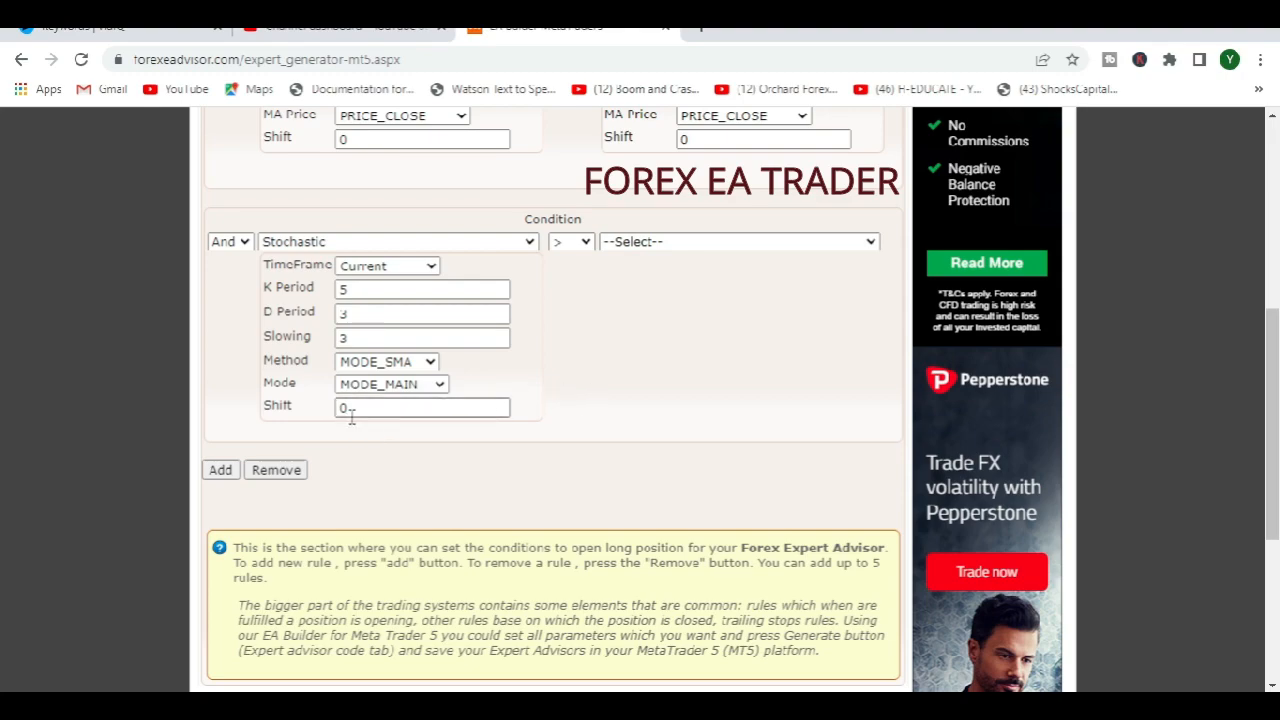
# Compare the Stochastic with a fixed Value of 20 as the second element of the Open Buy condition
pyautogui.scroll(1, 445, 500)
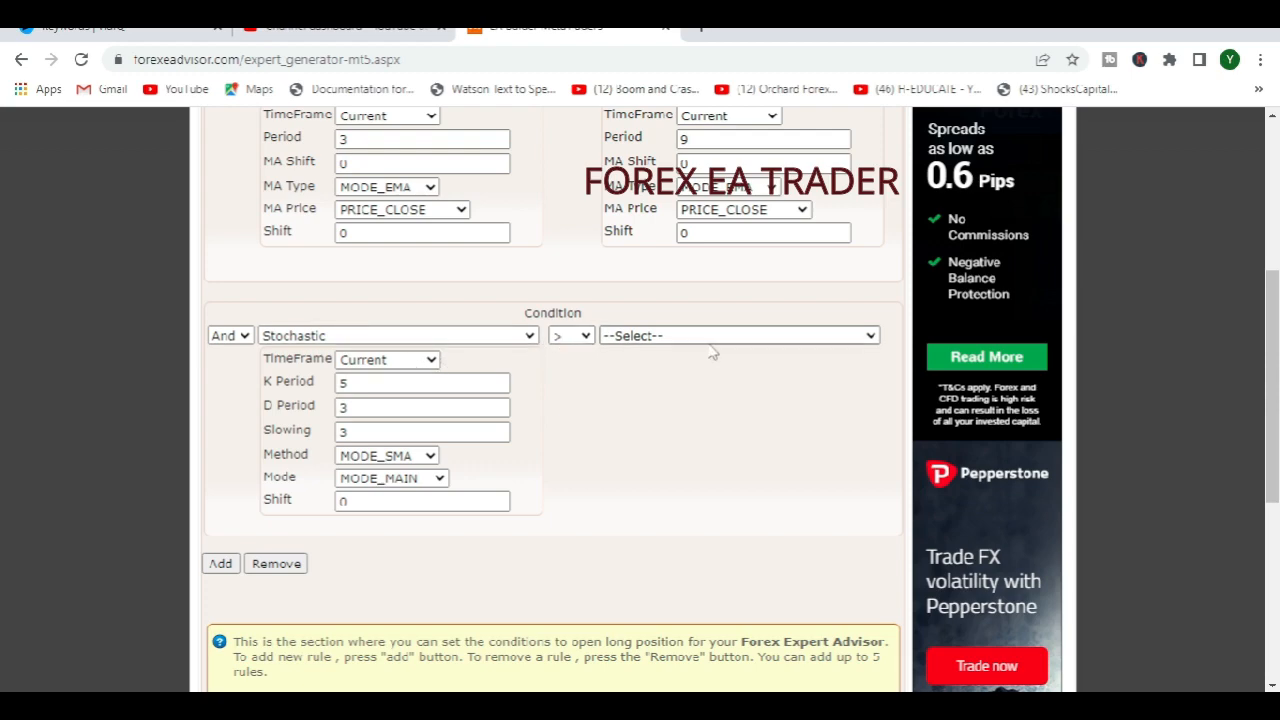
pyautogui.click(870, 336)
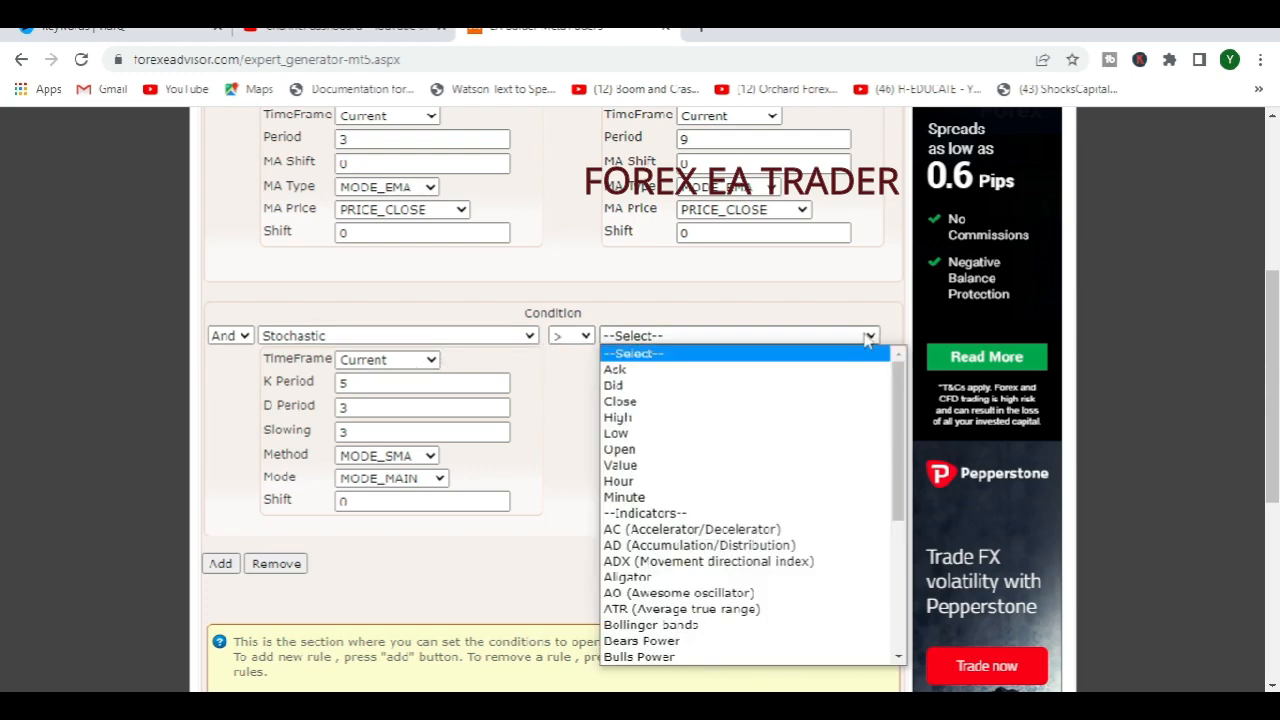
pyautogui.click(646, 465)
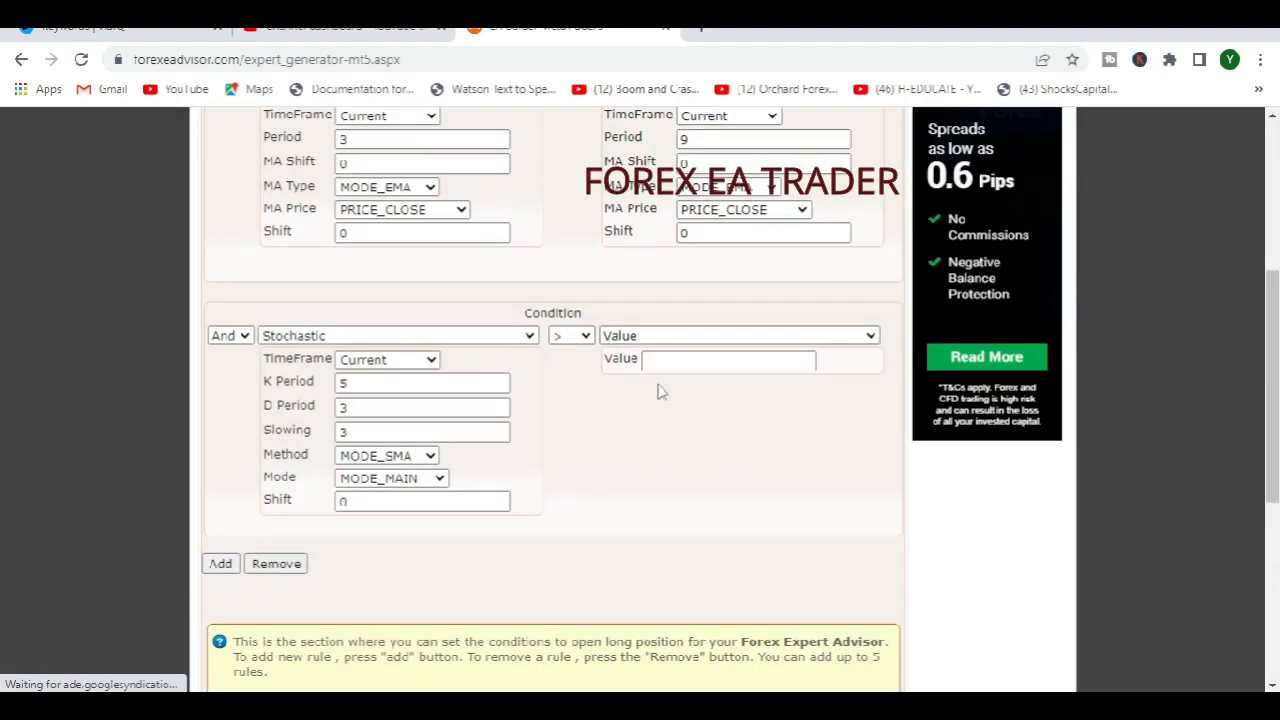
pyautogui.click(669, 363)
pyautogui.write('20')
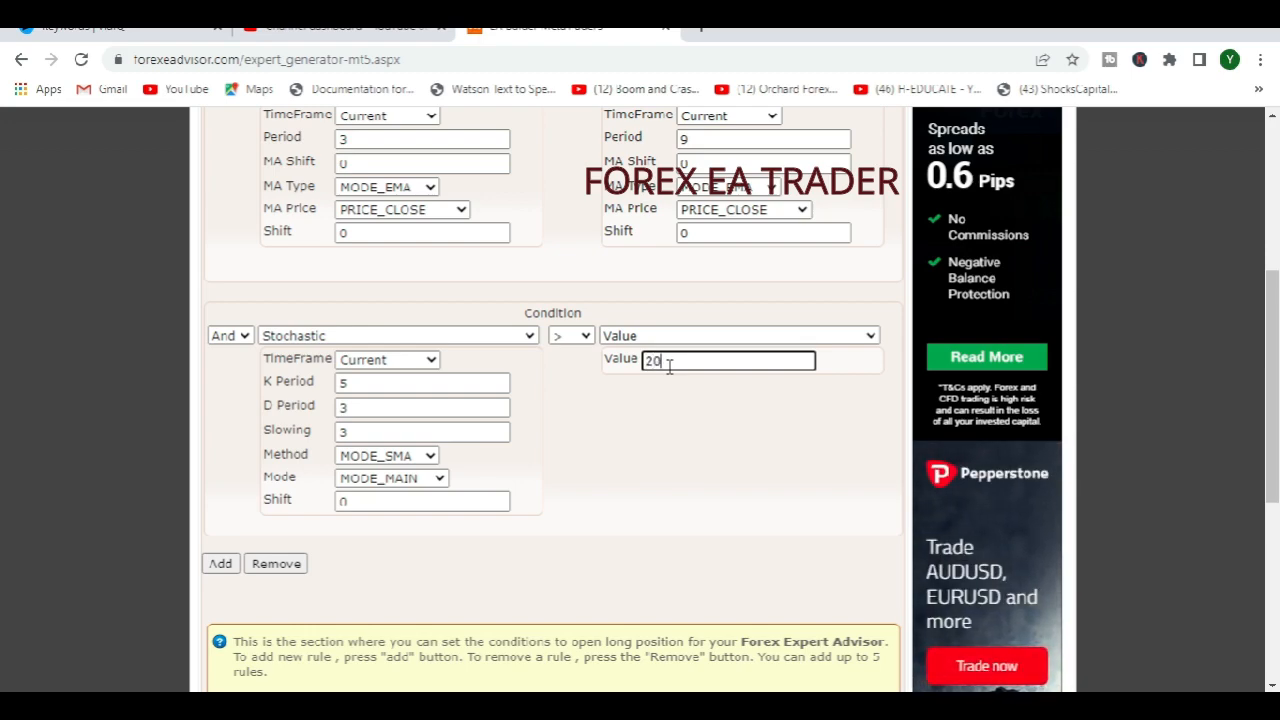
pyautogui.click(686, 462)
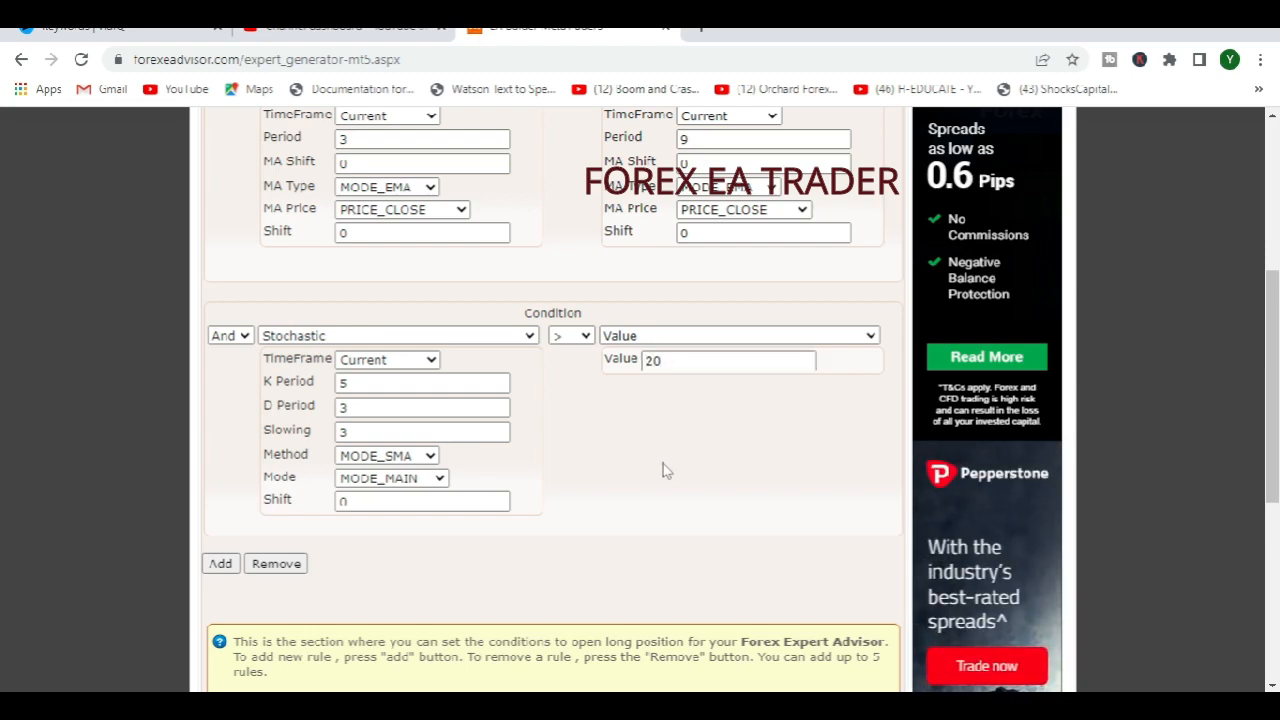
# Switch to the Open Sell rules and choose MA (Moving Average) as the first element of the condition
pyautogui.scroll(1, 643, 467)
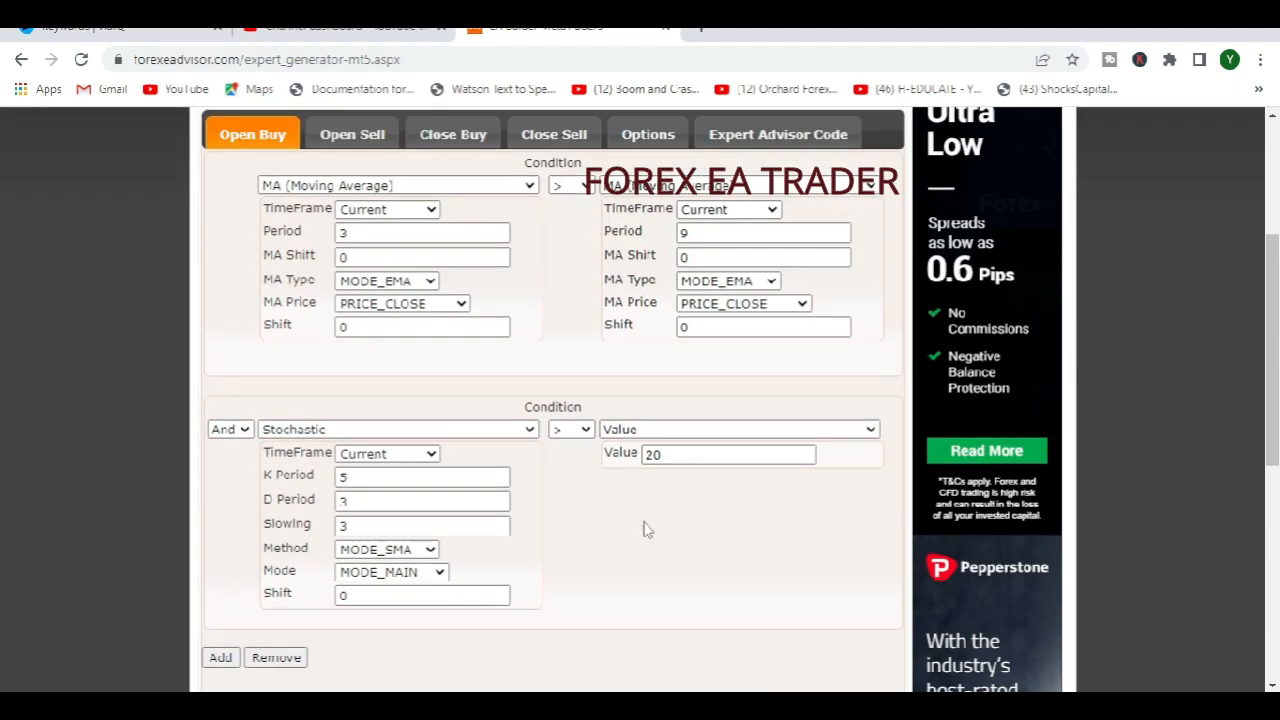
pyautogui.scroll(1, 622, 503)
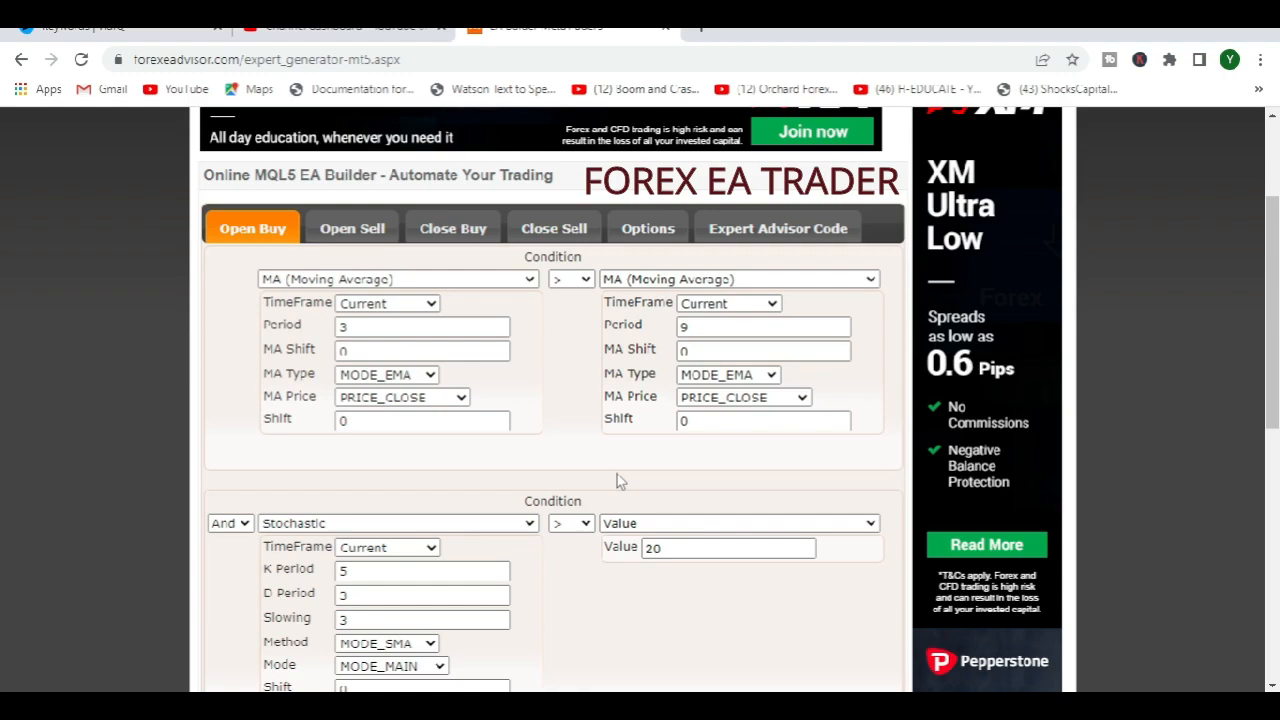
pyautogui.scroll(-1, 617, 481)
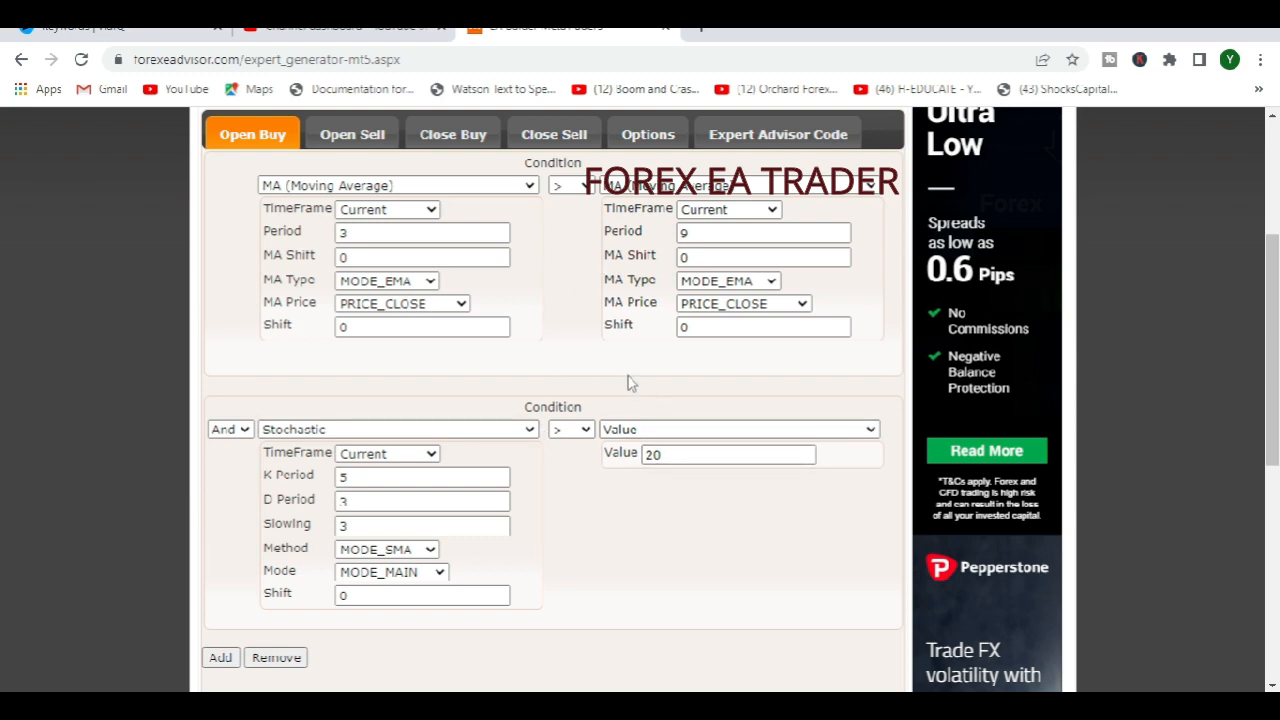
pyautogui.click(362, 141)
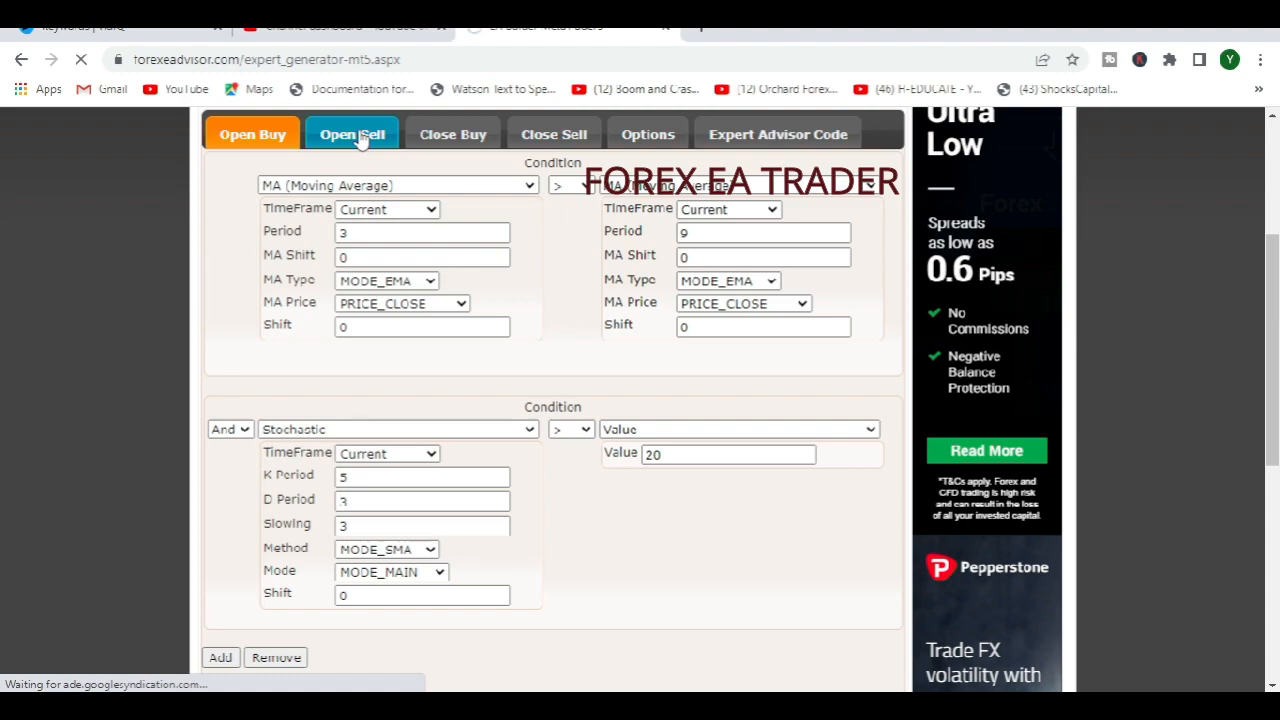
pyautogui.scroll(-2, 571, 374)
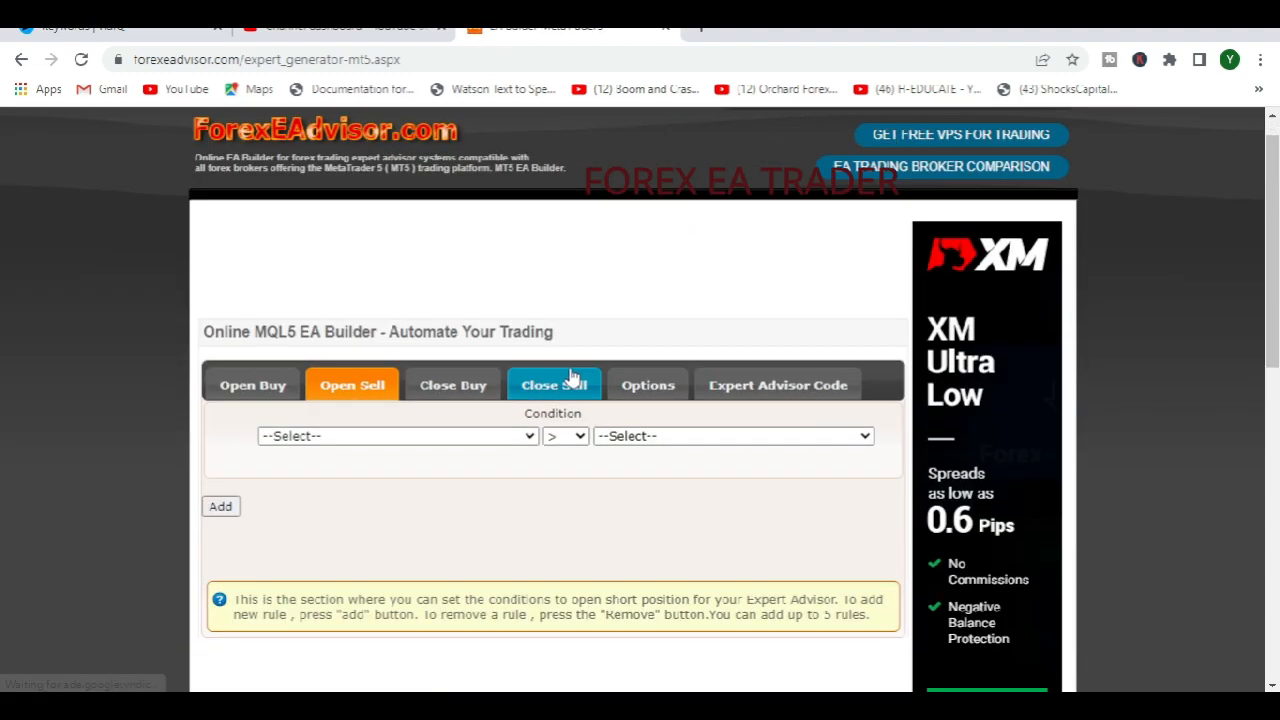
pyautogui.click(522, 286)
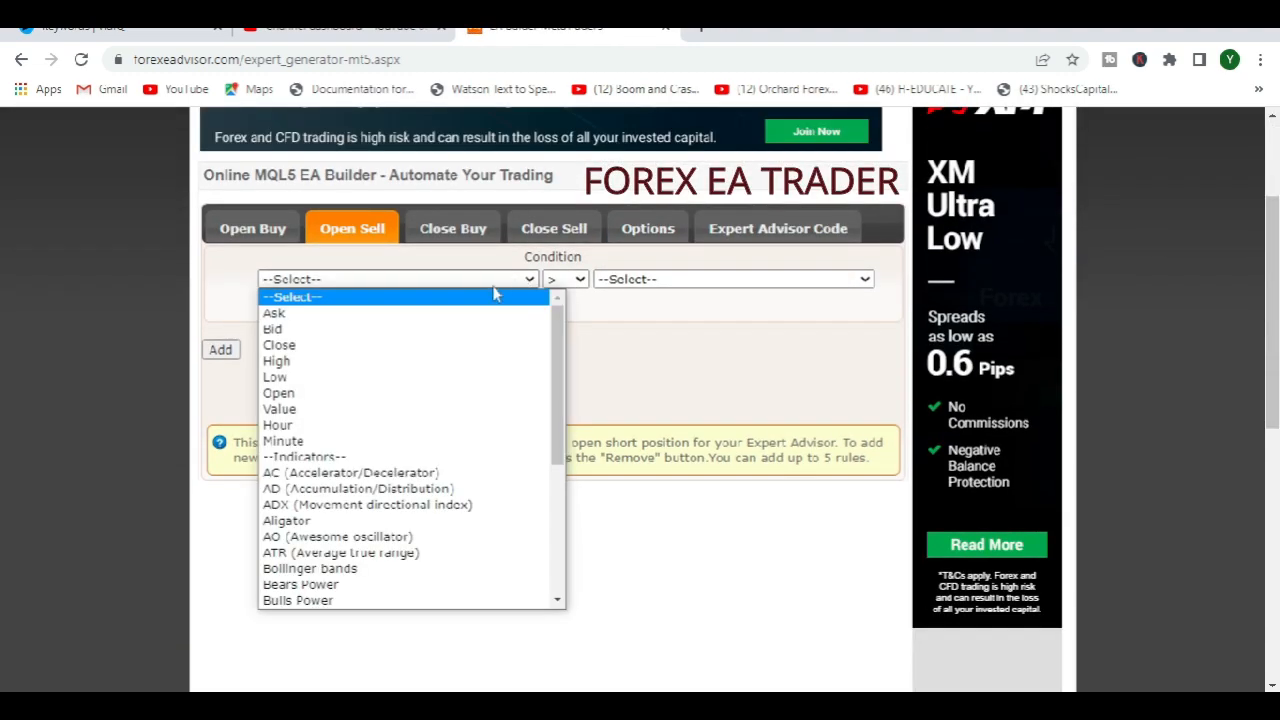
pyautogui.scroll(-3, 352, 498)
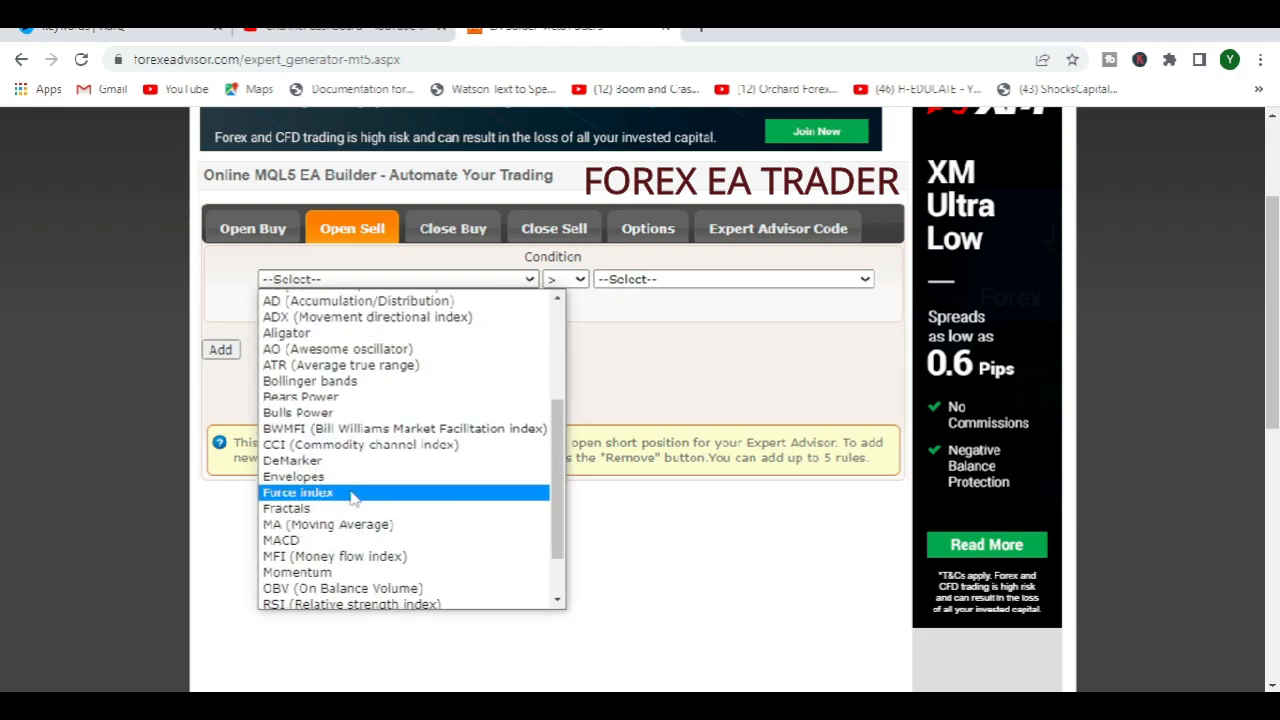
pyautogui.click(298, 528)
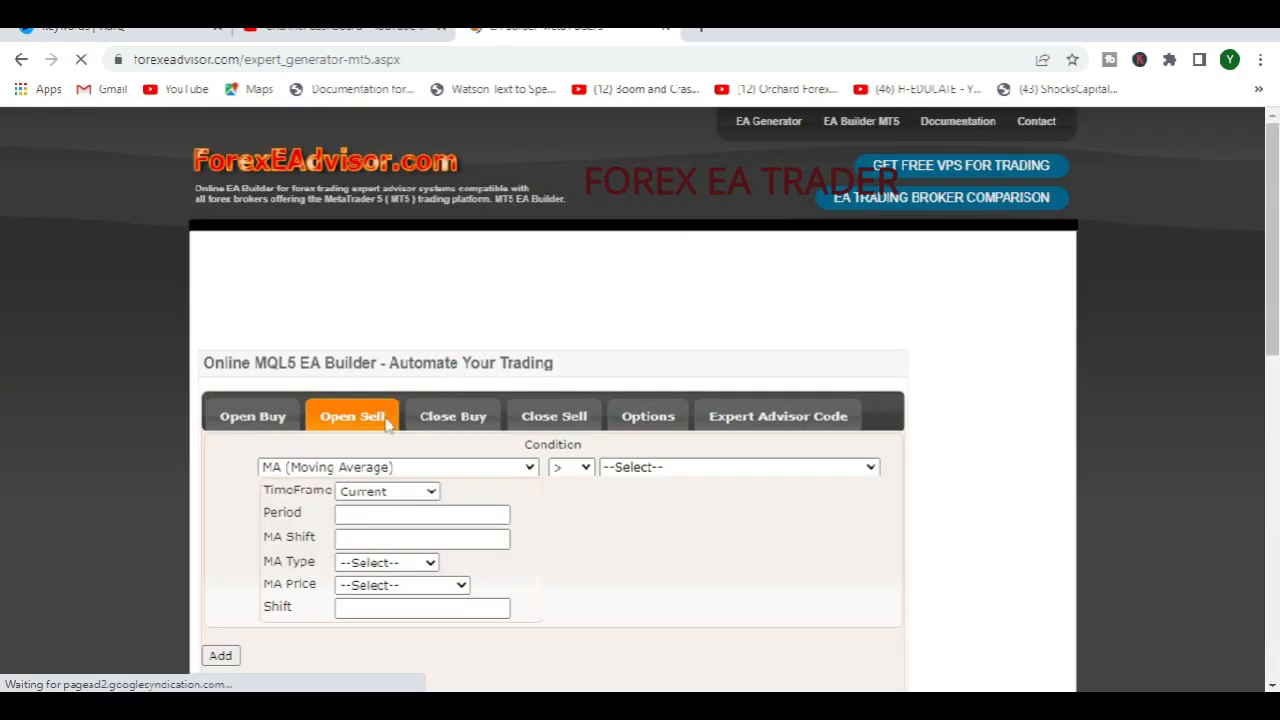
# Set the first Open Sell moving average's period to 3 and its MA shift to 0
pyautogui.scroll(-2, 437, 482)
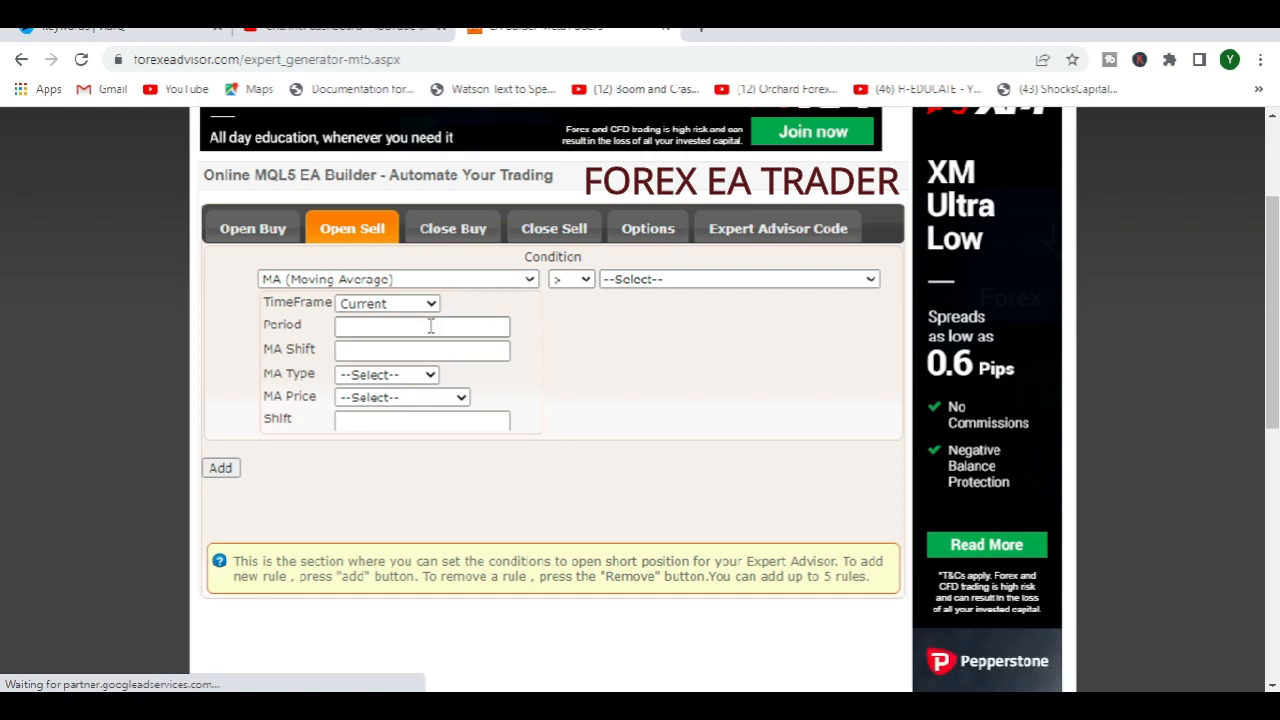
pyautogui.click(397, 331)
pyautogui.click(417, 366)
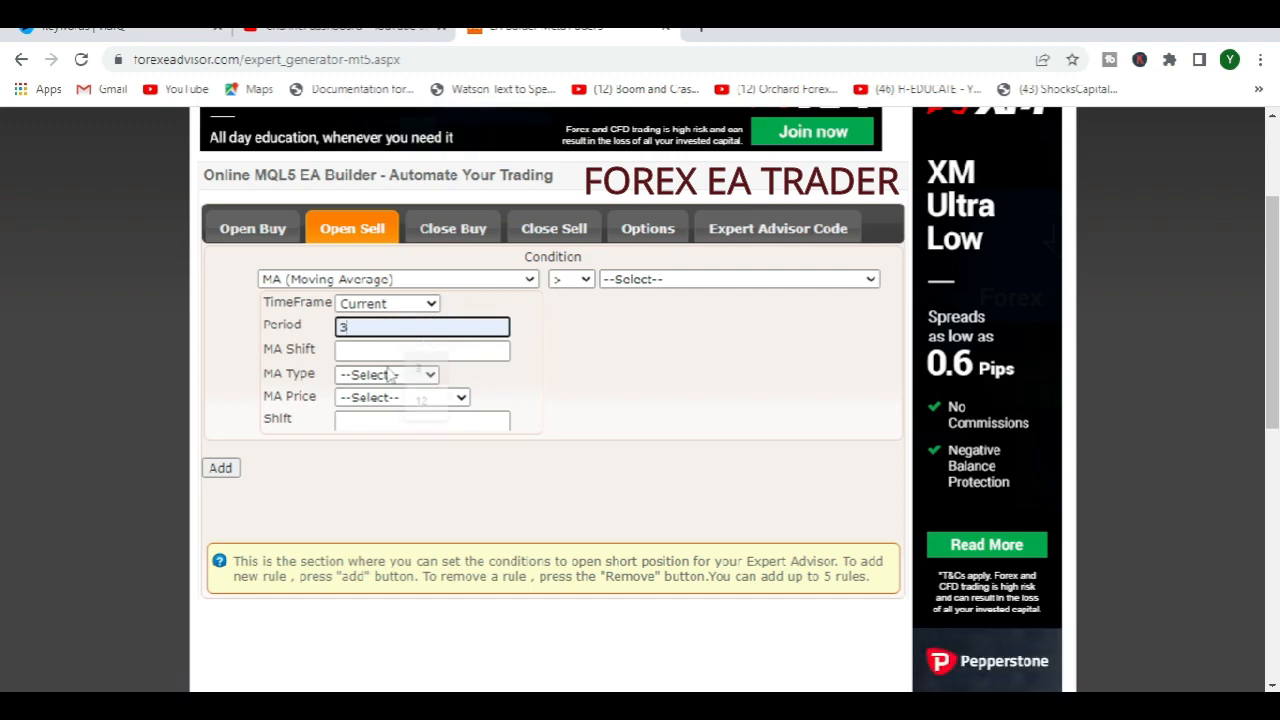
pyautogui.click(380, 352)
pyautogui.click(418, 392)
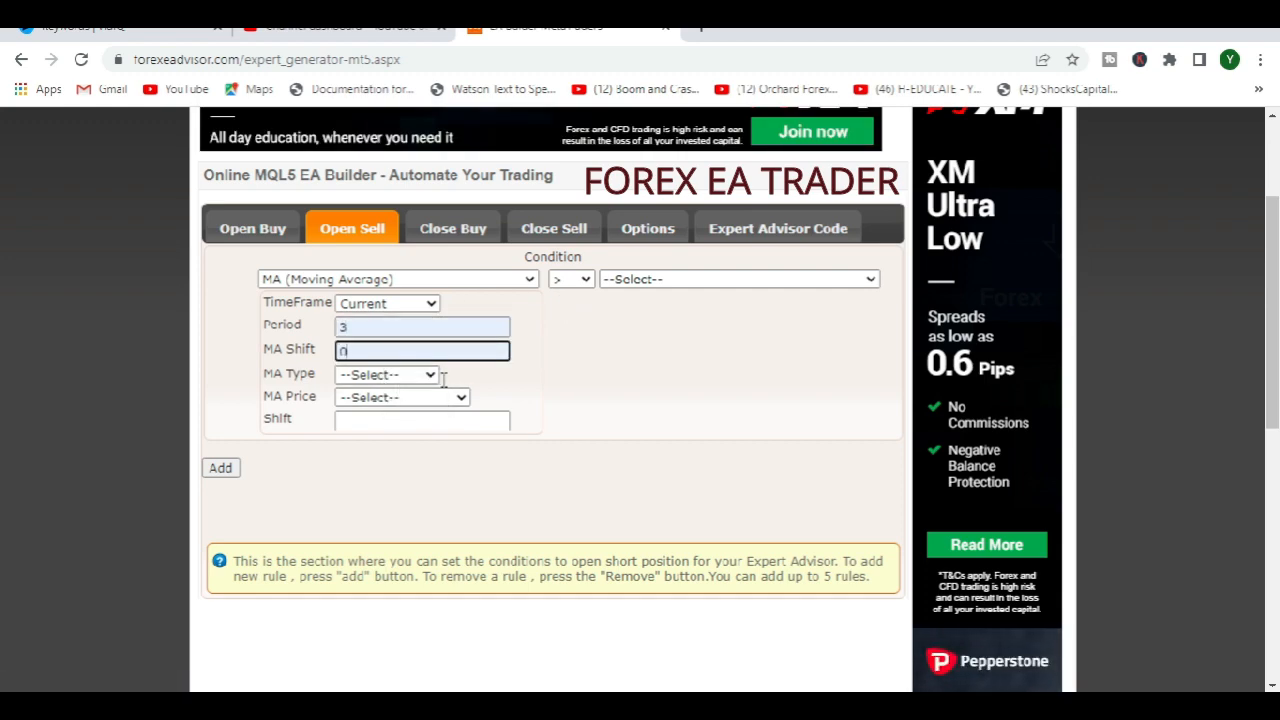
# Set the first Open Sell moving average's MA type to MODE_EMA, MA price to PRICE_CLOSE and shift to 0
pyautogui.click(430, 376)
pyautogui.click(386, 424)
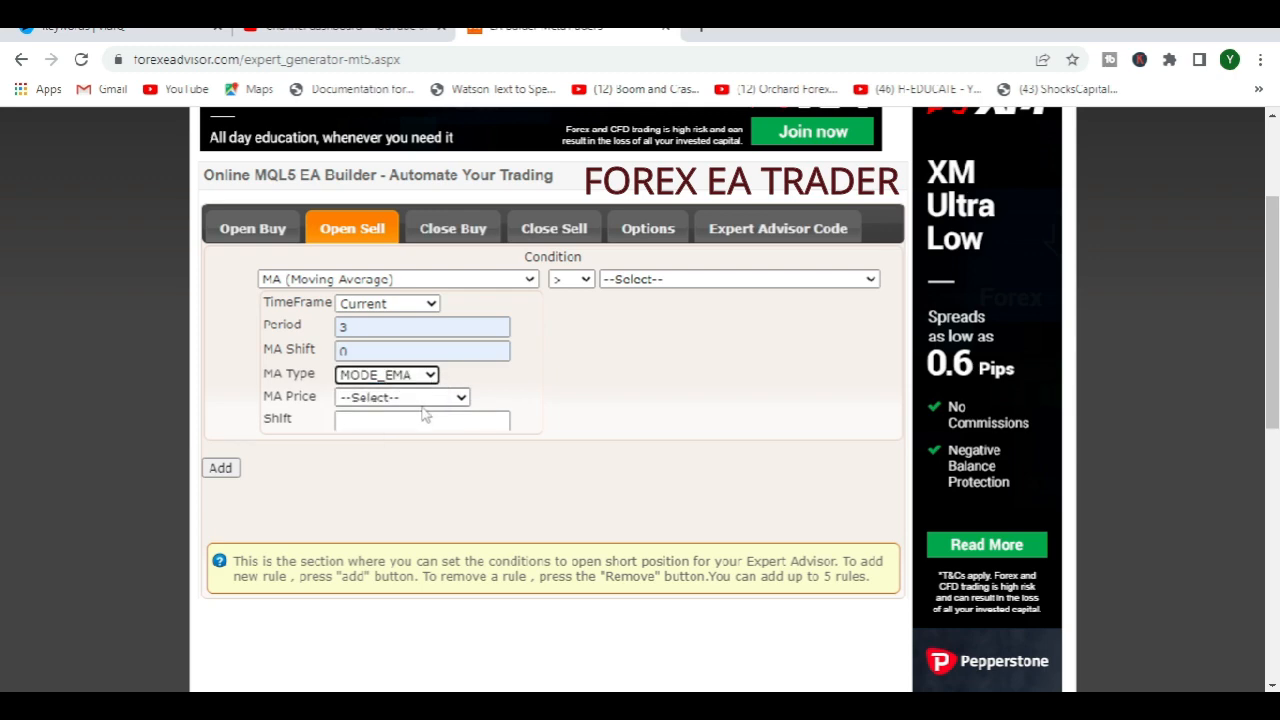
pyautogui.click(391, 398)
pyautogui.click(388, 432)
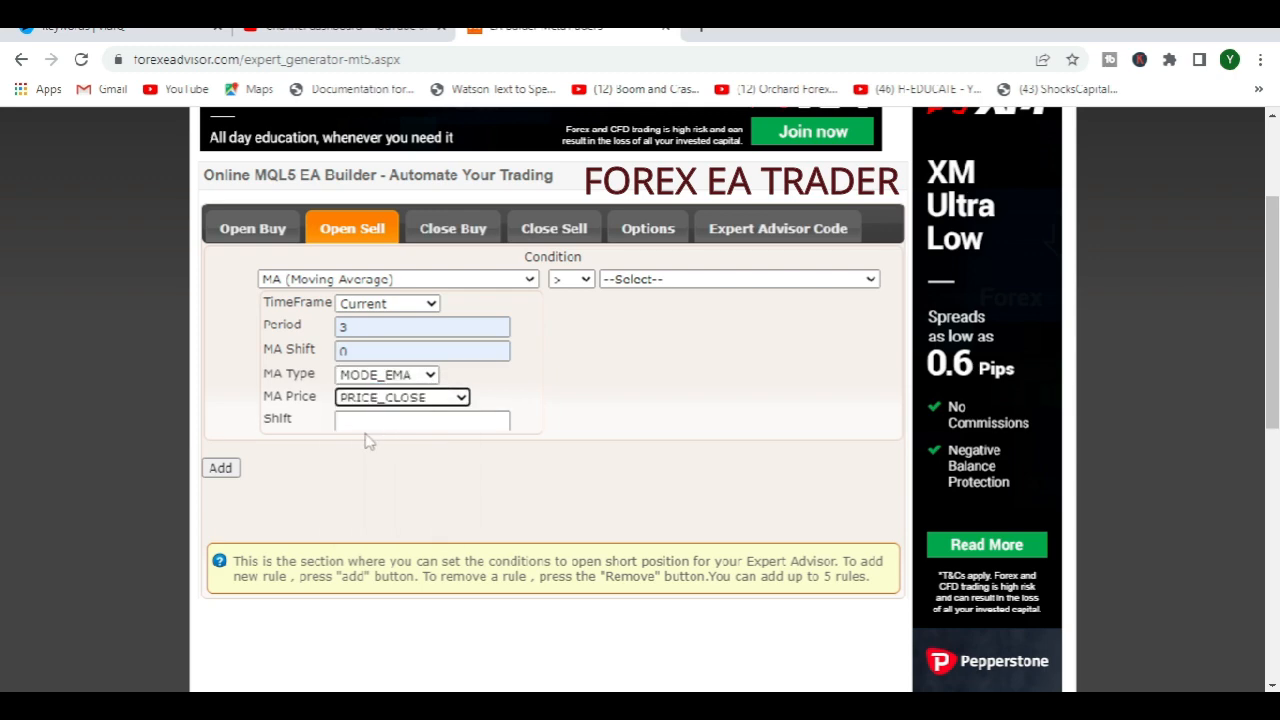
pyautogui.click(367, 421)
pyautogui.click(416, 462)
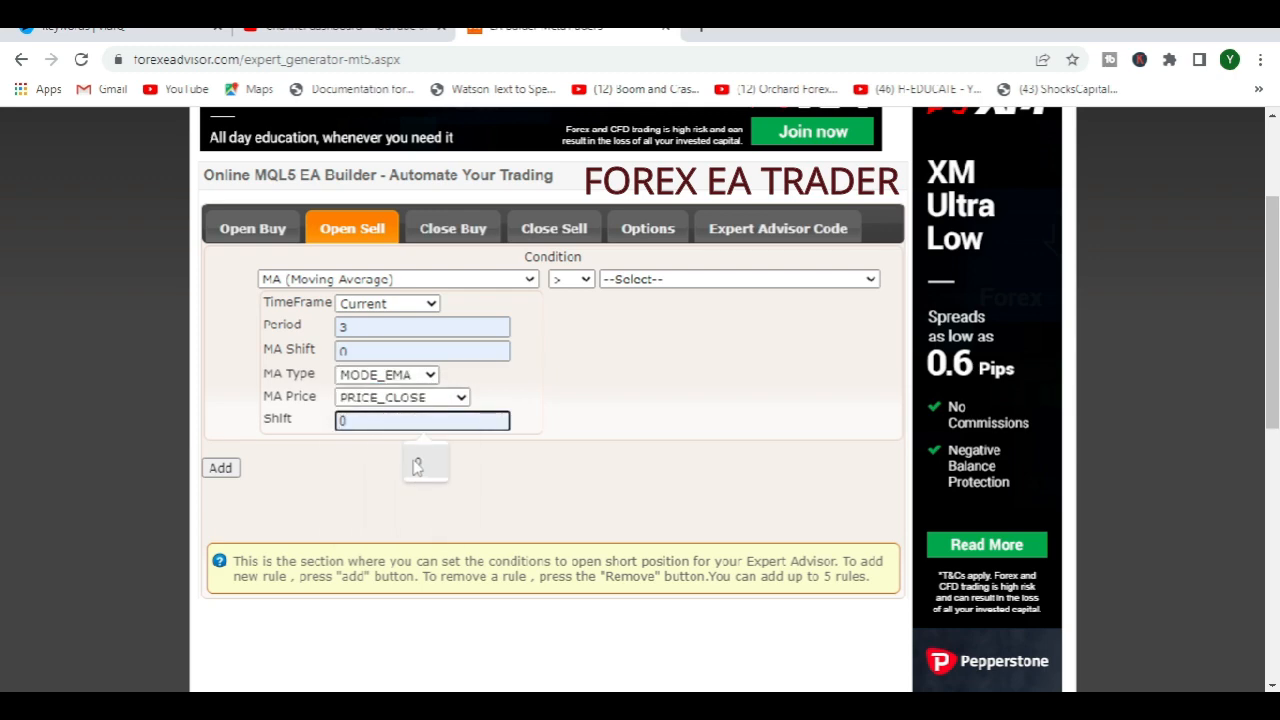
# Set the Open Sell comparison to less than (<) and choose MA (Moving Average) as the second element
pyautogui.click(586, 285)
pyautogui.click(568, 313)
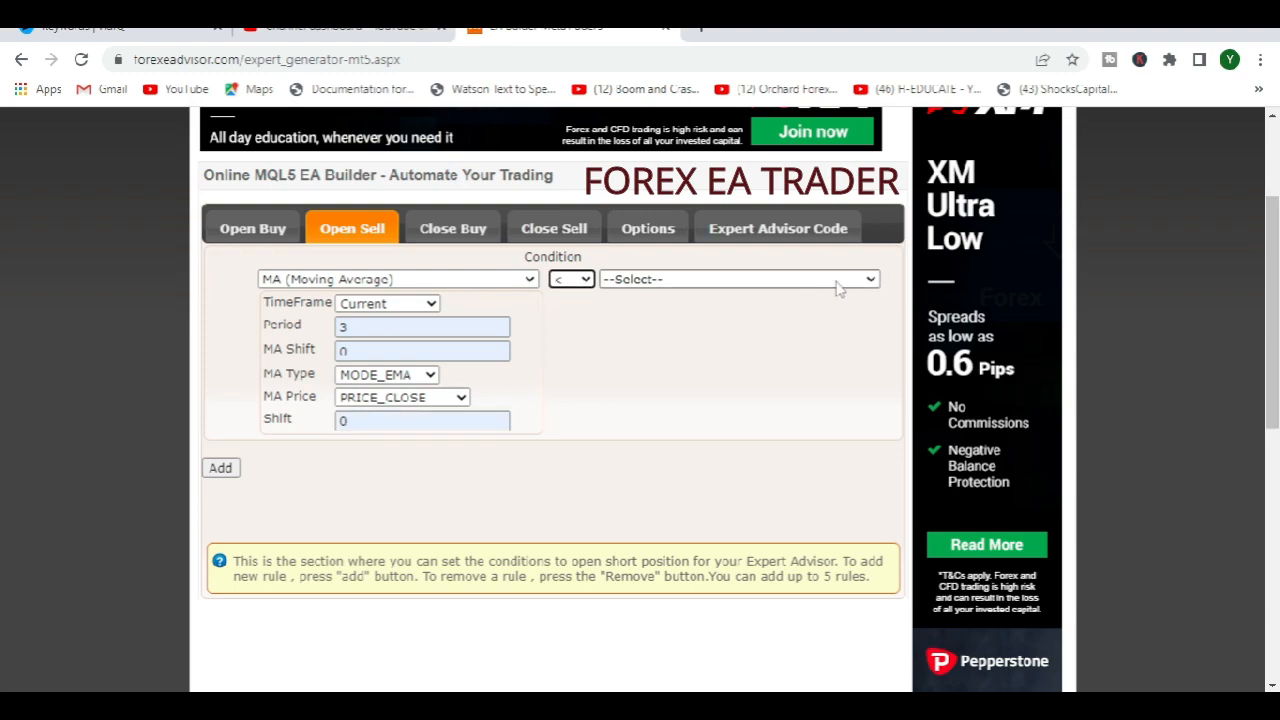
pyautogui.click(869, 280)
pyautogui.scroll(-3, 660, 460)
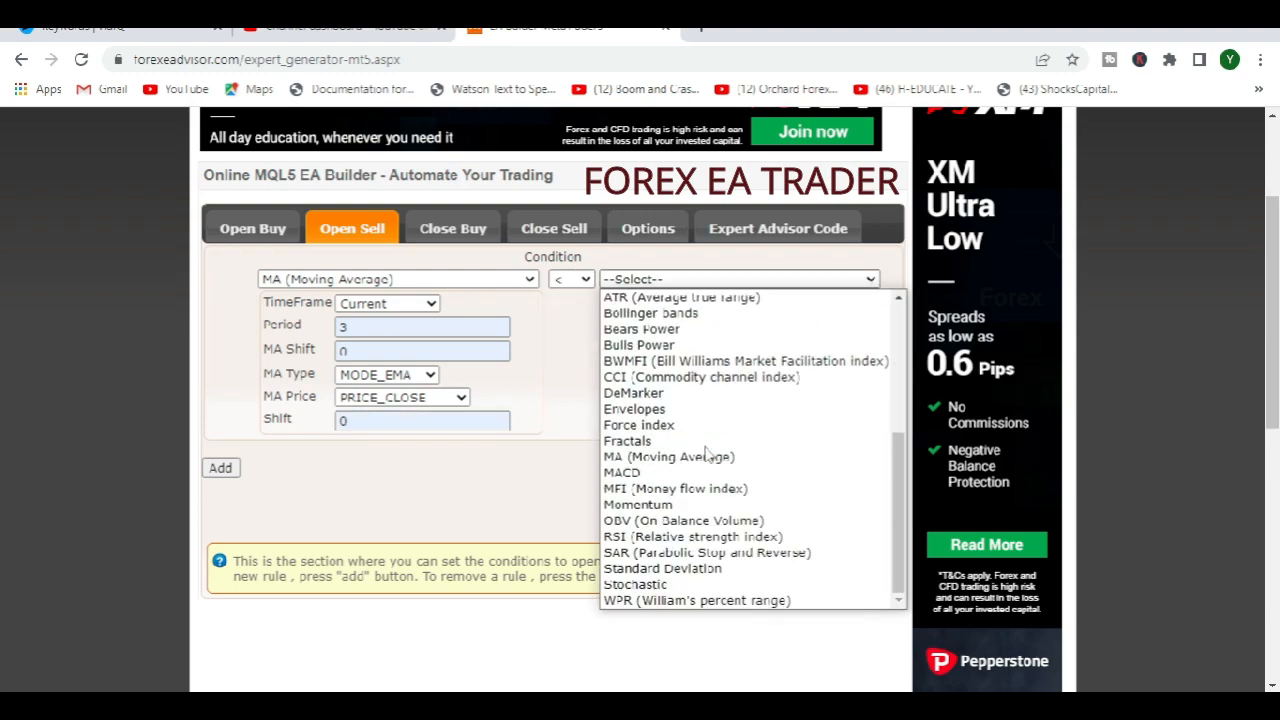
pyautogui.click(665, 457)
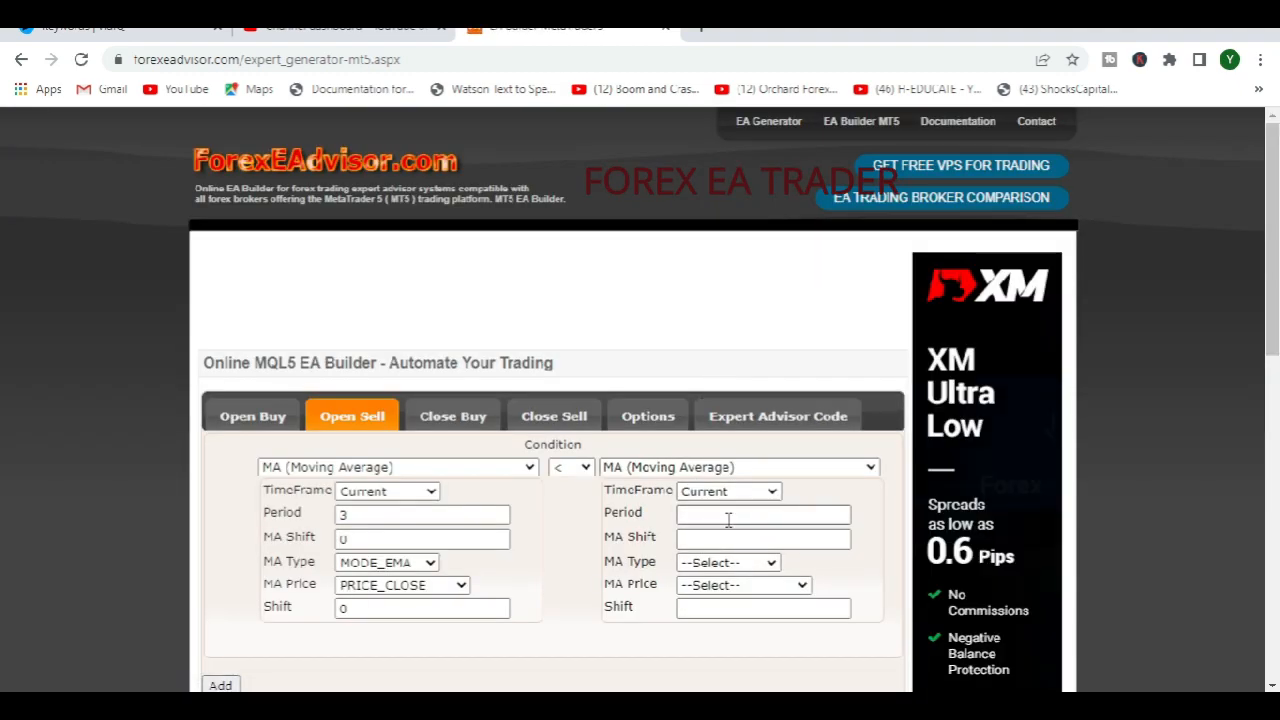
# Set the second Open Sell moving average's period to 9 and its MA shift to 0
pyautogui.click(711, 517)
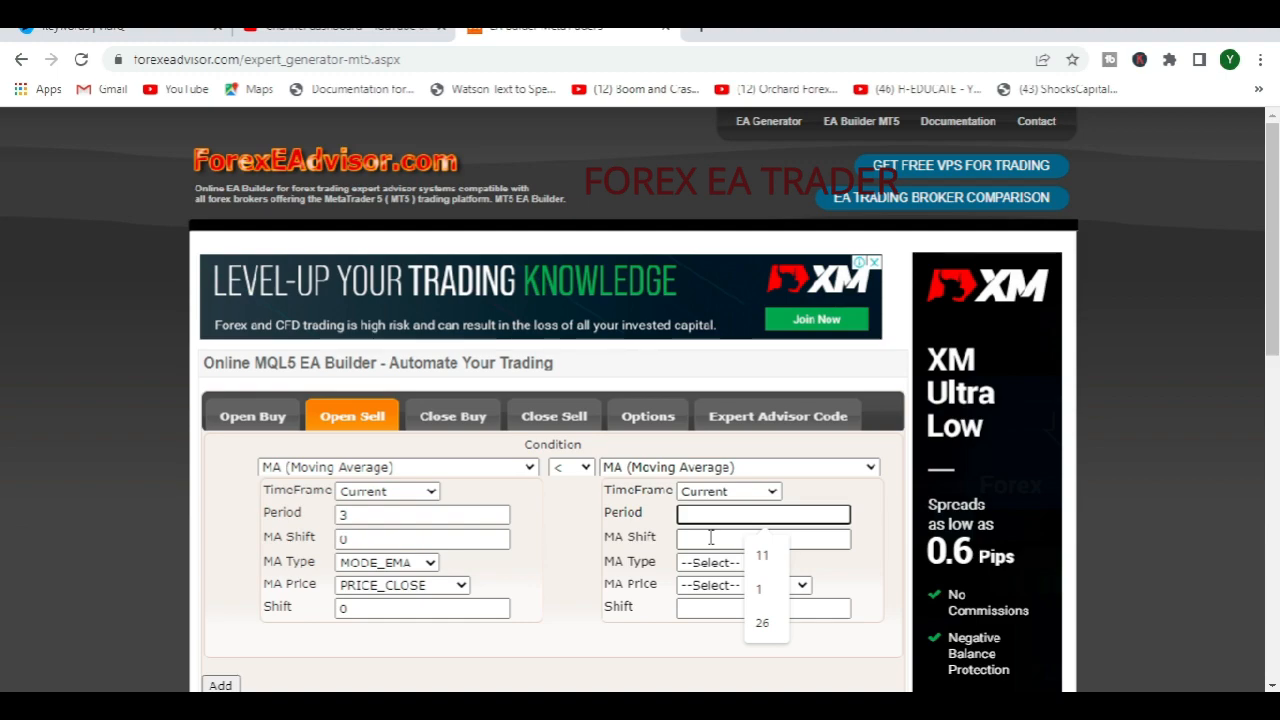
pyautogui.write('9')
pyautogui.click(711, 538)
pyautogui.click(758, 582)
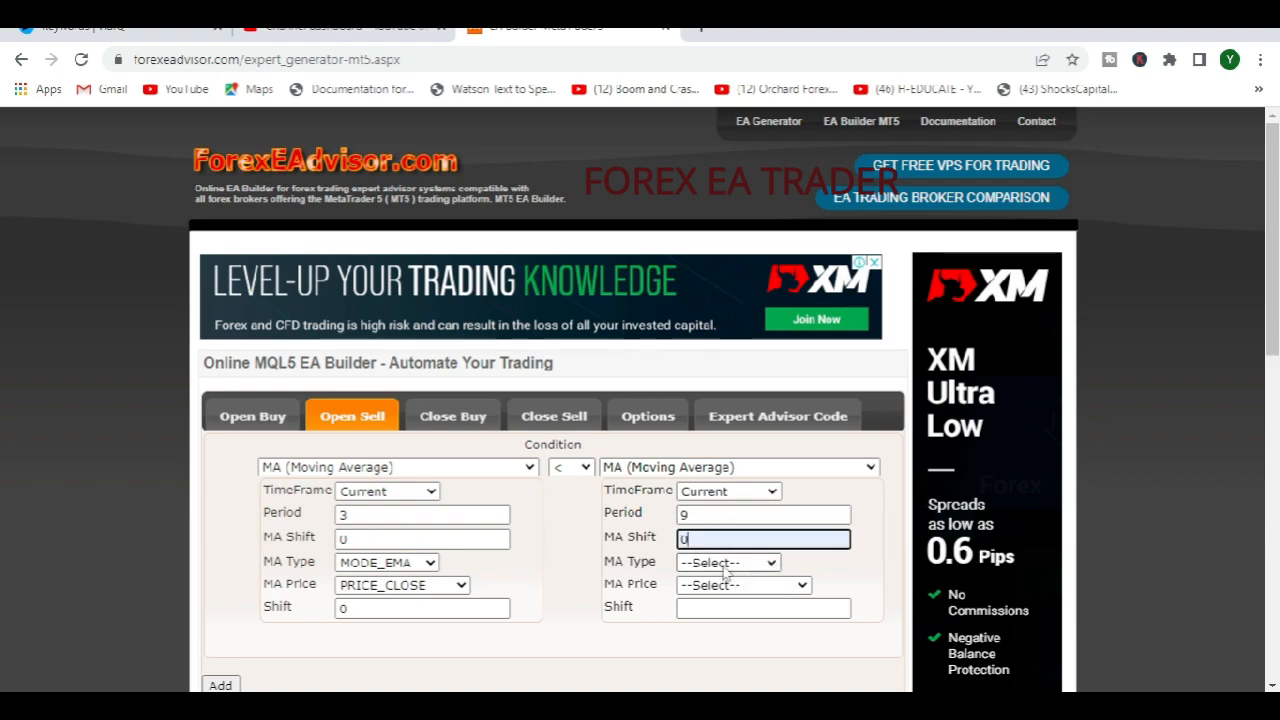
# Set the second Open Sell moving average's MA type to MODE_EMA, MA price to PRICE_CLOSE and shift to 0
pyautogui.click(770, 563)
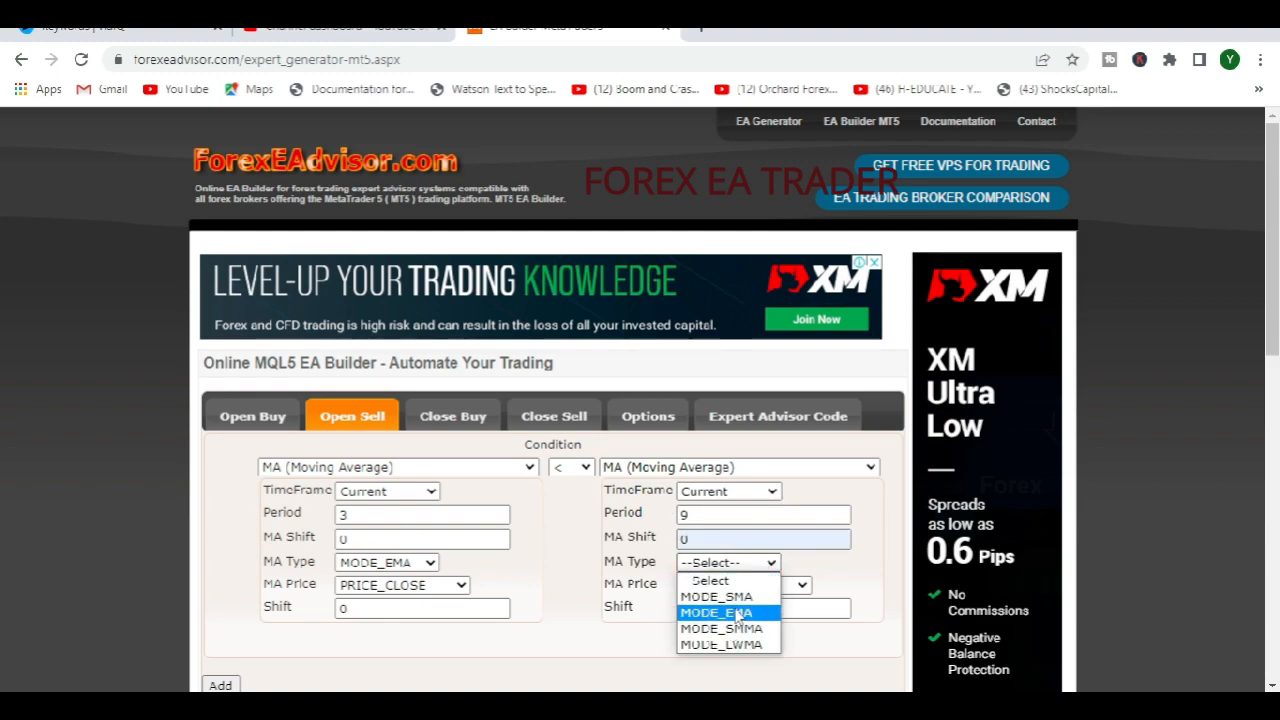
pyautogui.click(733, 610)
pyautogui.click(802, 586)
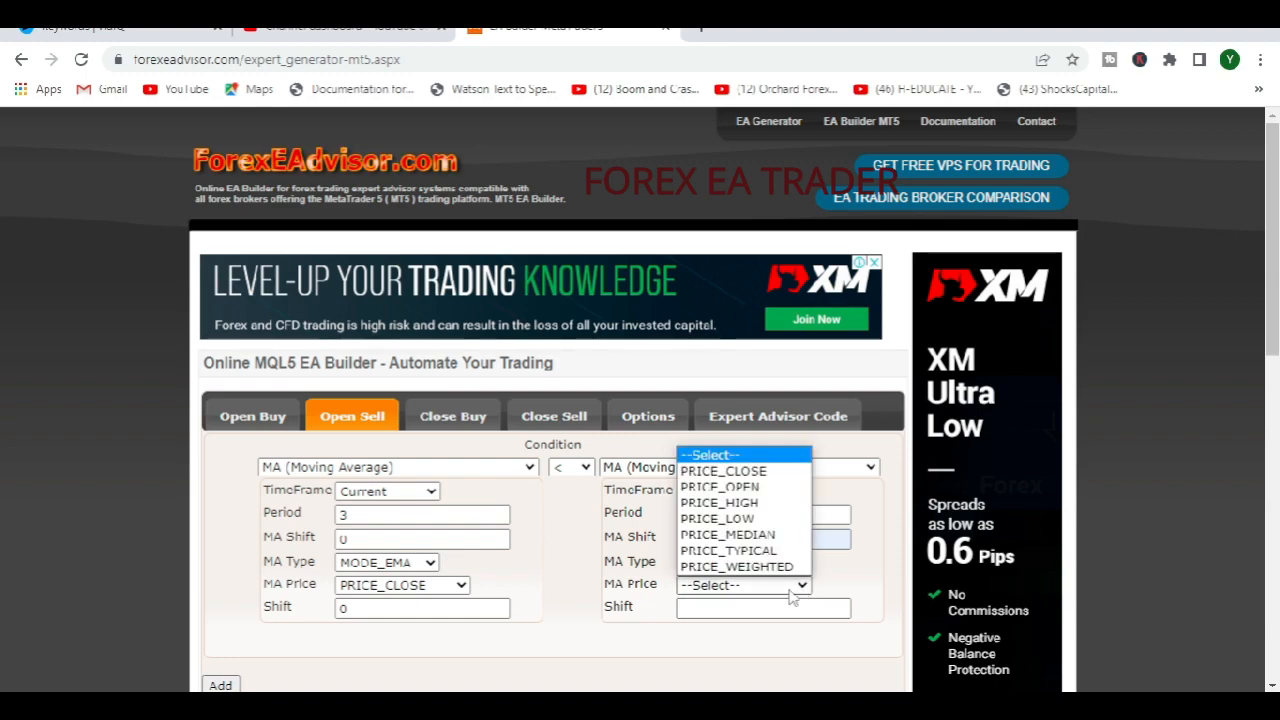
pyautogui.click(750, 472)
pyautogui.click(760, 608)
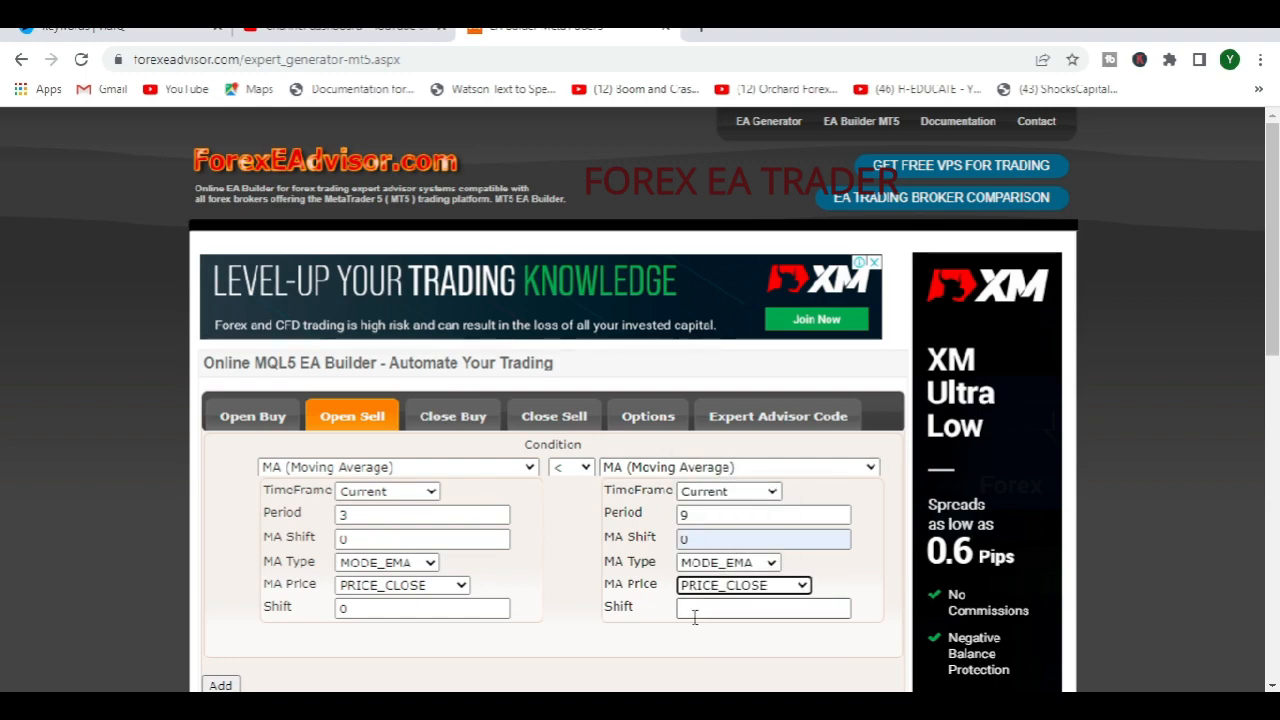
pyautogui.write('0')
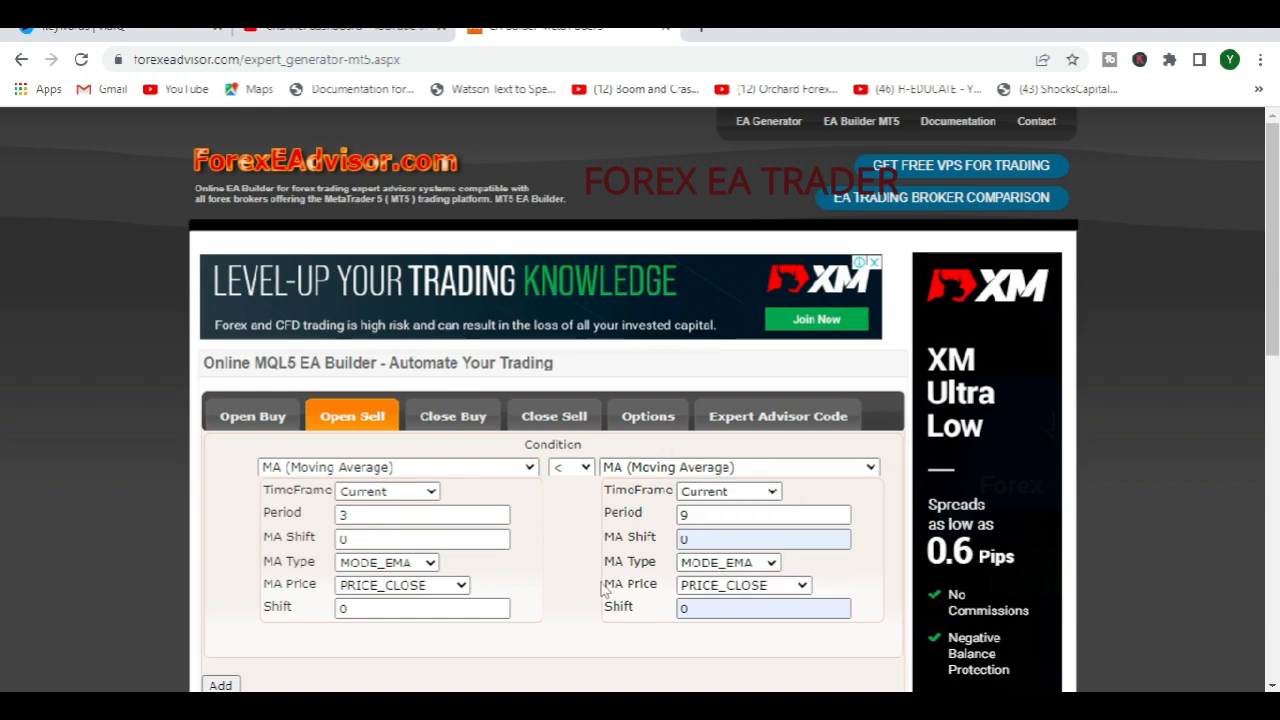
# Add a second Open Sell condition and choose Stochastic as its first element
pyautogui.scroll(-3, 632, 648)
pyautogui.click(221, 405)
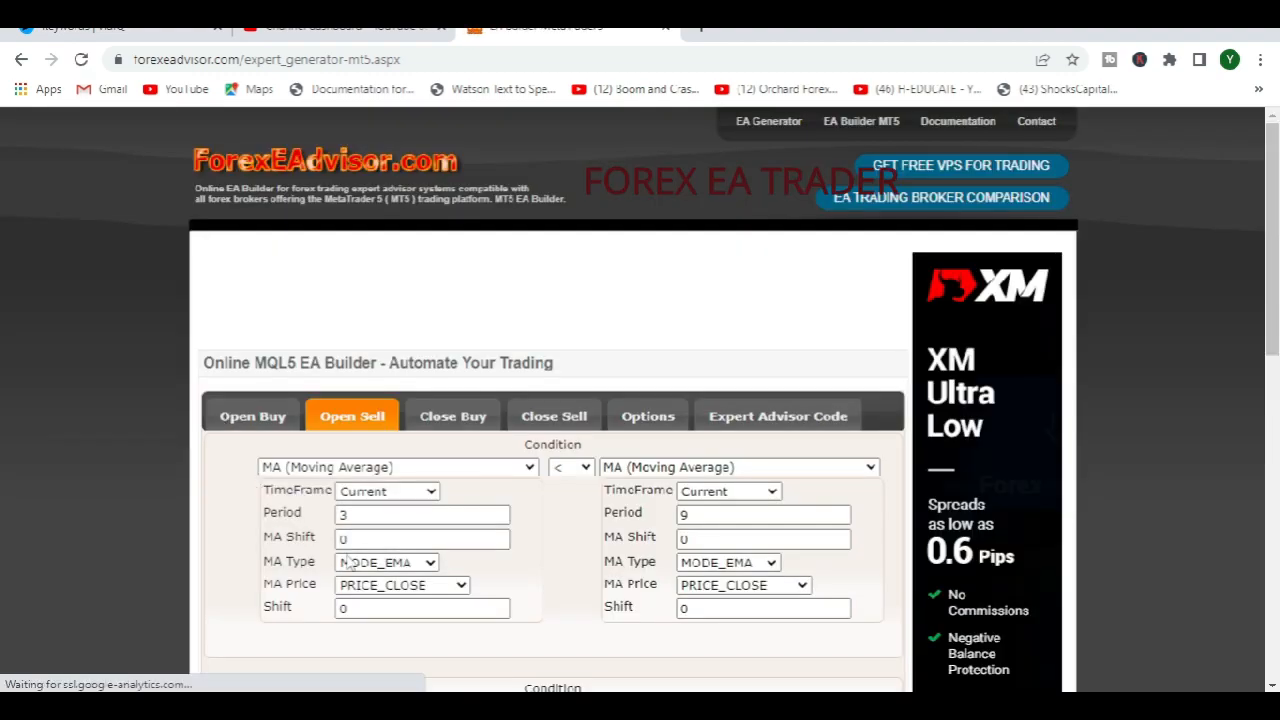
pyautogui.scroll(-5, 434, 495)
pyautogui.click(371, 244)
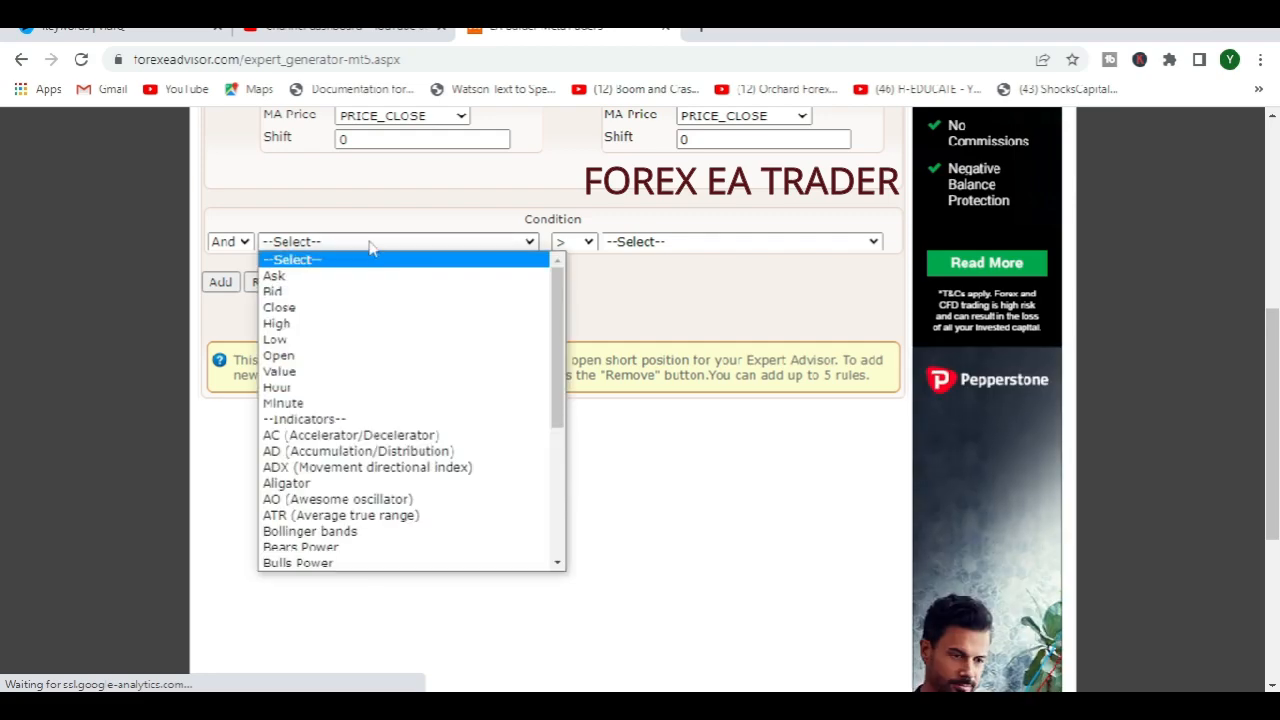
pyautogui.scroll(-3, 343, 505)
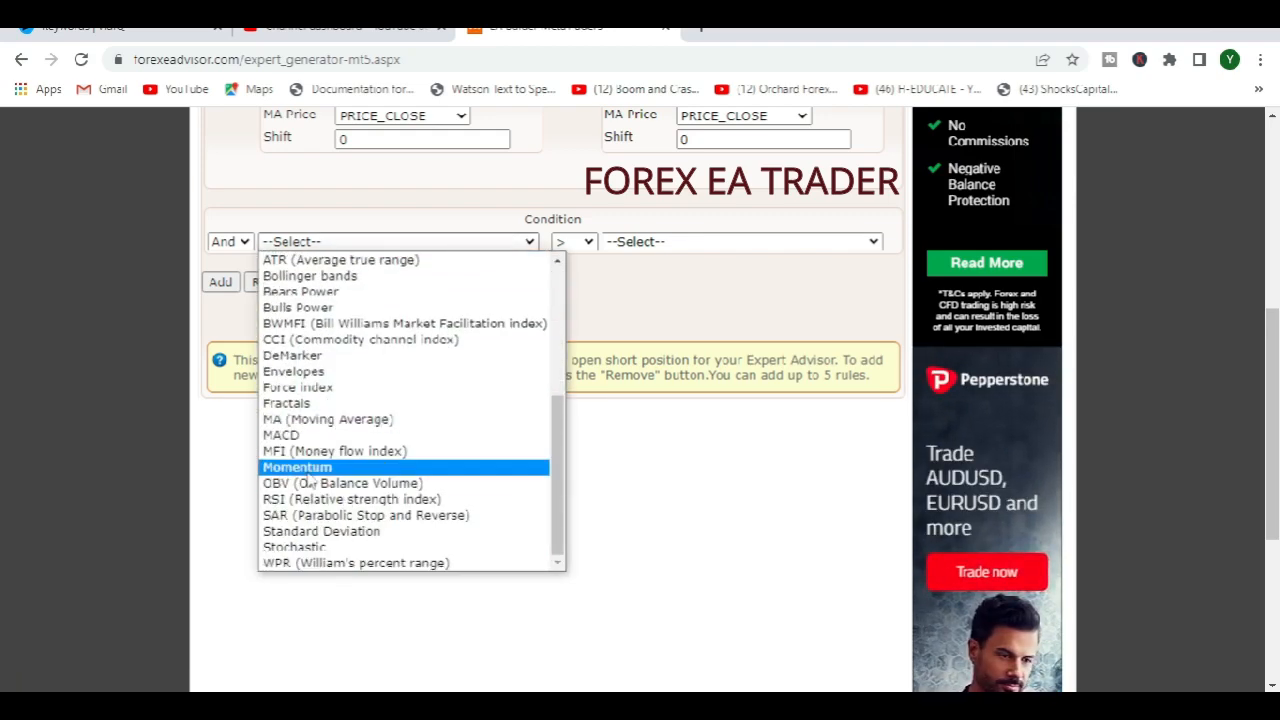
pyautogui.click(294, 548)
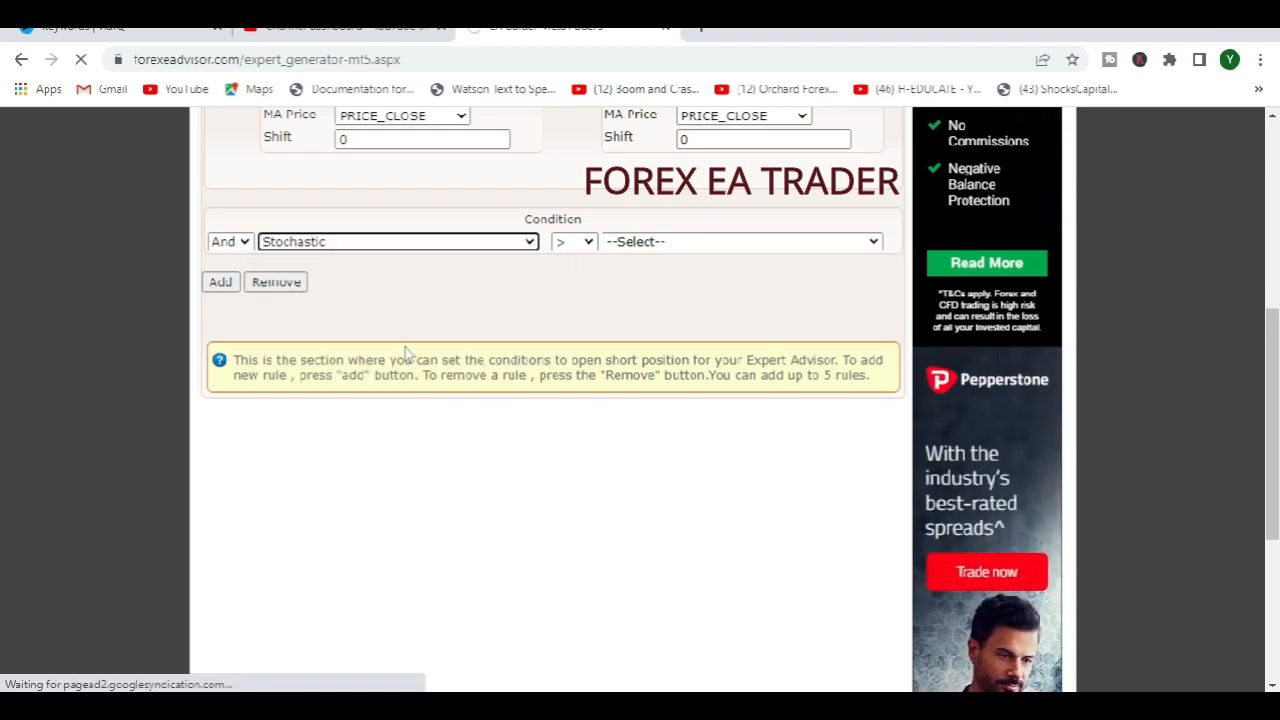
# Set the Open Sell Stochastic's K period to 5, D period to 3 and slowing to 3
pyautogui.scroll(-5, 425, 480)
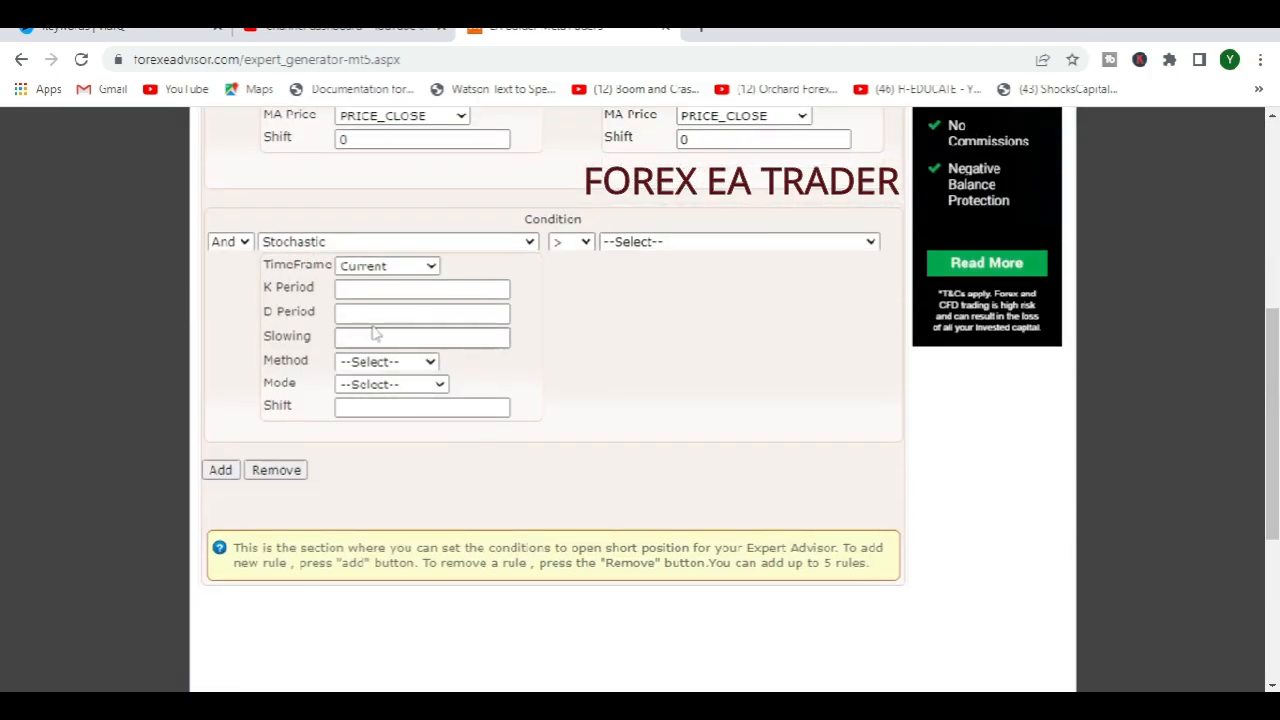
pyautogui.click(370, 290)
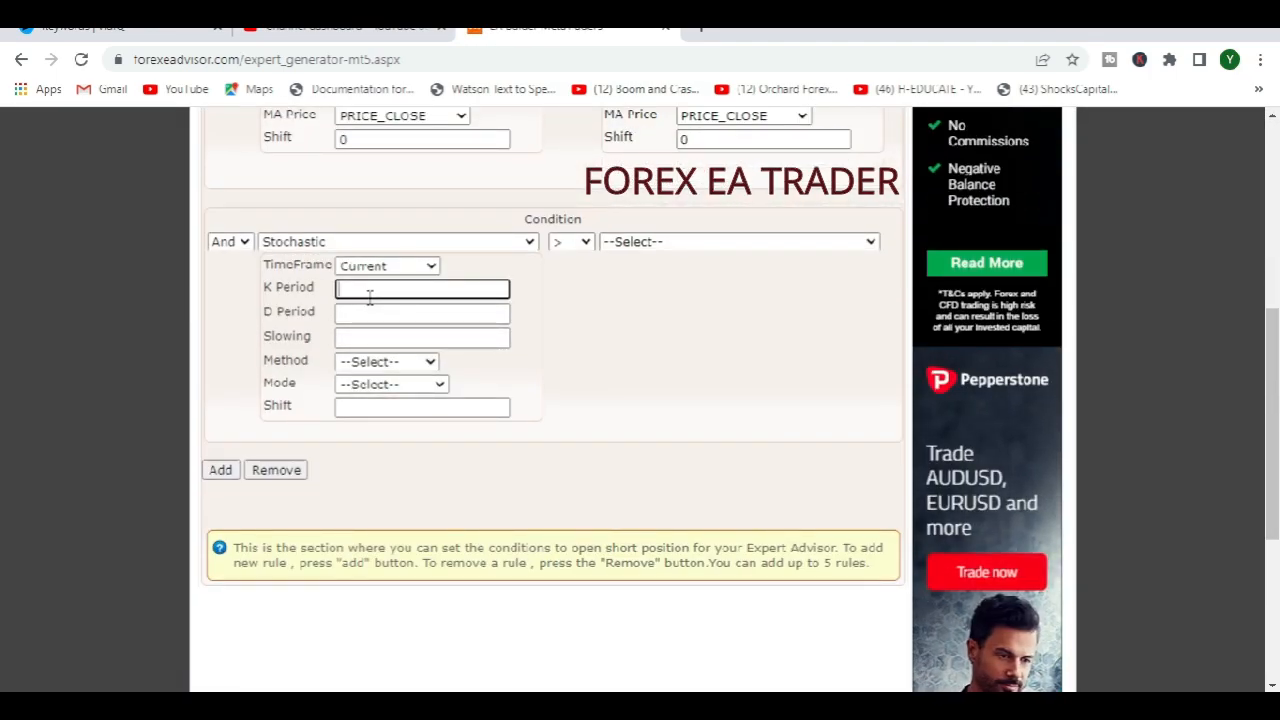
pyautogui.write('5')
pyautogui.click(359, 316)
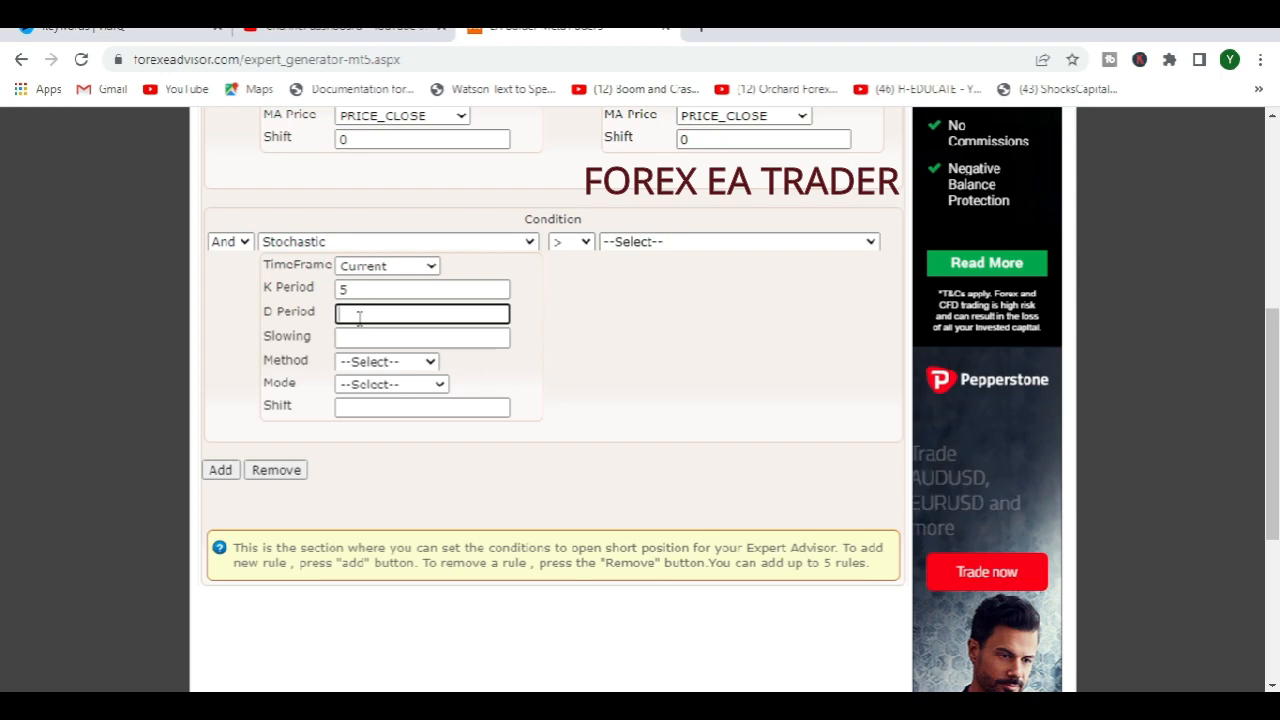
pyautogui.write('3')
pyautogui.click(355, 338)
pyautogui.write('3')
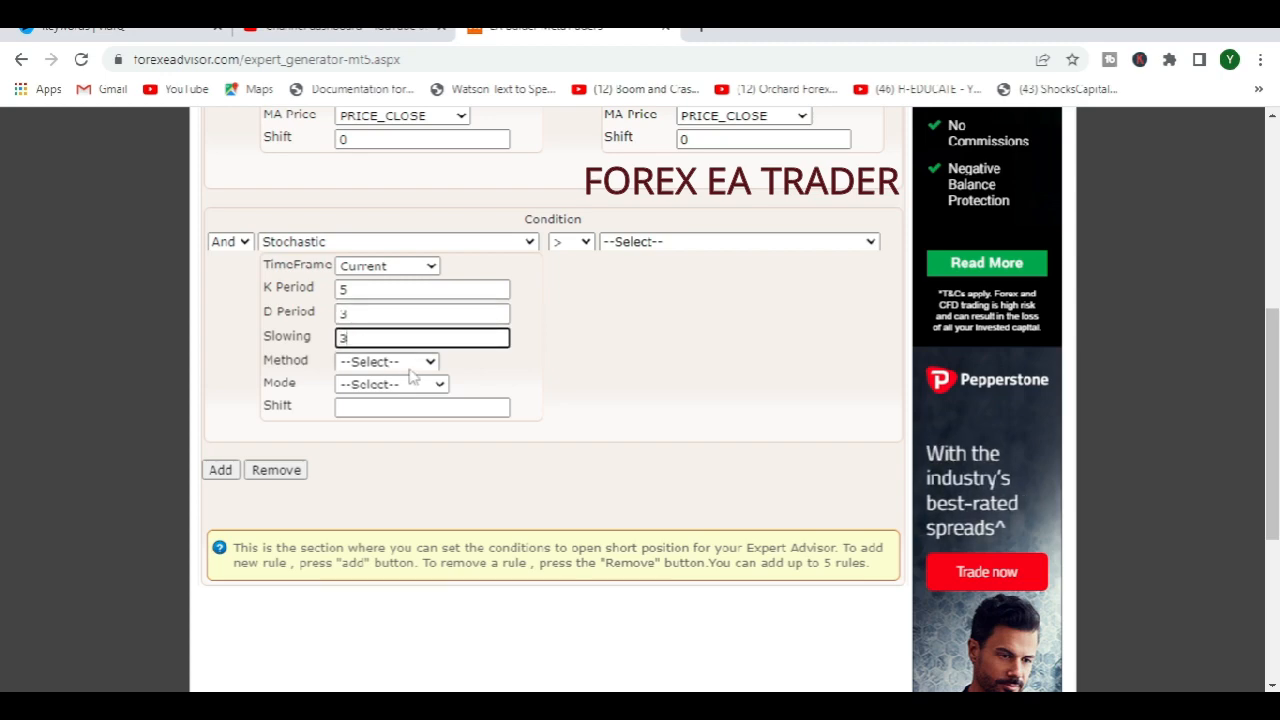
# Set the Open Sell Stochastic's method to MODE_SMA, mode to MODE_MAIN and shift to 0
pyautogui.click(385, 361)
pyautogui.click(404, 396)
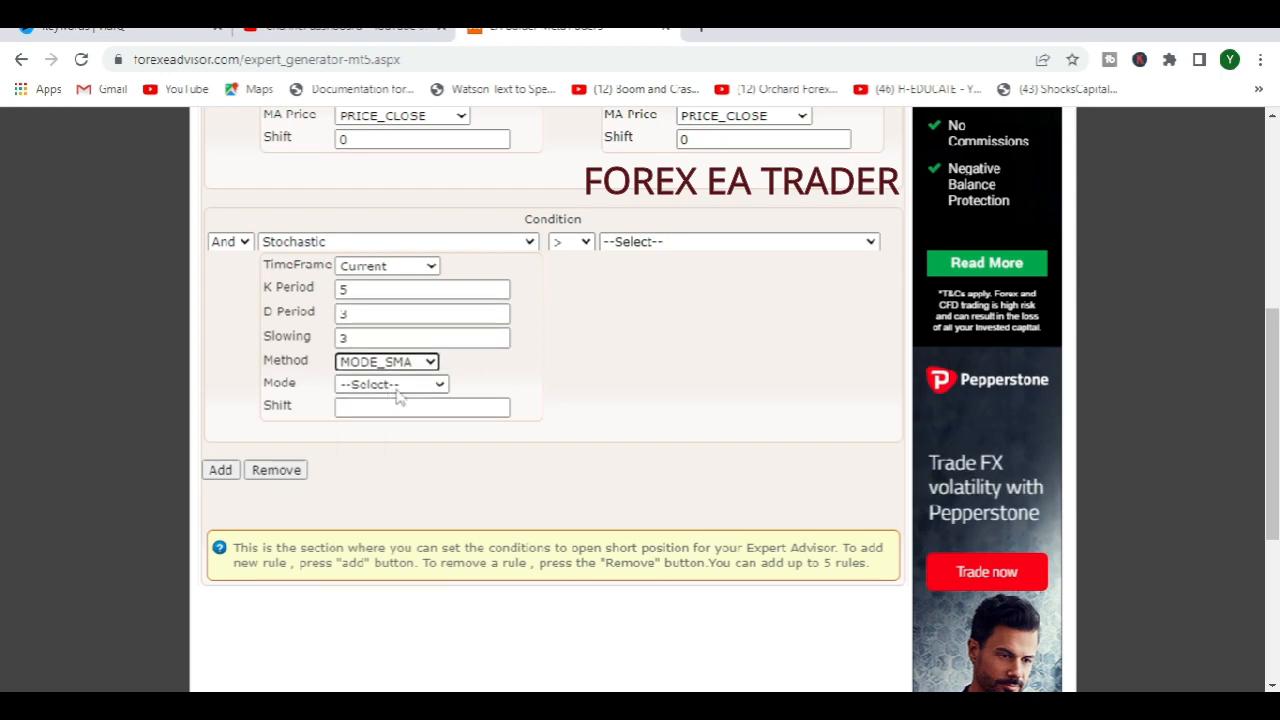
pyautogui.click(400, 385)
pyautogui.click(404, 409)
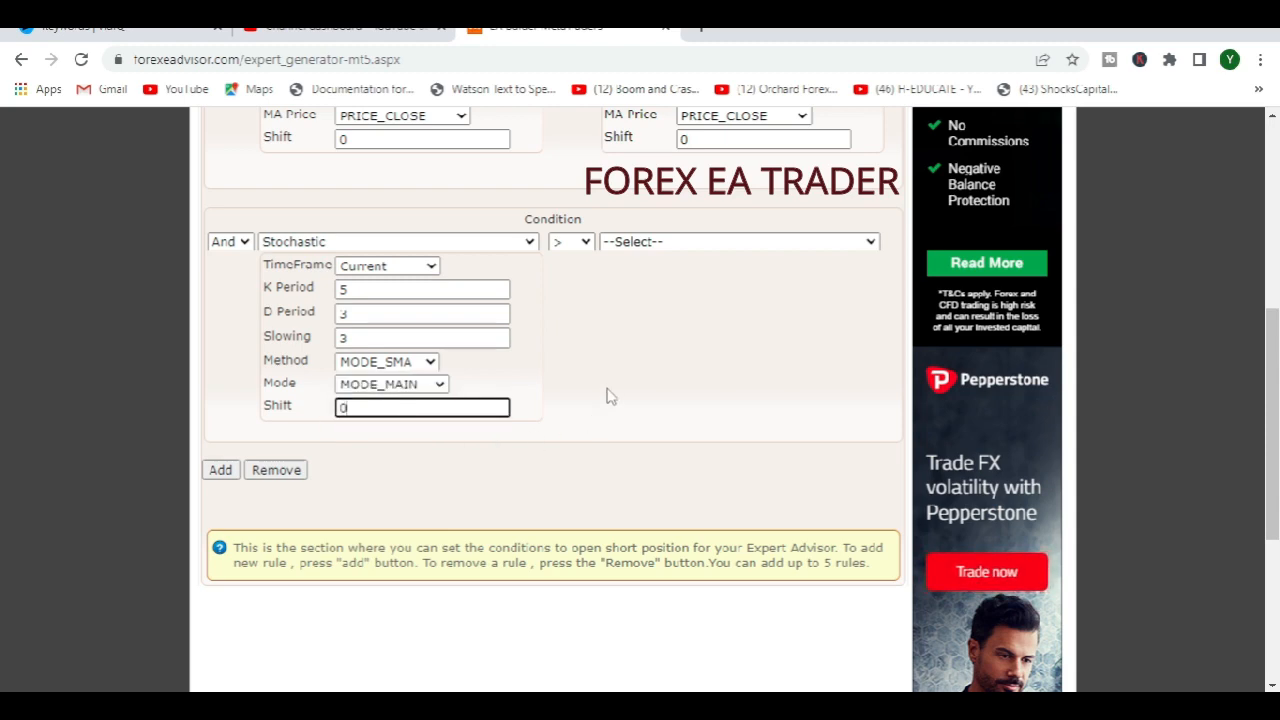
# Set the Open Sell Stochastic comparison to less than (<) with Value as the second element, and enter 80
pyautogui.click(584, 242)
pyautogui.click(564, 276)
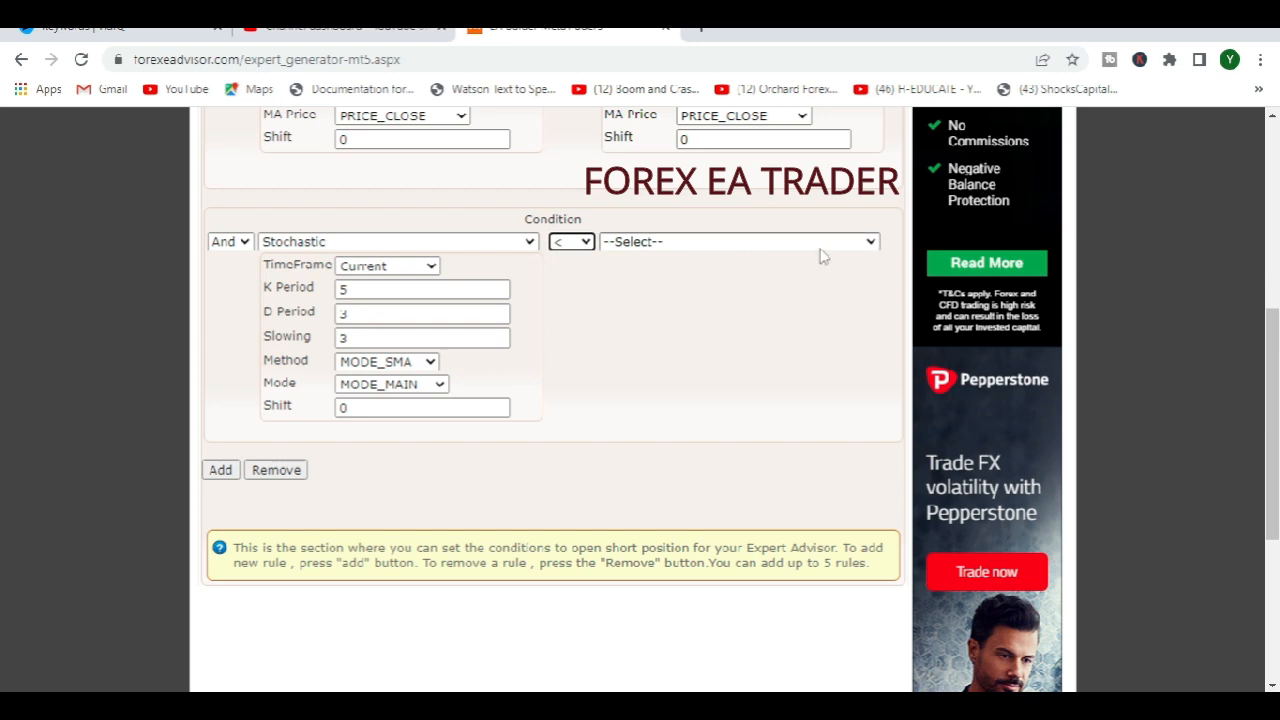
pyautogui.click(852, 244)
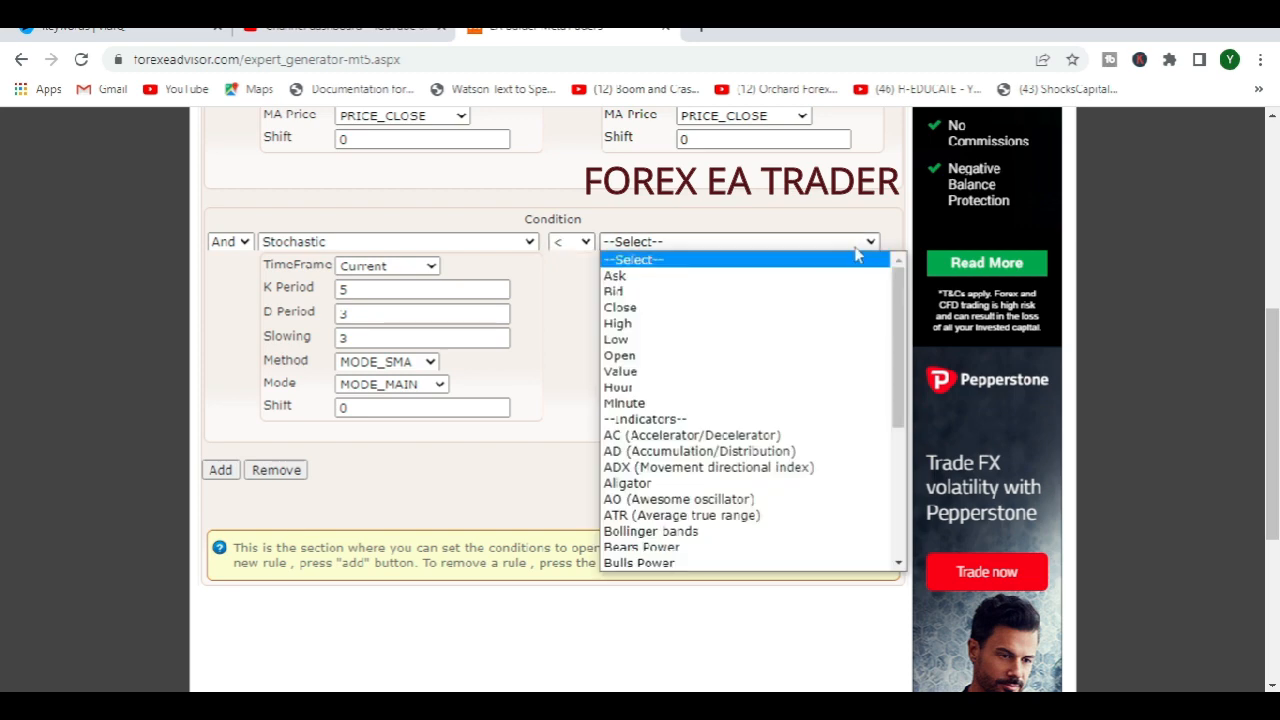
pyautogui.click(676, 373)
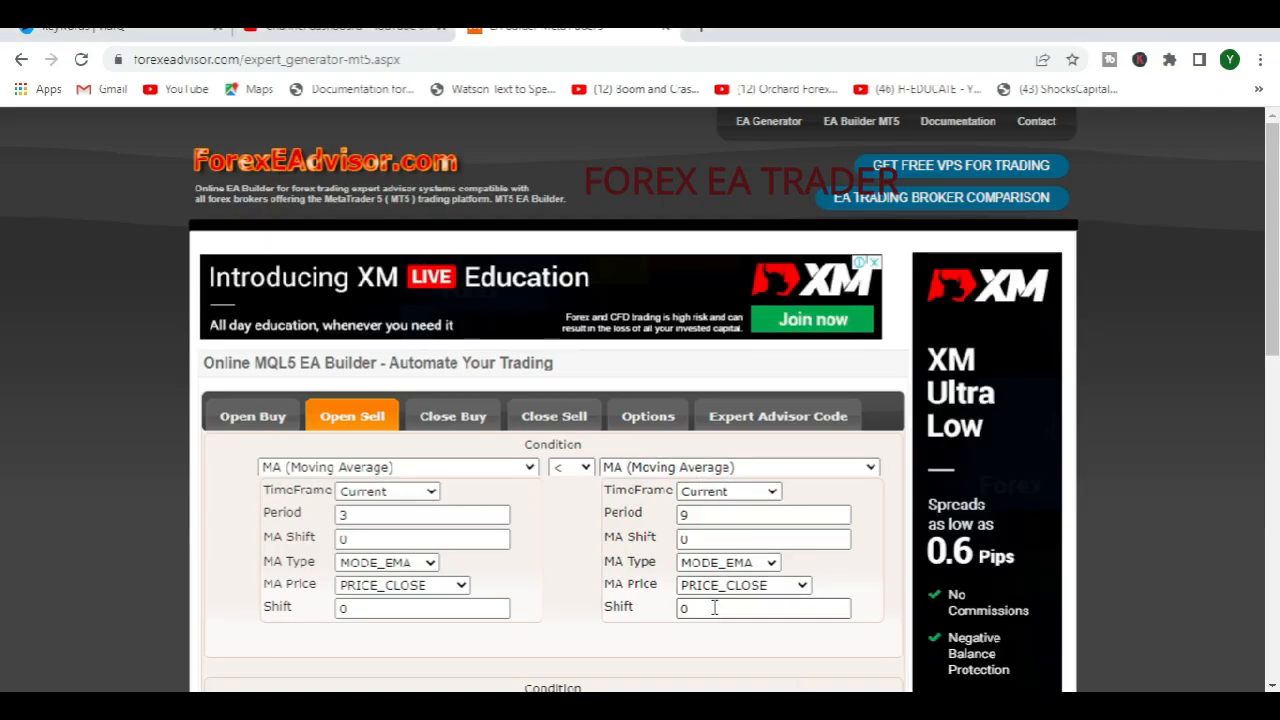
pyautogui.scroll(-2, 718, 568)
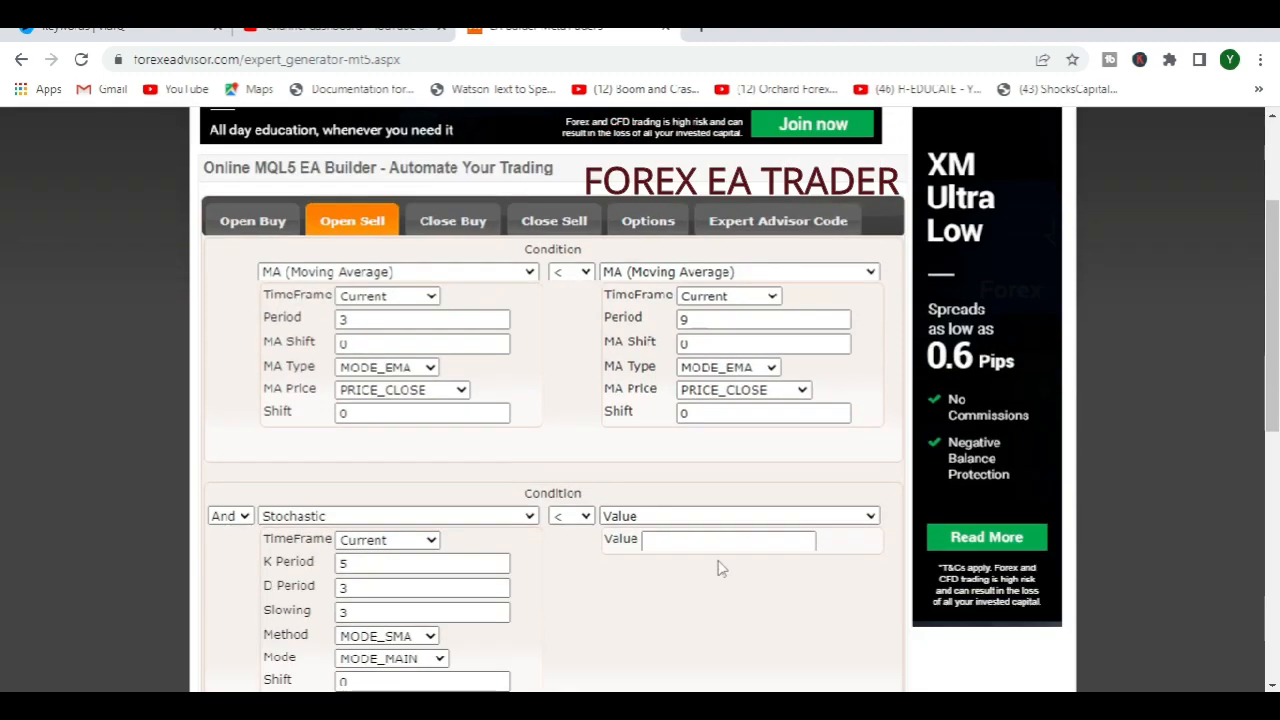
pyautogui.scroll(-1, 718, 568)
pyautogui.click(665, 453)
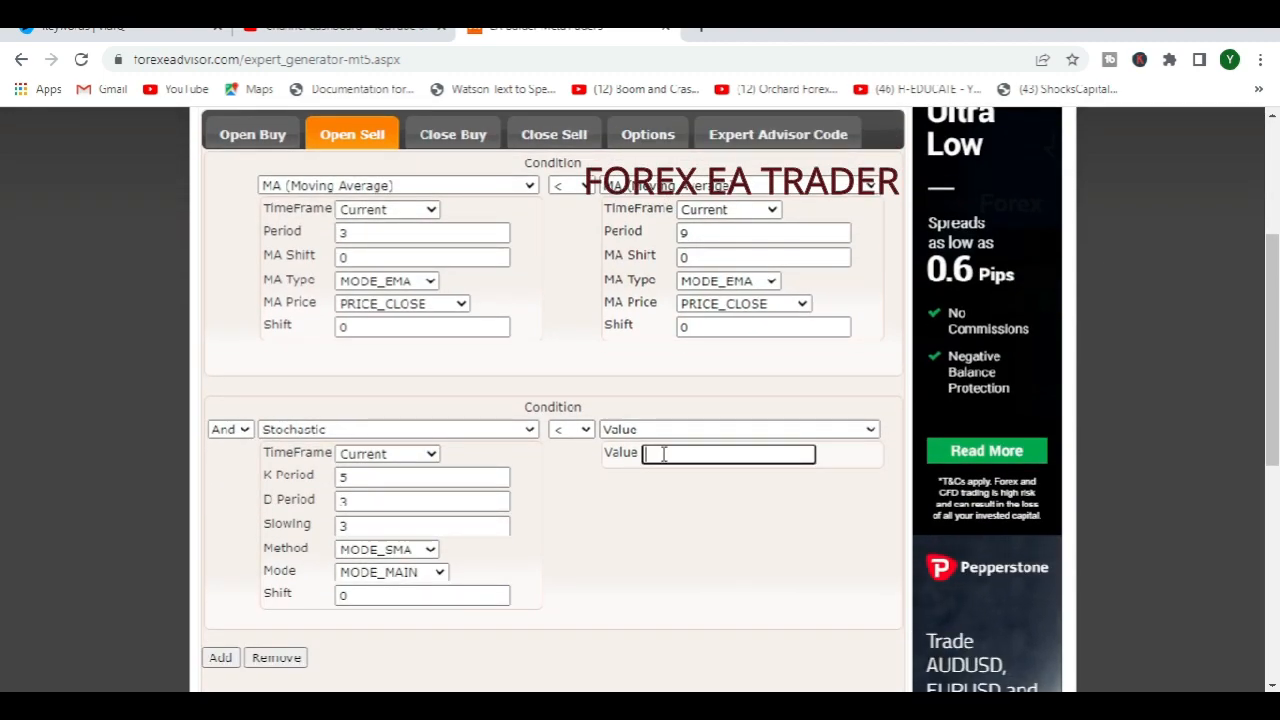
pyautogui.click(683, 531)
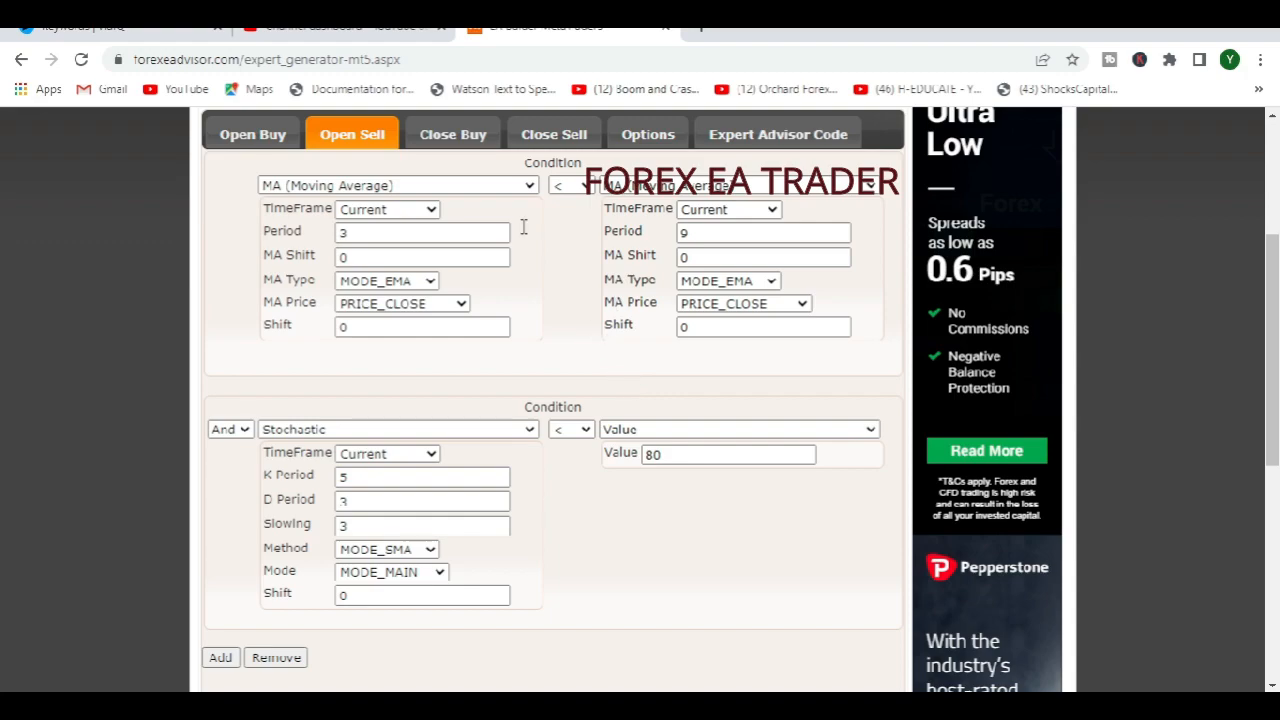
pyautogui.scroll(-2, 557, 363)
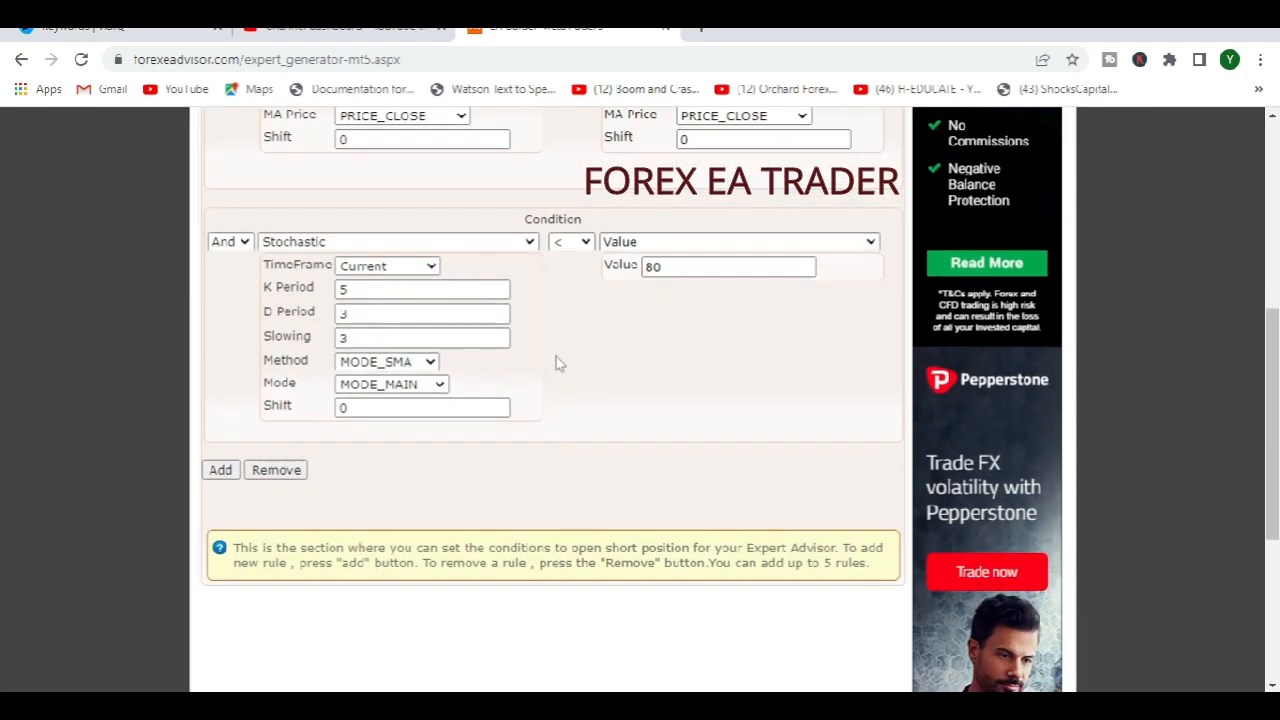
pyautogui.scroll(4, 587, 370)
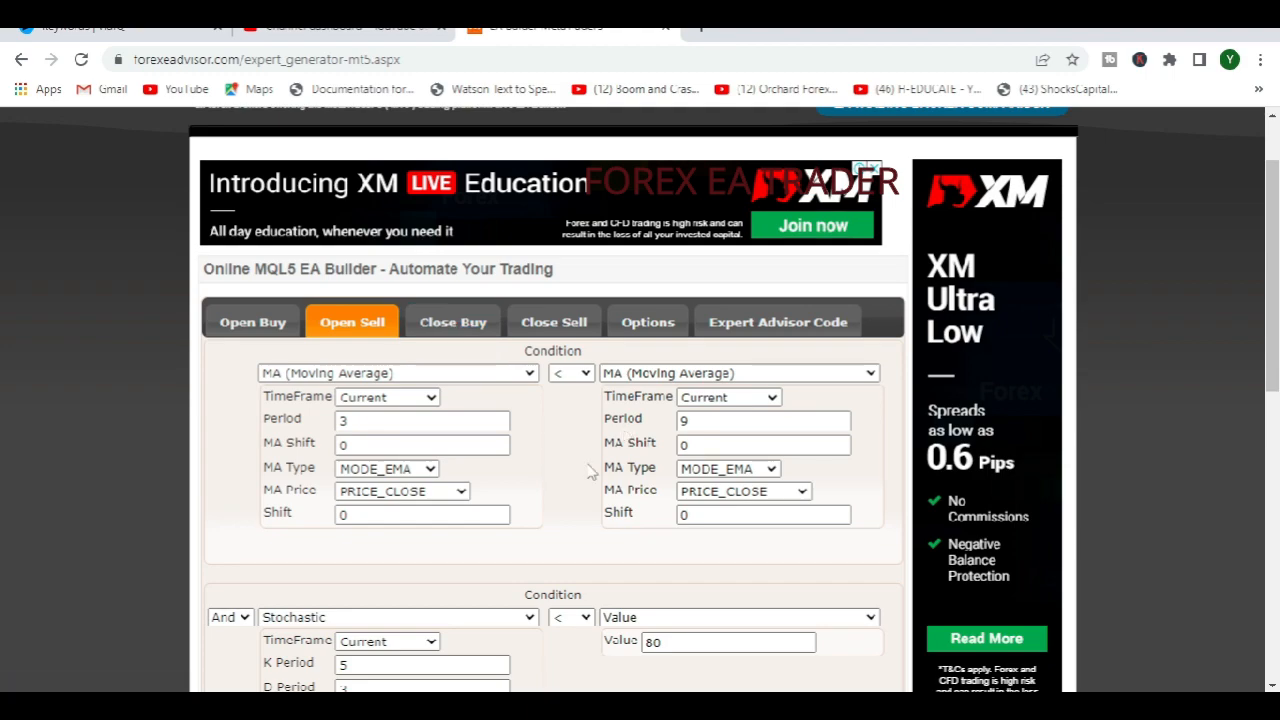
pyautogui.scroll(-2, 590, 584)
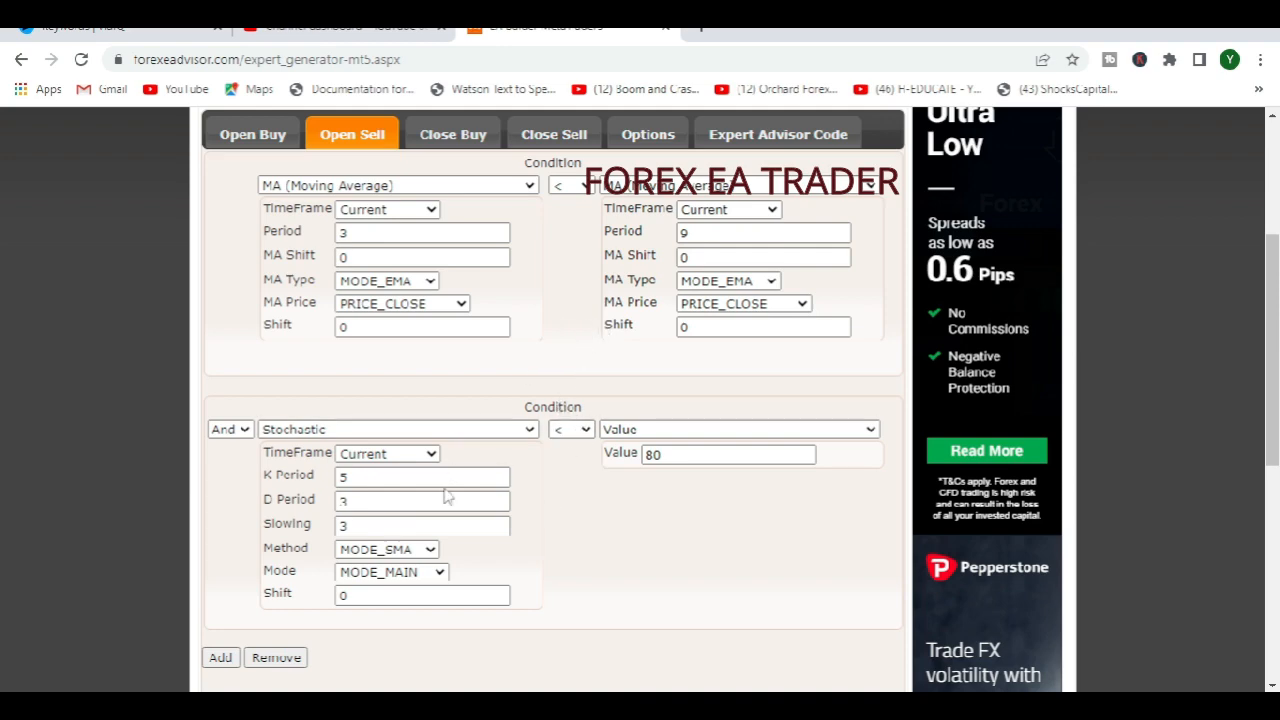
# Open the Close Buy conditions and choose MA (Moving Average) as the first element
pyautogui.click(456, 136)
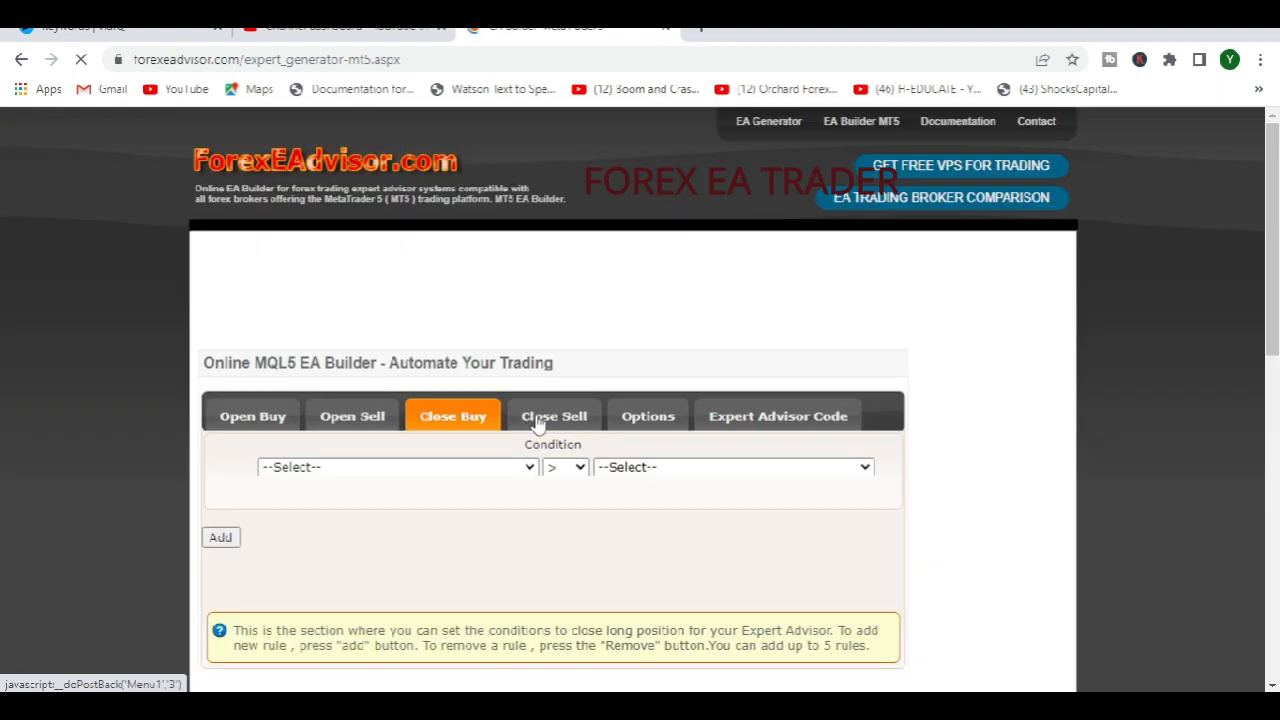
pyautogui.scroll(-2, 445, 548)
pyautogui.click(528, 281)
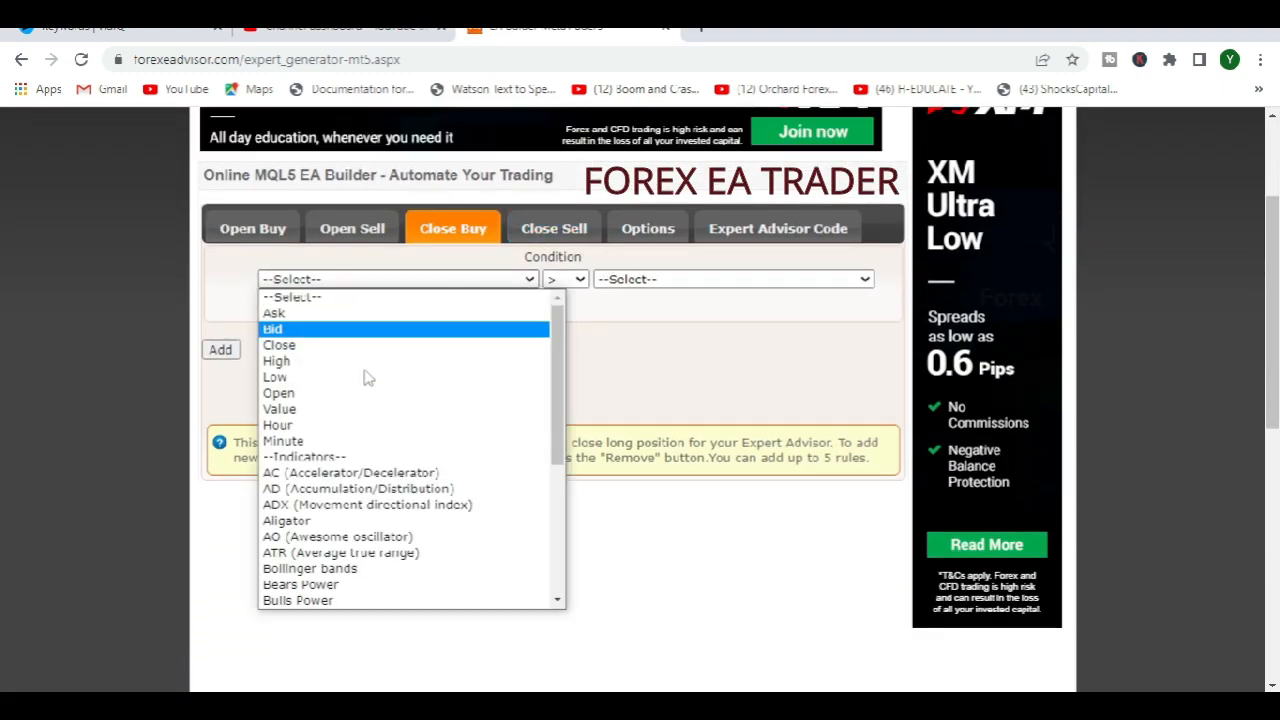
pyautogui.scroll(-3, 322, 512)
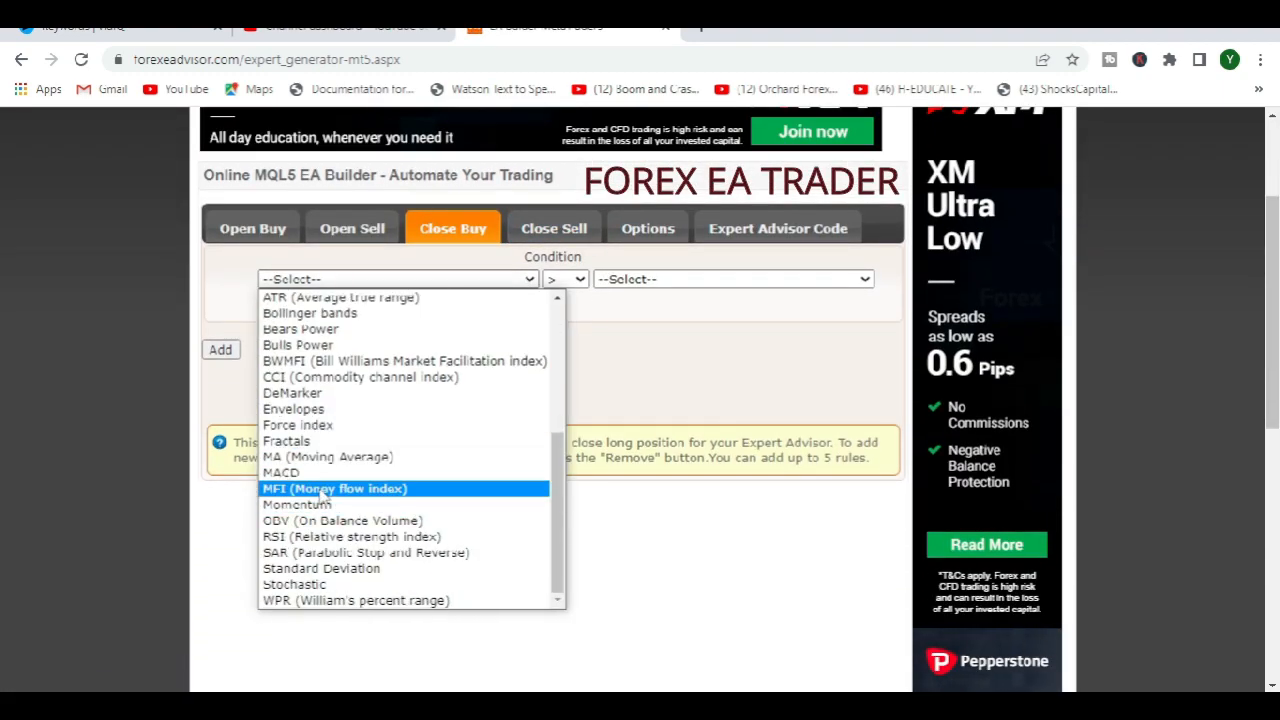
pyautogui.click(325, 456)
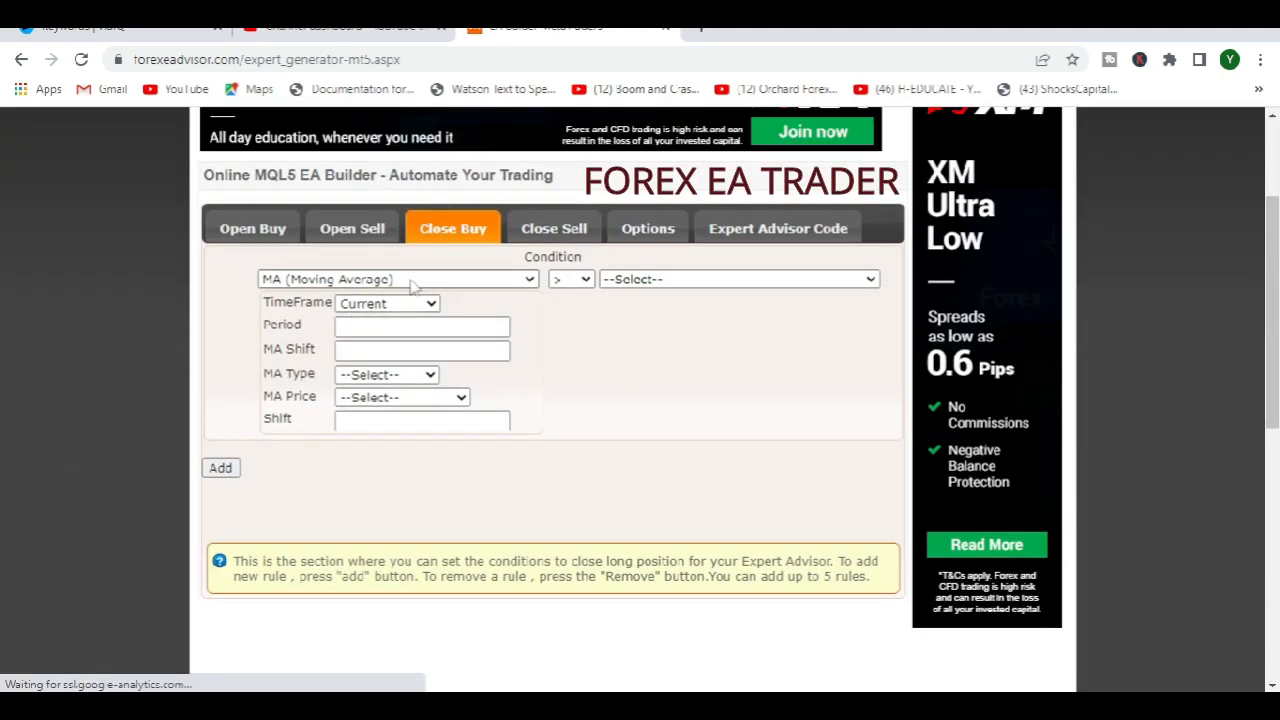
# Set the first Close Buy moving average's period to 3 and its MA shift to 0
pyautogui.click(436, 326)
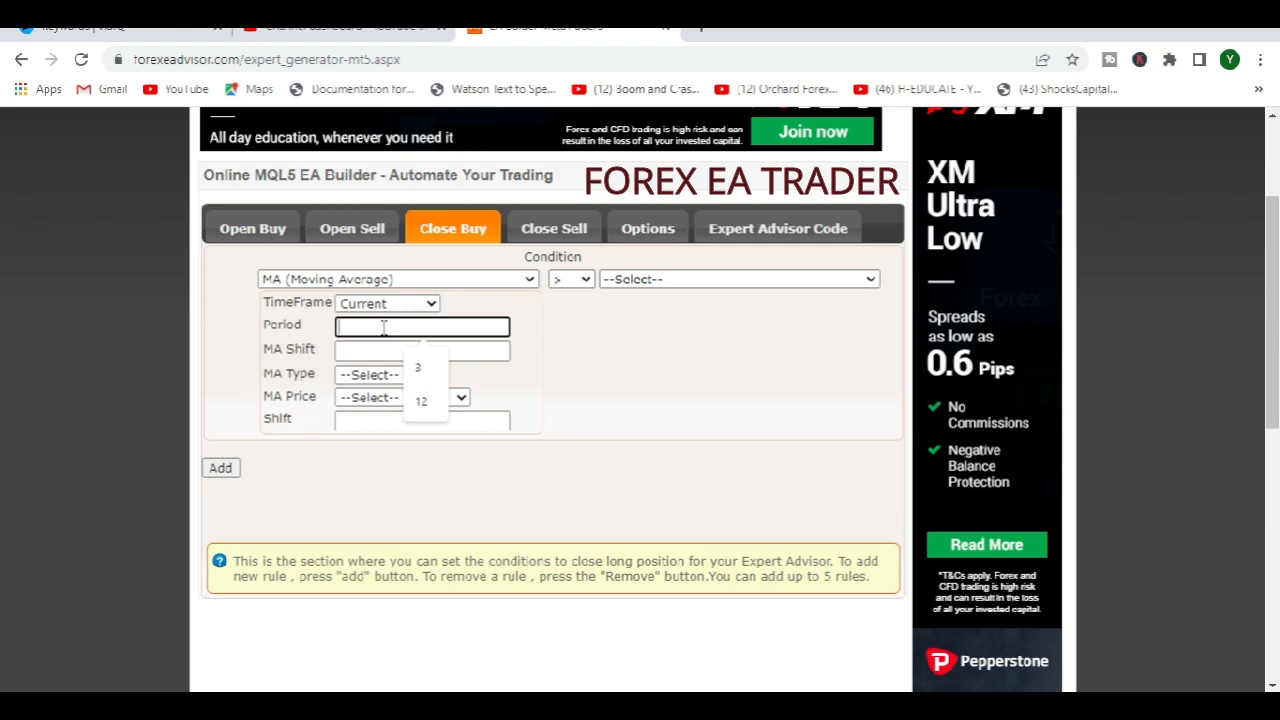
pyautogui.click(426, 379)
pyautogui.click(380, 351)
pyautogui.click(420, 394)
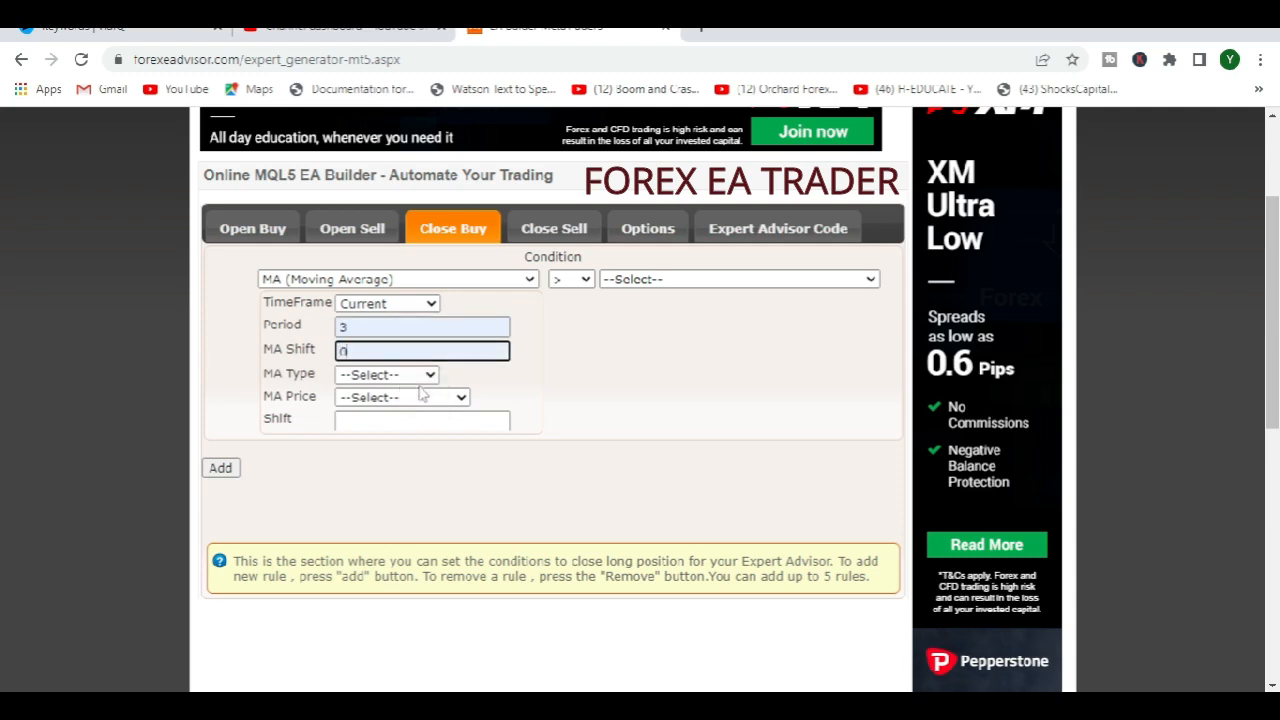
# Set the first Close Buy moving average's MA type to MODE_EMA, MA price to PRICE_CLOSE and shift to 0
pyautogui.click(385, 378)
pyautogui.click(386, 432)
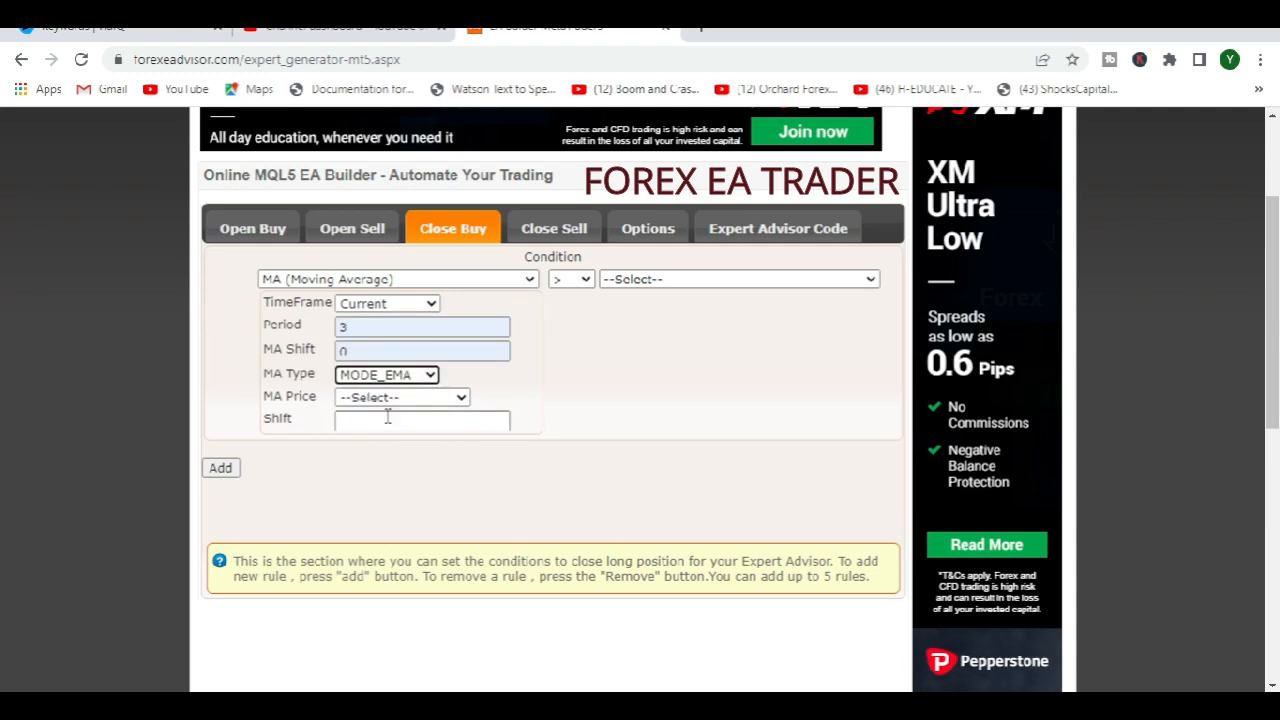
pyautogui.click(395, 397)
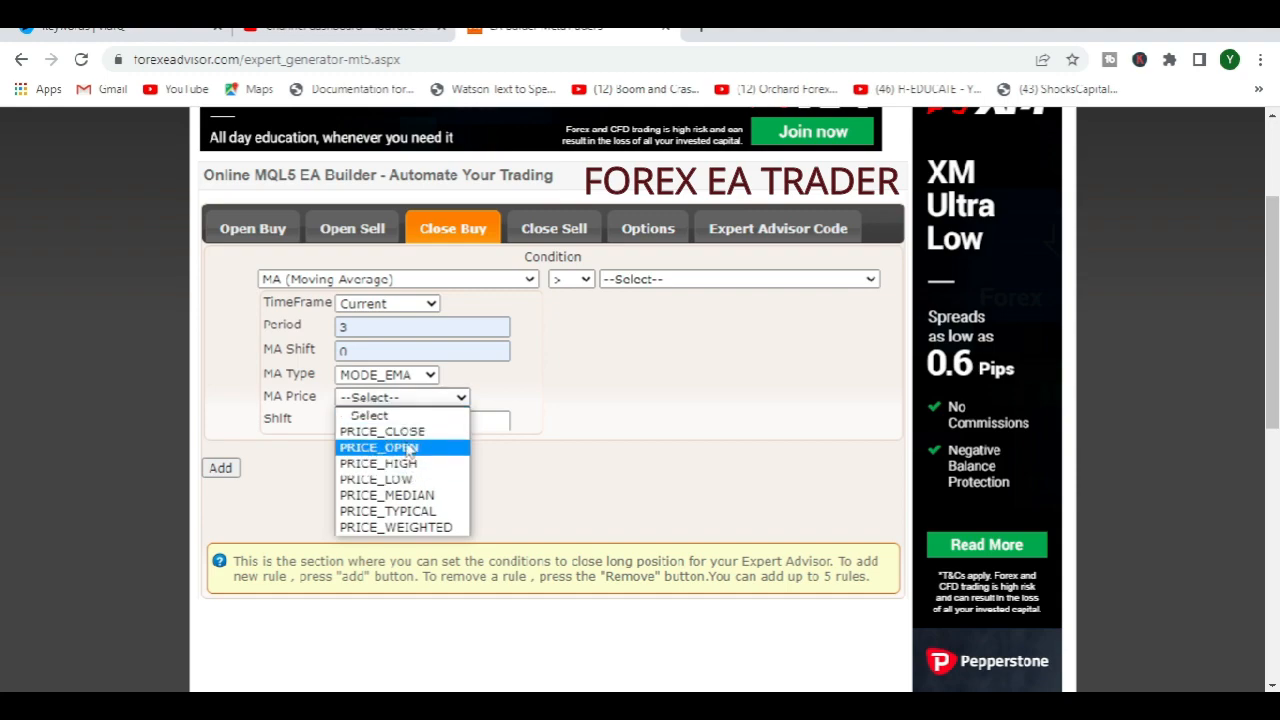
pyautogui.click(382, 431)
pyautogui.click(409, 424)
pyautogui.click(418, 460)
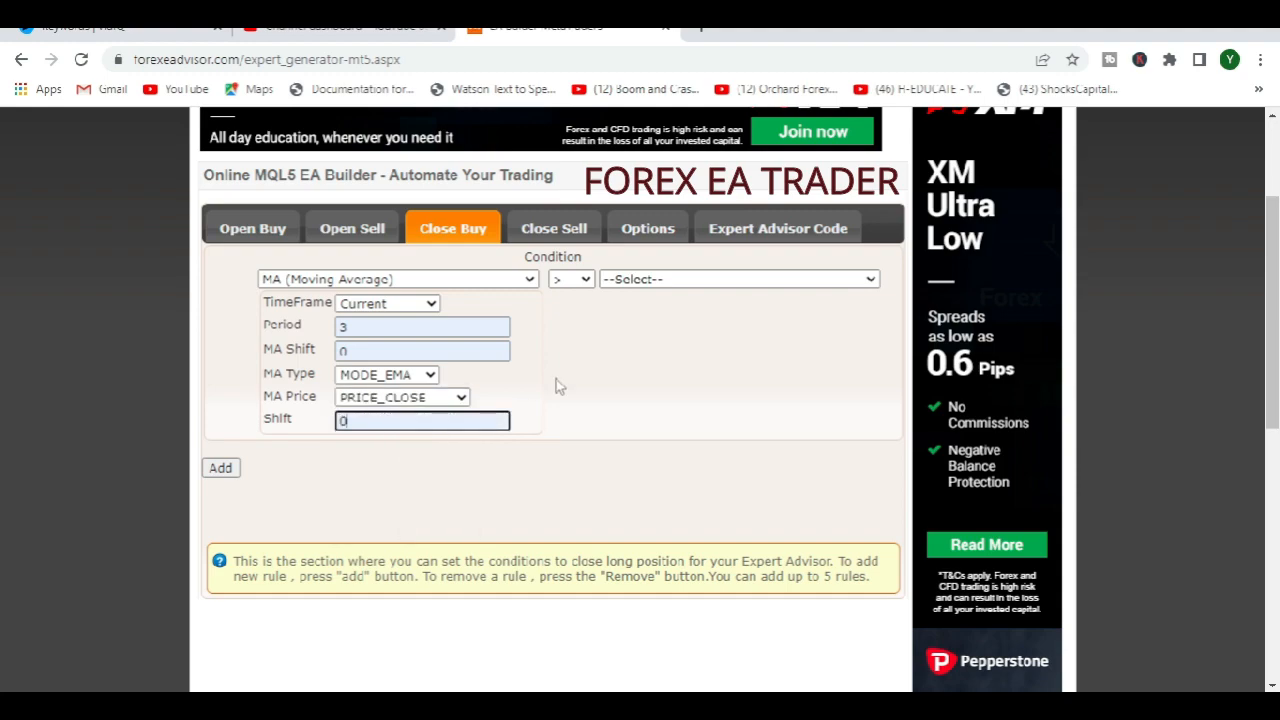
# Set the first Close Buy comparison to less than (<) with MA (Moving Average) as the second element
pyautogui.click(570, 279)
pyautogui.click(565, 318)
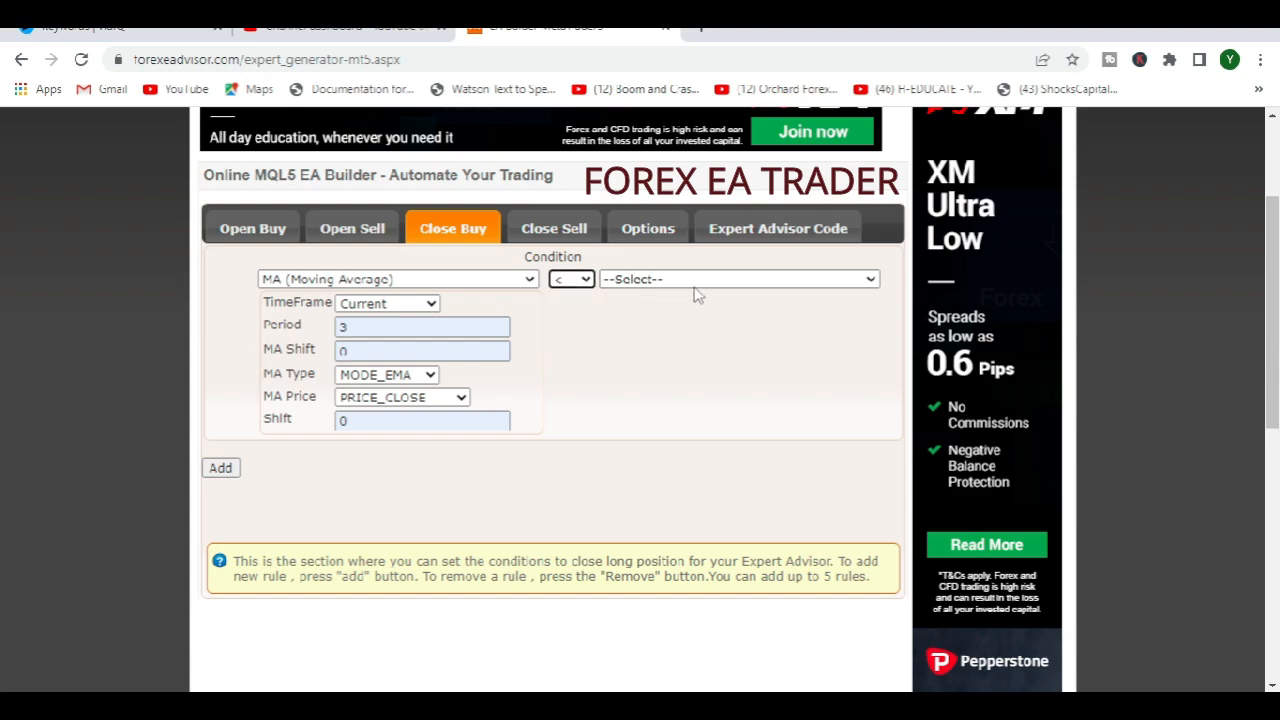
pyautogui.click(866, 284)
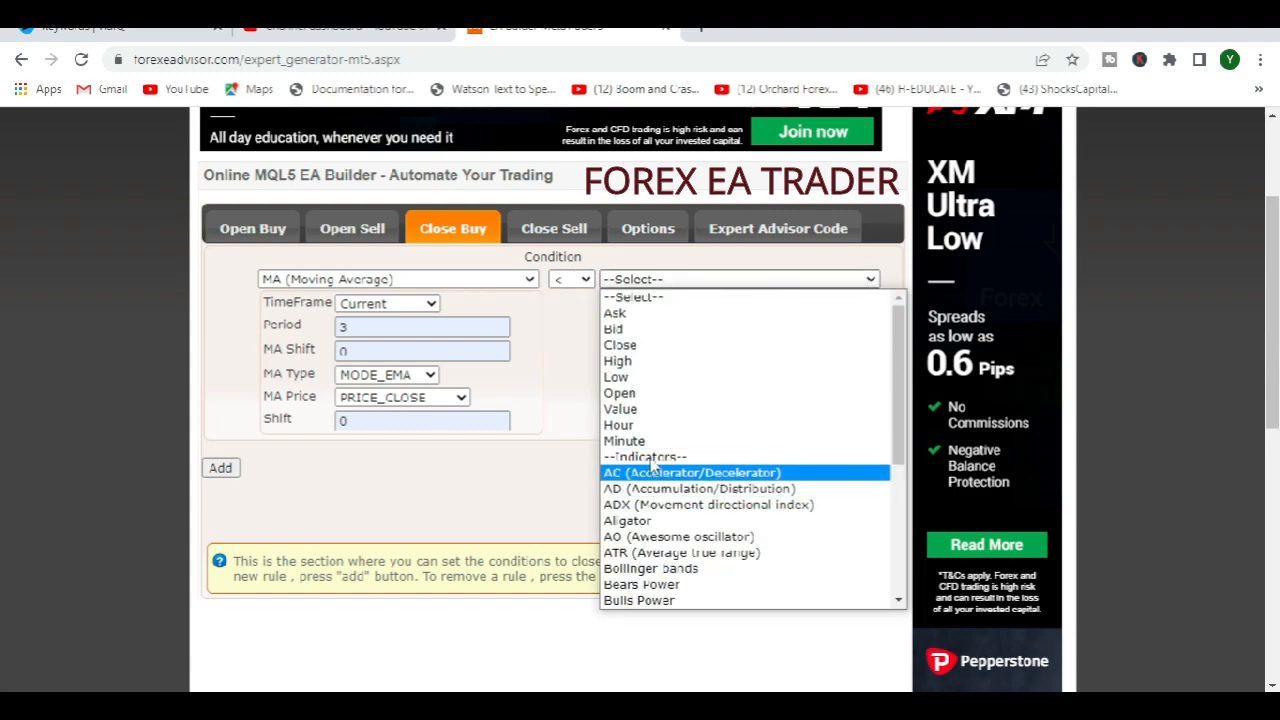
pyautogui.scroll(-2, 665, 545)
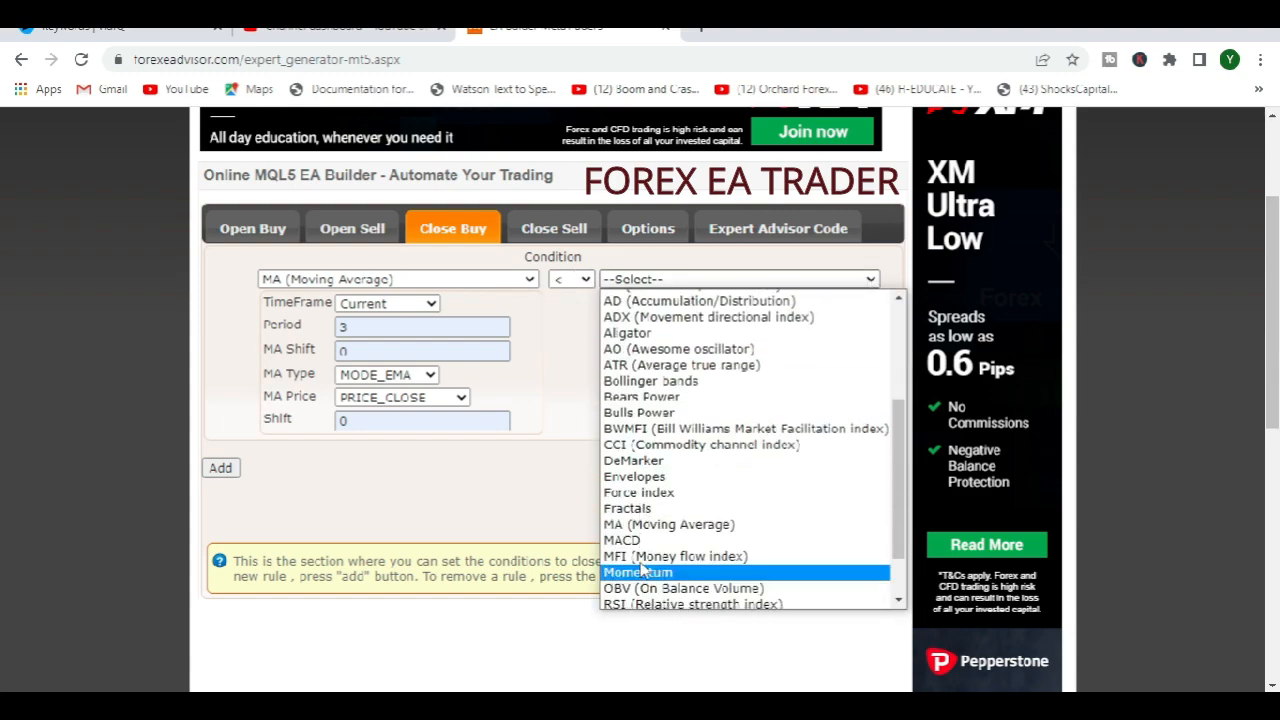
pyautogui.click(672, 524)
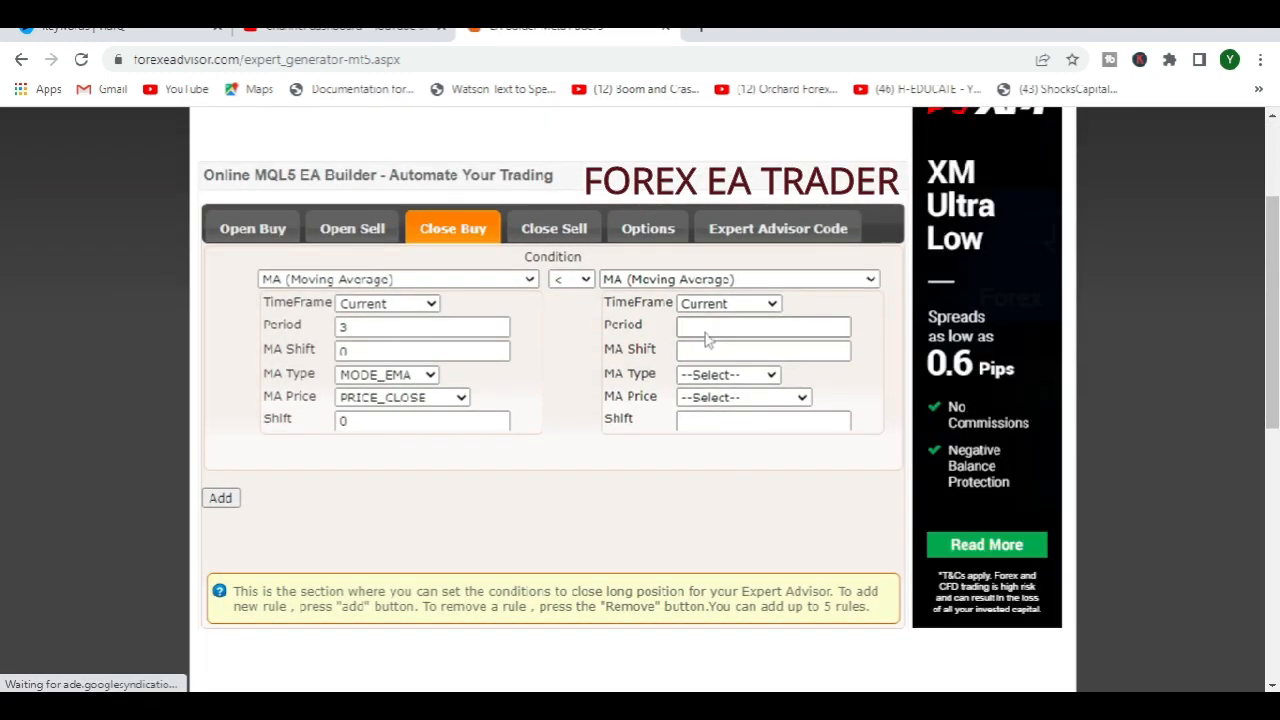
# Set the second Close Buy moving average's period to 9 and its MA shift to 0
pyautogui.click(700, 328)
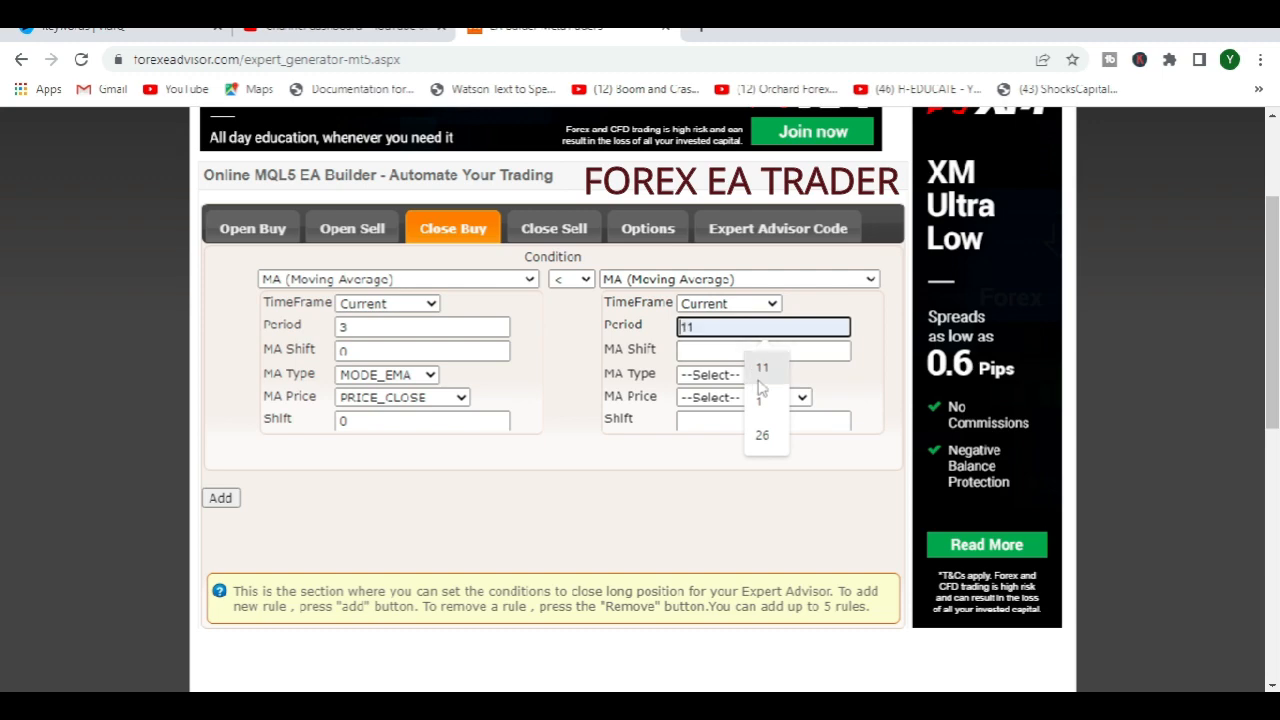
pyautogui.write('9')
pyautogui.click(699, 349)
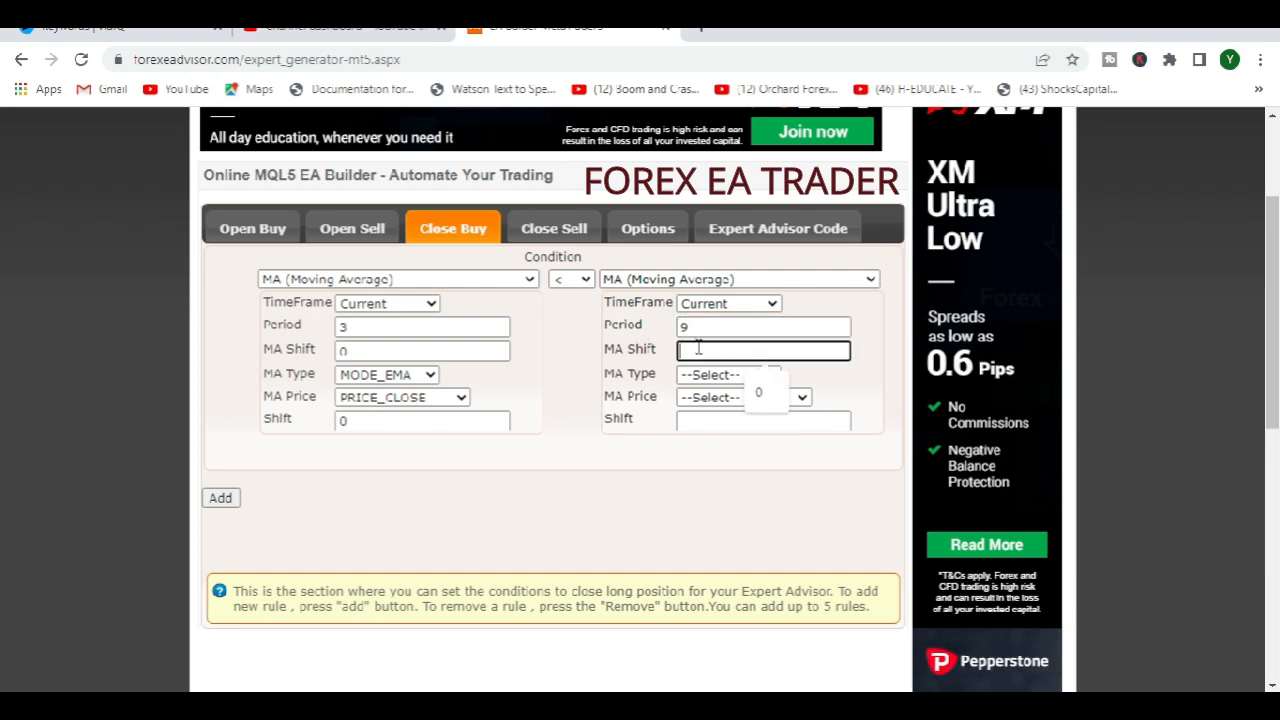
pyautogui.write('0')
# Set the second Close Buy moving average's MA type to MODE_EMA, MA price to PRICE_CLOSE and shift to 0
pyautogui.click(730, 377)
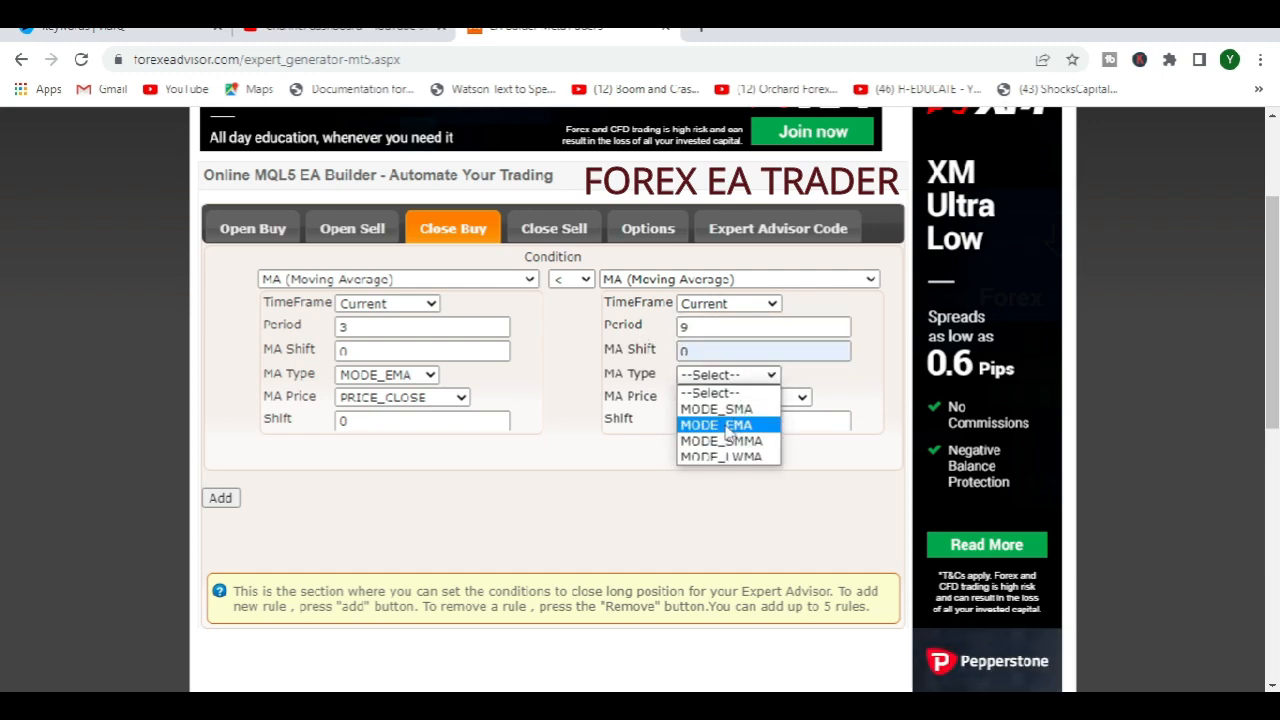
pyautogui.click(731, 421)
pyautogui.click(715, 398)
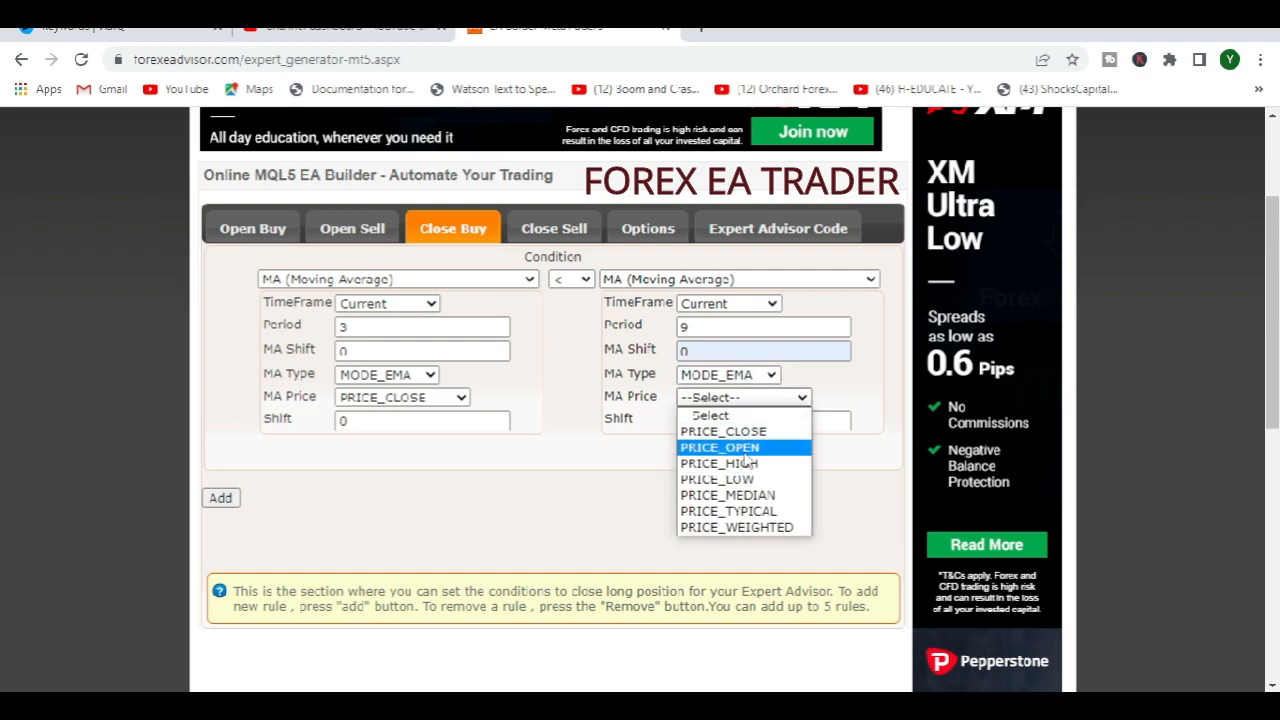
pyautogui.click(709, 431)
pyautogui.click(710, 421)
pyautogui.click(762, 463)
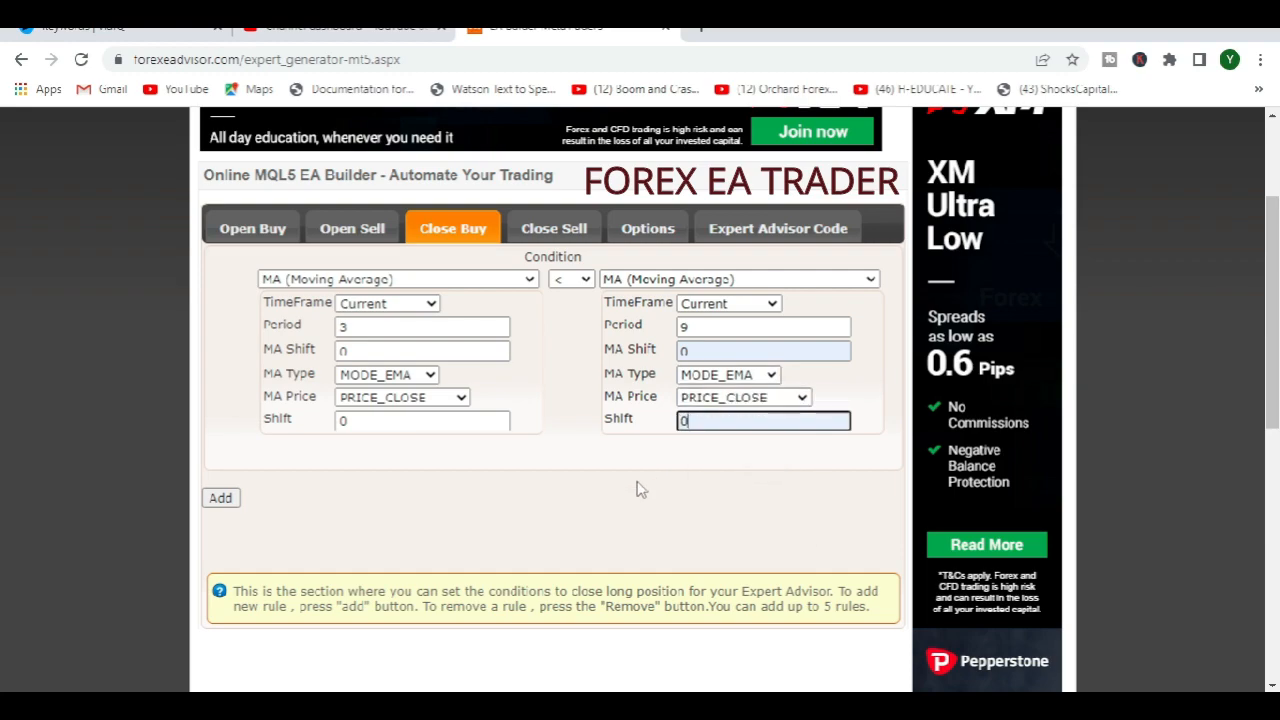
# Add a second Close Buy condition joined with And, and choose Stochastic as its first element
pyautogui.scroll(-2, 366, 482)
pyautogui.click(222, 312)
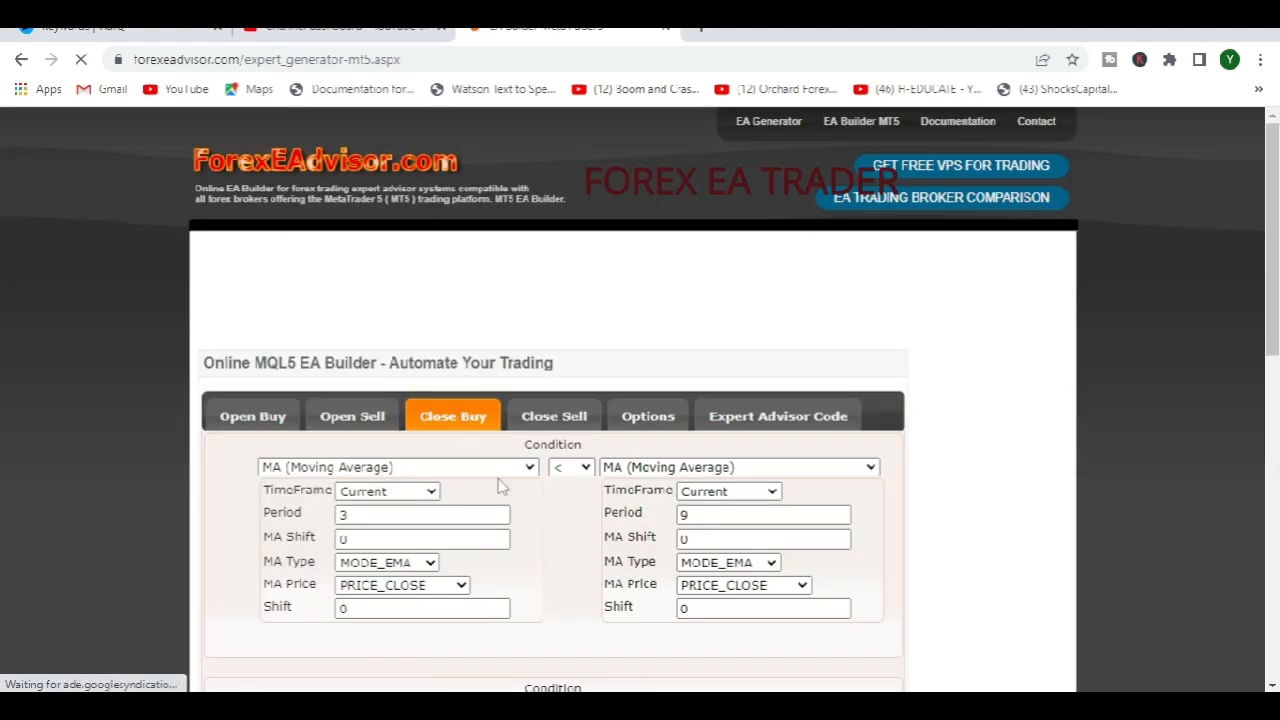
pyautogui.scroll(-2, 523, 455)
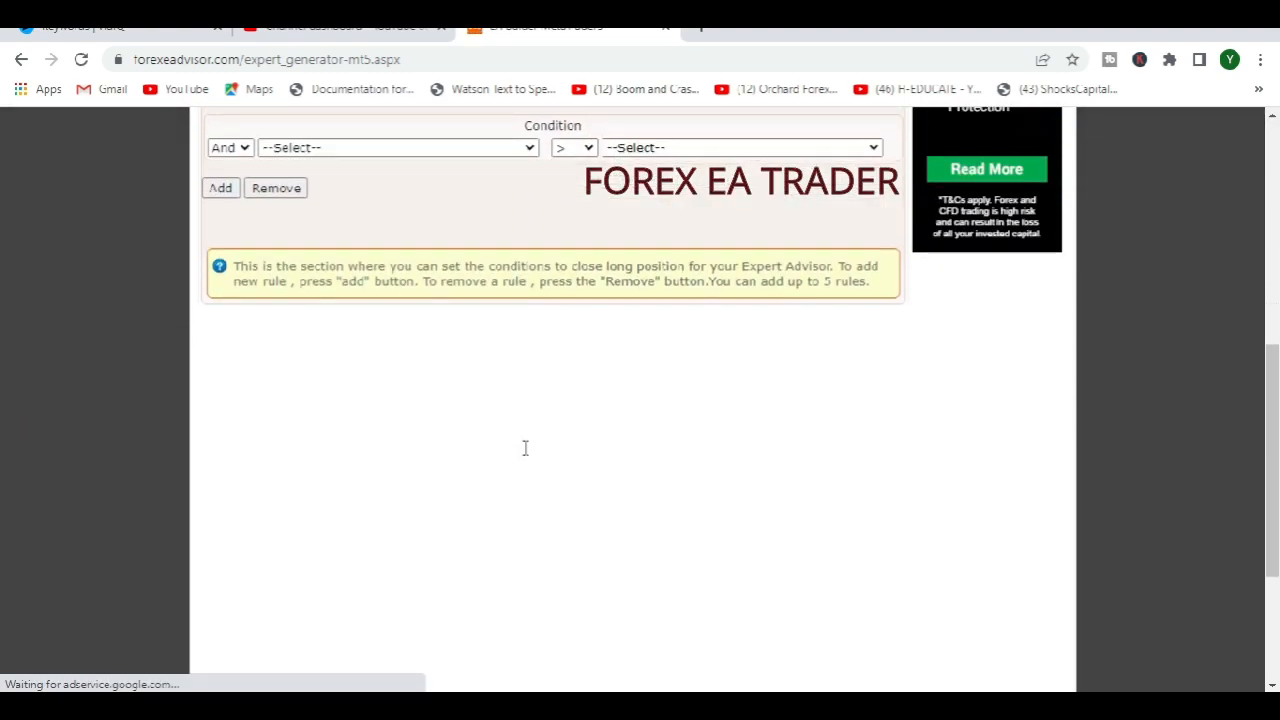
pyautogui.click(332, 150)
pyautogui.scroll(-4, 347, 378)
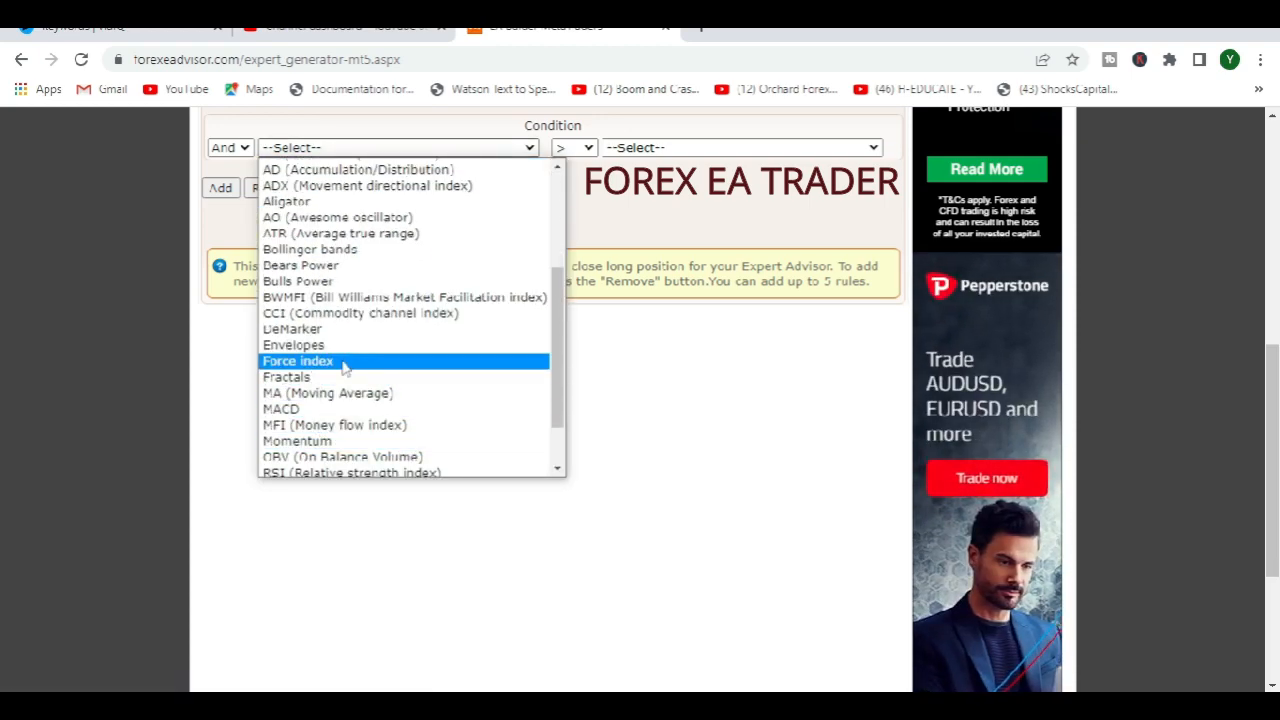
pyautogui.scroll(-2, 345, 365)
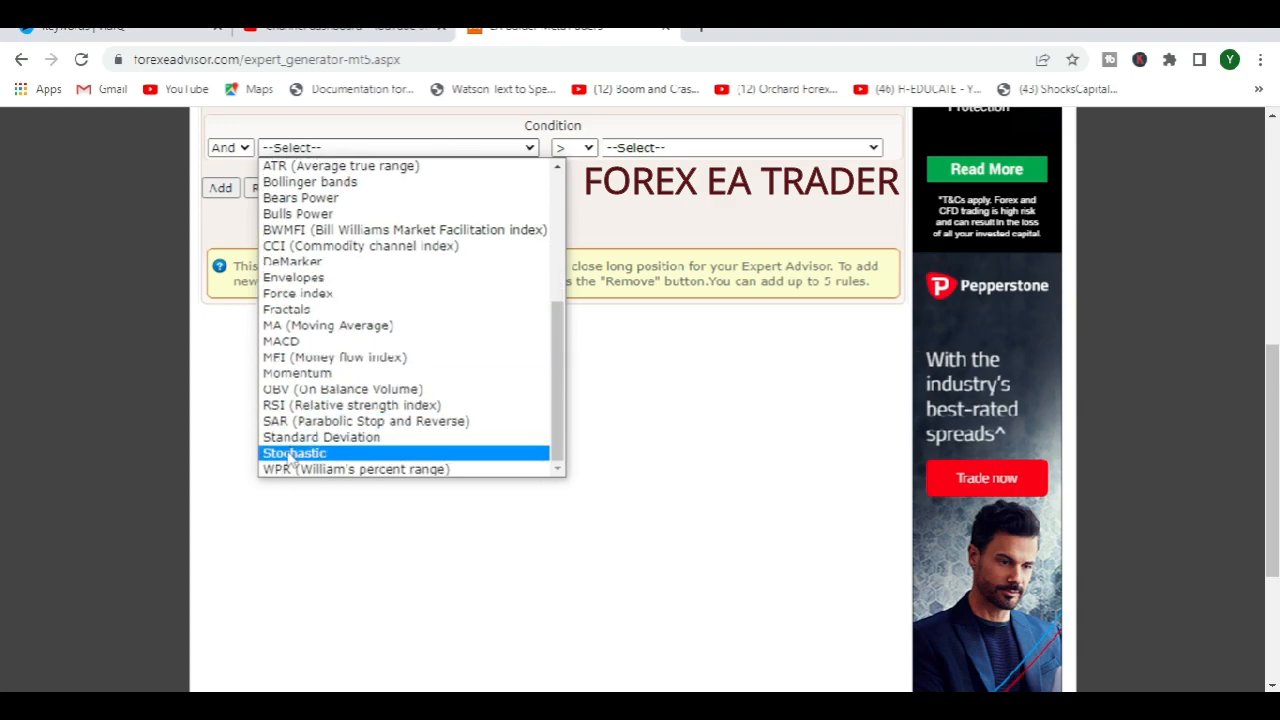
pyautogui.click(293, 453)
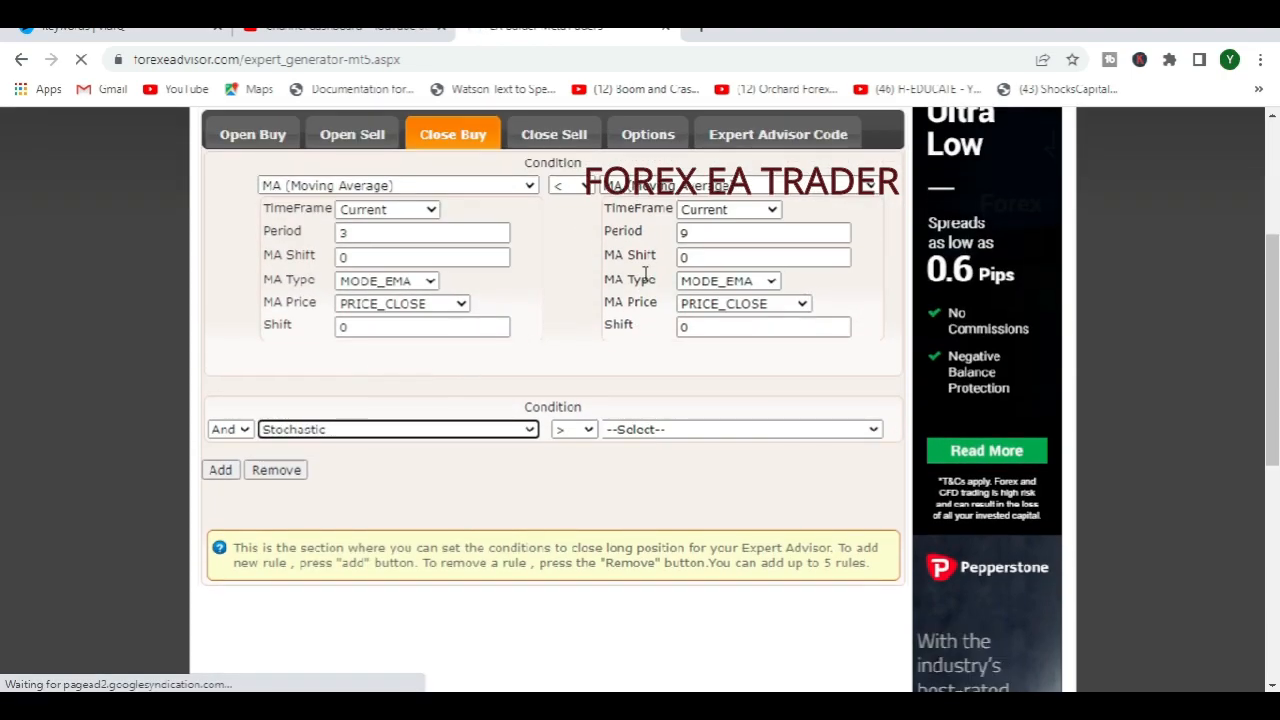
# Set the Close Buy Stochastic condition's comparison to less than (<)
pyautogui.scroll(-1, 499, 506)
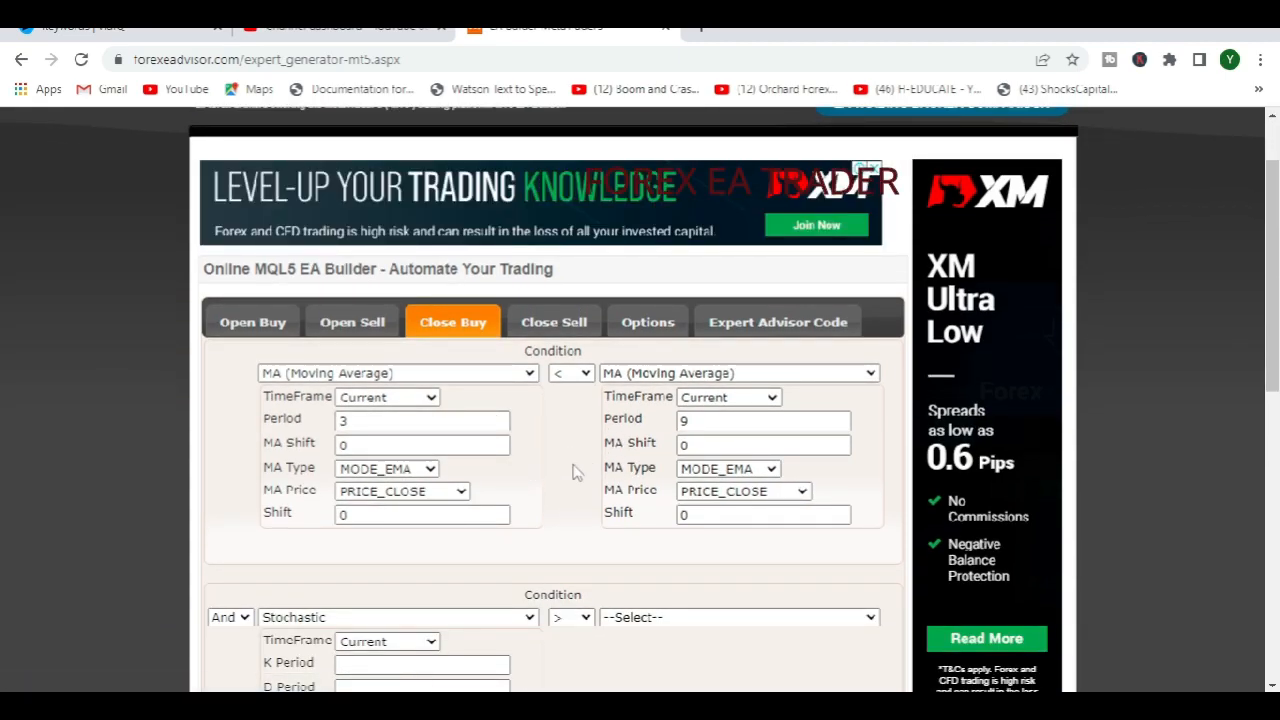
pyautogui.scroll(-1, 570, 450)
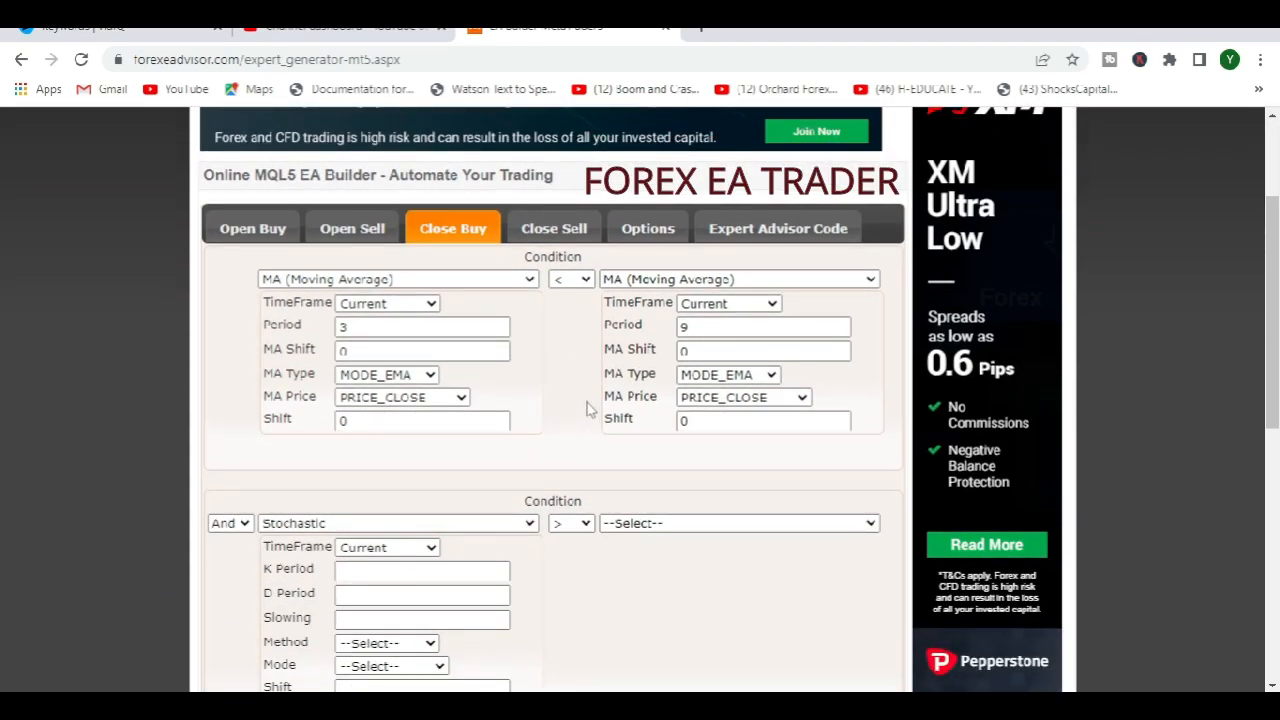
pyautogui.scroll(-1, 588, 409)
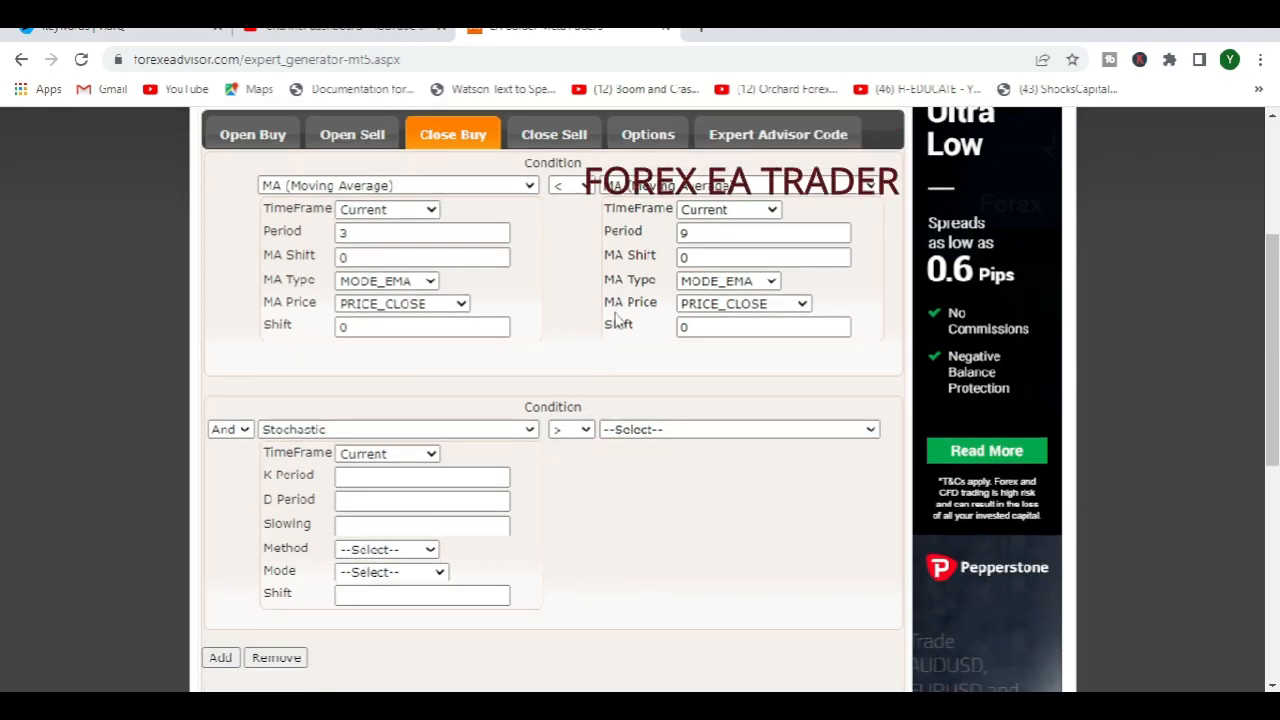
pyautogui.click(586, 430)
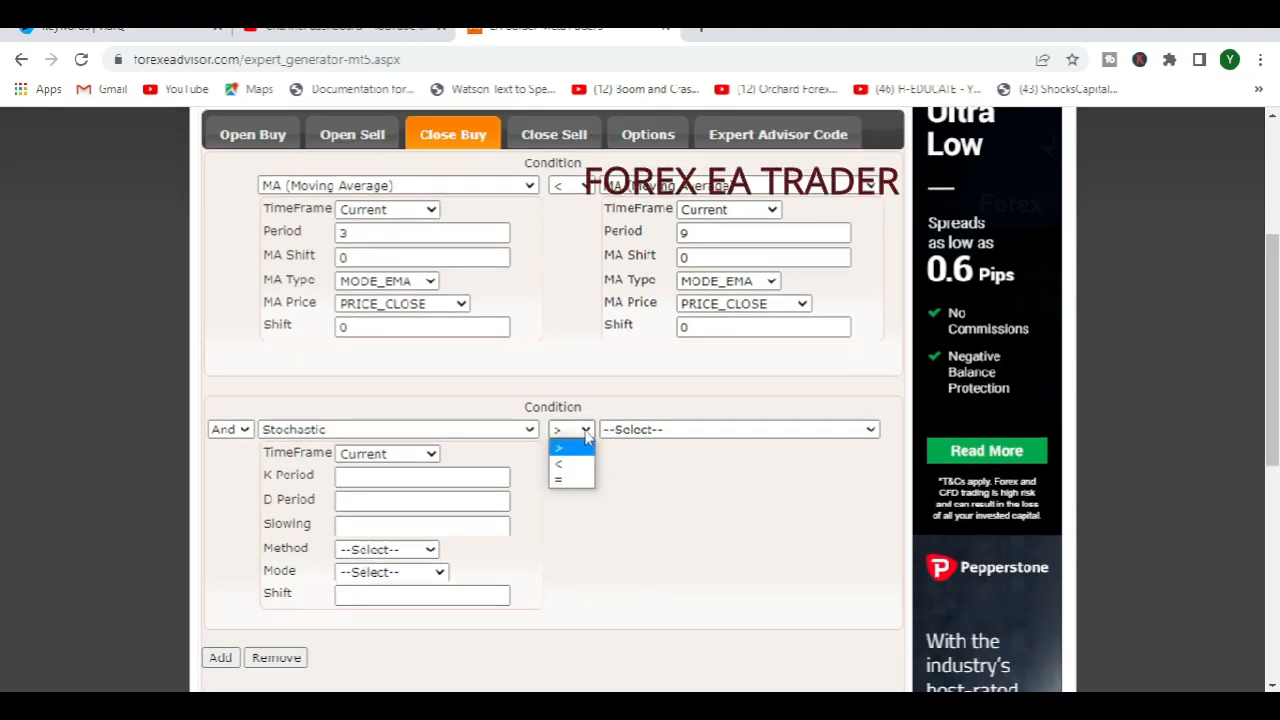
pyautogui.click(572, 463)
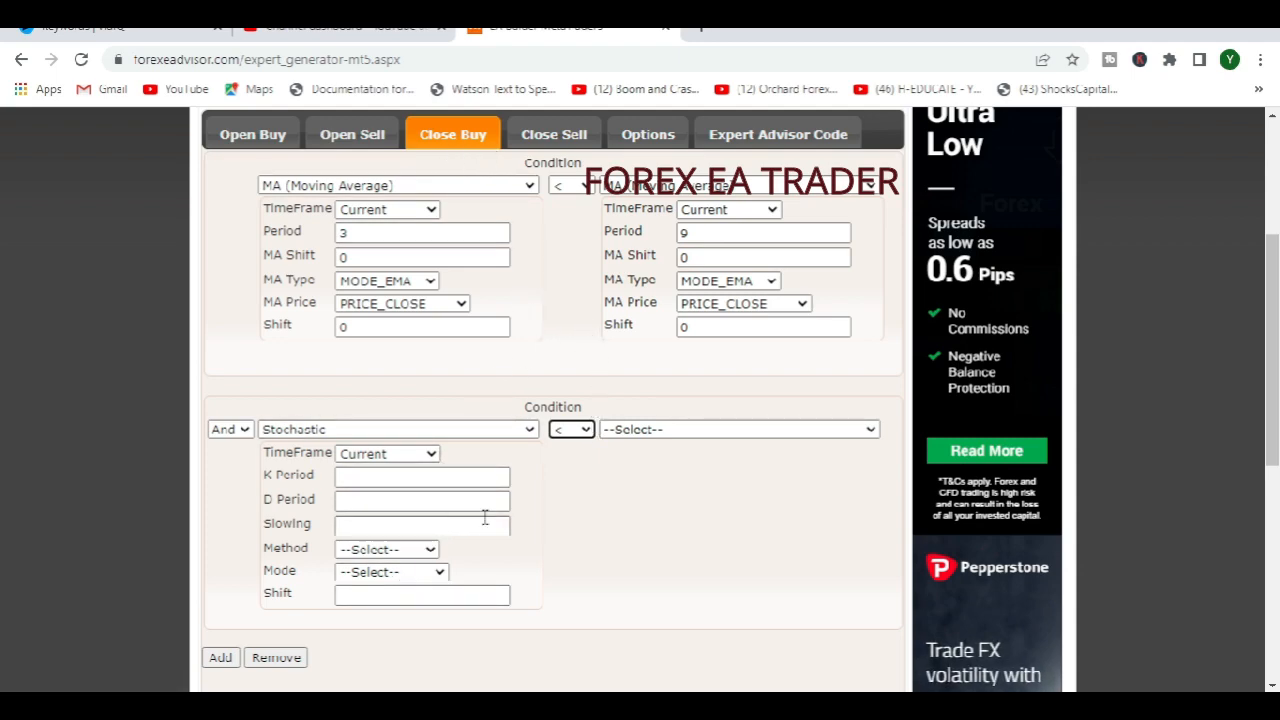
# Set the Close Buy Stochastic's K period to 5, D period to 3 and slowing to 3, keeping the Current timeframe
pyautogui.click(417, 457)
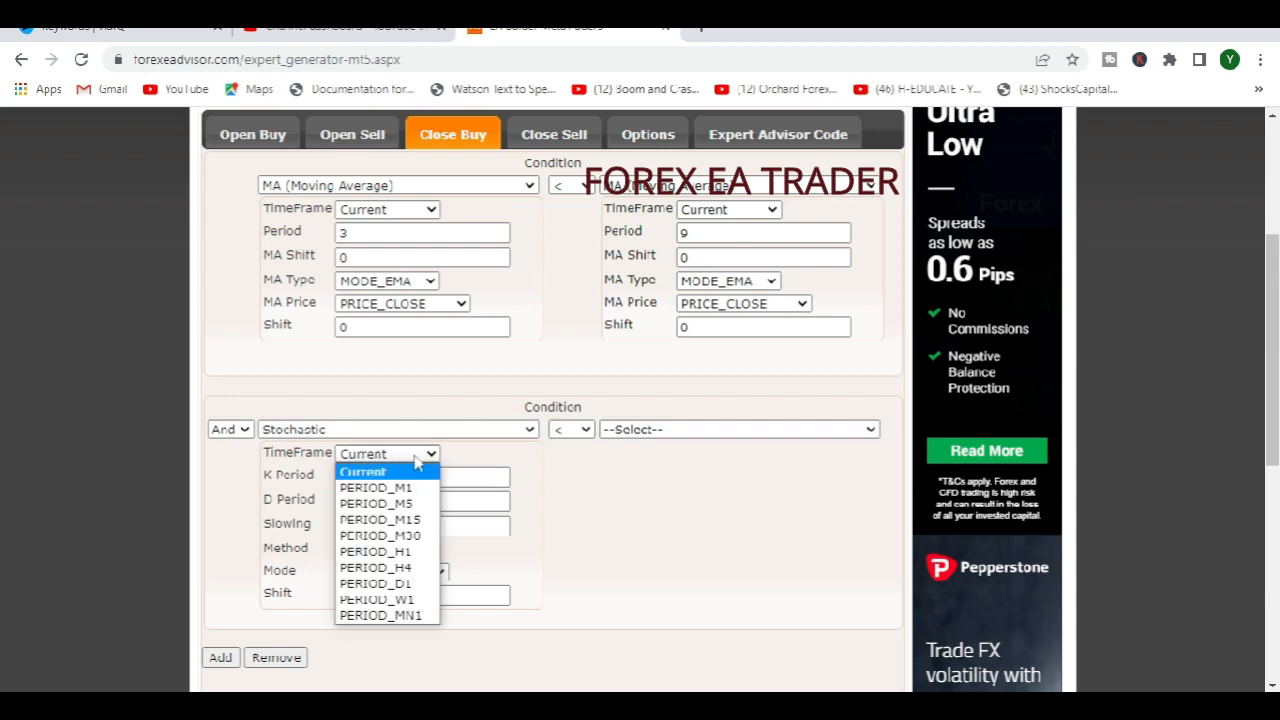
pyautogui.click(471, 477)
pyautogui.click(443, 480)
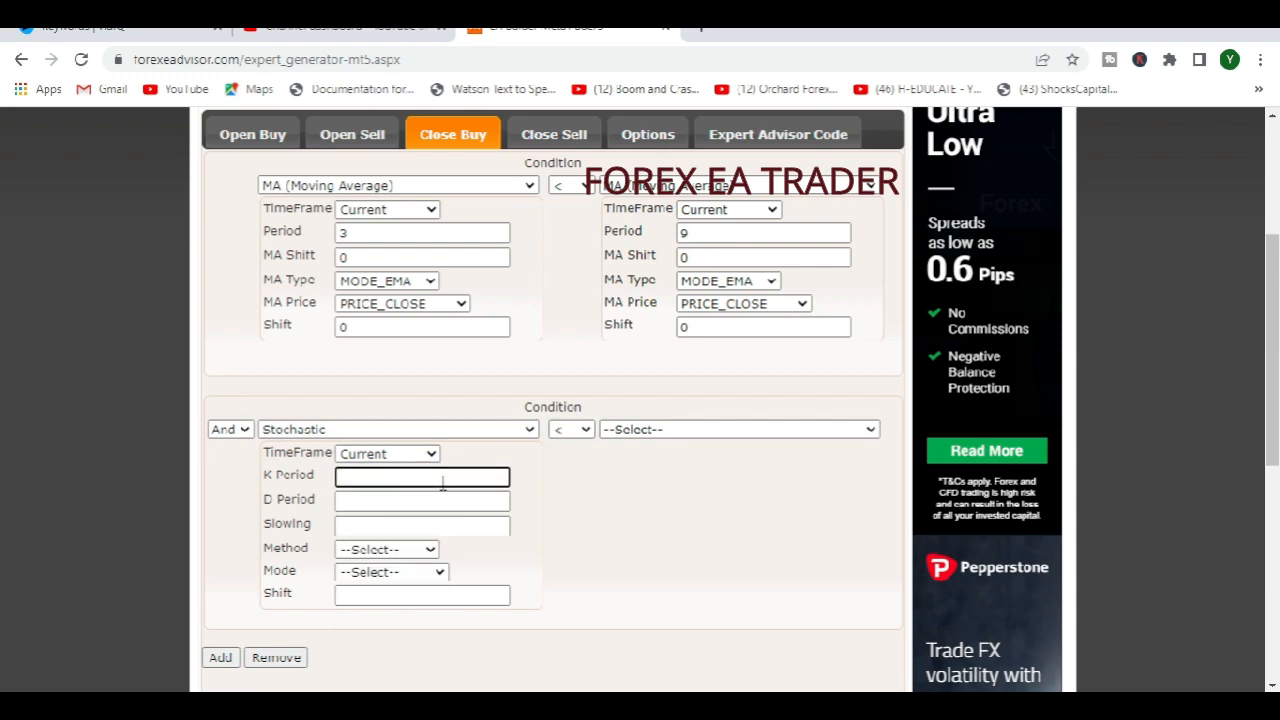
pyautogui.write('5')
pyautogui.click(379, 505)
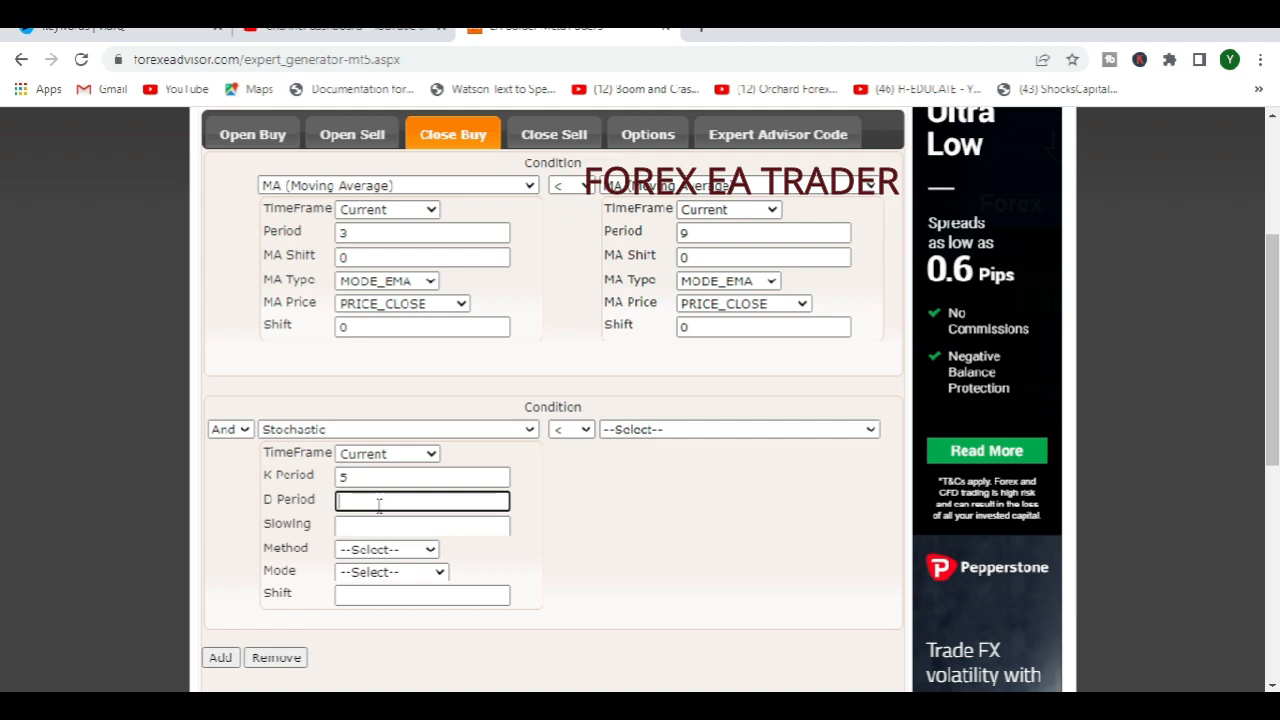
pyautogui.write('3')
pyautogui.click(363, 527)
pyautogui.write('3')
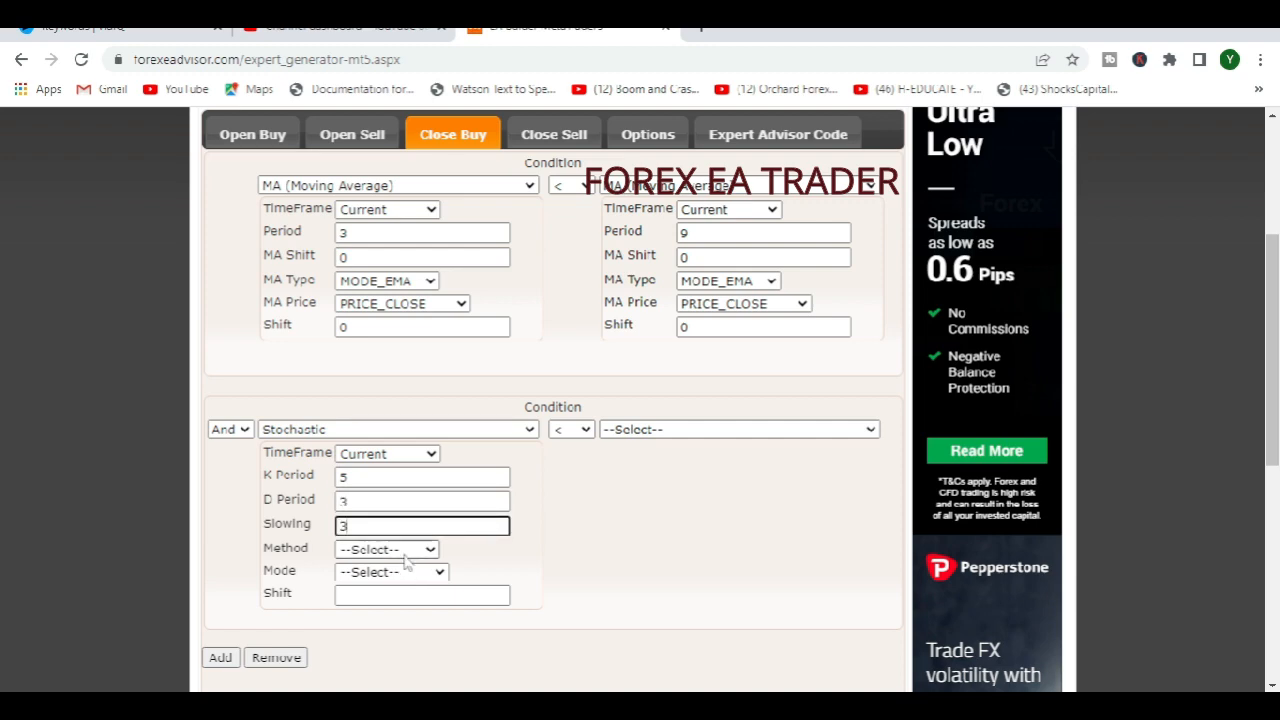
# Set the Close Buy Stochastic's method to MODE_SMA, mode to MODE_MAIN and shift to 0
pyautogui.click(405, 552)
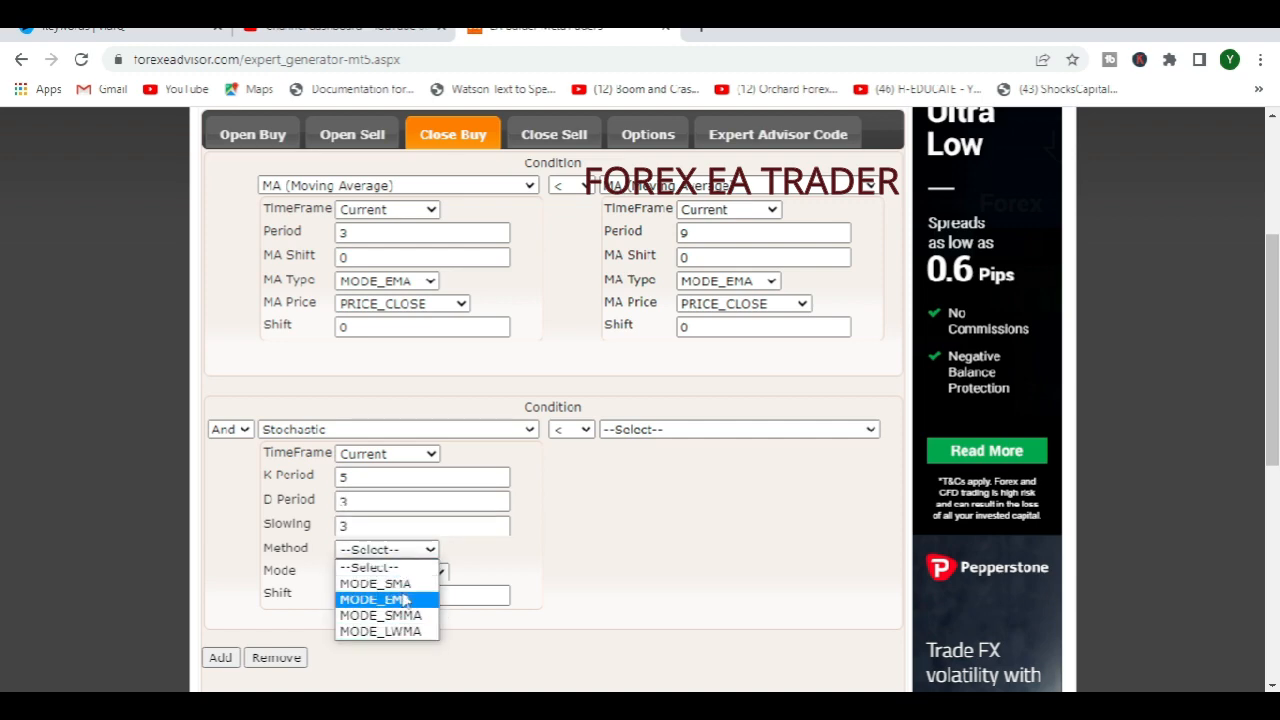
pyautogui.click(403, 586)
pyautogui.click(395, 574)
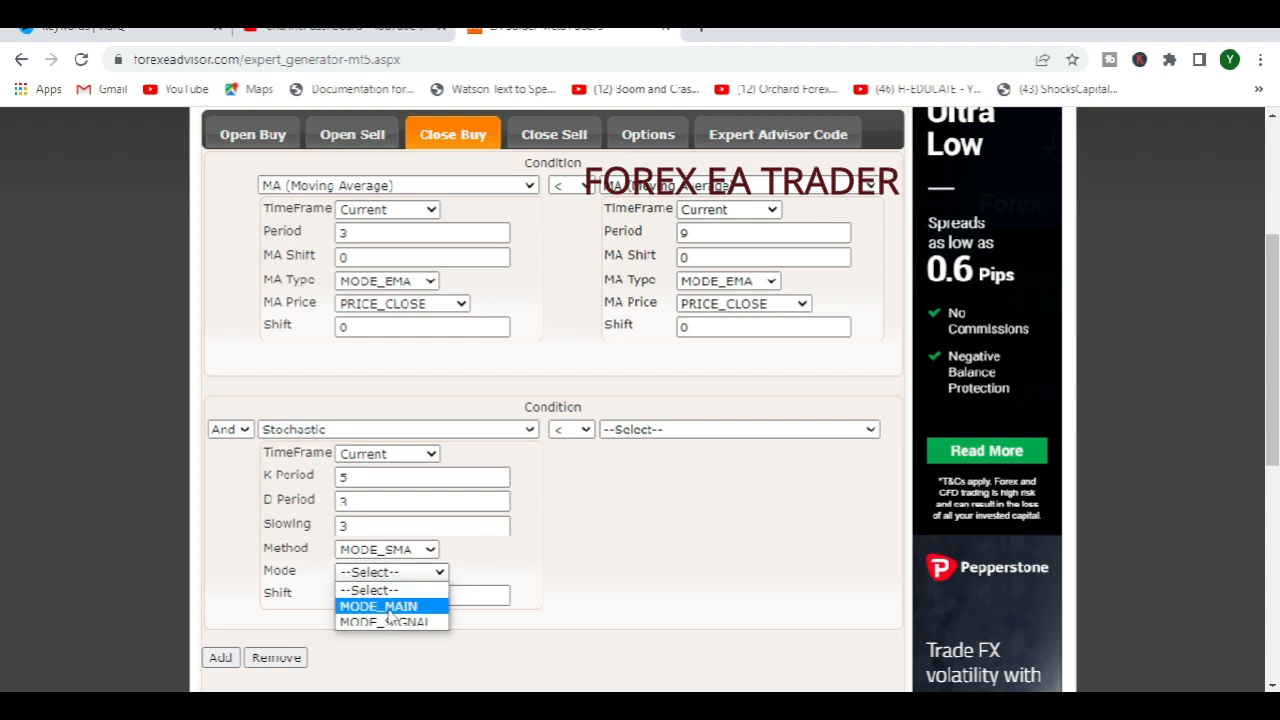
pyautogui.click(391, 607)
pyautogui.click(417, 594)
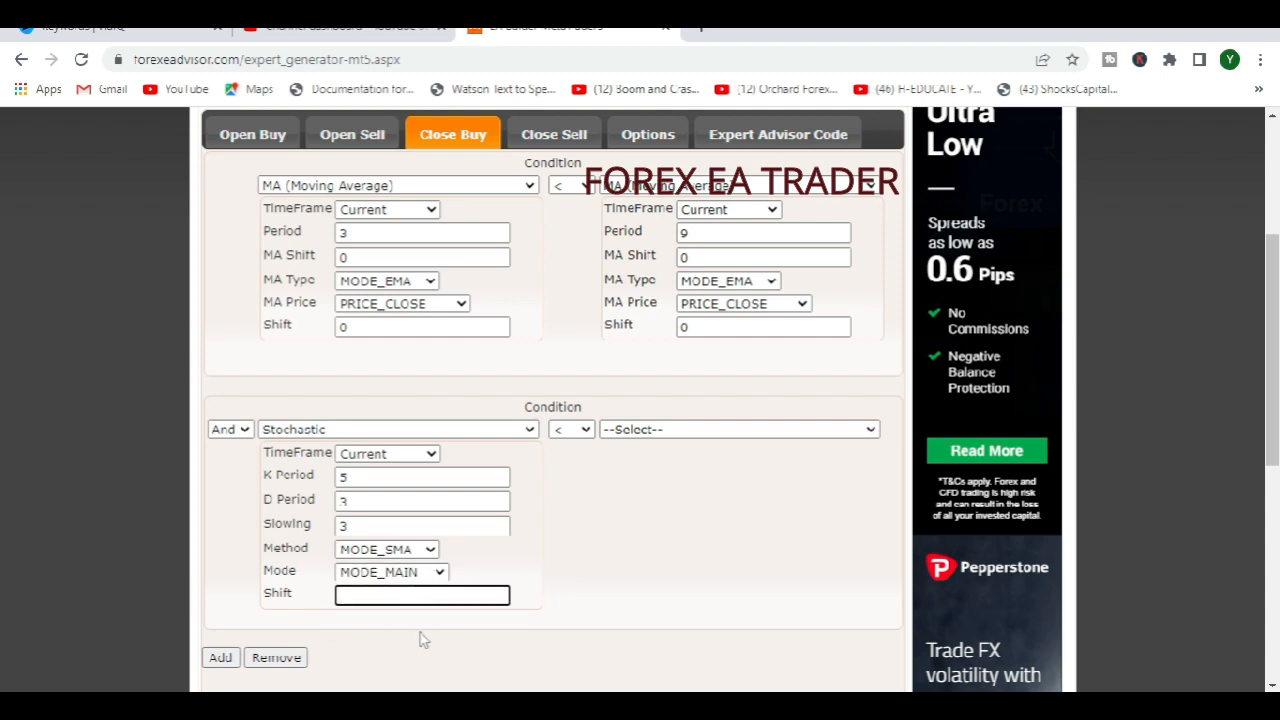
# Choose Value as the second element of the Close Buy Stochastic condition and enter 80
pyautogui.click(640, 430)
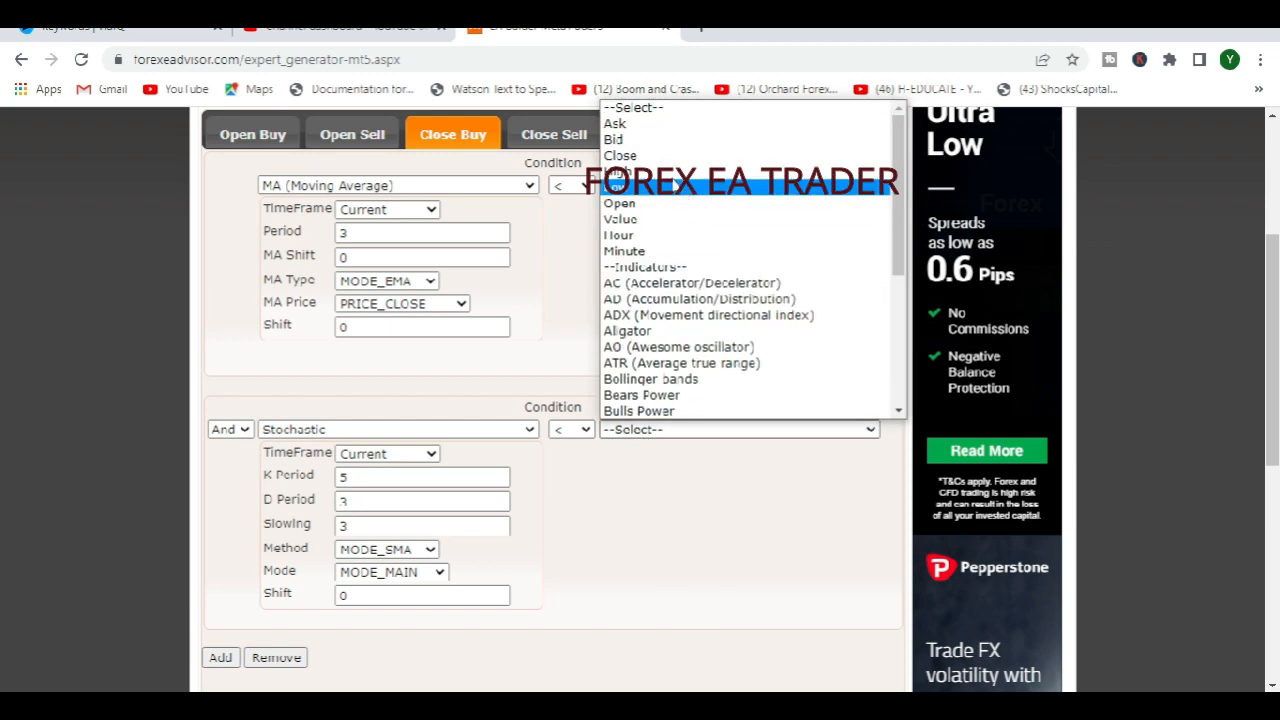
pyautogui.click(645, 221)
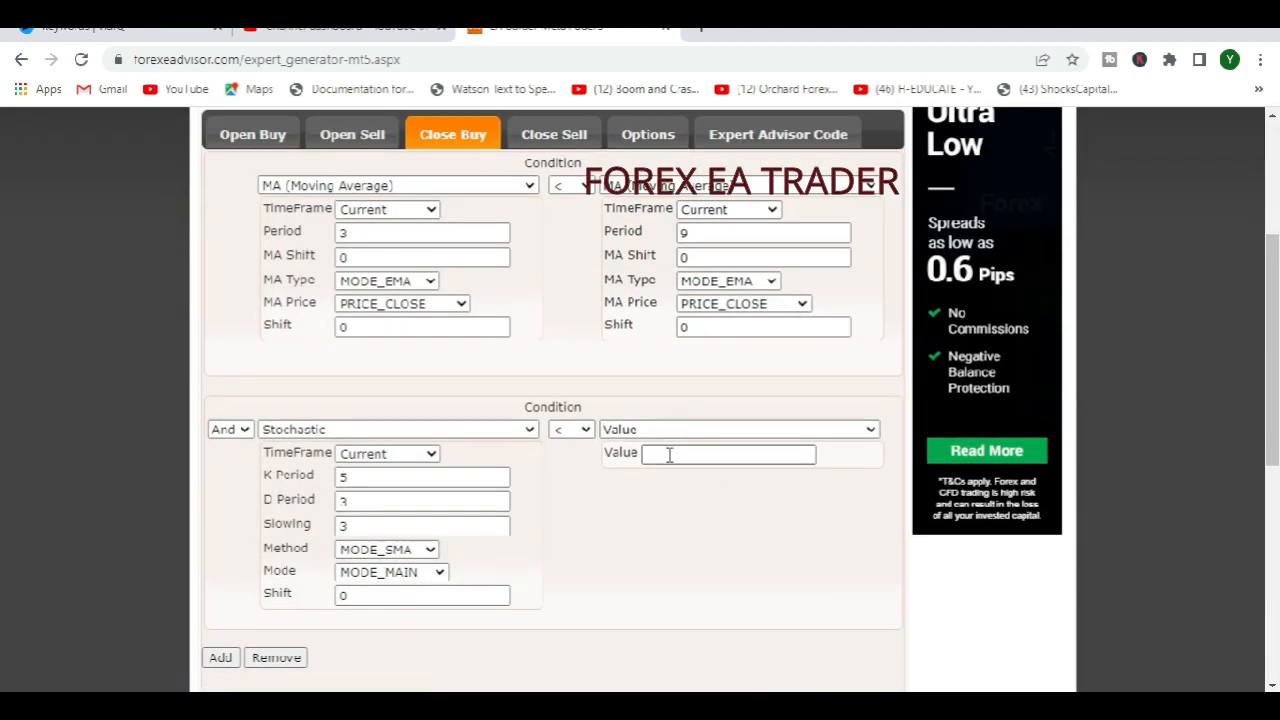
pyautogui.click(670, 454)
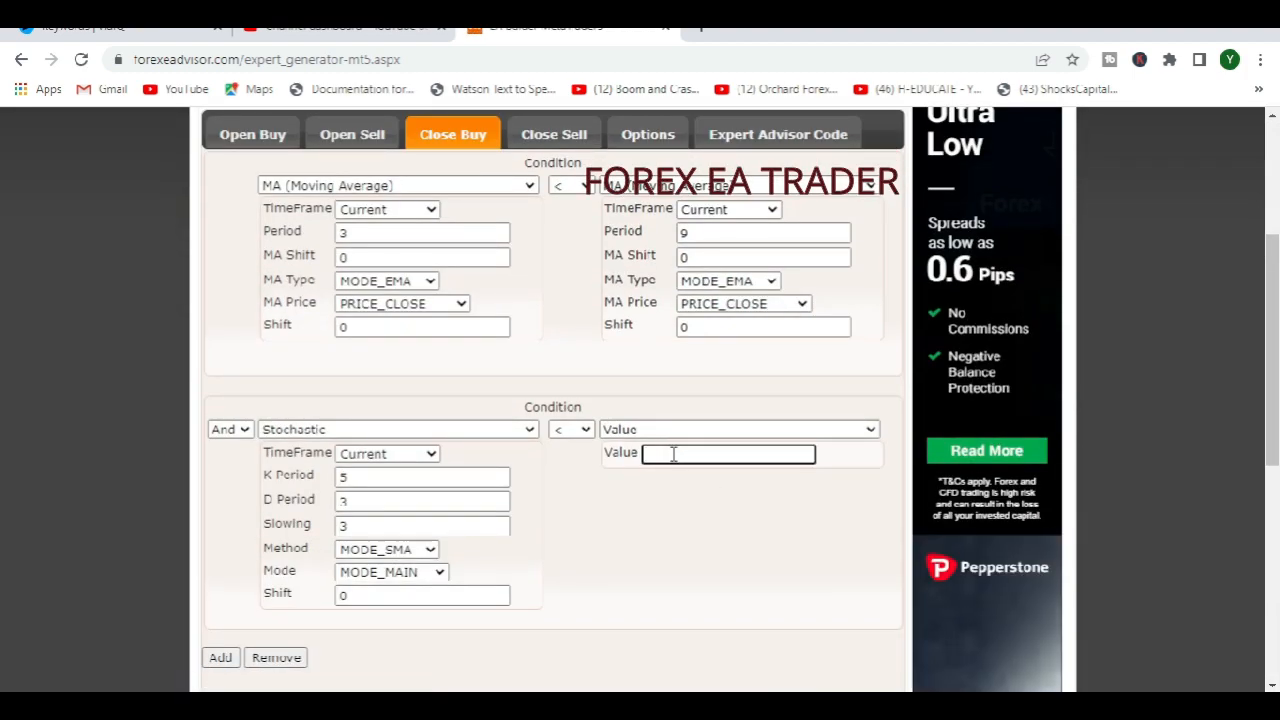
pyautogui.write('80')
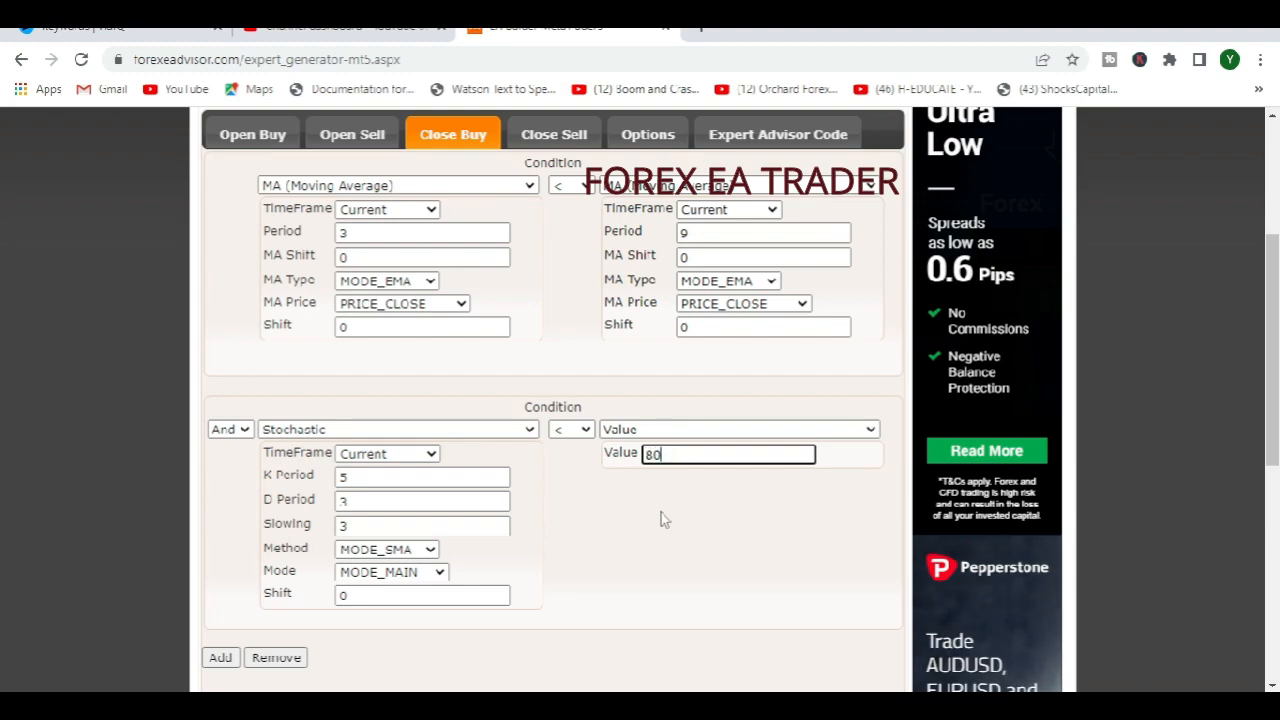
pyautogui.click(688, 515)
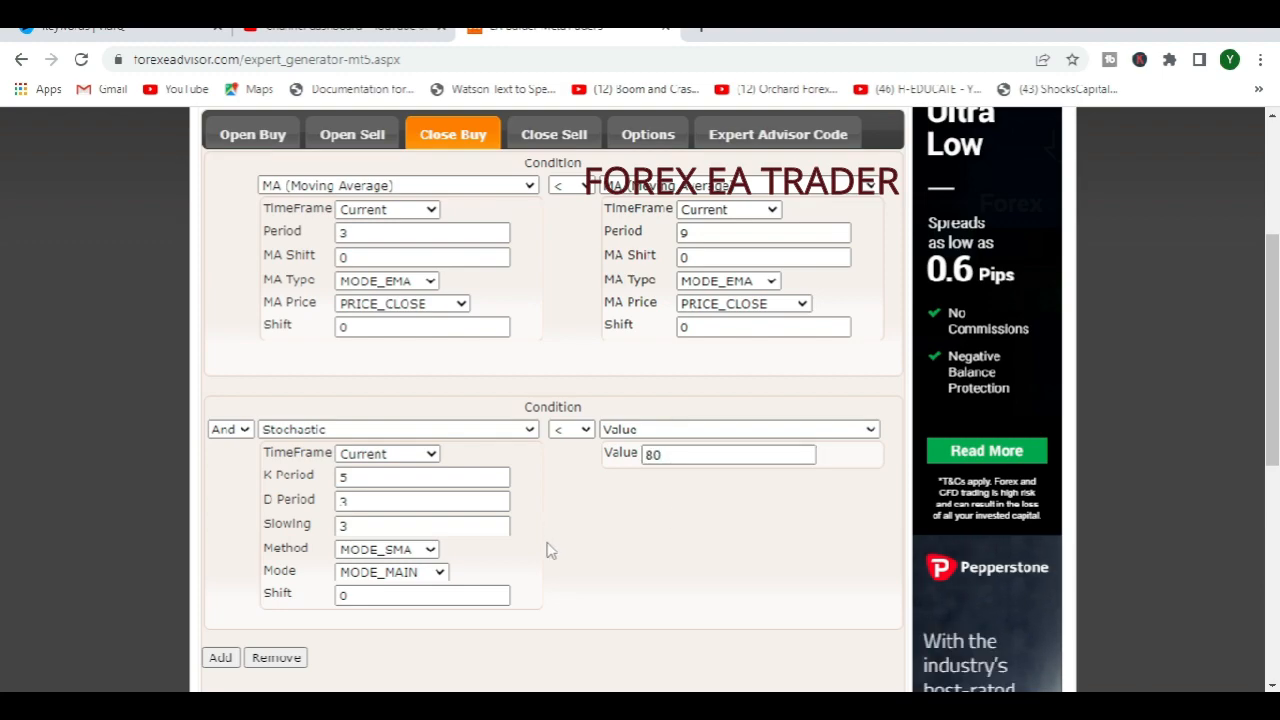
# Review the Open Buy moving average and Stochastic conditions
pyautogui.scroll(2, 551, 551)
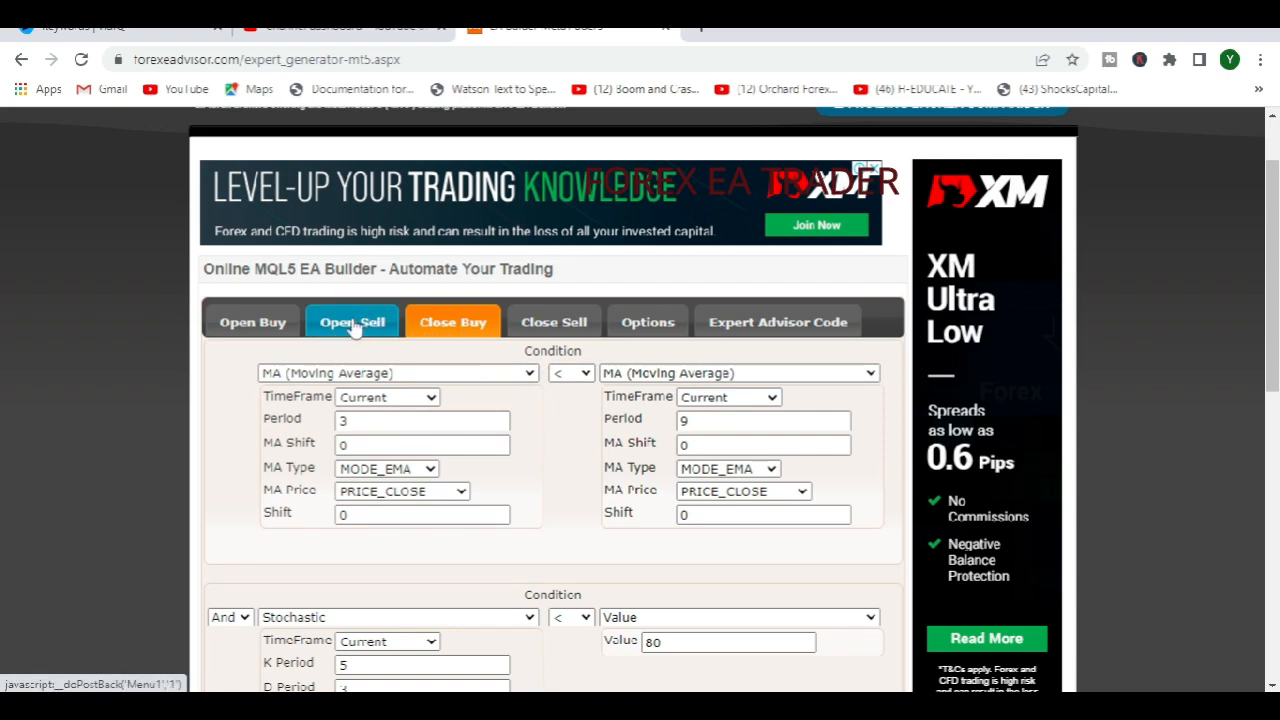
pyautogui.click(268, 330)
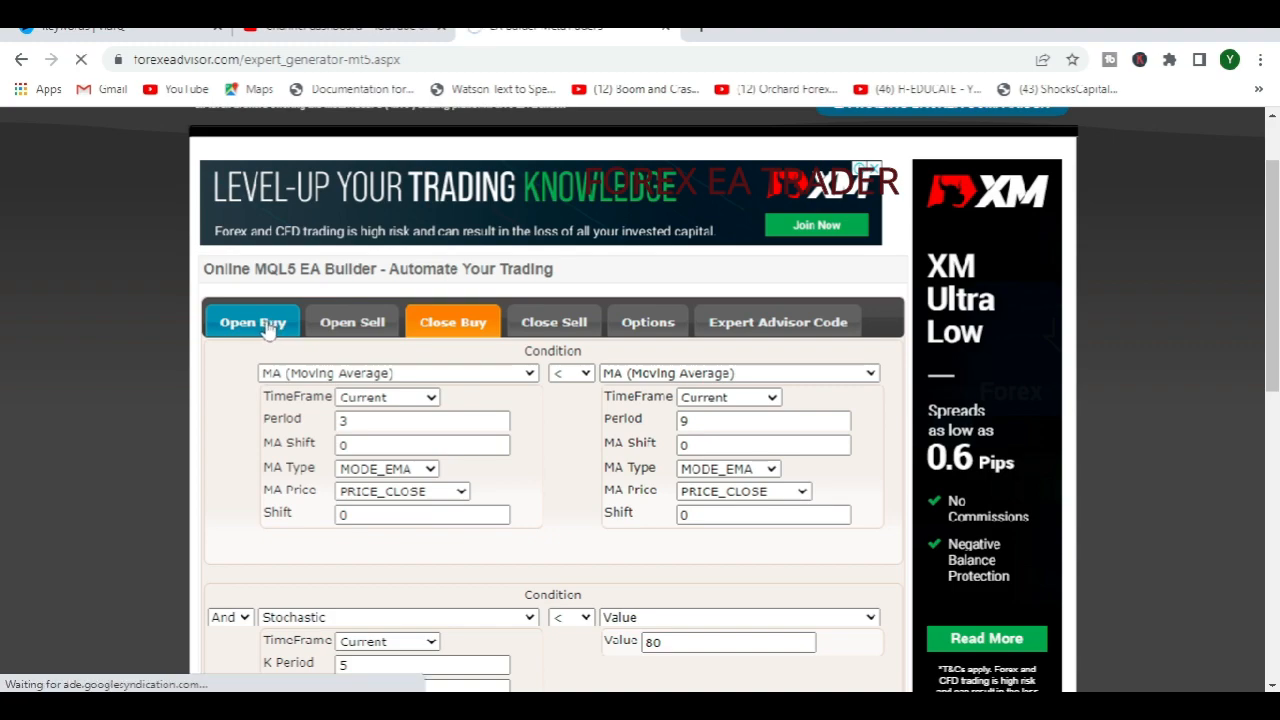
pyautogui.scroll(-2, 628, 365)
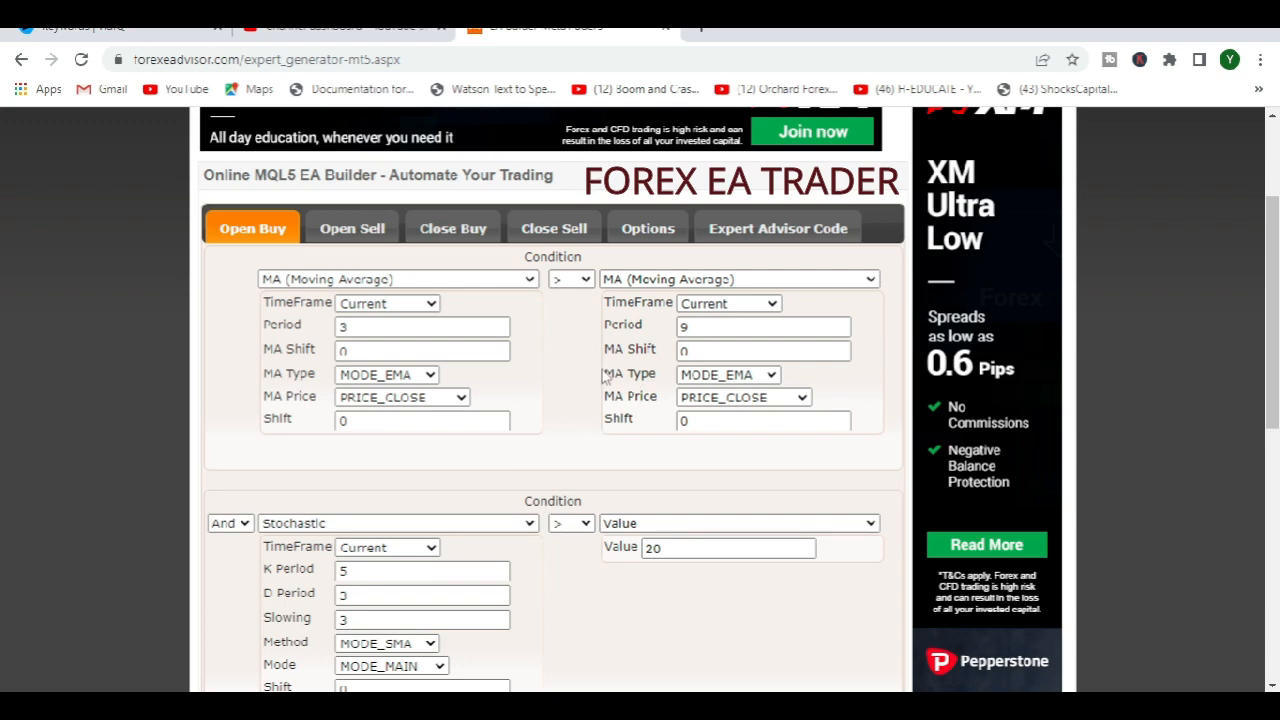
# Choose MA (Moving Average) as the first element of the Close Sell condition
pyautogui.click(553, 231)
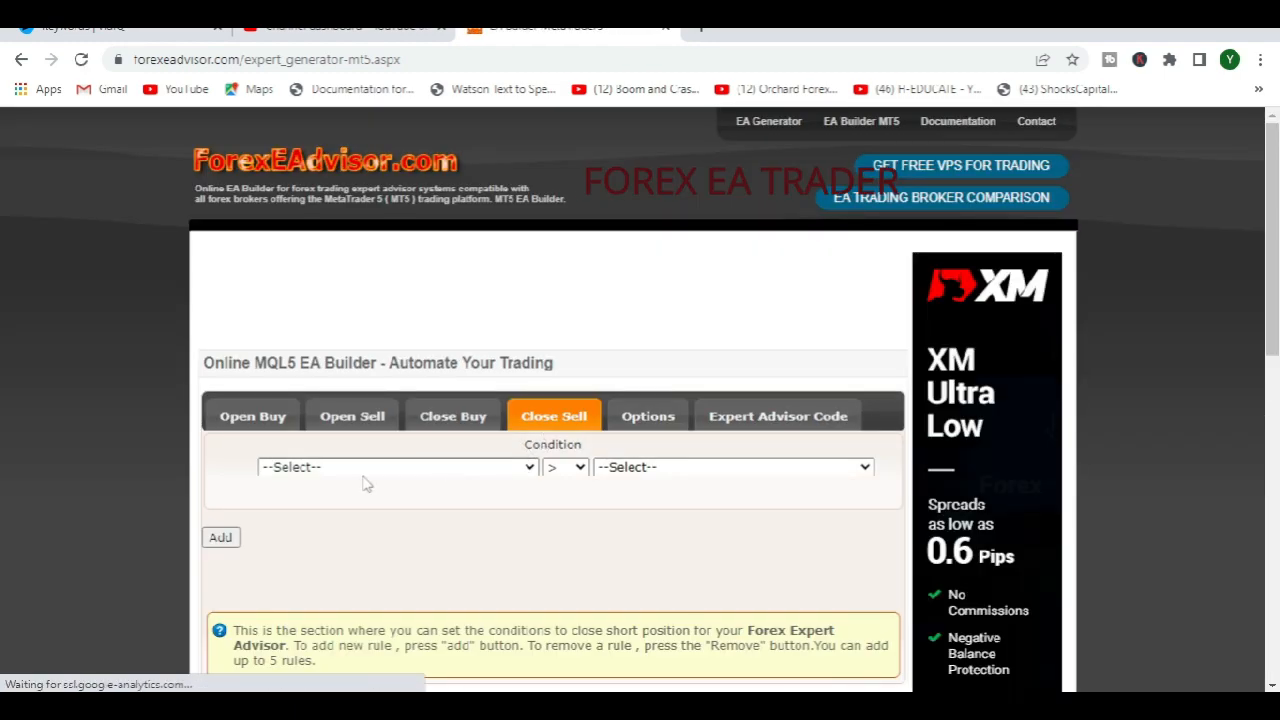
pyautogui.click(314, 468)
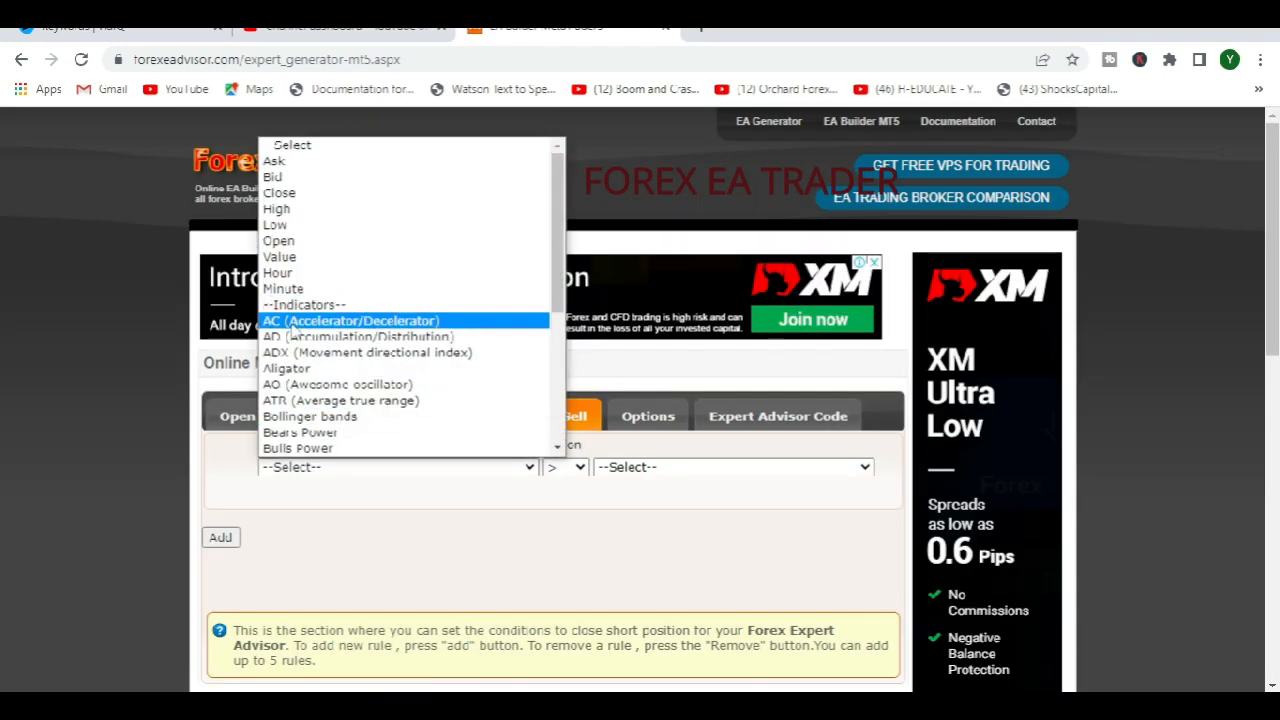
pyautogui.scroll(-3, 320, 322)
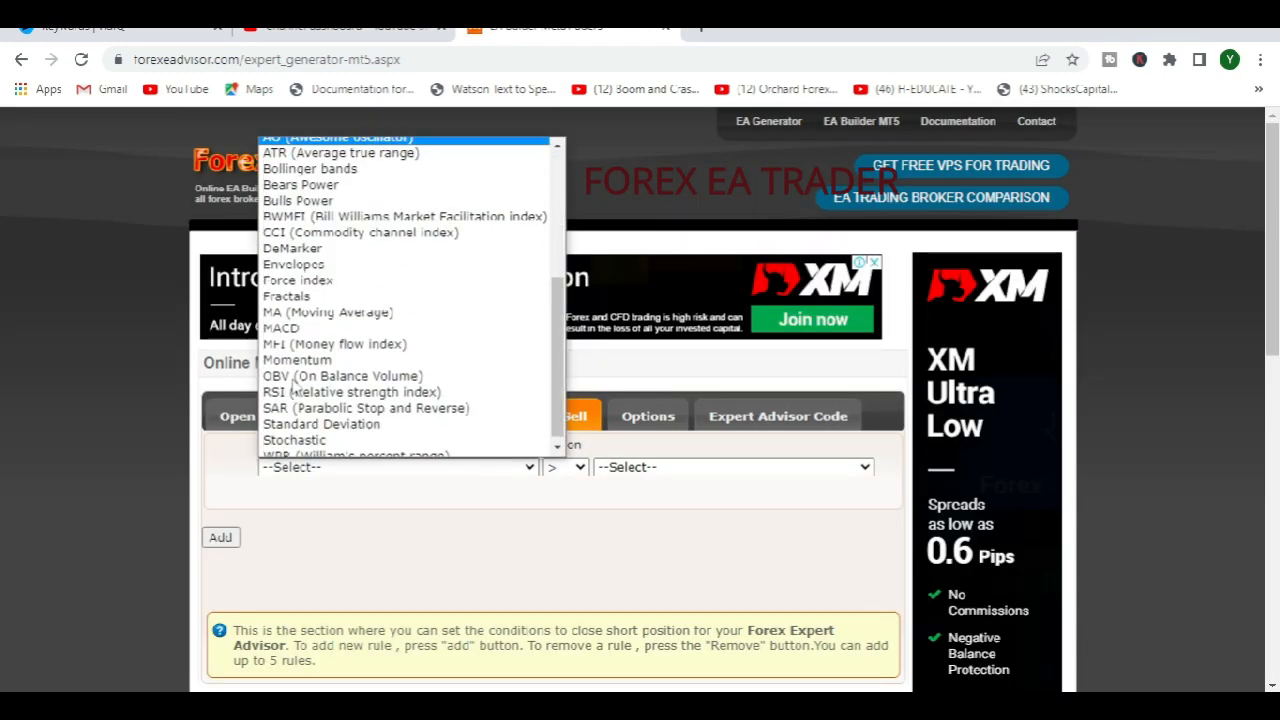
pyautogui.click(318, 305)
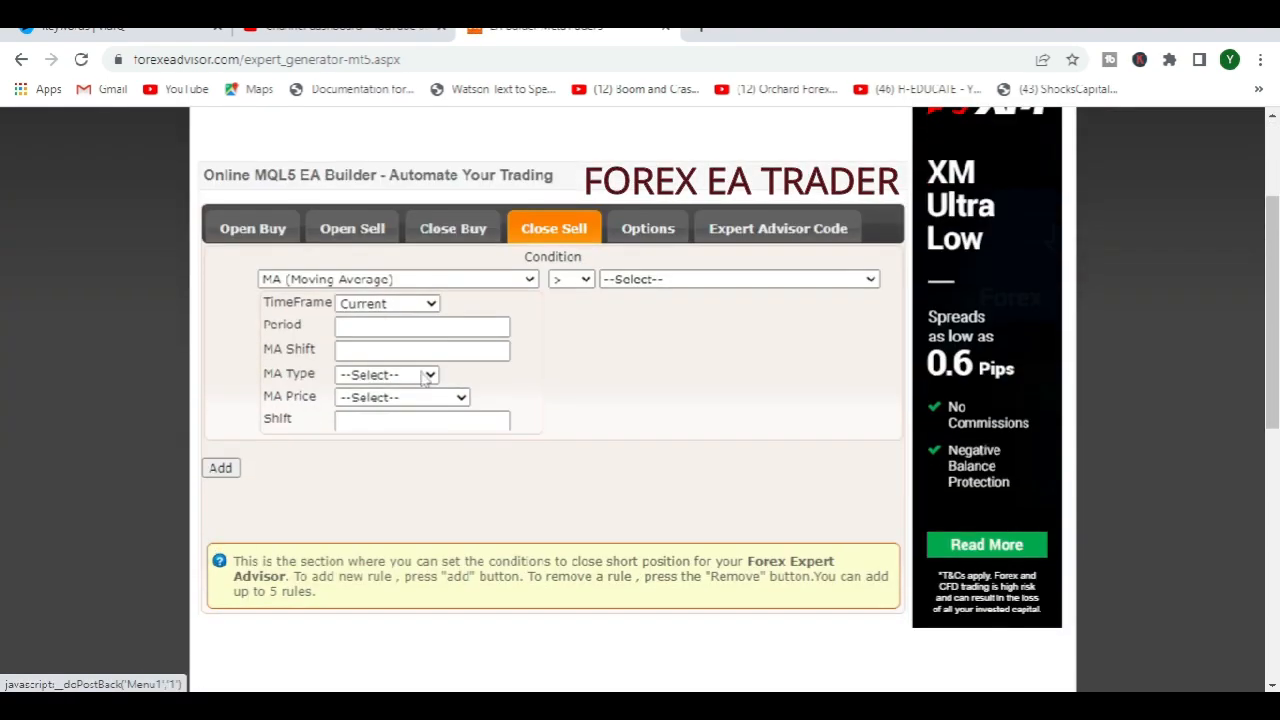
# Set the first Close Sell moving average to period 3, MA shift 0, MODE_EMA, PRICE_CLOSE and shift 0
pyautogui.click(370, 326)
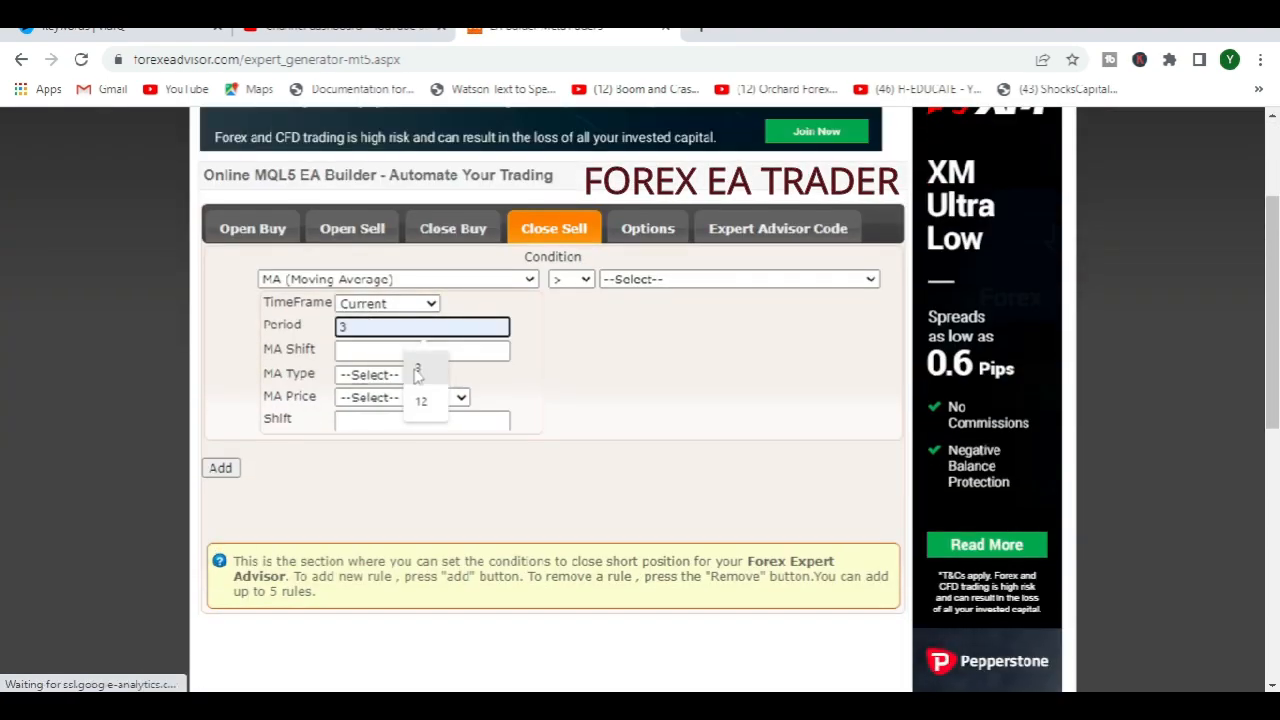
pyautogui.click(418, 367)
pyautogui.click(391, 350)
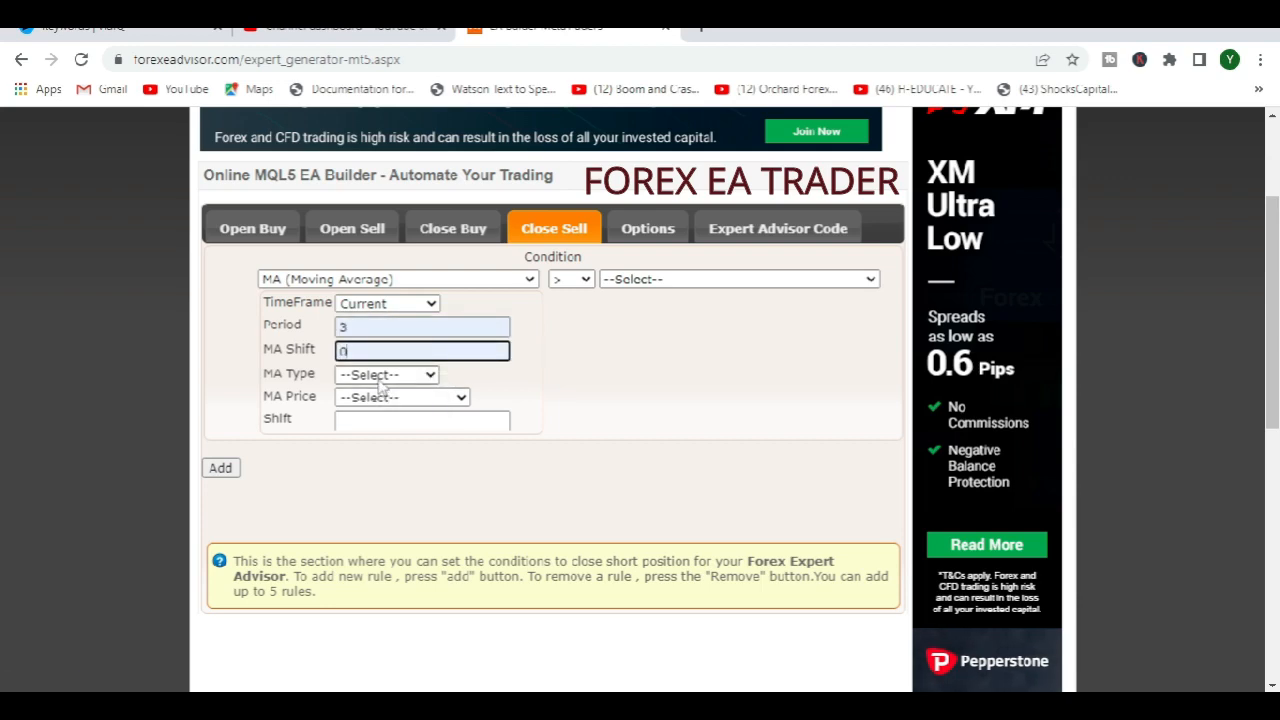
pyautogui.click(388, 375)
pyautogui.click(398, 426)
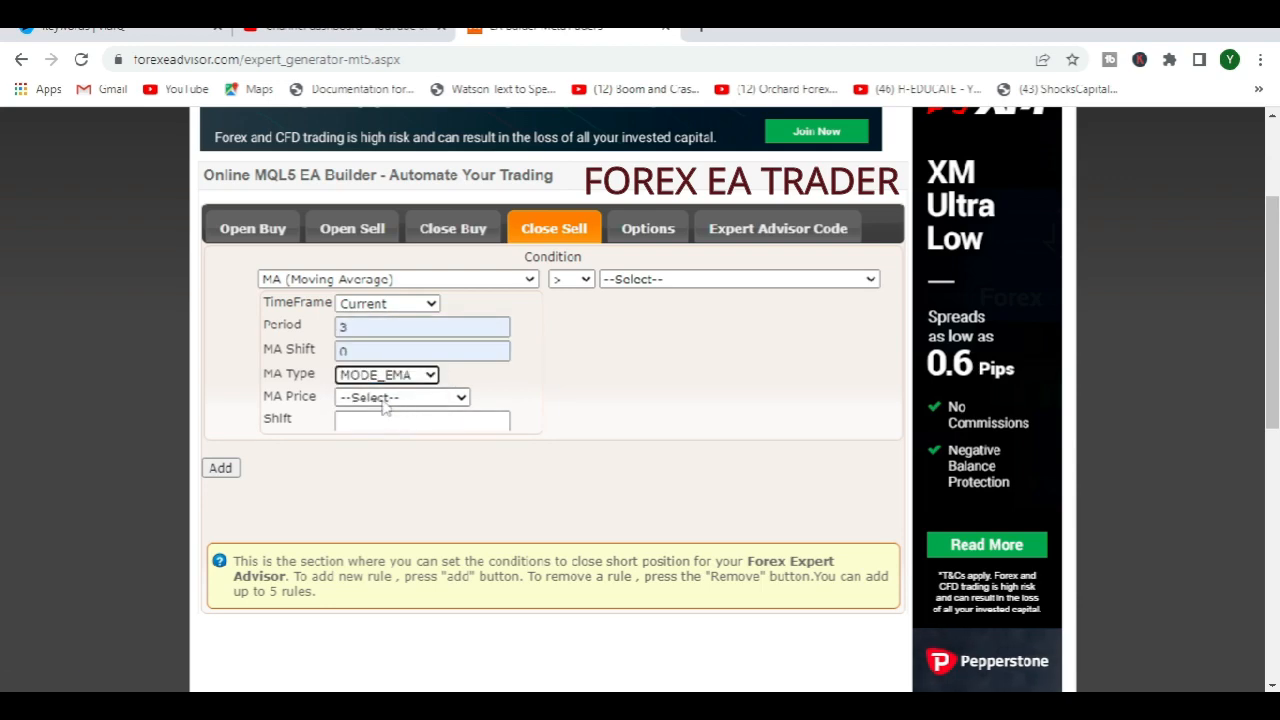
pyautogui.click(400, 397)
pyautogui.click(404, 433)
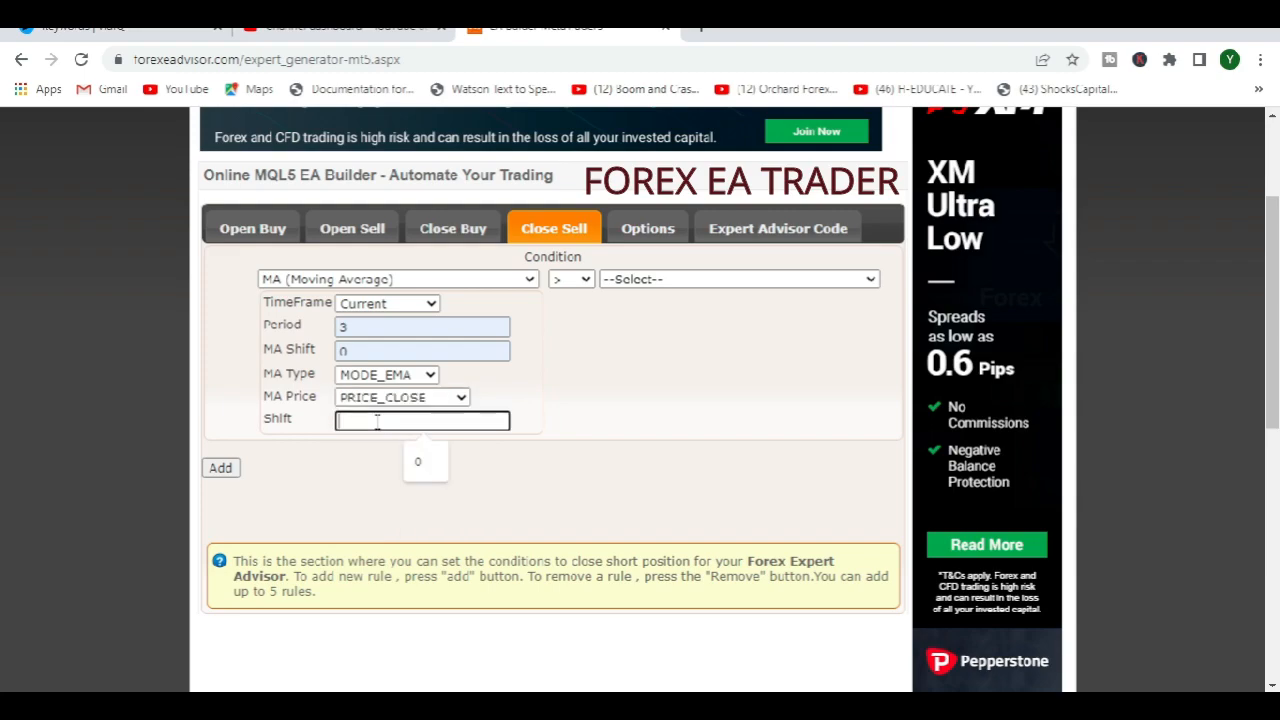
pyautogui.press('Tab')
pyautogui.write('0')
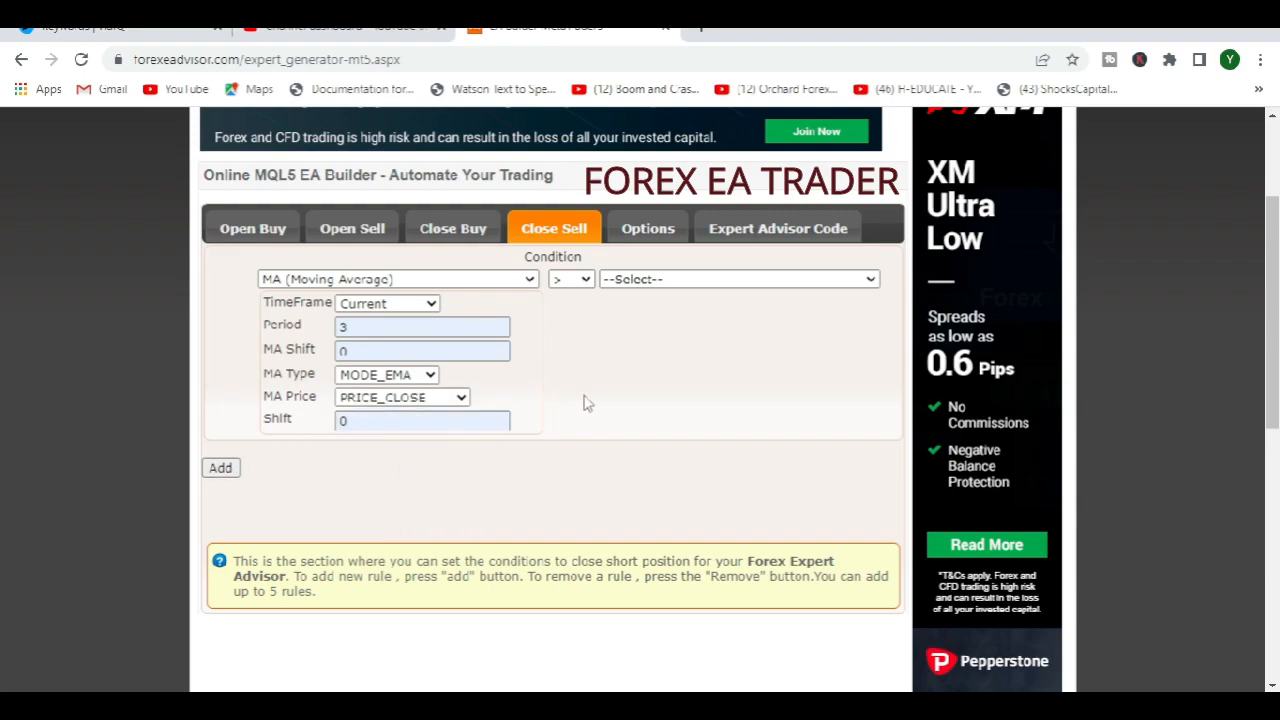
# Choose MA (Moving Average) as the second element of the Close Sell condition
pyautogui.click(640, 280)
pyautogui.scroll(-5, 680, 558)
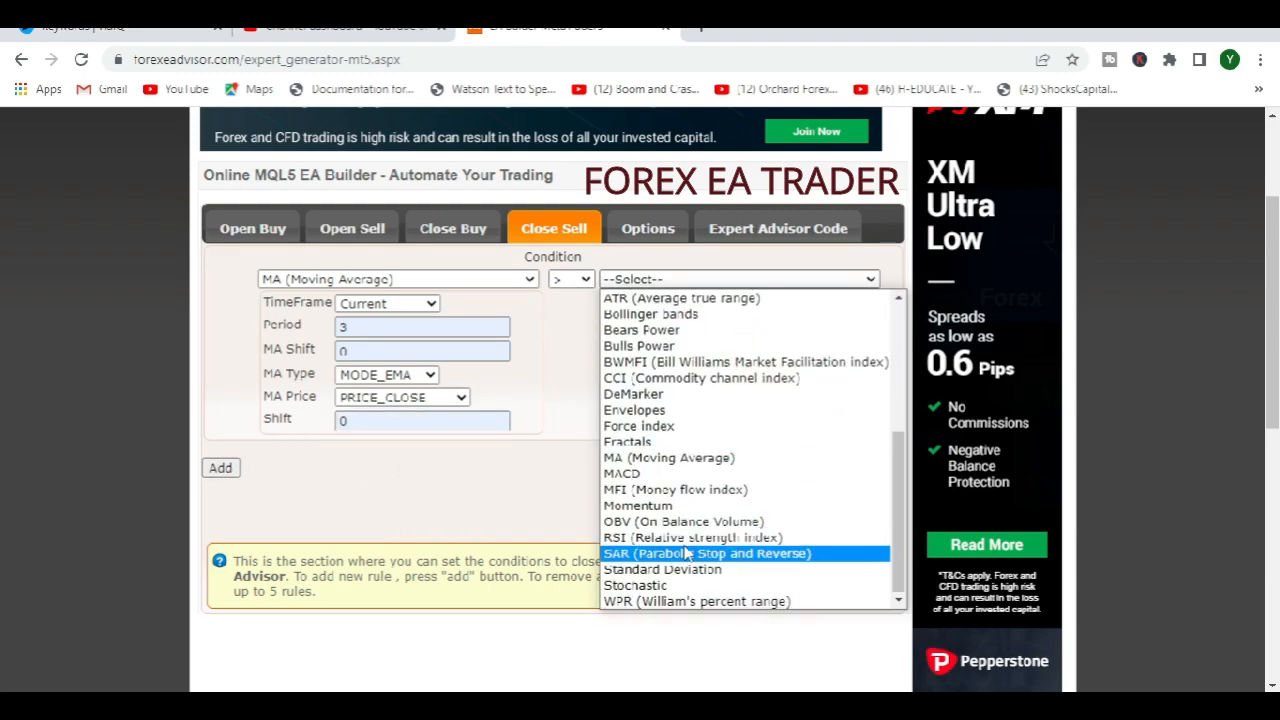
pyautogui.click(670, 457)
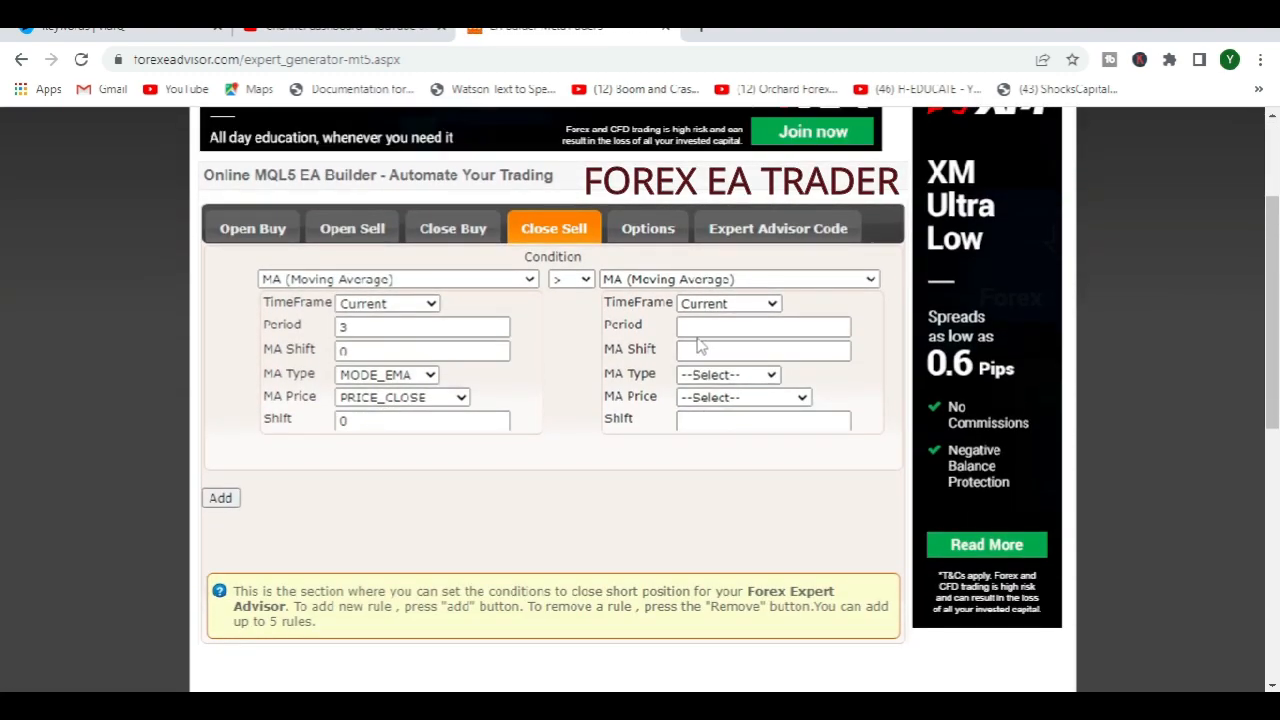
# Set the second Close Sell moving average to period 9, MA shift 0, MODE_EMA, PRICE_CLOSE and shift 0
pyautogui.click(693, 328)
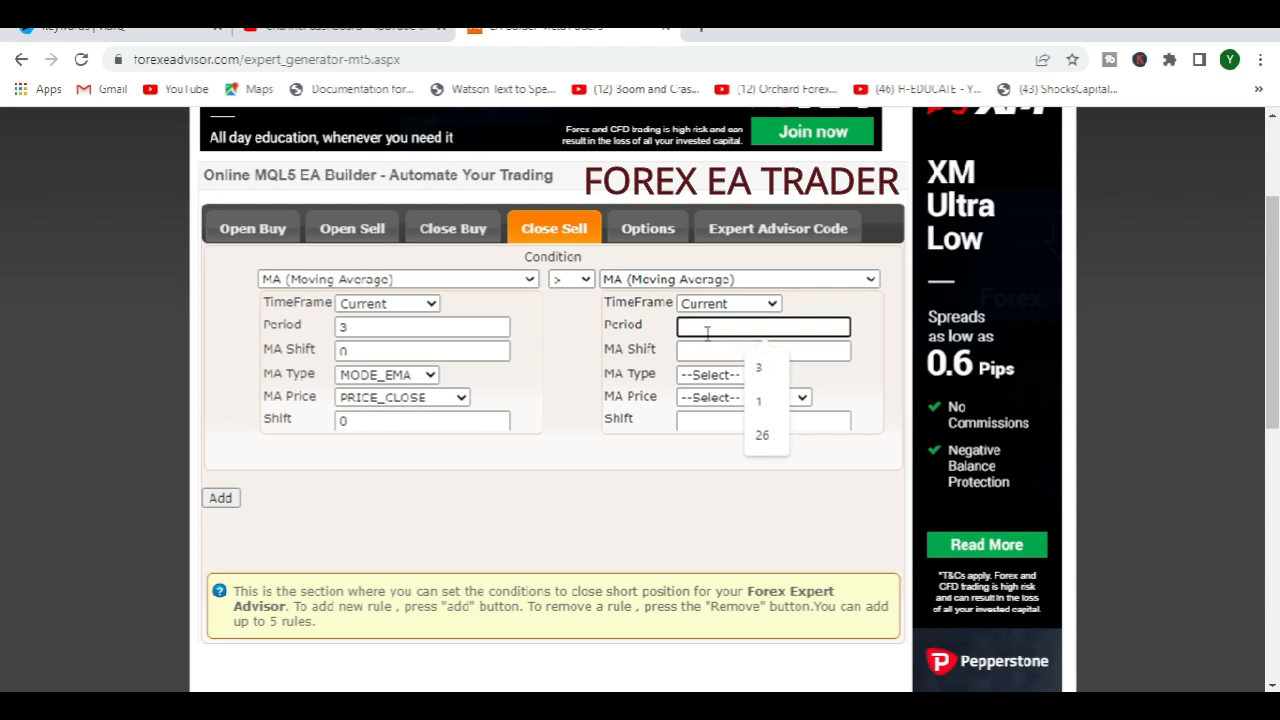
pyautogui.write('9')
pyautogui.click(701, 351)
pyautogui.click(766, 392)
pyautogui.click(725, 377)
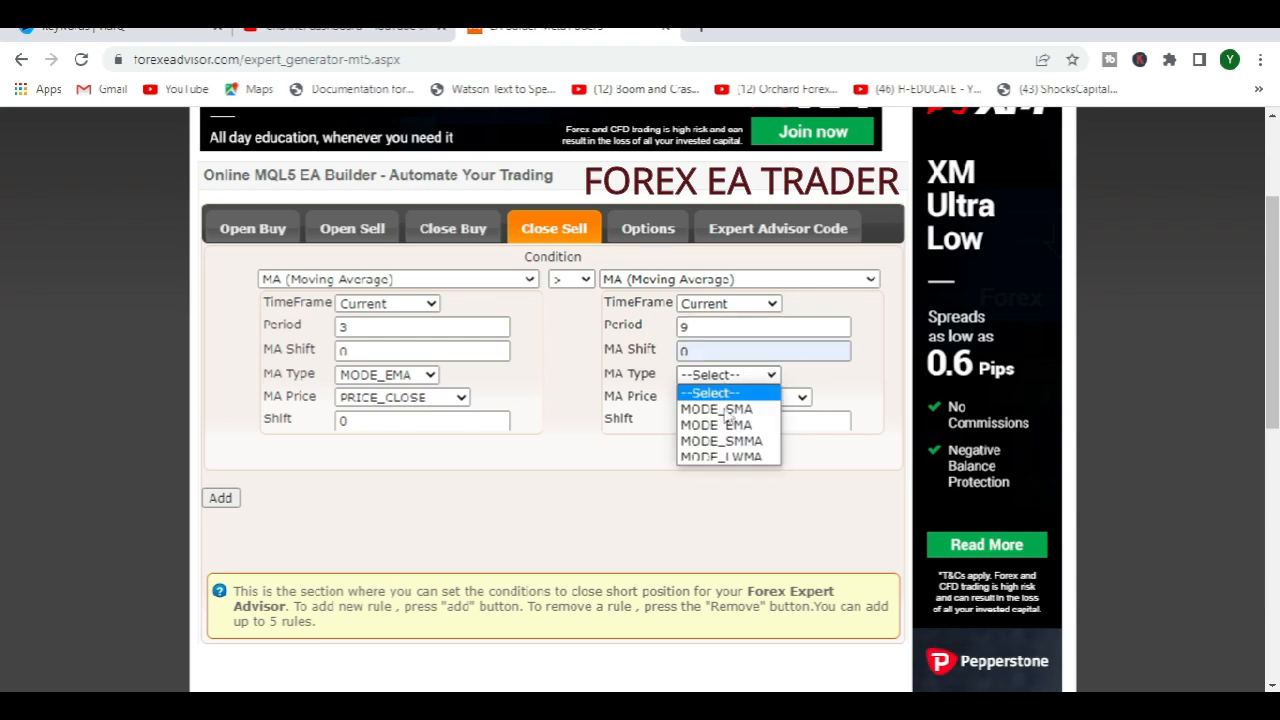
pyautogui.click(730, 425)
pyautogui.click(748, 398)
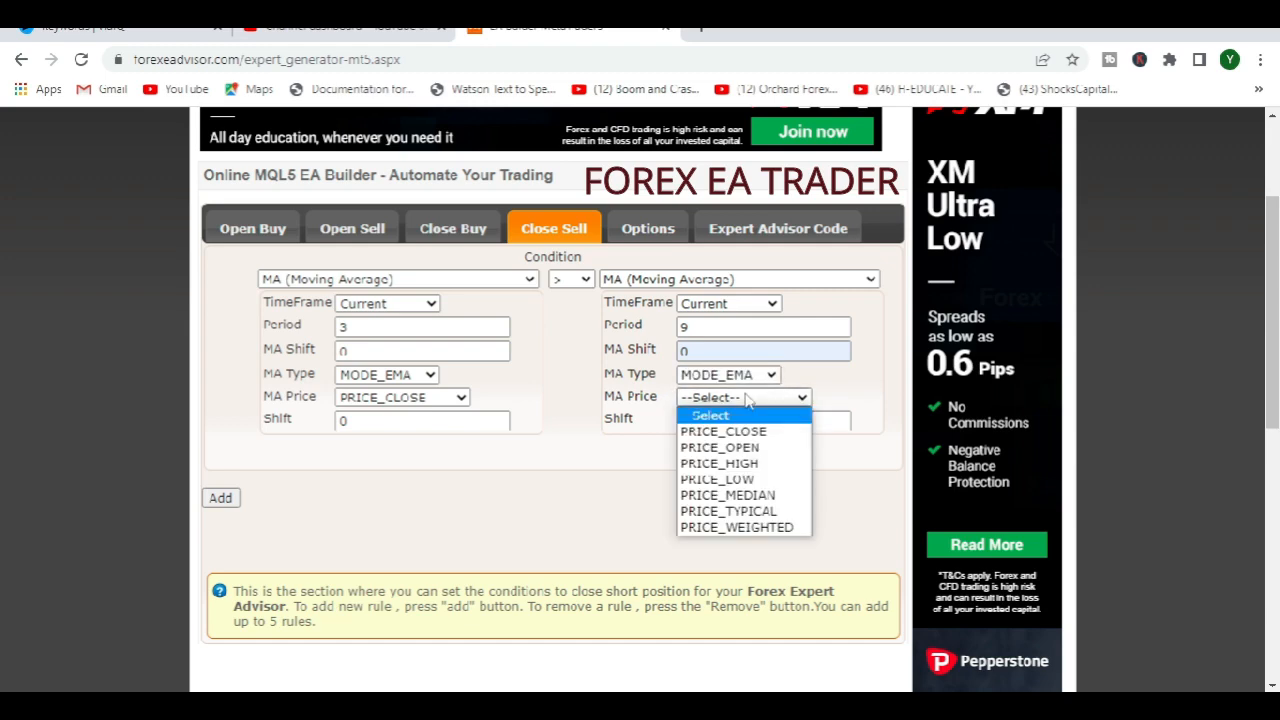
pyautogui.click(755, 431)
pyautogui.click(727, 421)
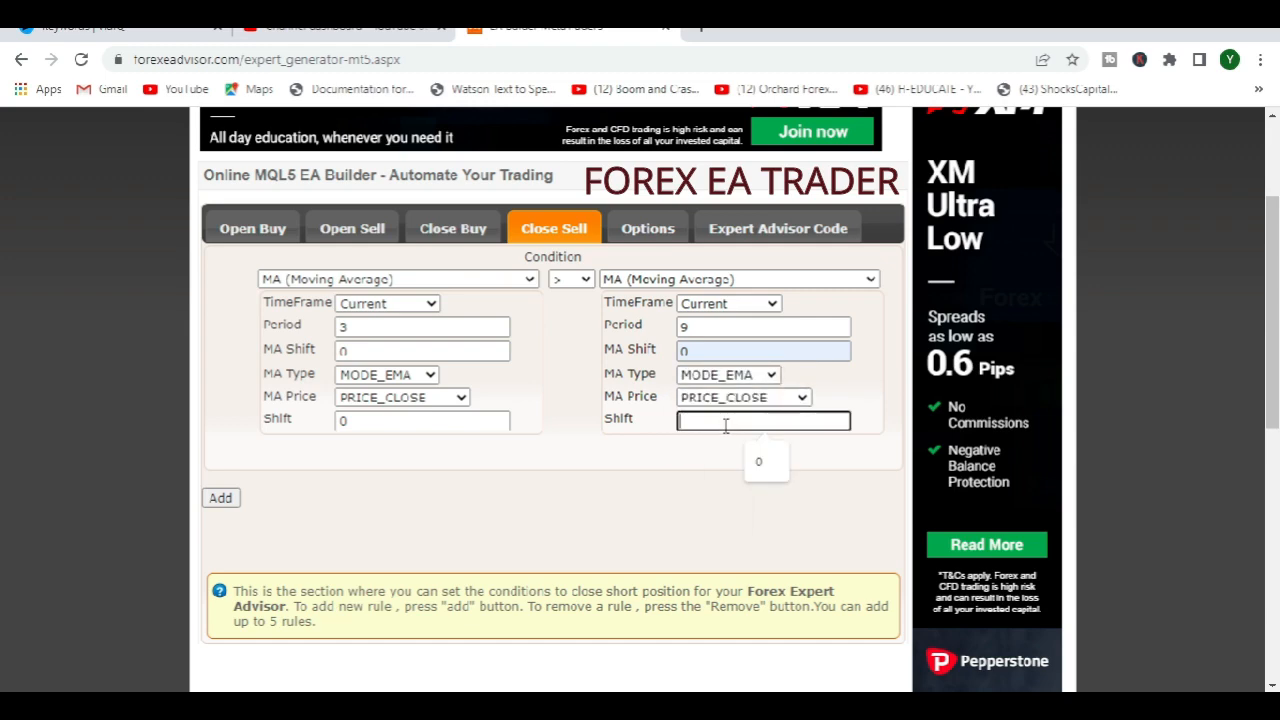
pyautogui.click(760, 465)
# Add a second Close Sell condition and choose Stochastic as its first element
pyautogui.click(223, 498)
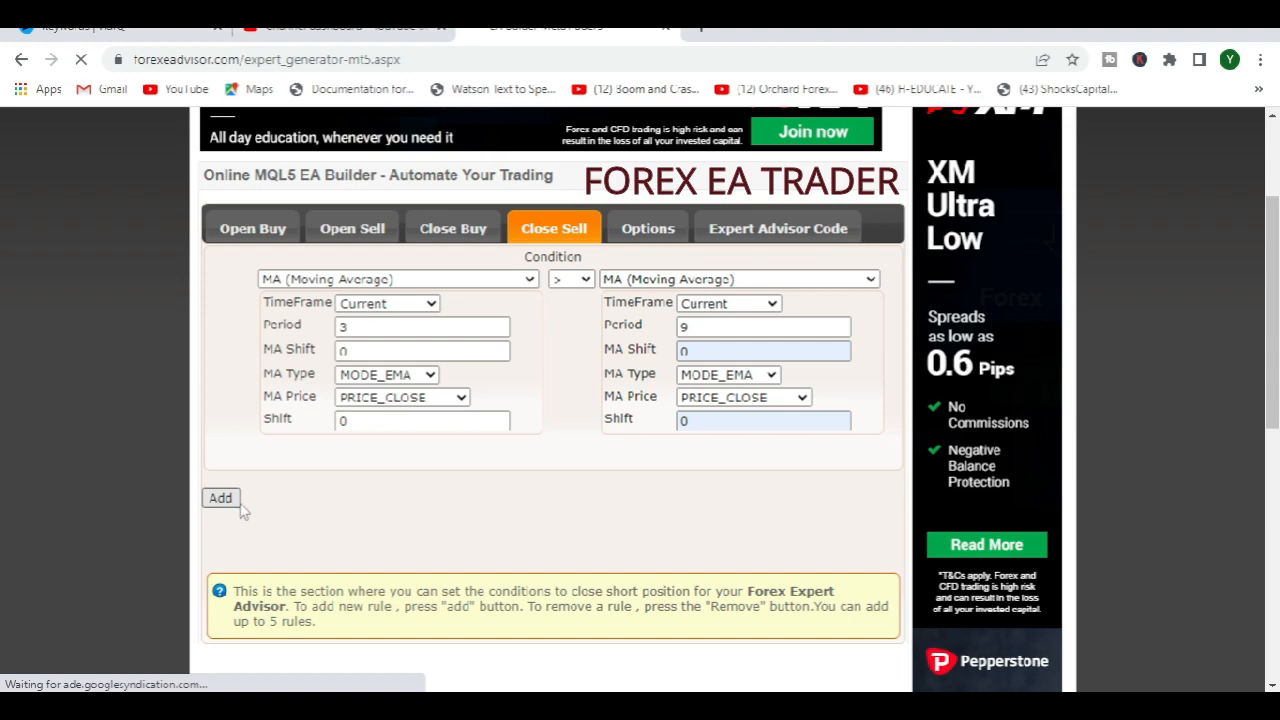
pyautogui.scroll(-4, 566, 454)
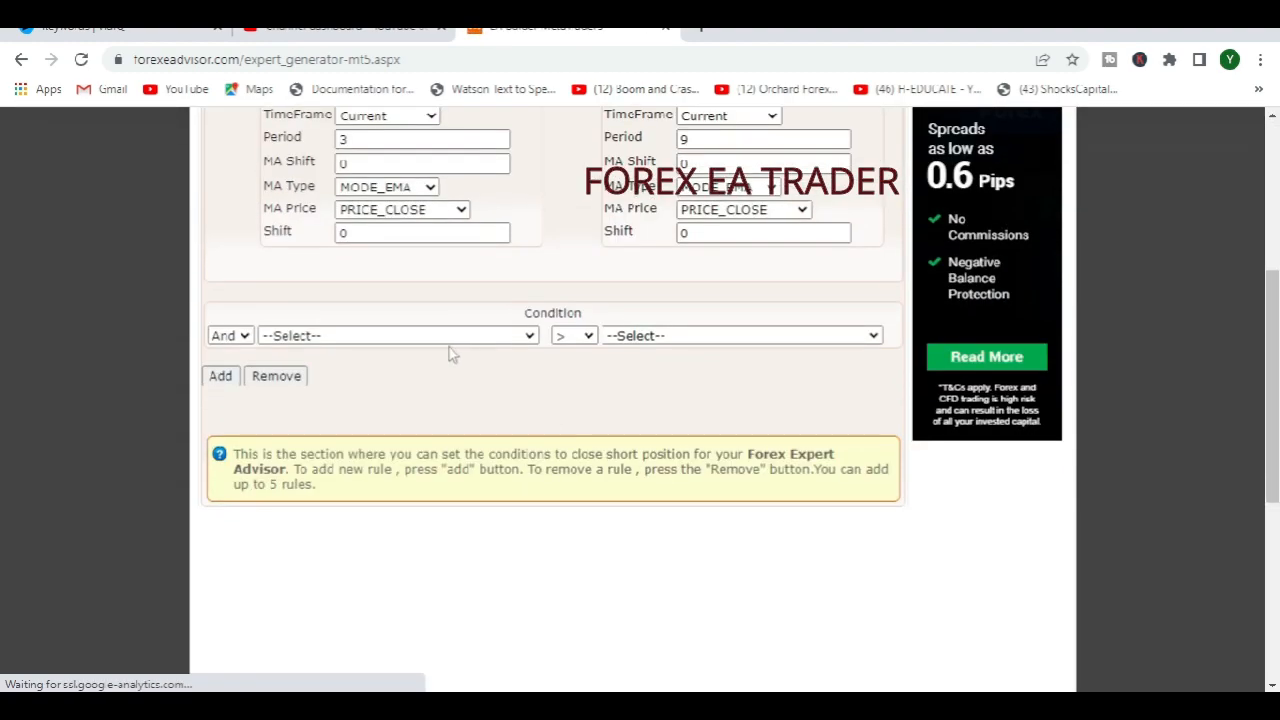
pyautogui.click(323, 338)
pyautogui.scroll(-5, 328, 514)
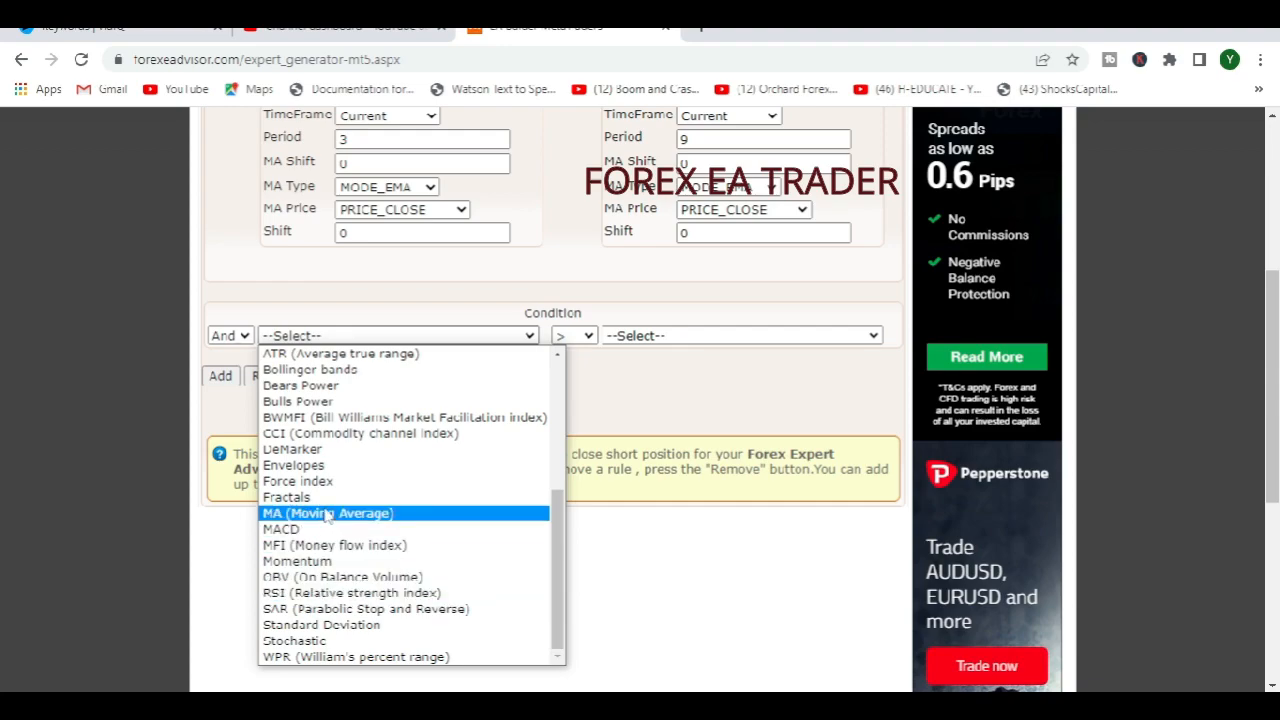
pyautogui.click(316, 640)
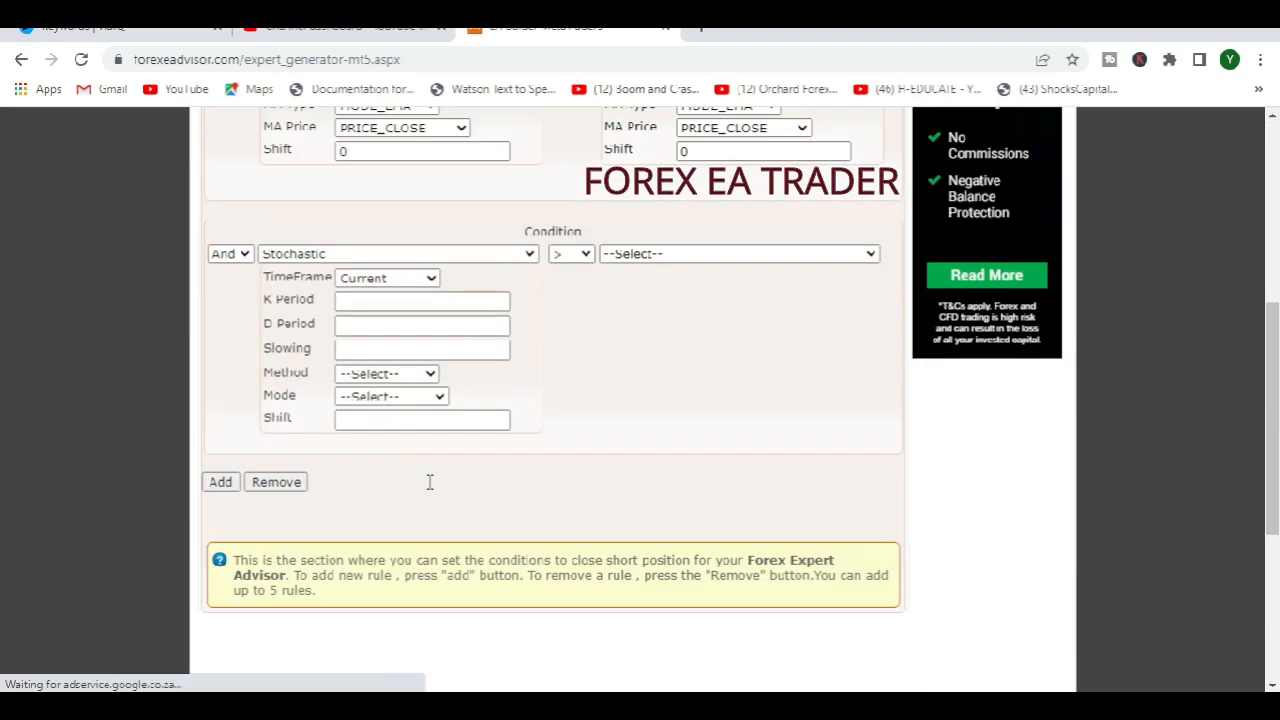
# Set the Close Sell Stochastic's K period to 5, D period to 3 and slowing to 3
pyautogui.scroll(-3, 430, 480)
pyautogui.scroll(4, 414, 409)
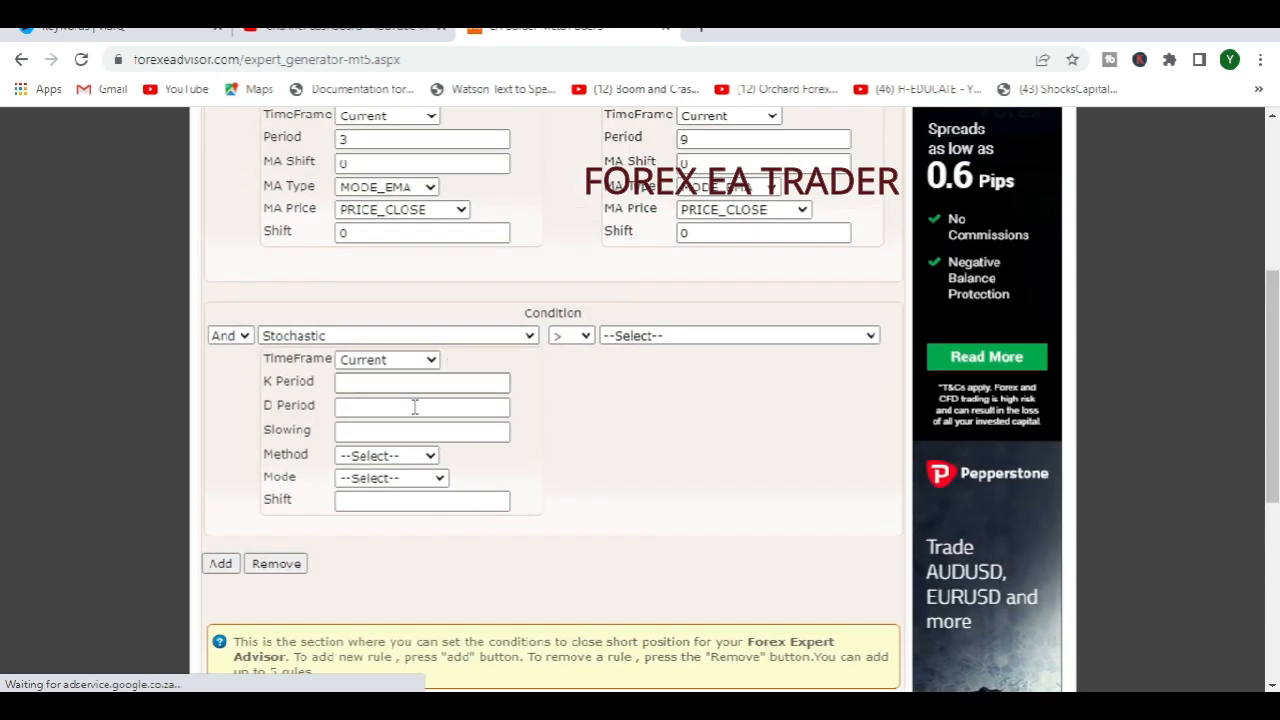
pyautogui.click(351, 383)
pyautogui.write('5')
pyautogui.click(358, 407)
pyautogui.write('3')
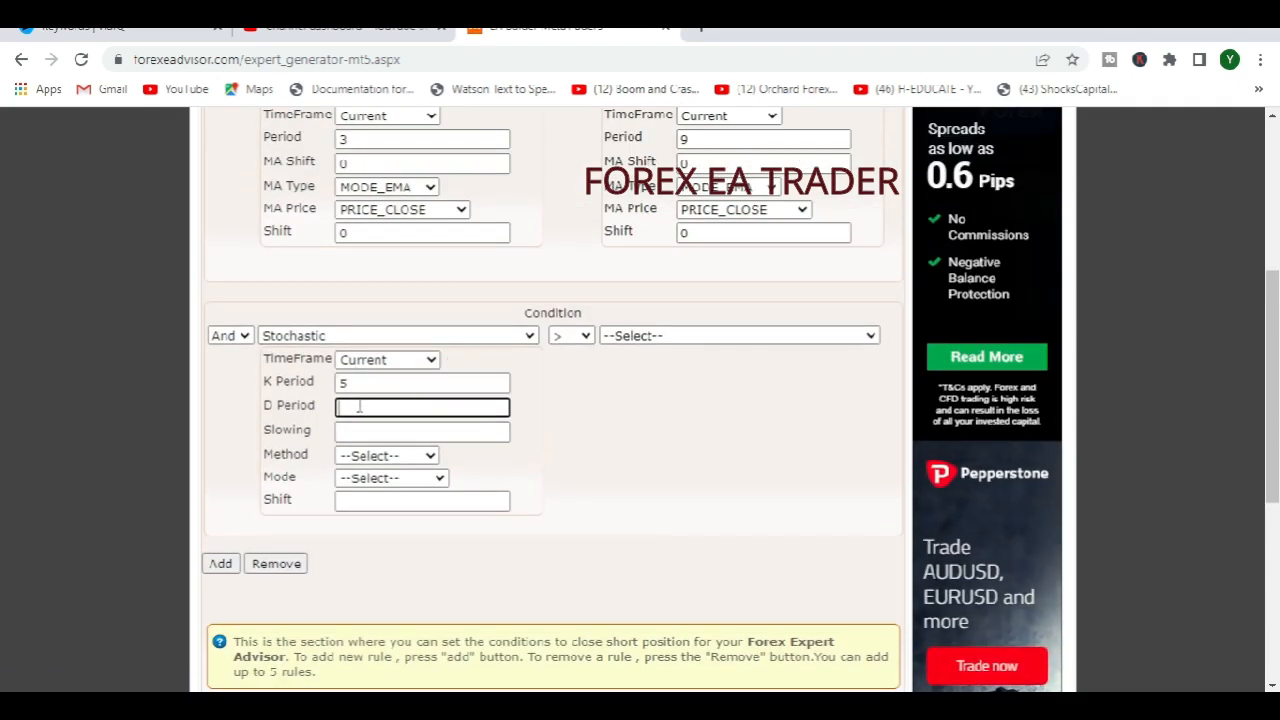
pyautogui.click(362, 430)
pyautogui.write('3')
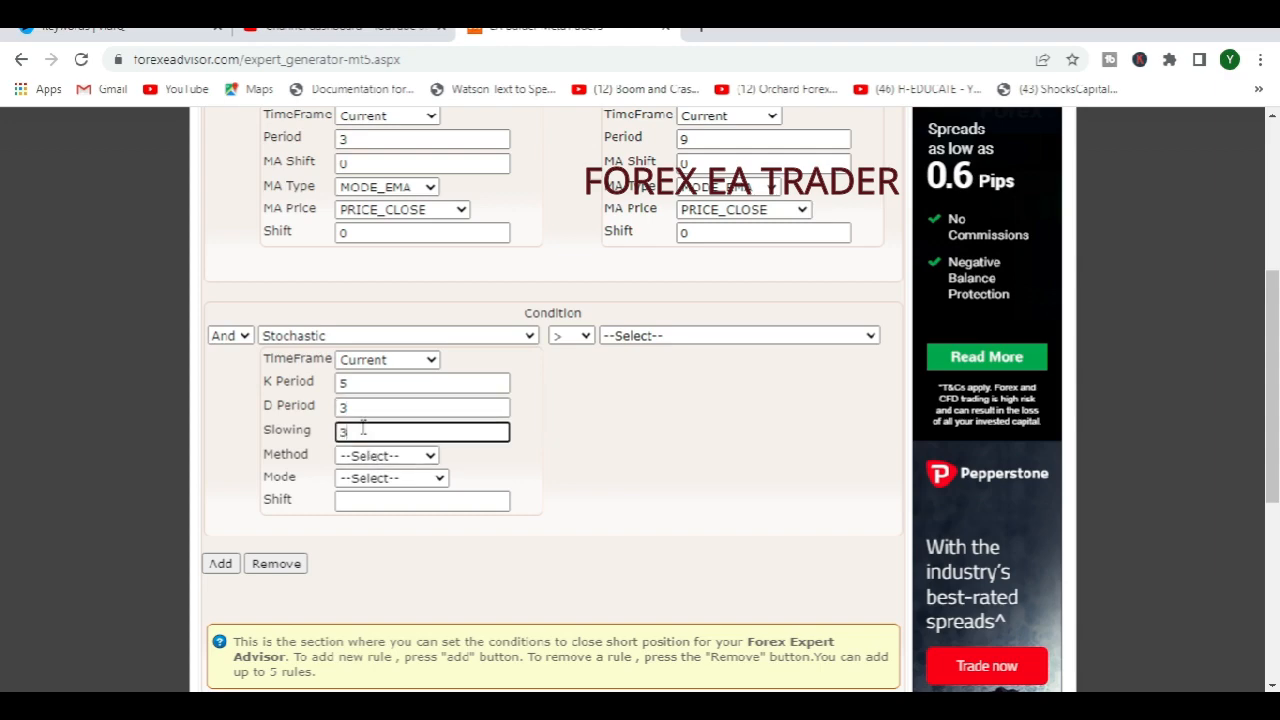
# Set the Close Sell Stochastic's method to MODE_EMA, mode to MODE_MAIN and shift to 0
pyautogui.click(380, 456)
pyautogui.click(380, 506)
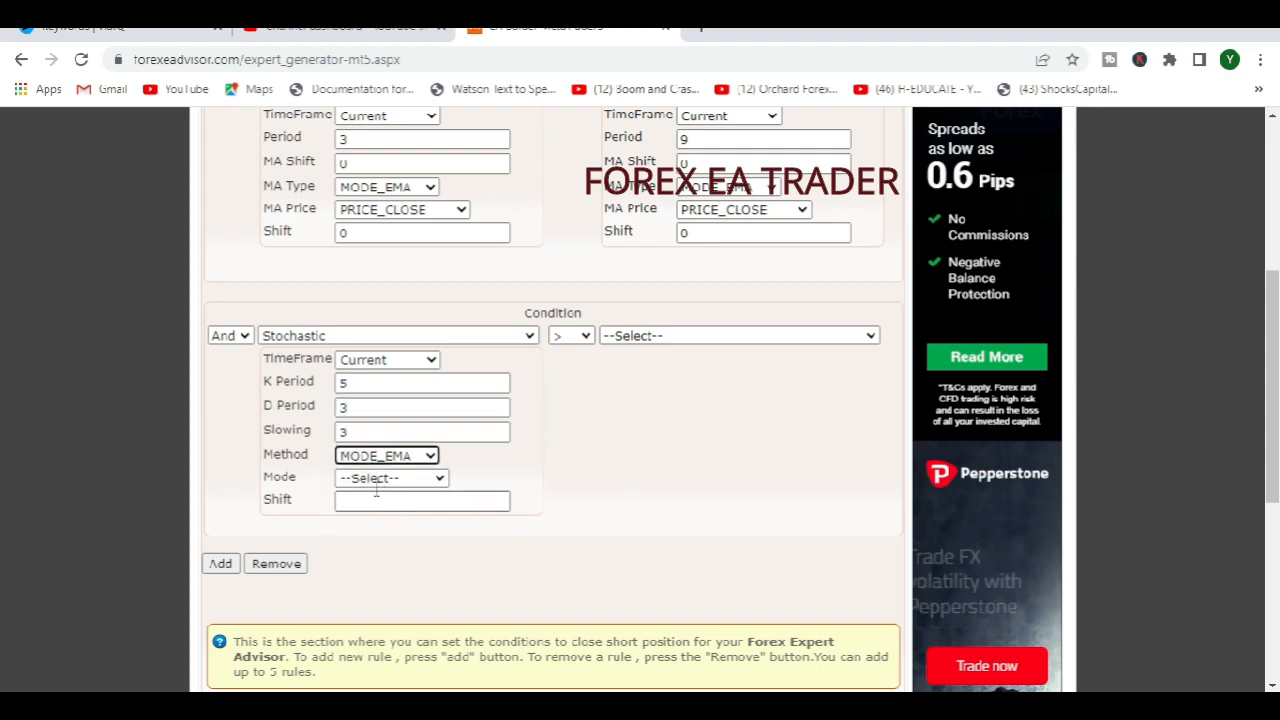
pyautogui.click(390, 479)
pyautogui.click(380, 513)
pyautogui.click(414, 502)
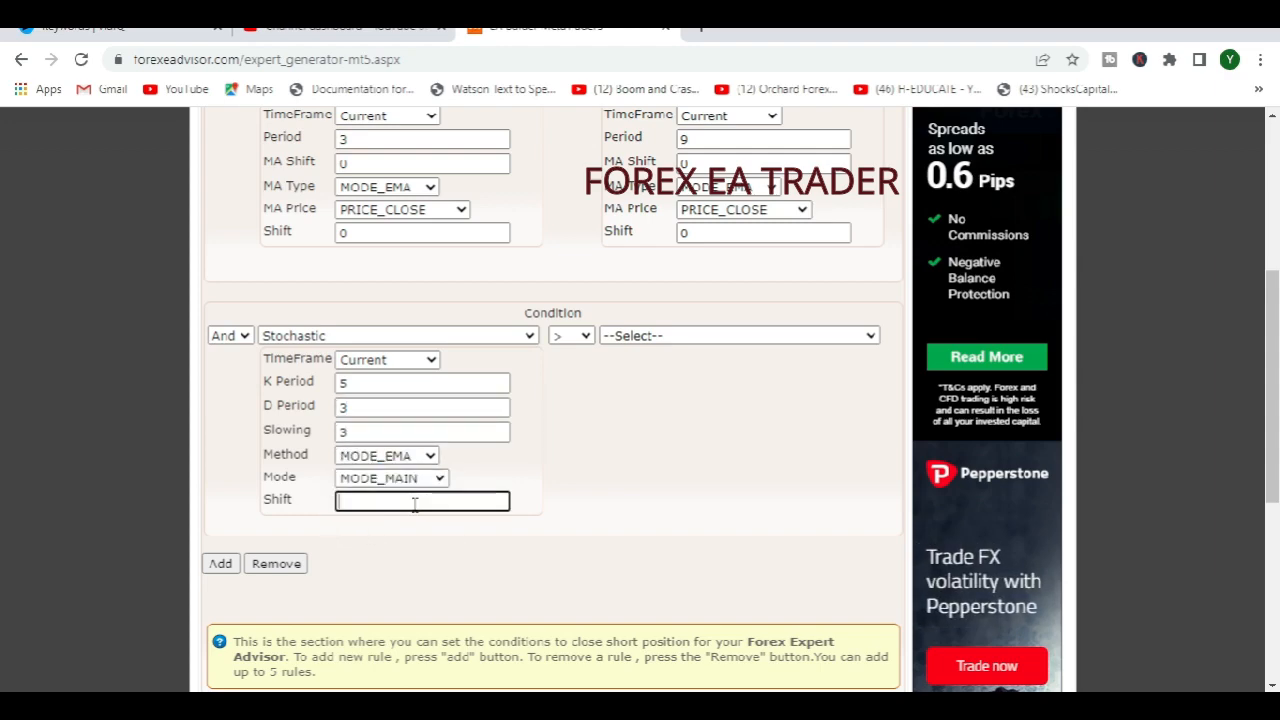
pyautogui.write('0')
pyautogui.click(563, 503)
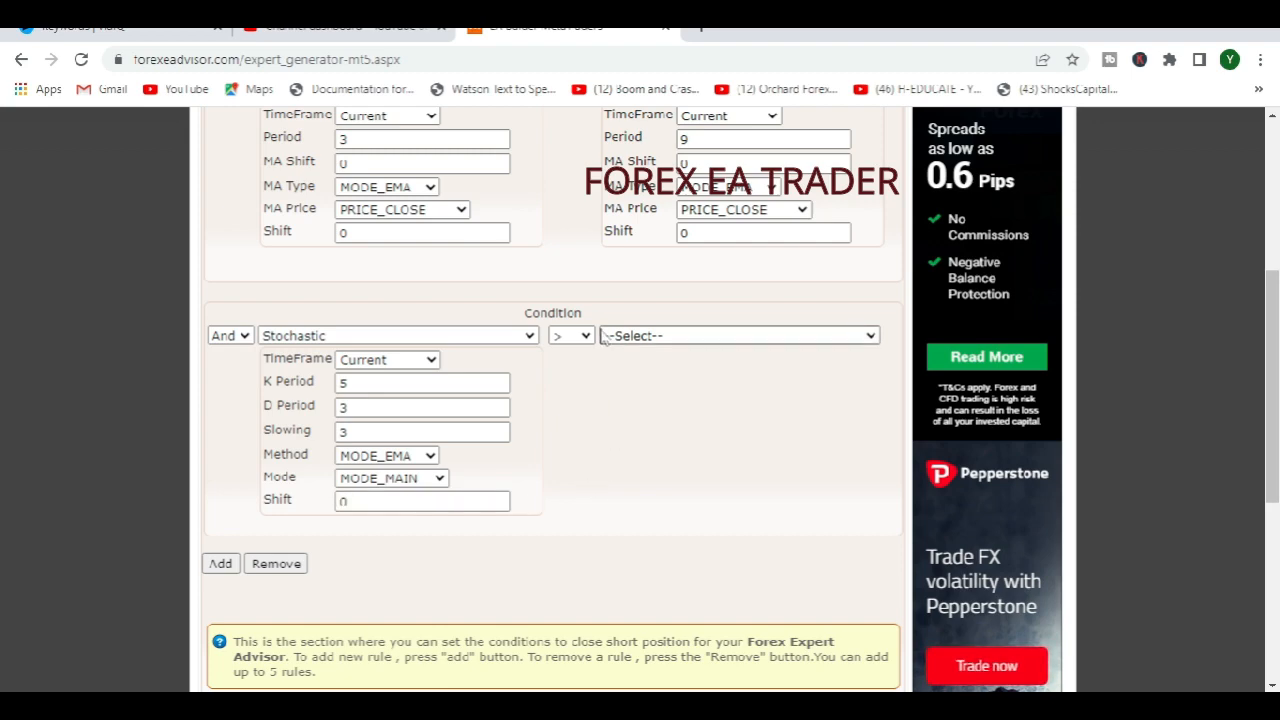
# Choose Value as the second element of the Close Sell Stochastic condition and enter 20
pyautogui.click(729, 337)
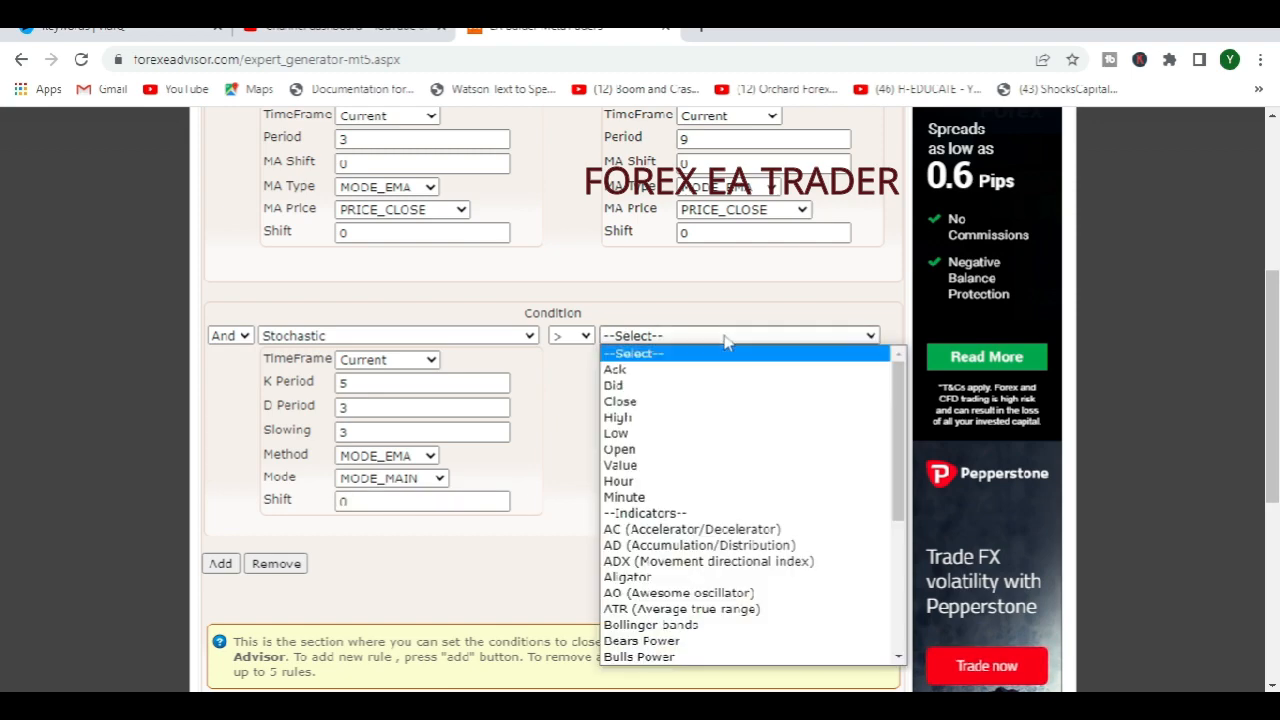
pyautogui.click(654, 466)
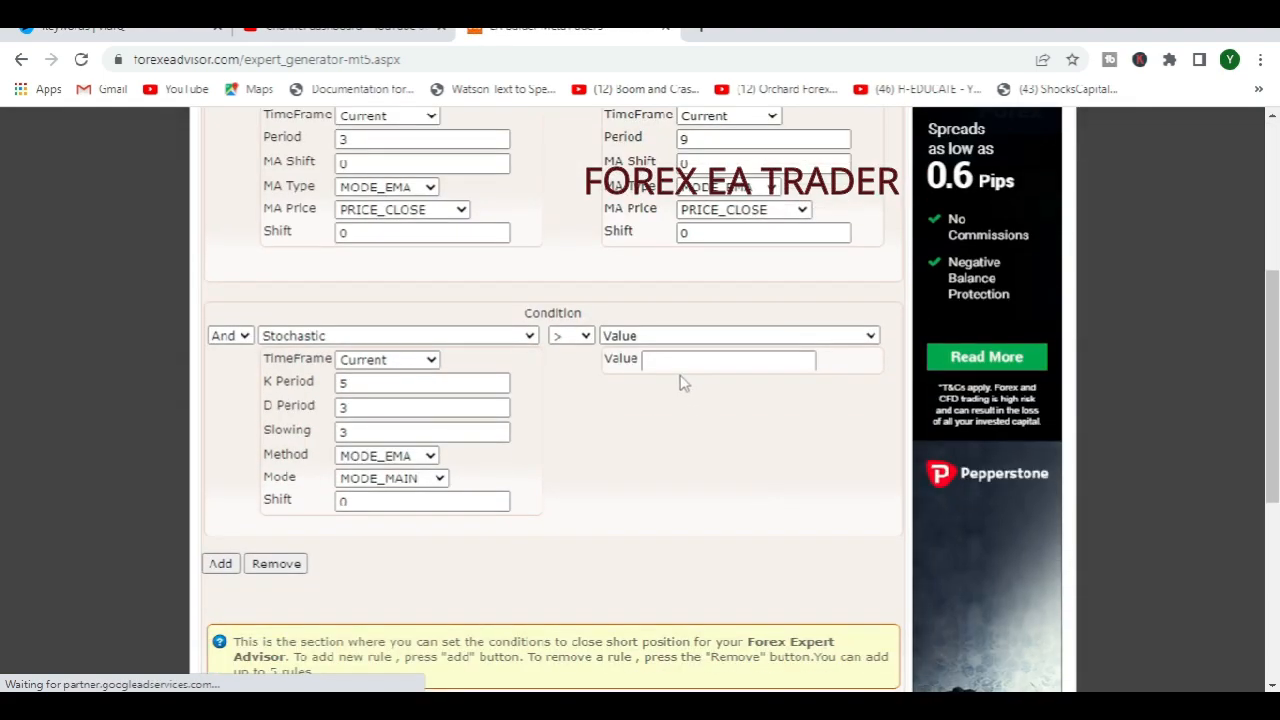
pyautogui.click(680, 362)
pyautogui.write('20')
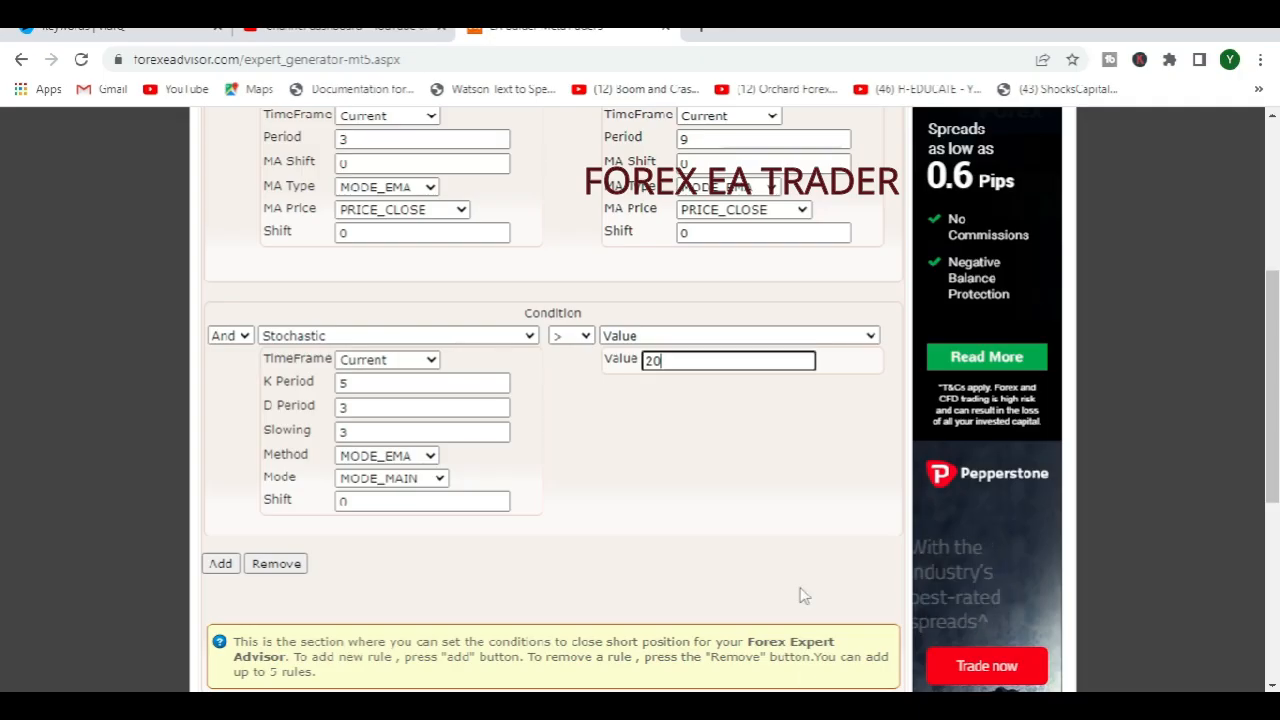
# Review the Close Sell moving average and Stochastic conditions
pyautogui.scroll(-3, 574, 489)
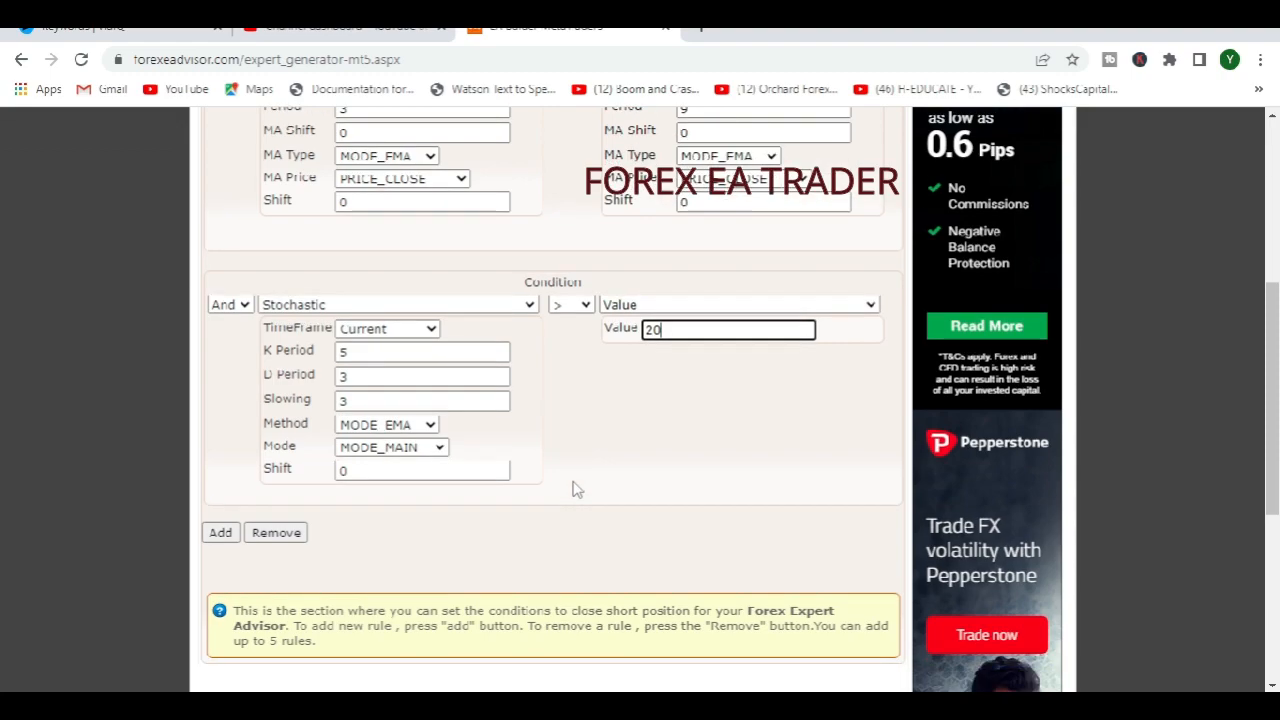
pyautogui.scroll(3, 578, 334)
pyautogui.scroll(4, 574, 337)
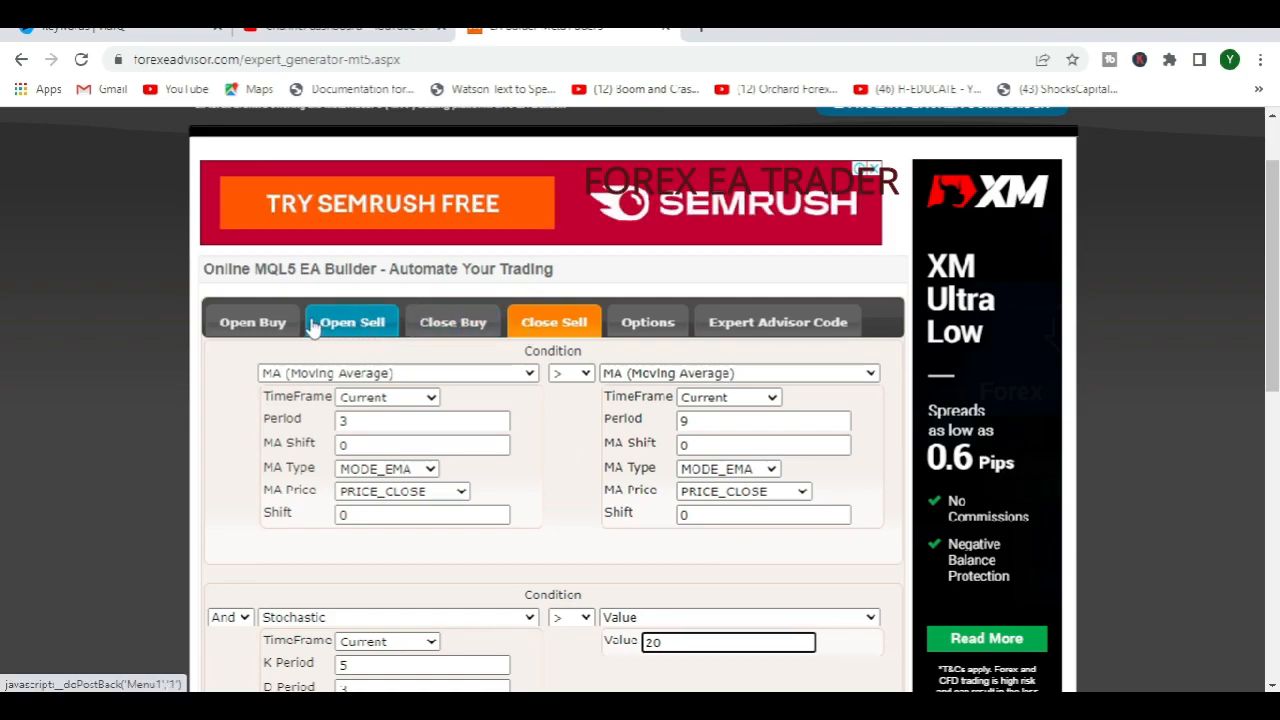
pyautogui.scroll(-4, 580, 470)
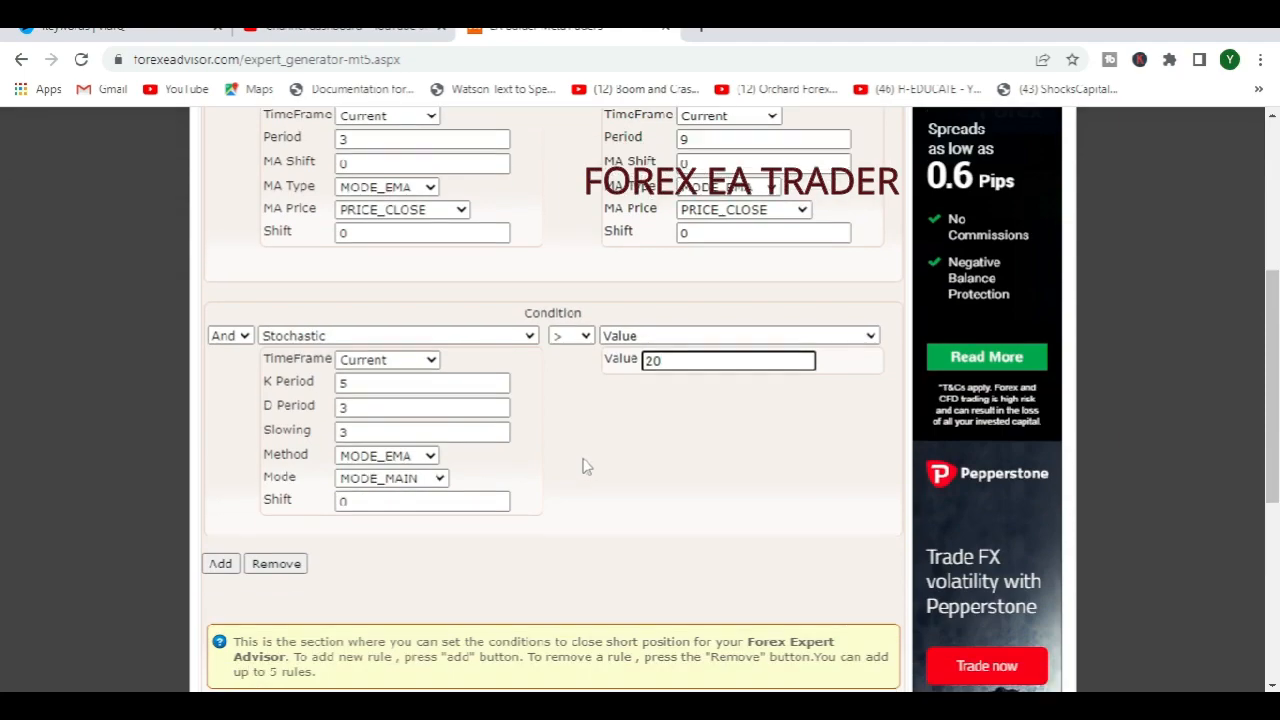
pyautogui.scroll(5, 591, 471)
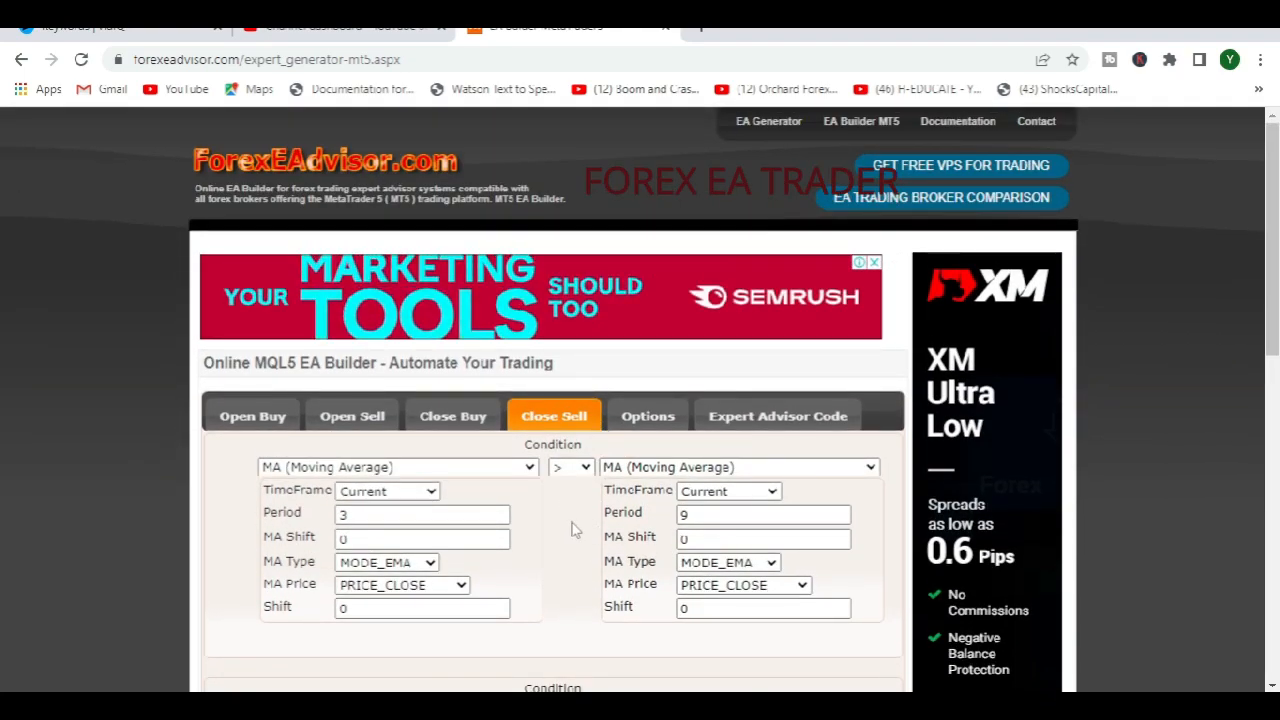
pyautogui.scroll(-5, 590, 500)
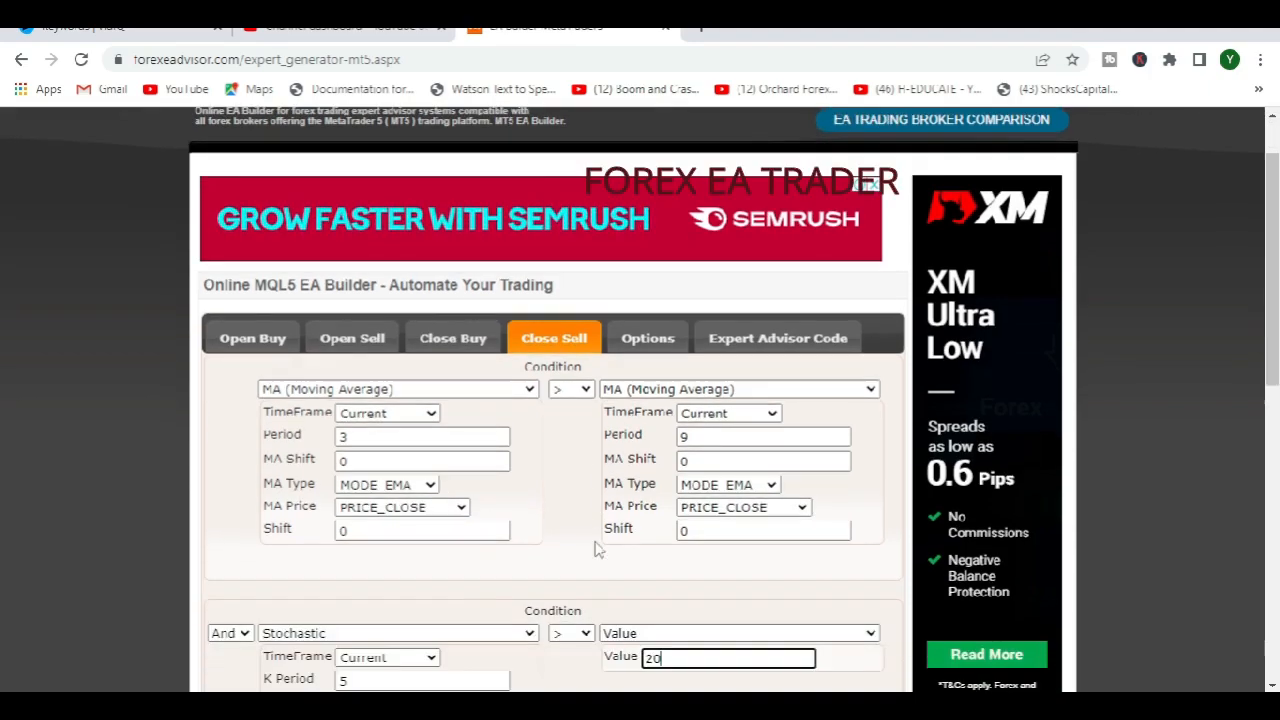
pyautogui.scroll(2, 601, 430)
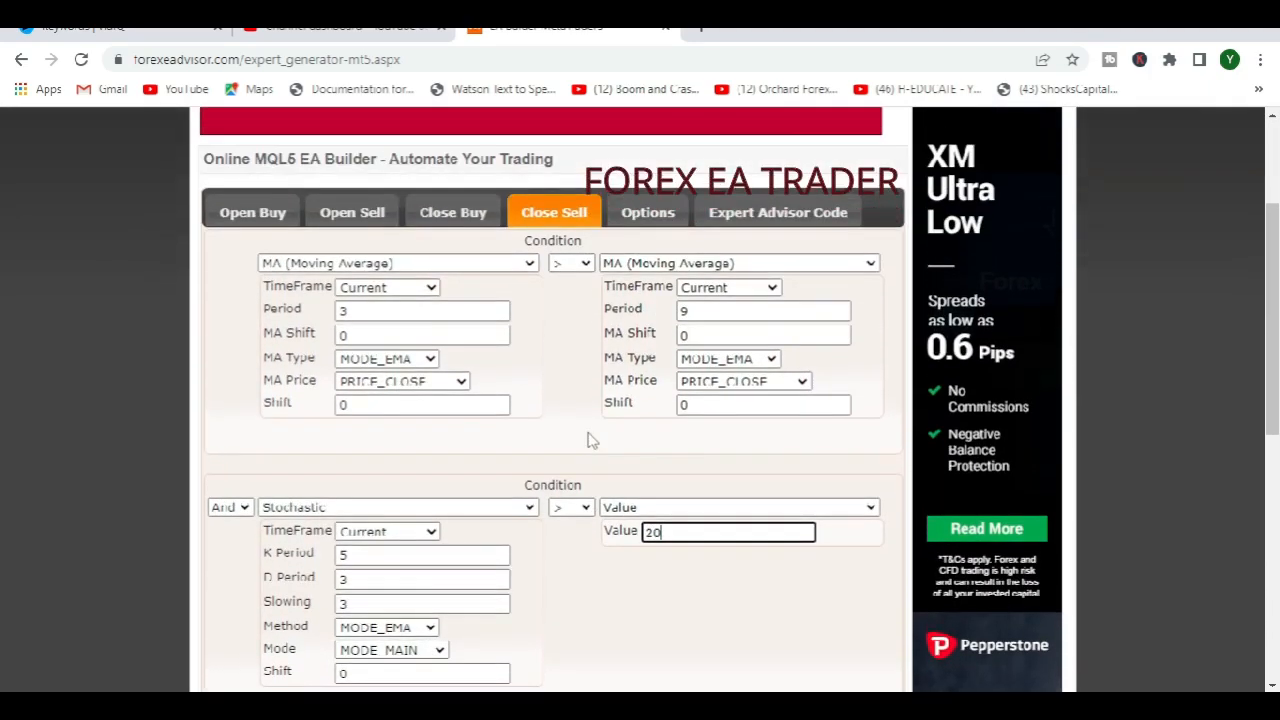
pyautogui.scroll(-1, 605, 427)
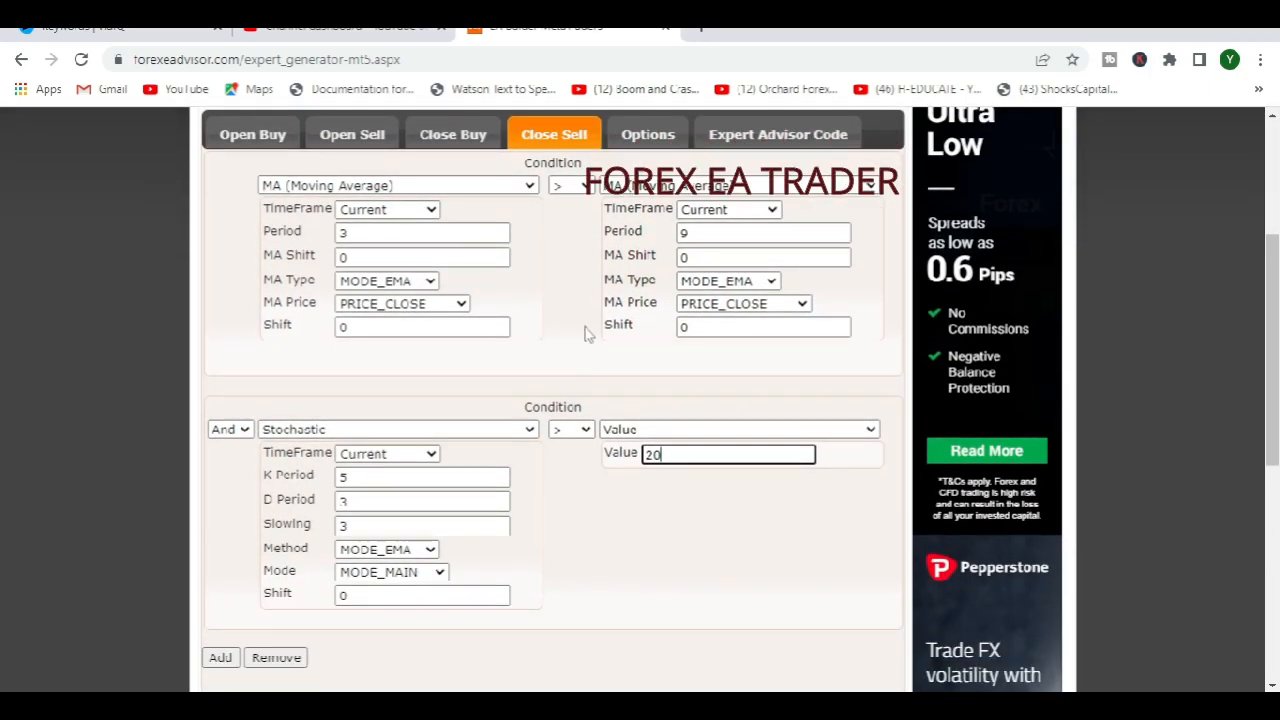
pyautogui.scroll(-2, 585, 336)
pyautogui.scroll(3, 574, 386)
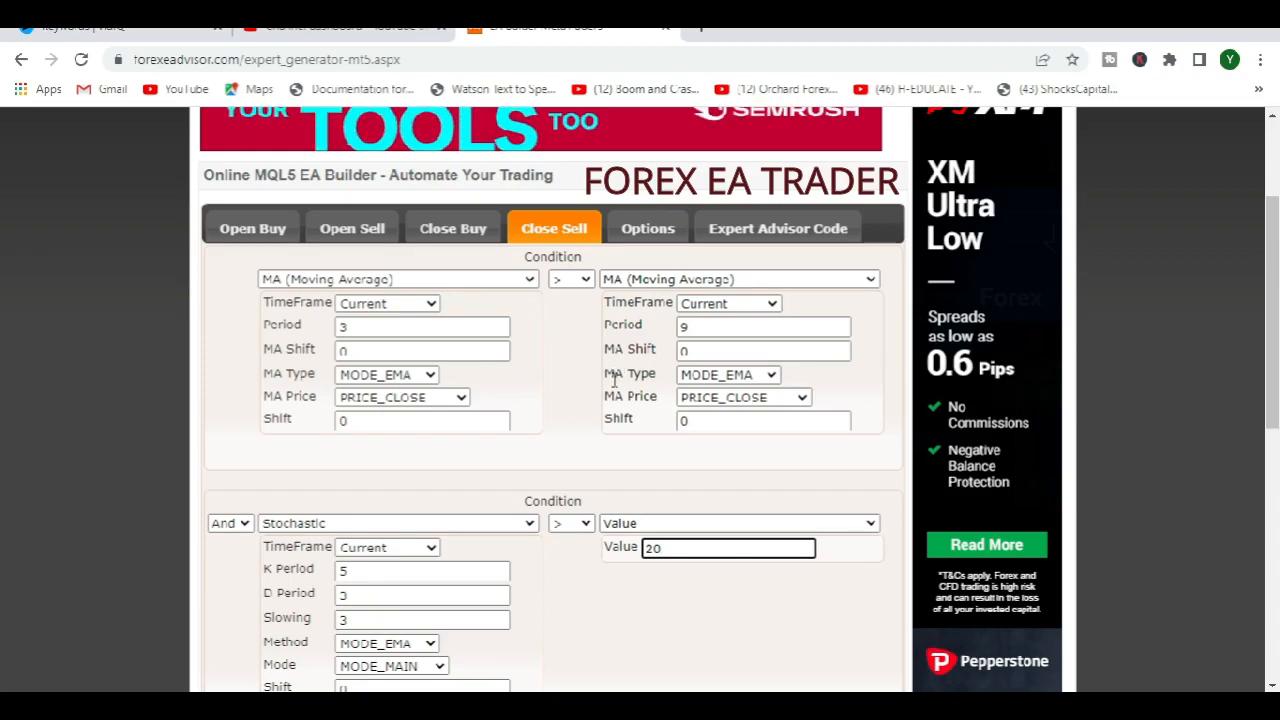
pyautogui.scroll(3, 613, 372)
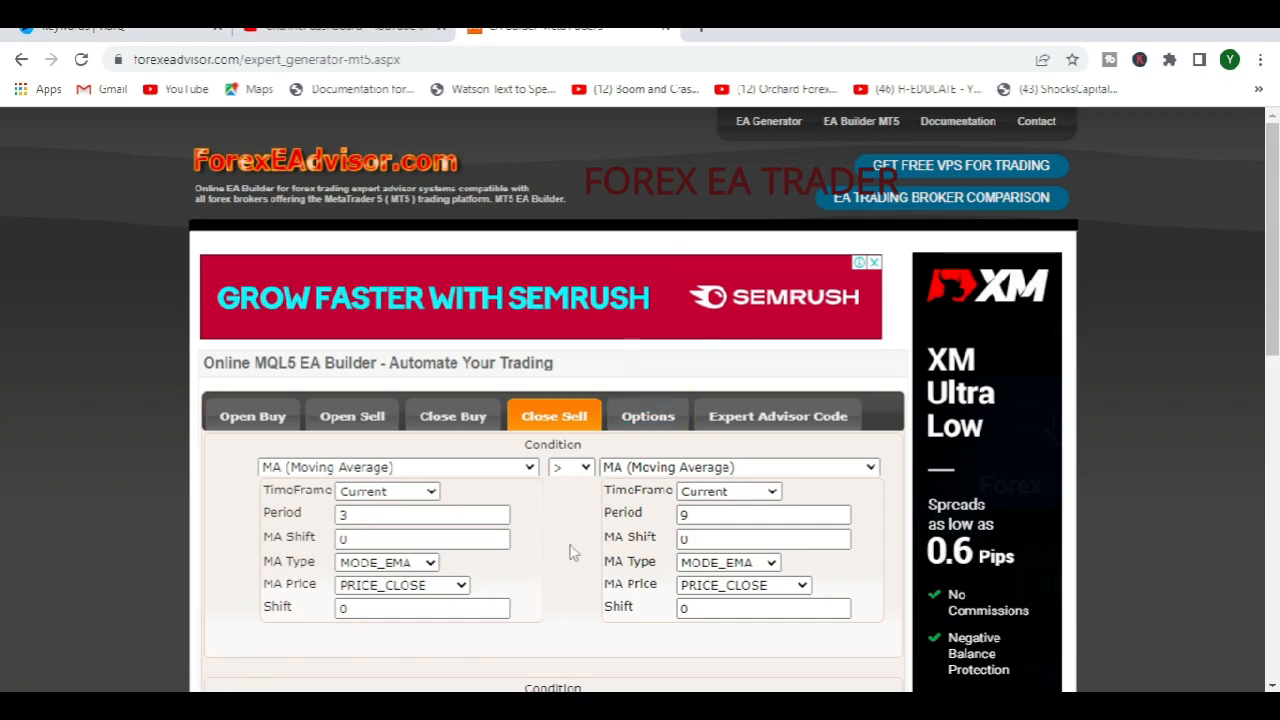
pyautogui.scroll(-3, 571, 546)
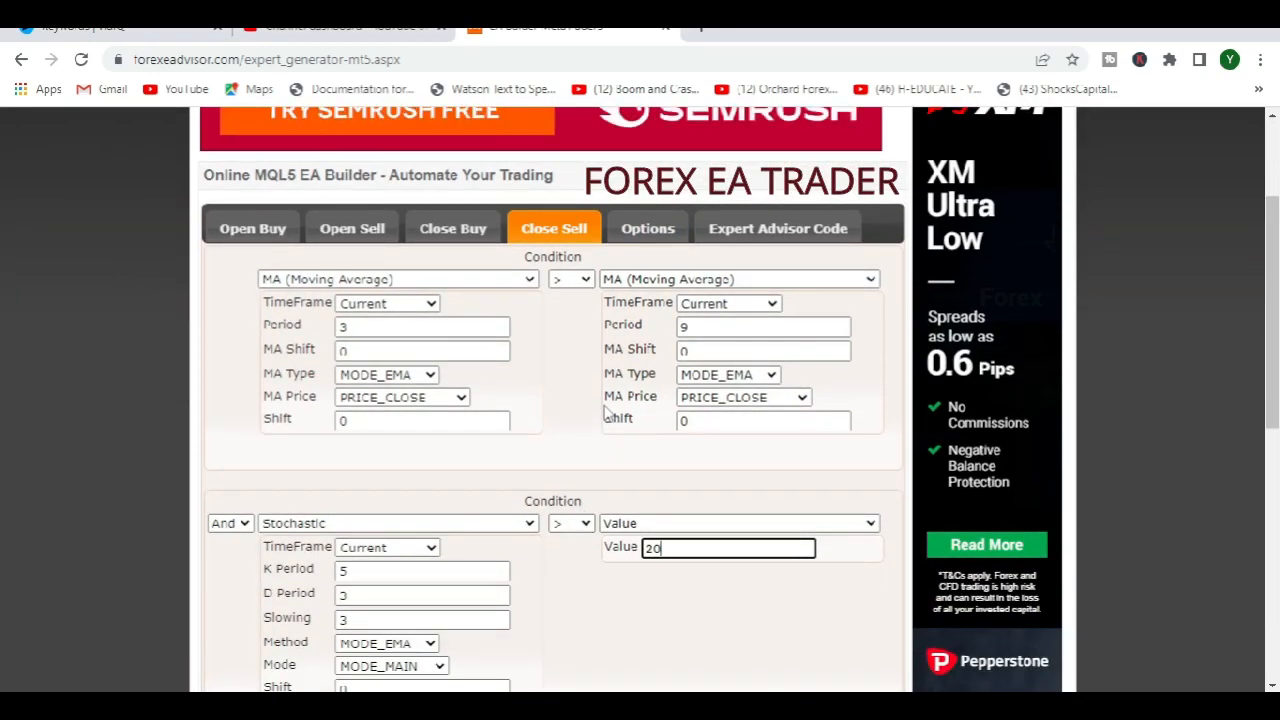
# Open the expert advisor's options and set the Expert Magic Number to 1003456
pyautogui.click(648, 231)
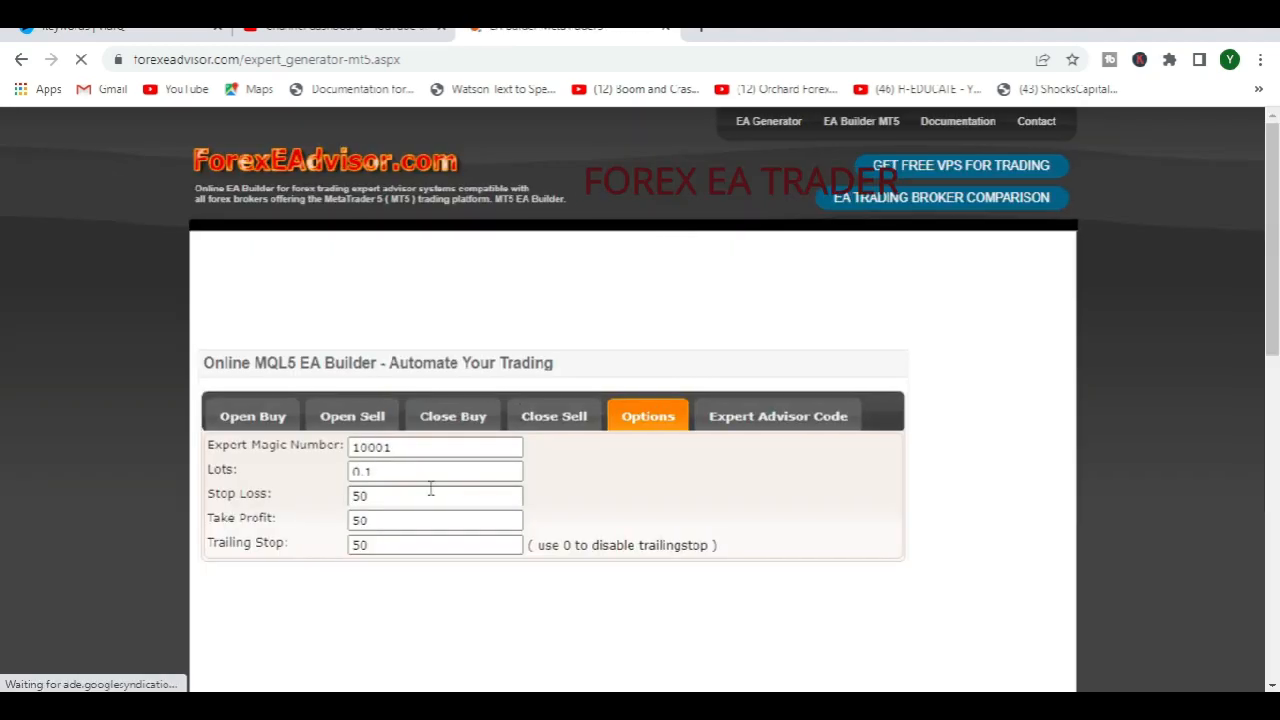
pyautogui.moveTo(378, 450); pyautogui.dragTo(453, 450)
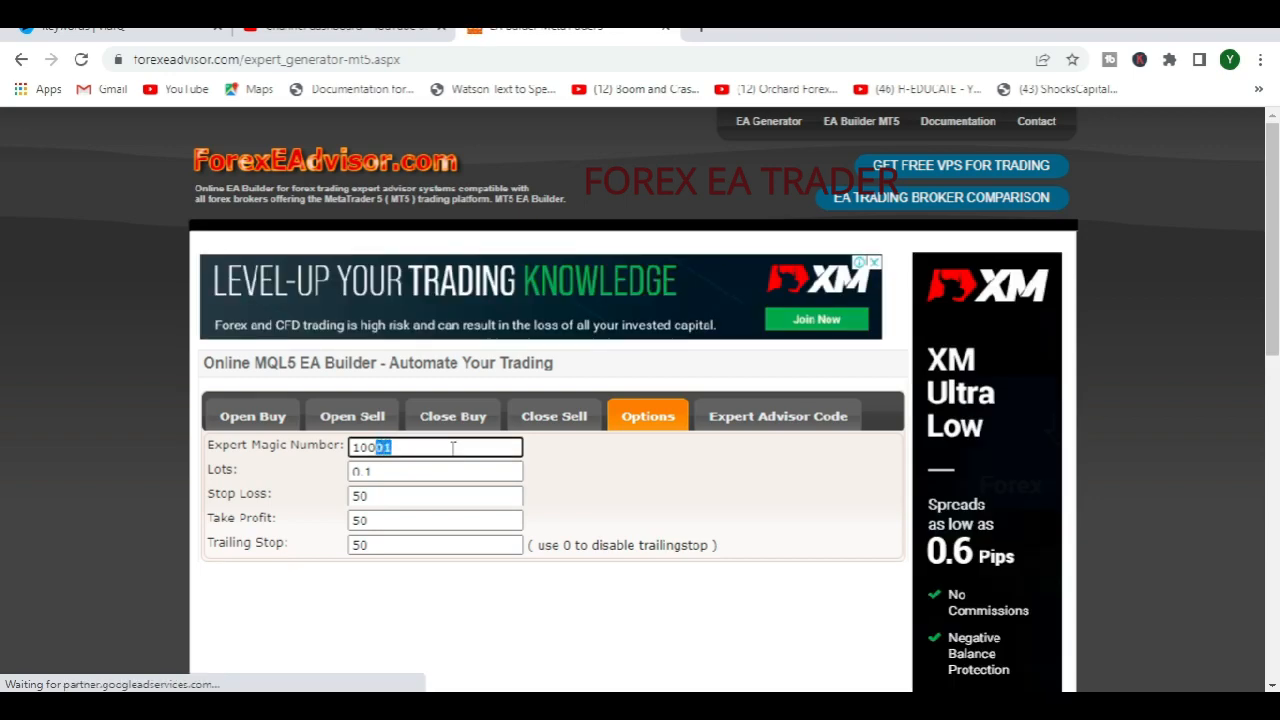
pyautogui.write('3456')
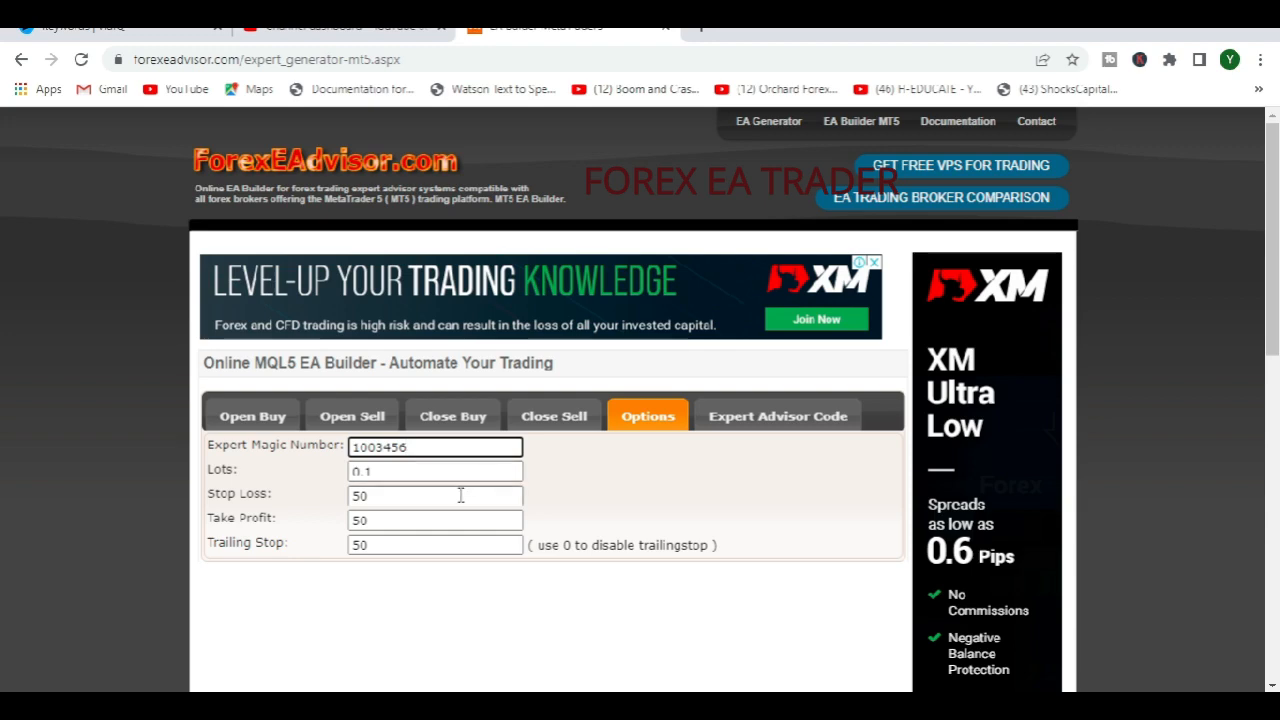
pyautogui.click(576, 492)
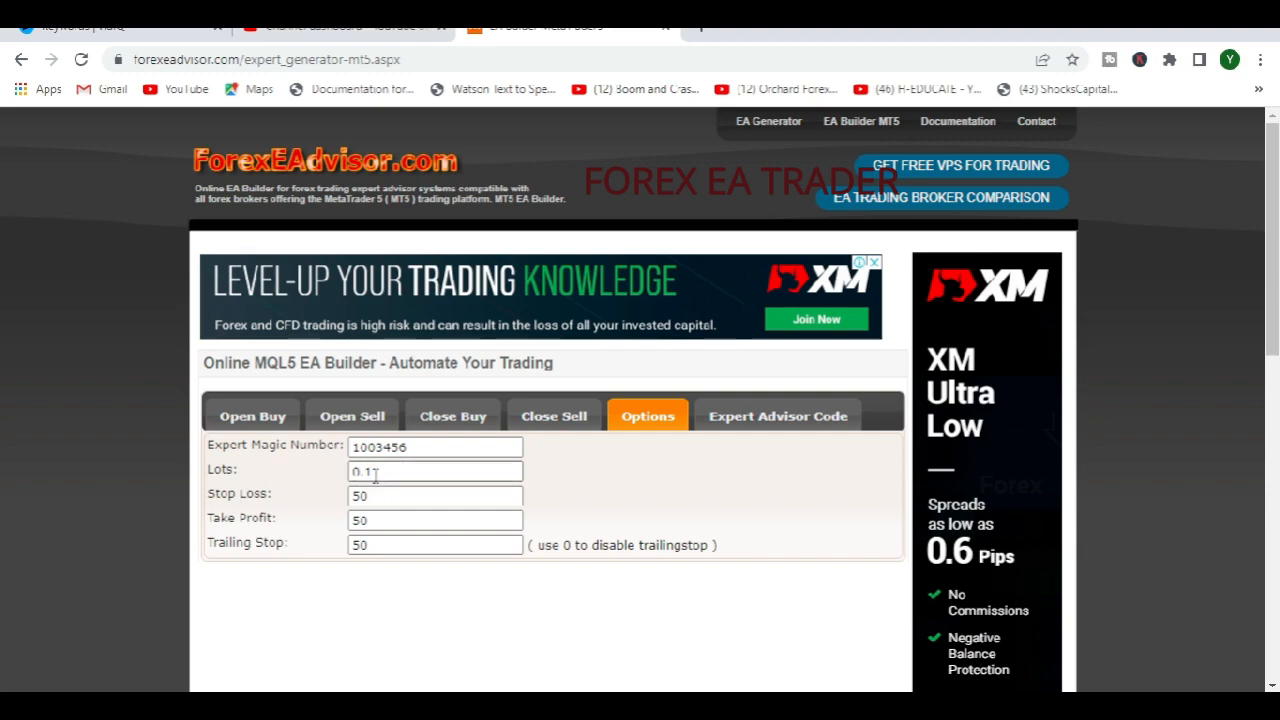
# Set the expert advisor's lot size to 0.2
pyautogui.click(389, 472)
pyautogui.click(438, 512)
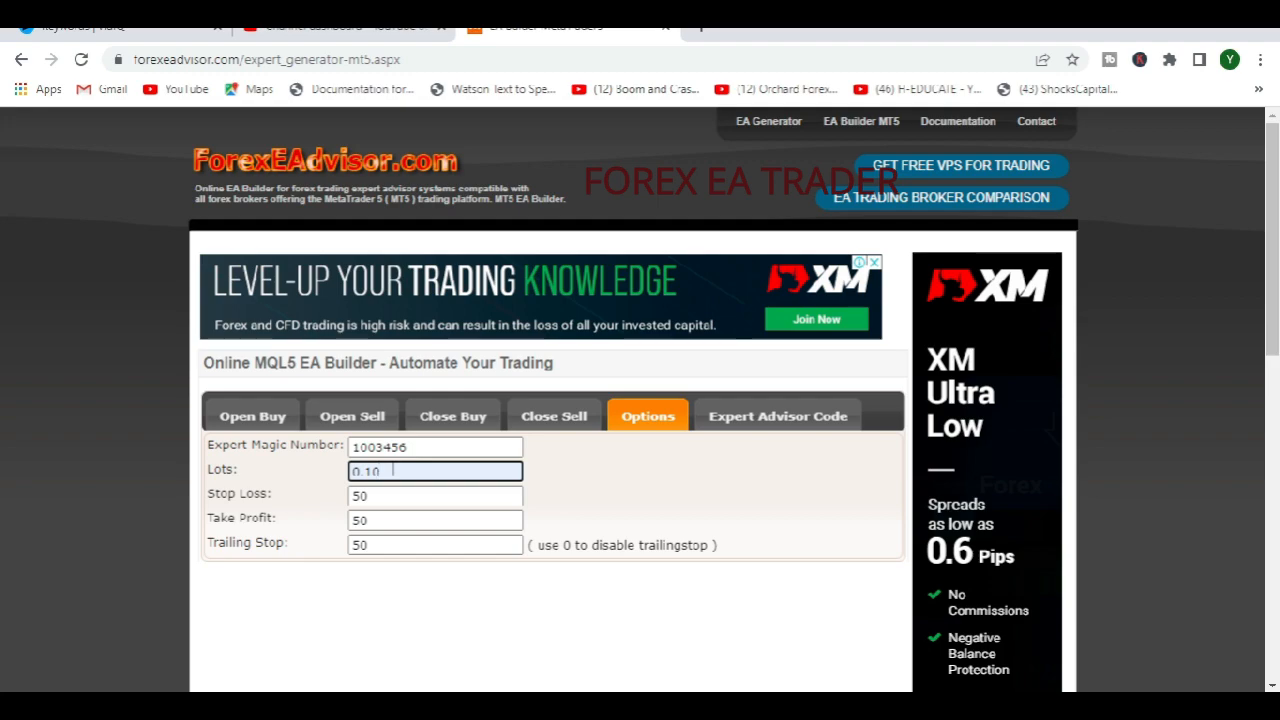
pyautogui.moveTo(367, 472); pyautogui.dragTo(424, 472)
pyautogui.write('2')
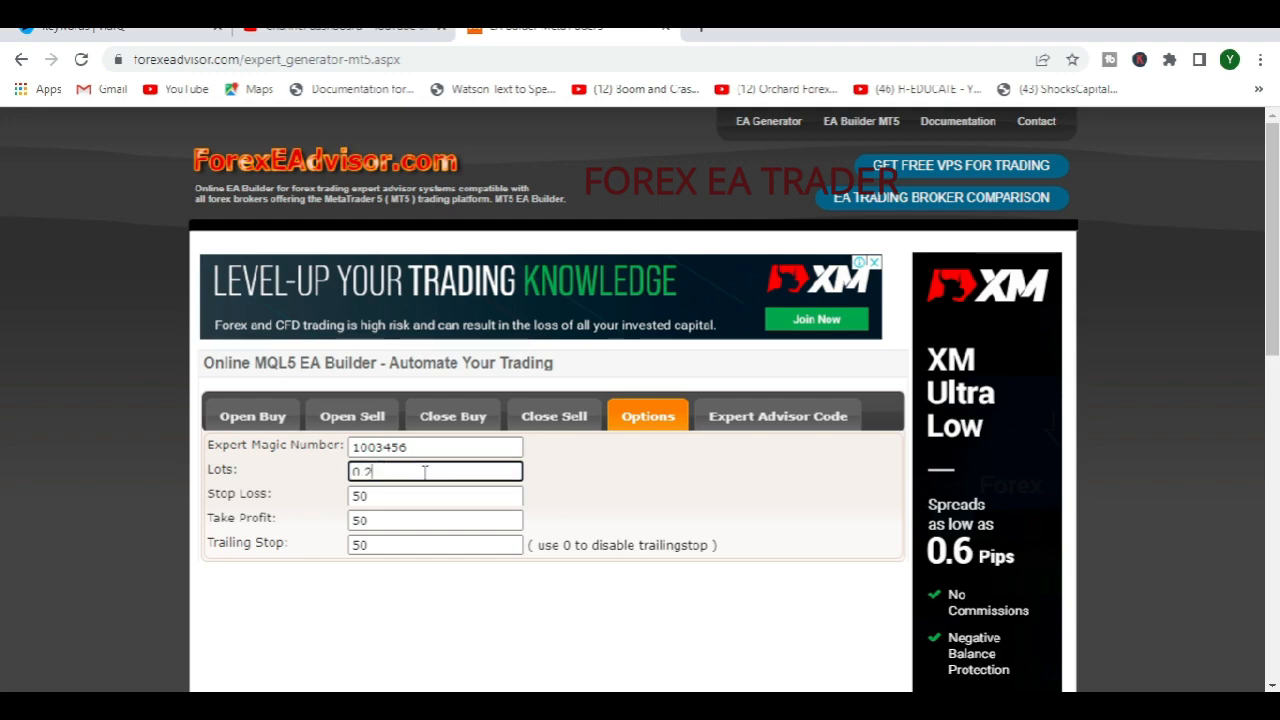
pyautogui.click(381, 499)
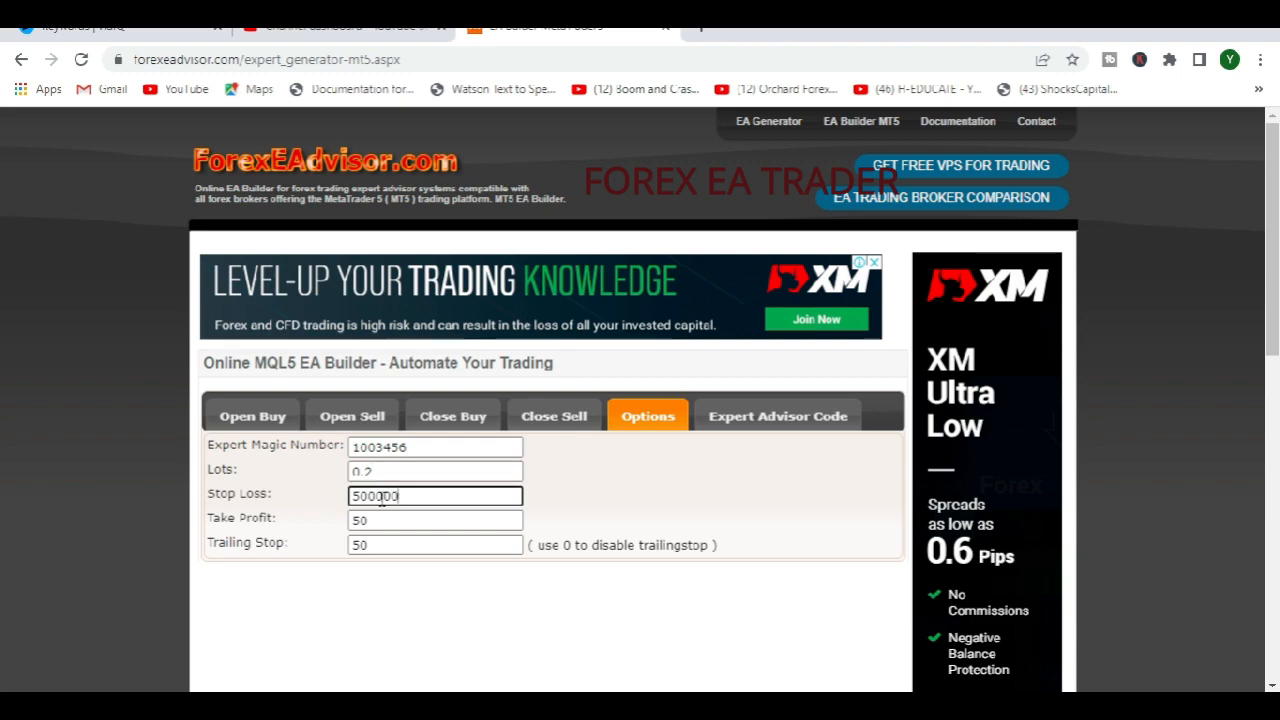
pyautogui.moveTo(368, 497); pyautogui.dragTo(492, 497)
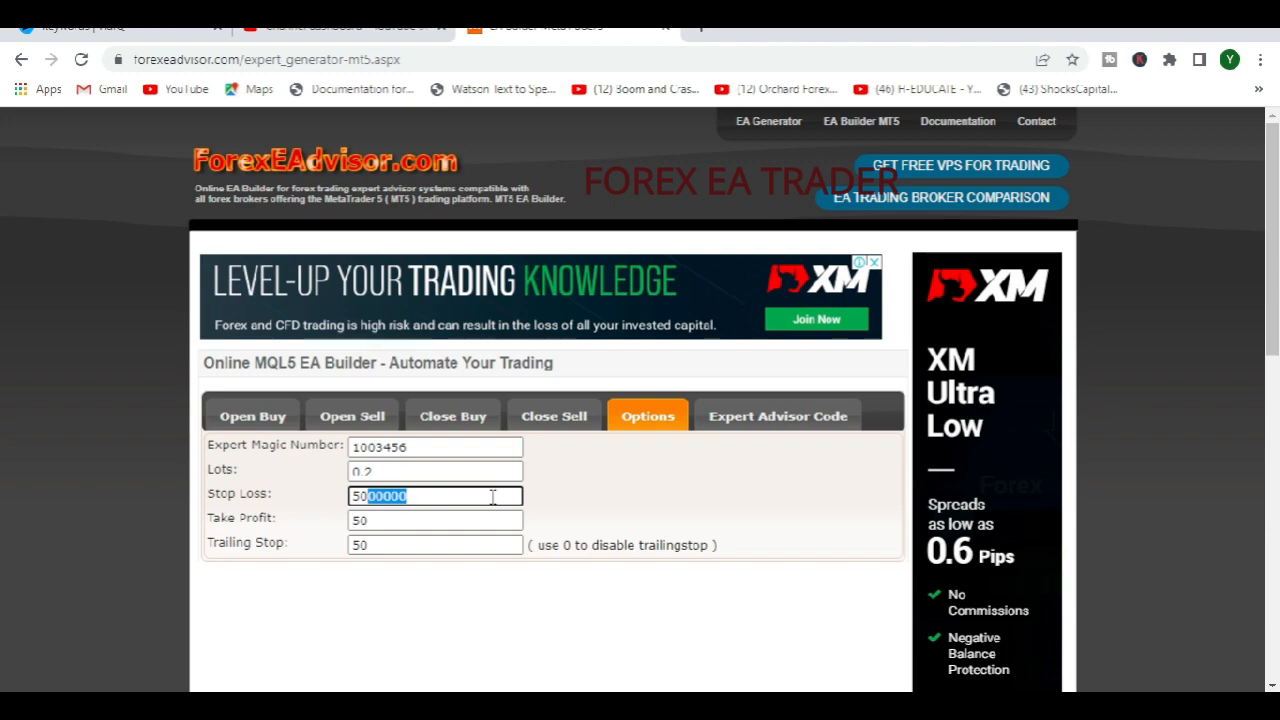
pyautogui.press('BackSpace')
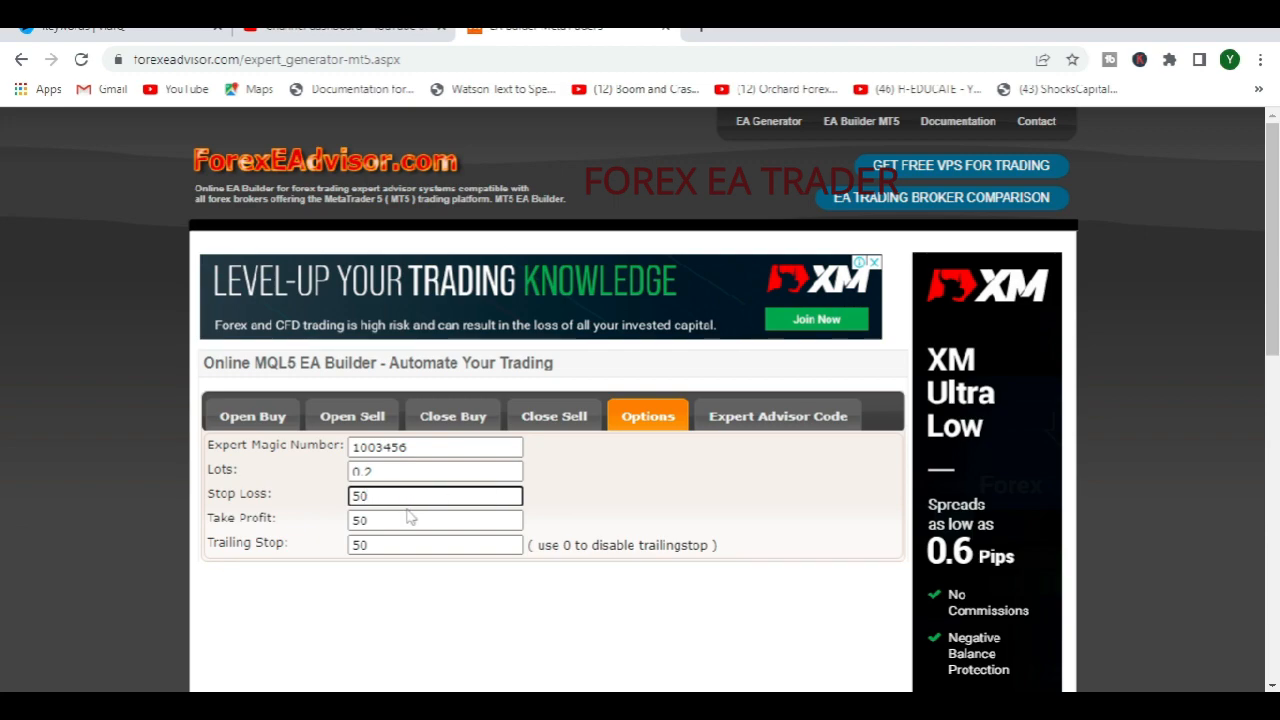
pyautogui.moveTo(387, 497); pyautogui.dragTo(300, 500)
pyautogui.write('0')
pyautogui.moveTo(362, 497); pyautogui.dragTo(320, 501)
pyautogui.write('5')
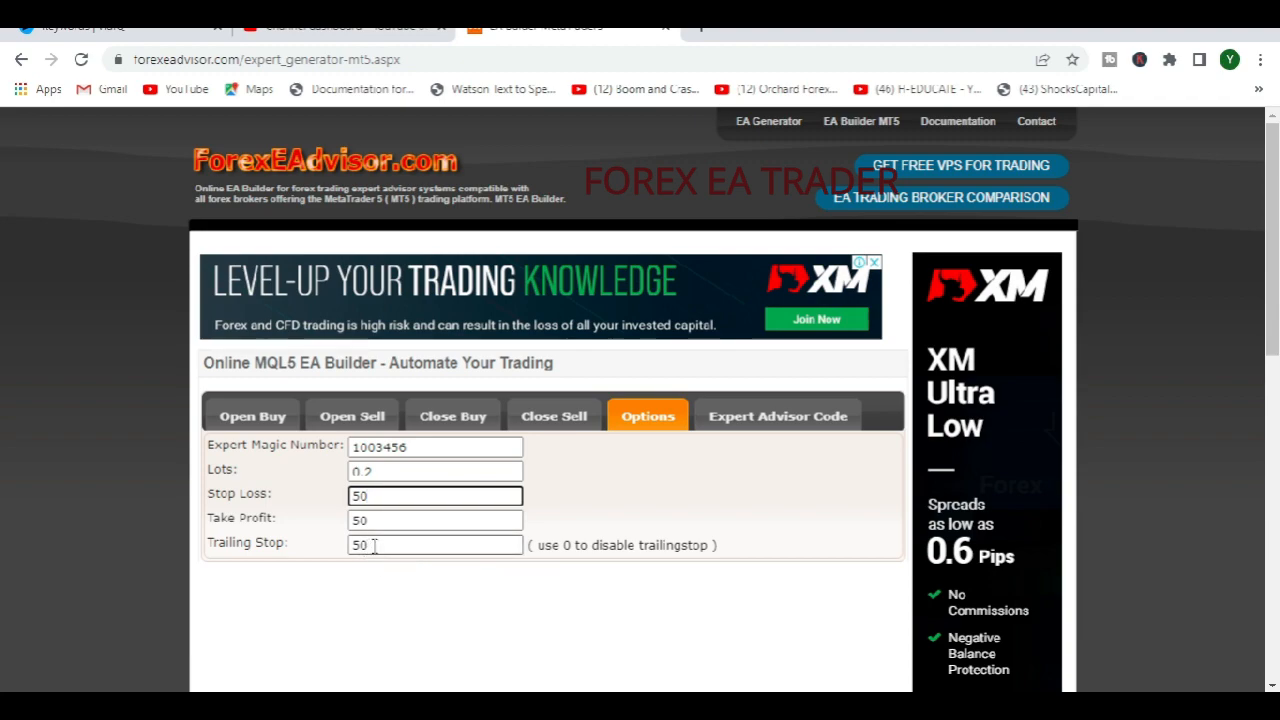
# Set the expert advisor's trailing stop to 30 and its take profit to 100
pyautogui.click(427, 543)
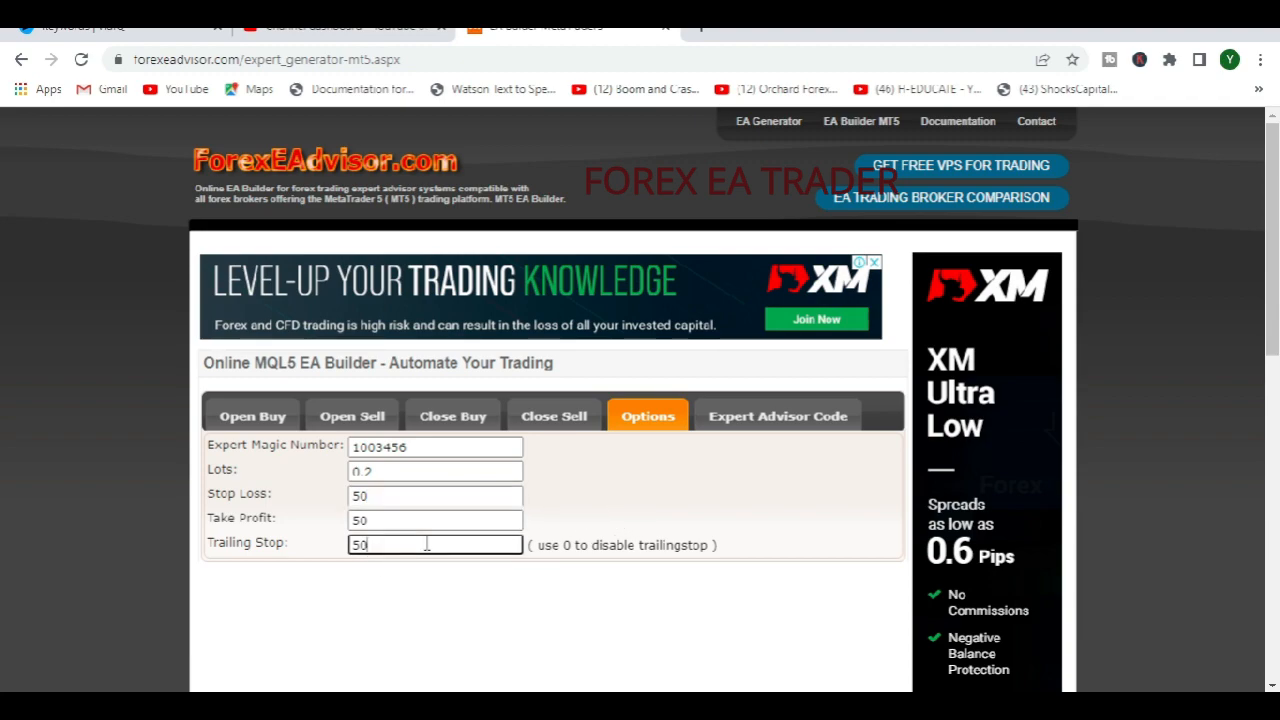
pyautogui.hotkey('ctrl', 'a')
pyautogui.write('3')
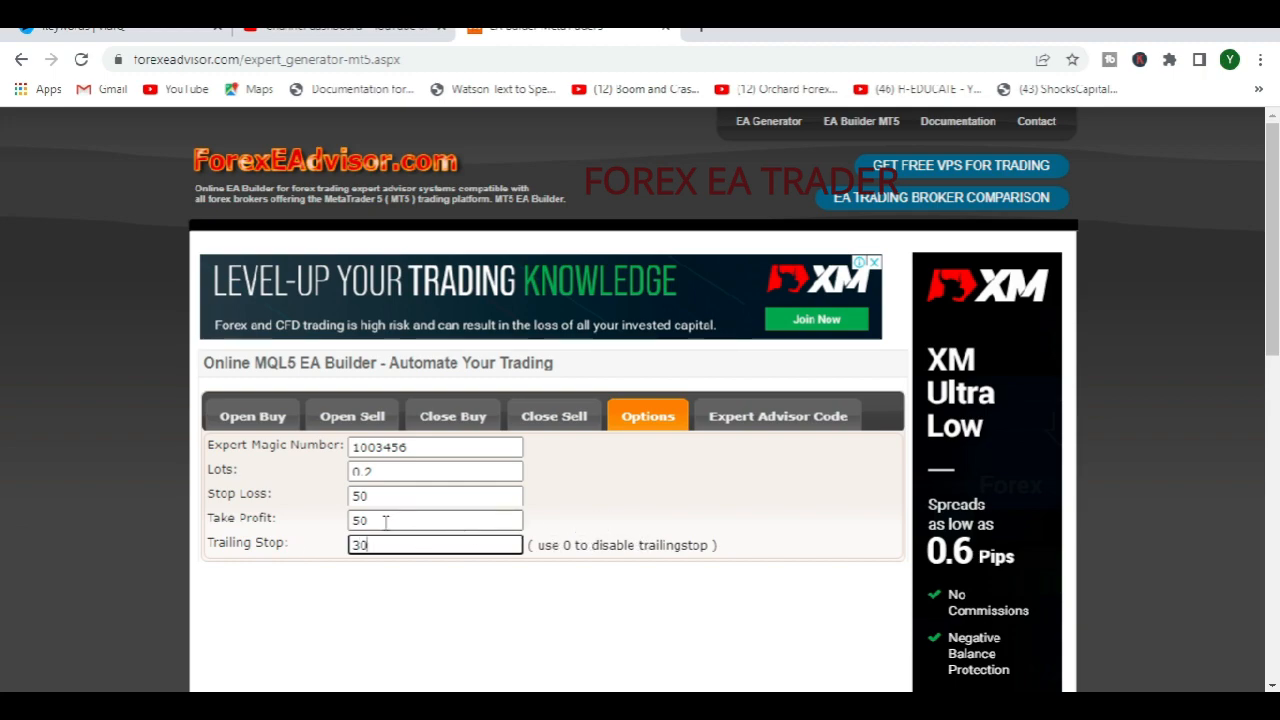
pyautogui.moveTo(385, 521); pyautogui.dragTo(289, 521)
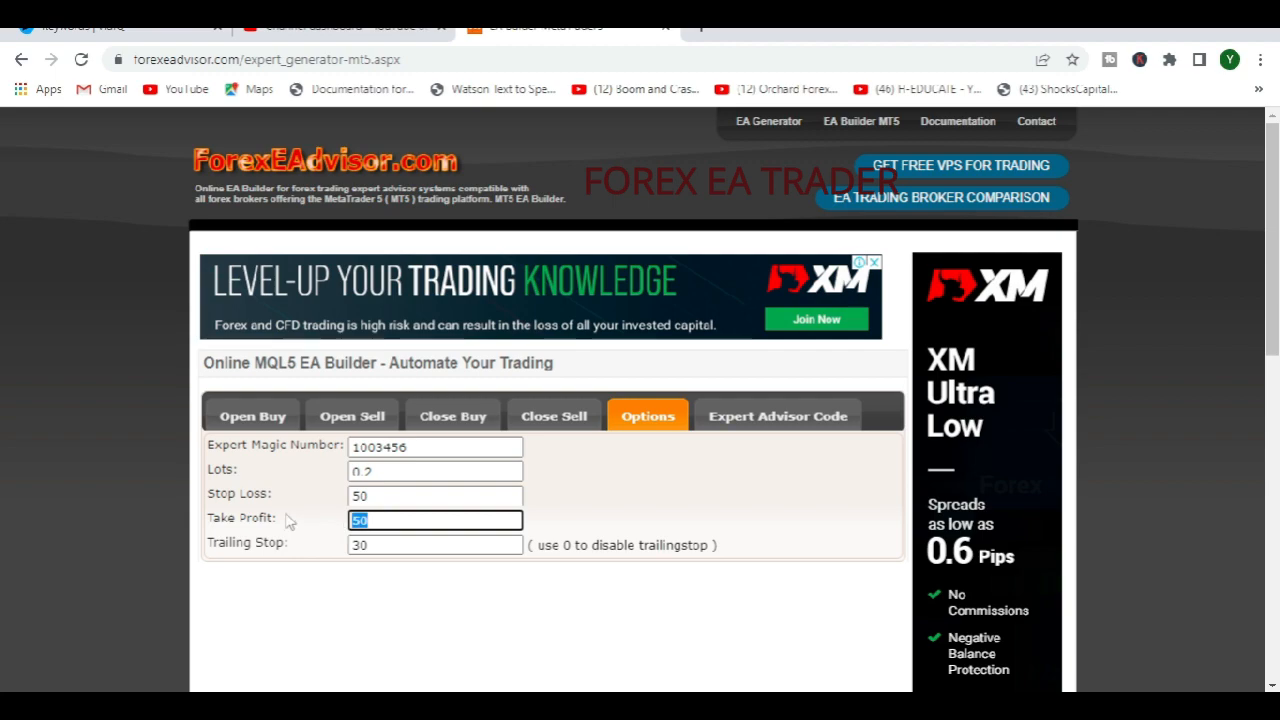
pyautogui.write('1000')
pyautogui.click(614, 534)
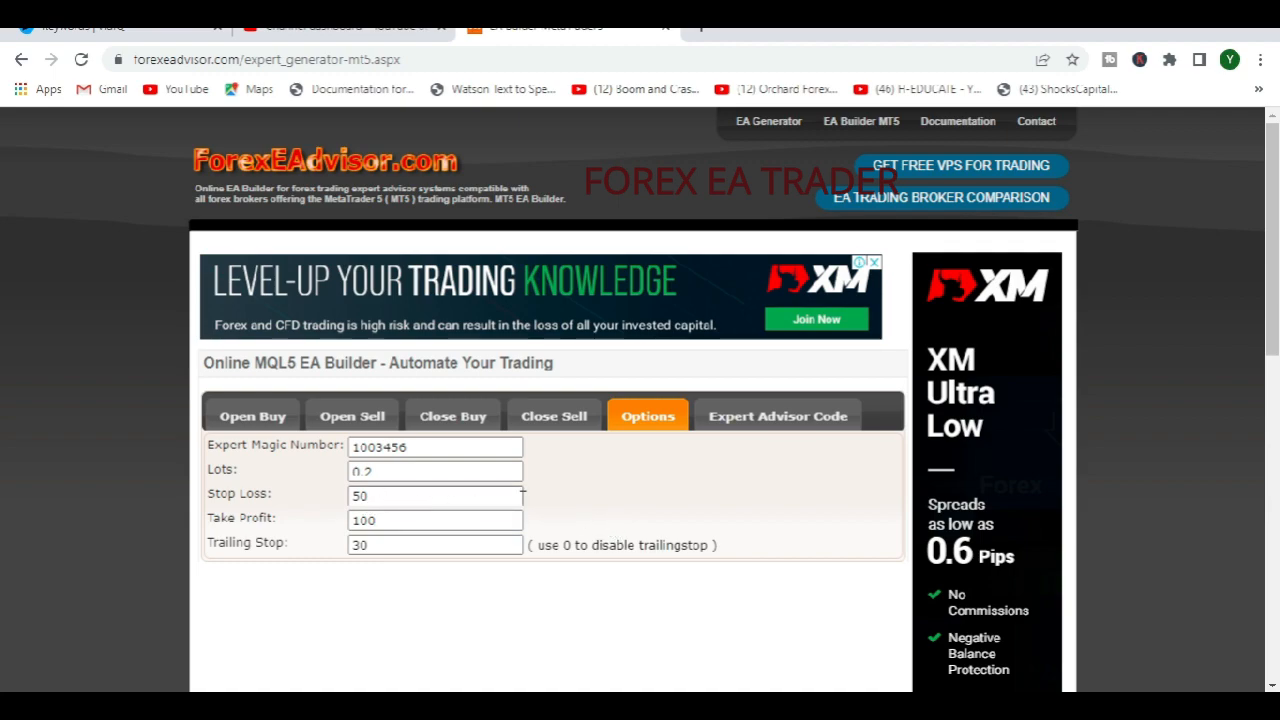
# Generate the MQL5 code of the expert advisor from the defined conditions and options
pyautogui.scroll(-4, 585, 500)
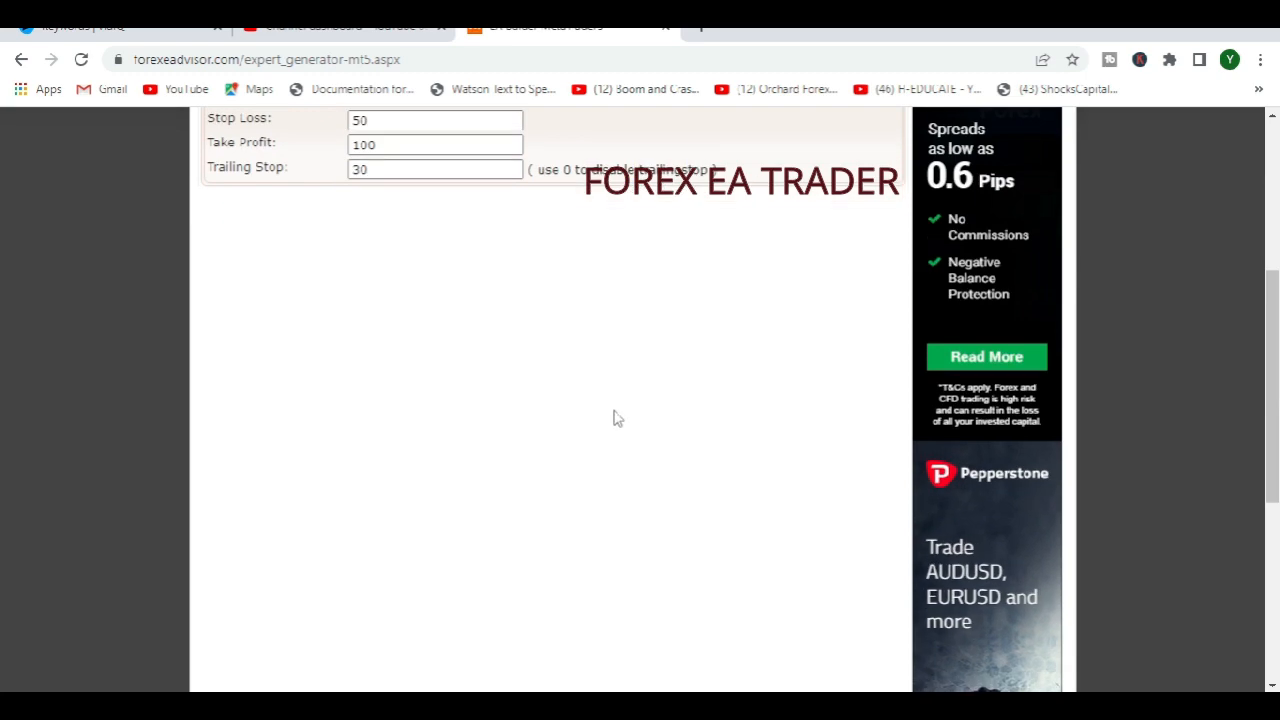
pyautogui.scroll(3, 617, 418)
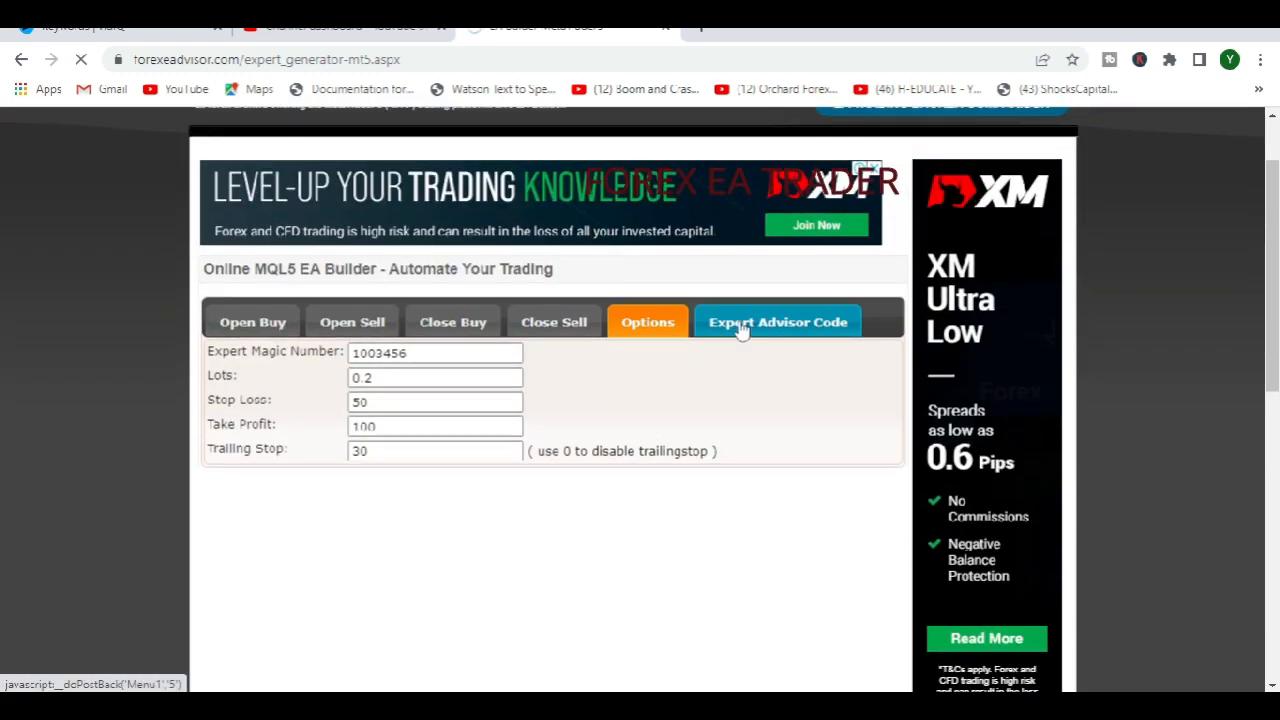
pyautogui.scroll(-2, 775, 350)
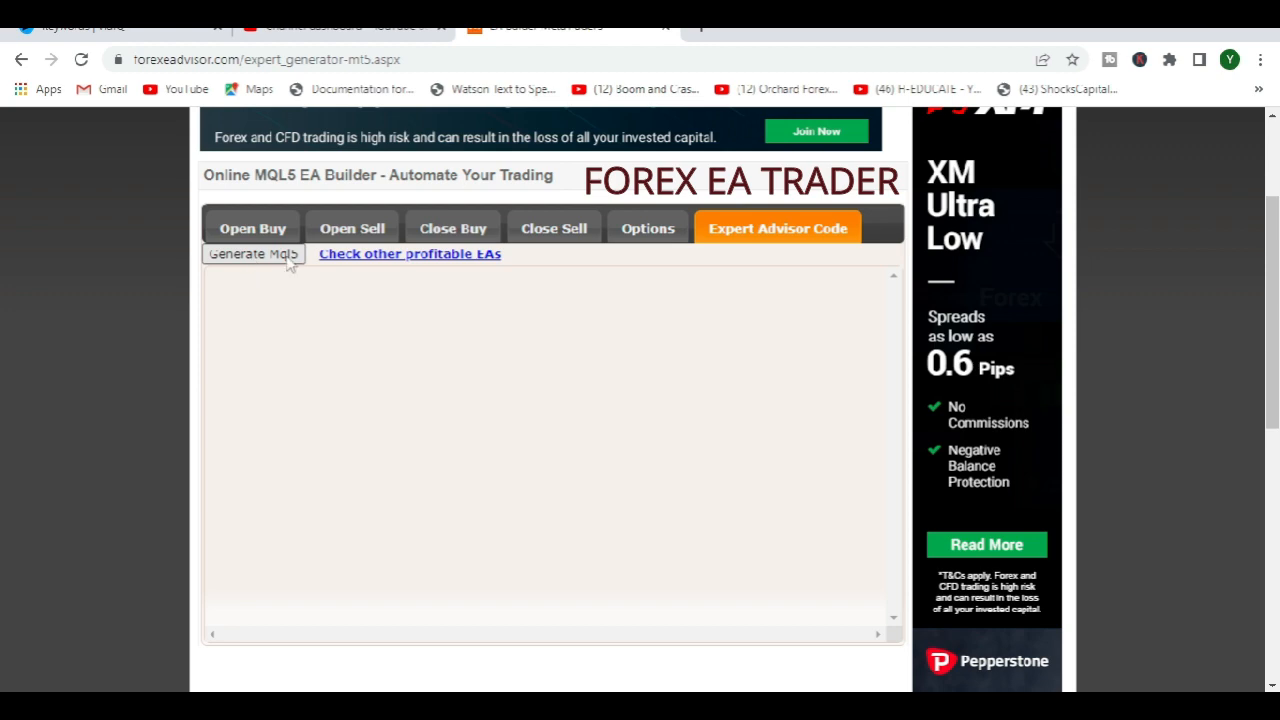
pyautogui.click(245, 259)
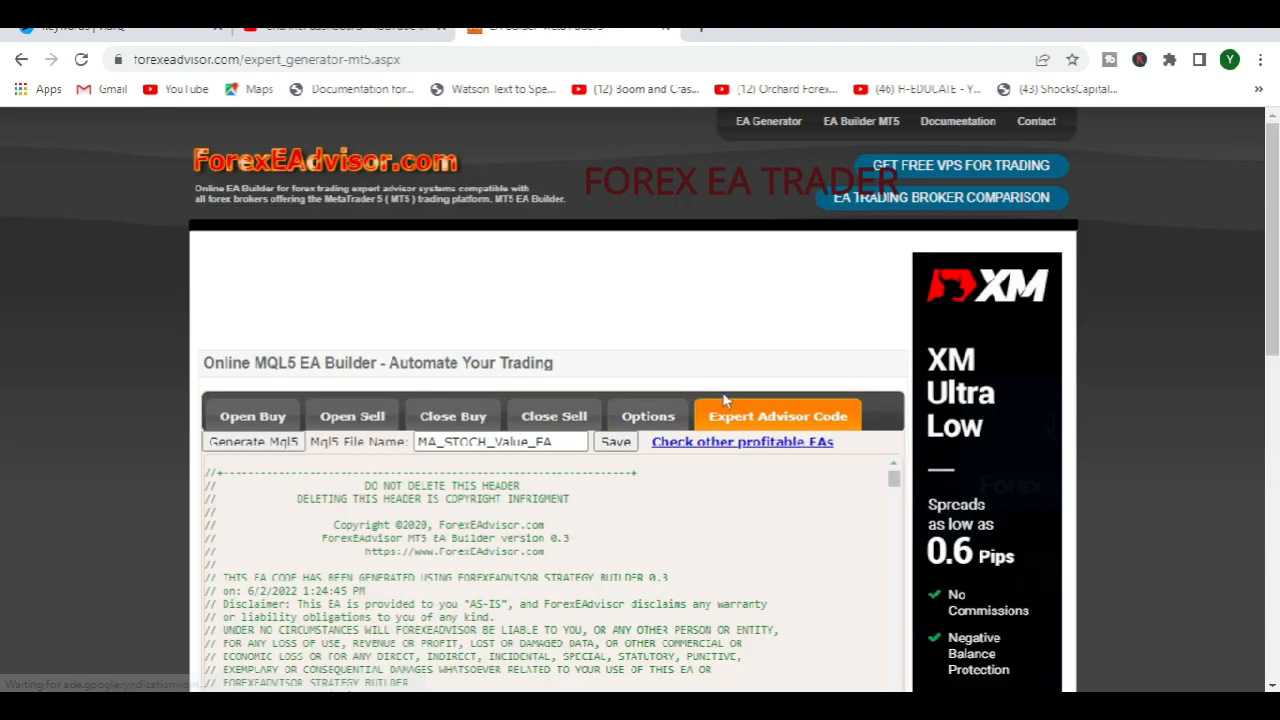
# Look through the generated MQL5 code from the header to the indicator functions
pyautogui.scroll(-3, 677, 357)
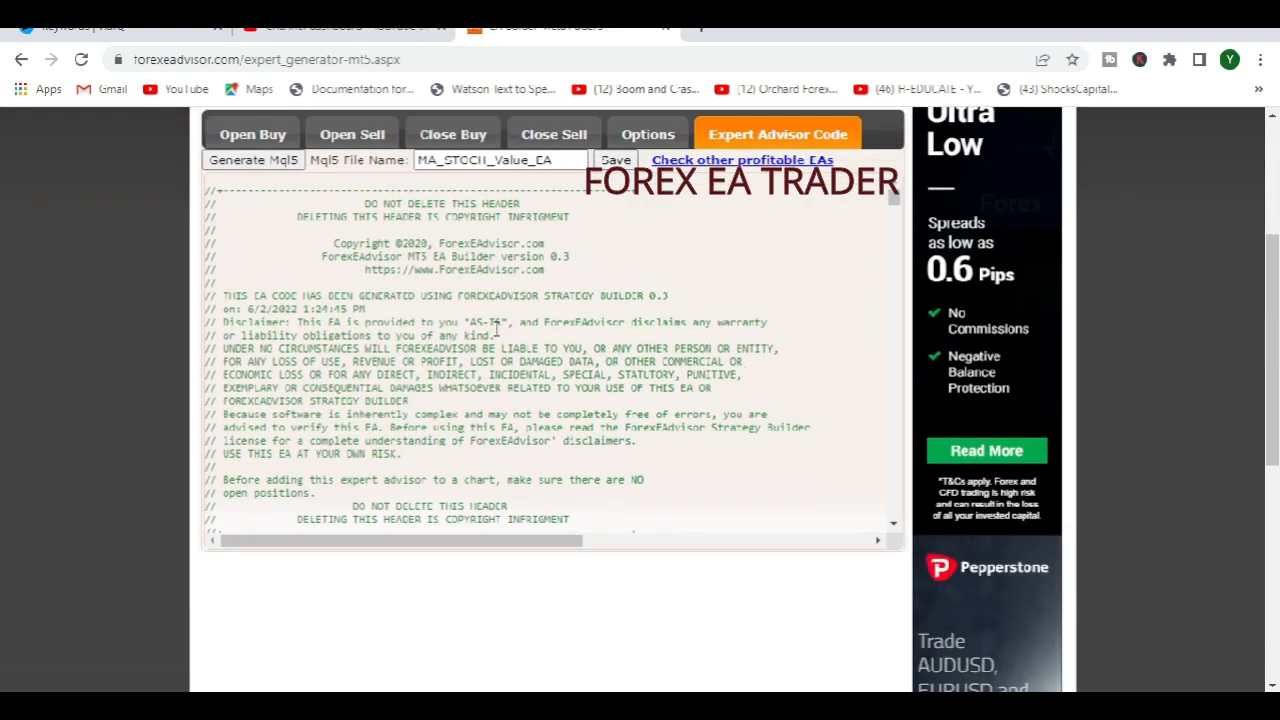
pyautogui.scroll(-2, 497, 330)
pyautogui.scroll(-6, 497, 330)
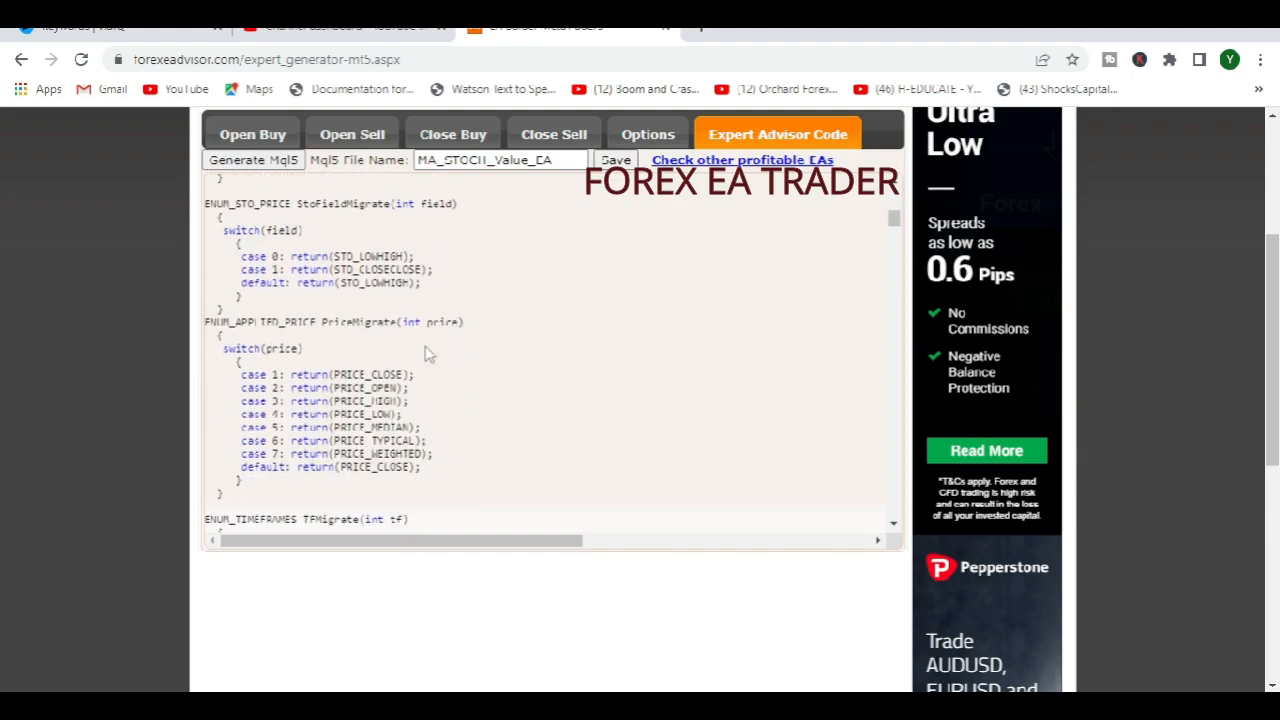
pyautogui.scroll(-8, 444, 349)
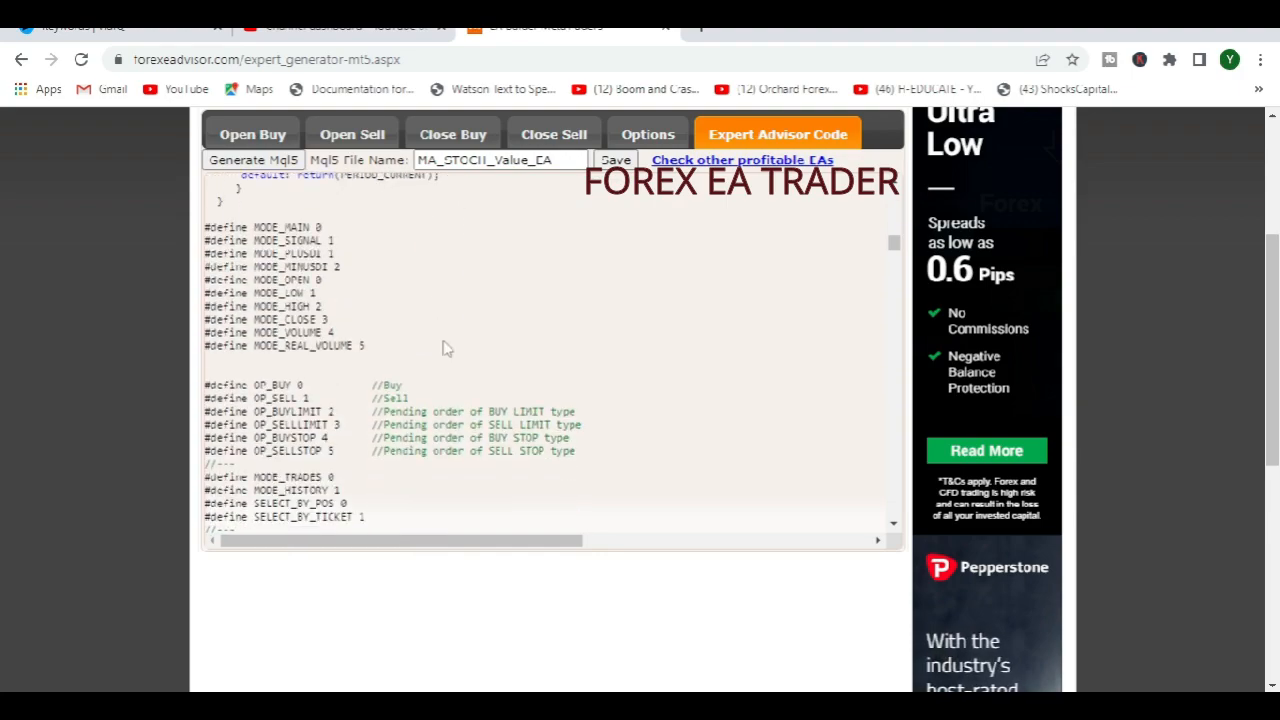
pyautogui.scroll(-10, 447, 348)
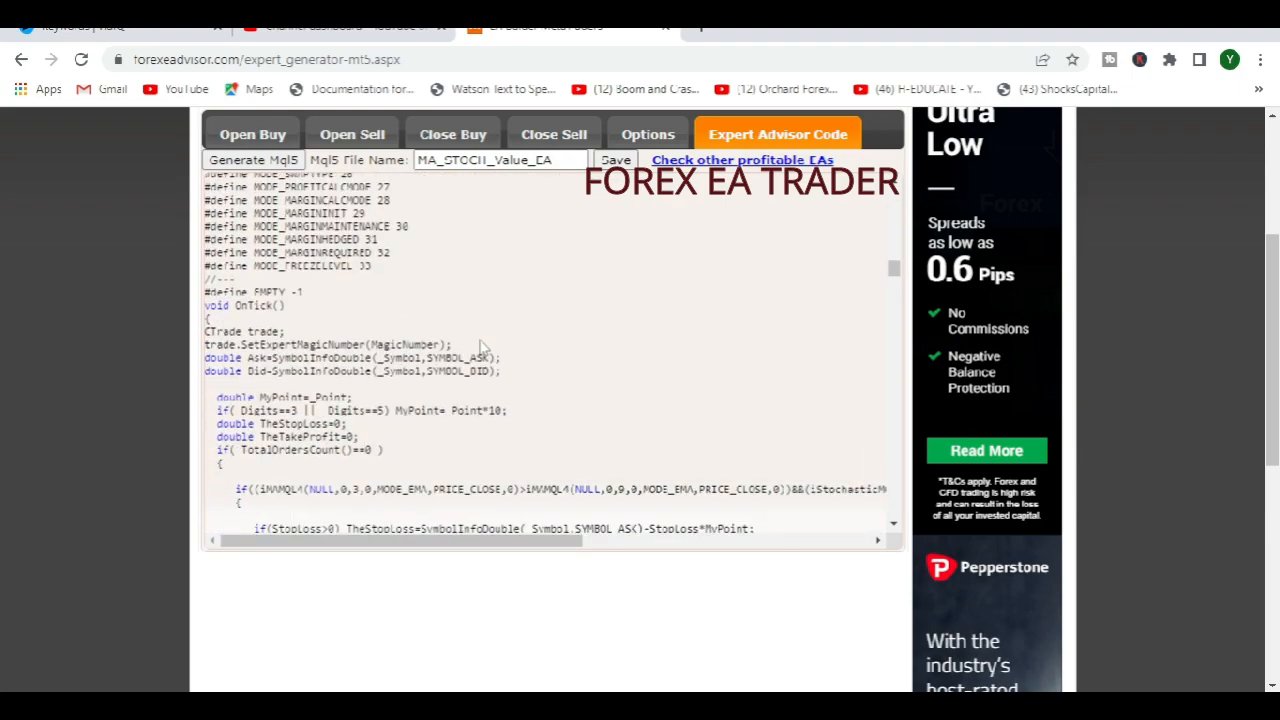
pyautogui.scroll(-10, 481, 346)
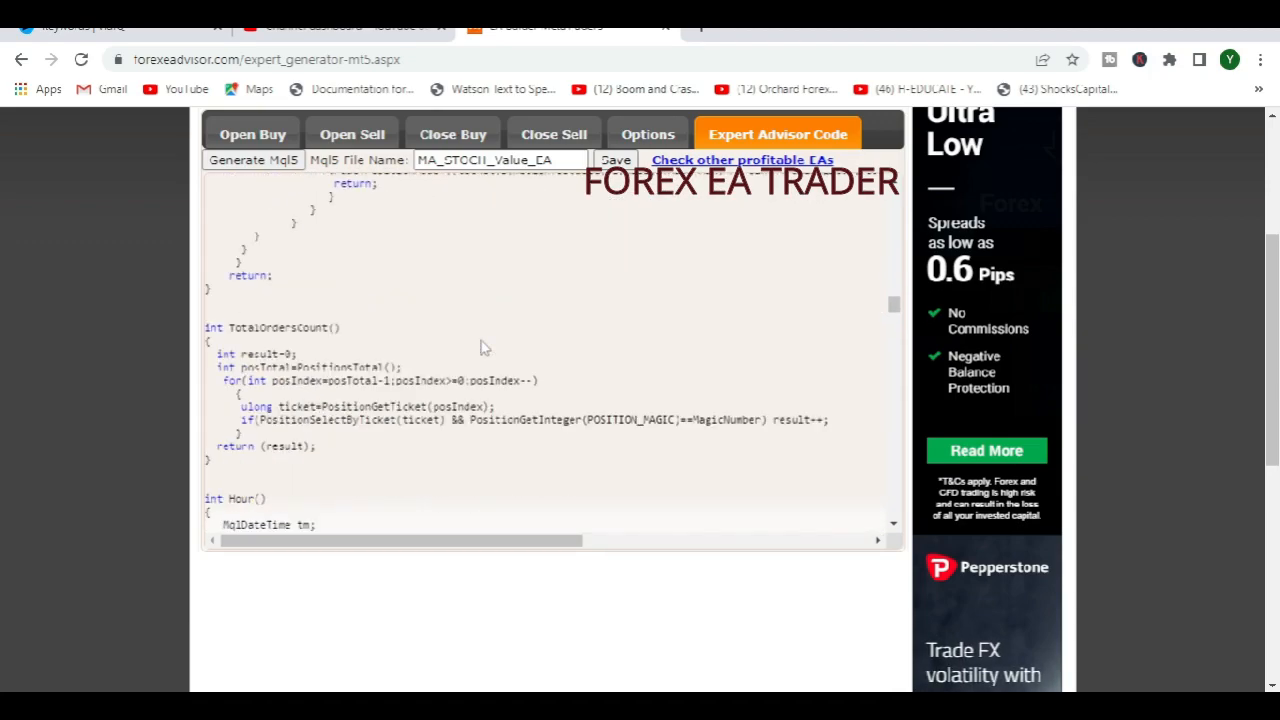
pyautogui.scroll(-10, 481, 346)
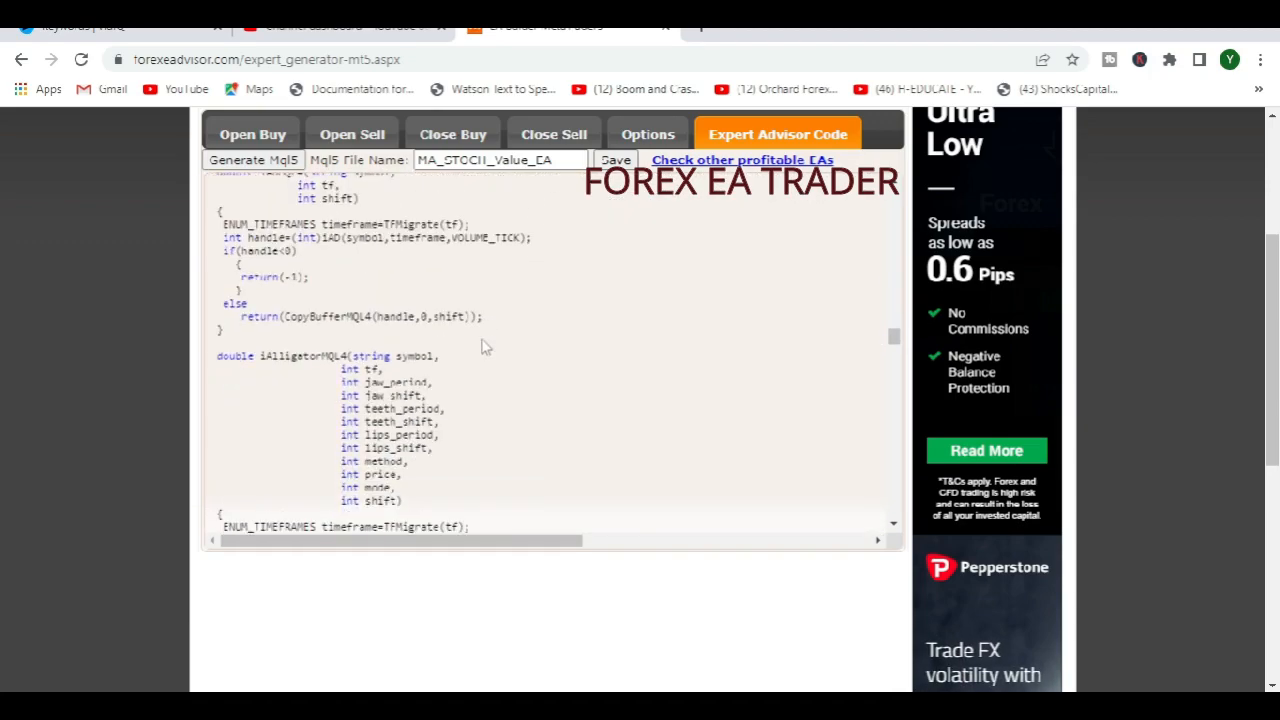
pyautogui.scroll(-10, 484, 346)
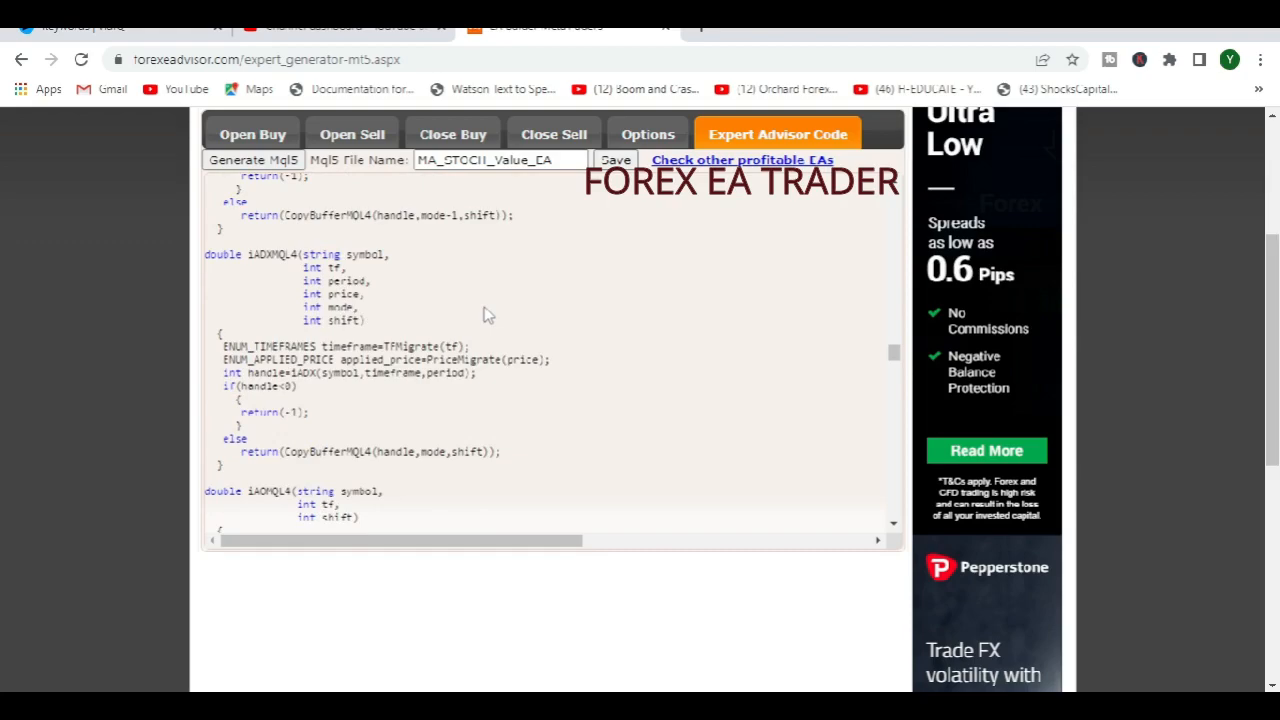
# Examine the EMA-based buy and sell conditions and the trailing stop logic in the generated OnTick function
pyautogui.scroll(15, 489, 313)
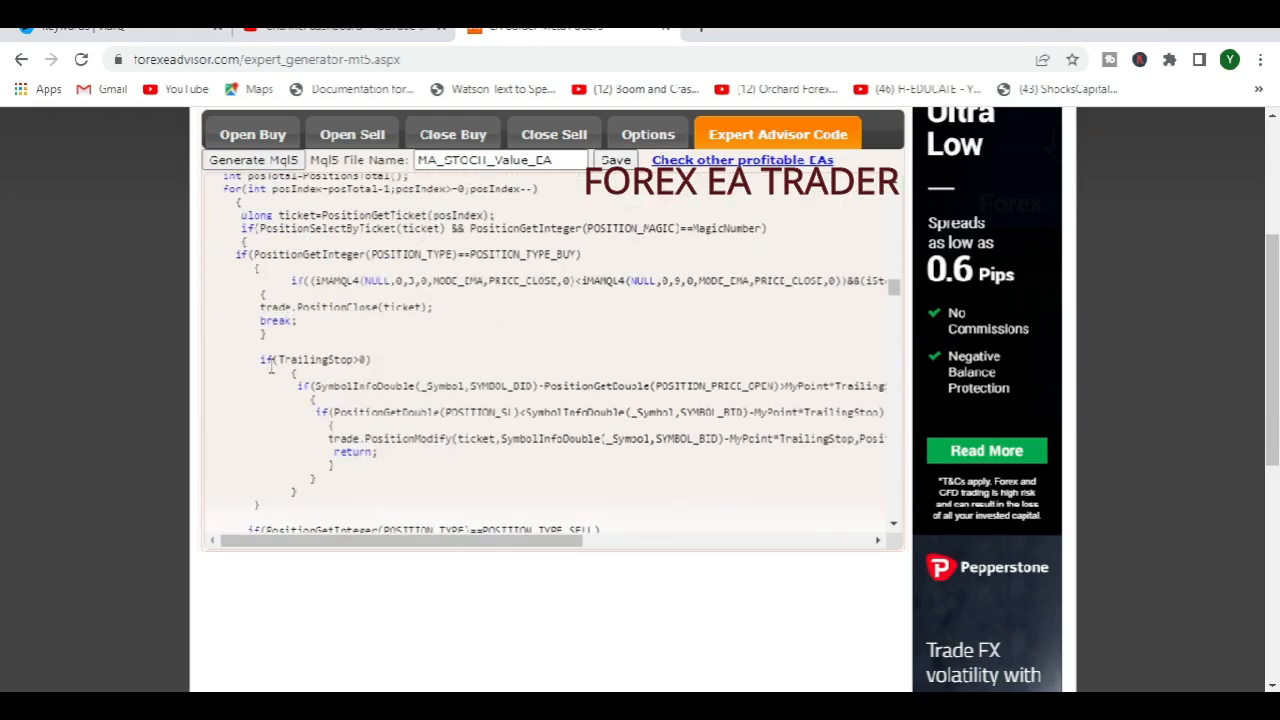
pyautogui.scroll(3, 400, 342)
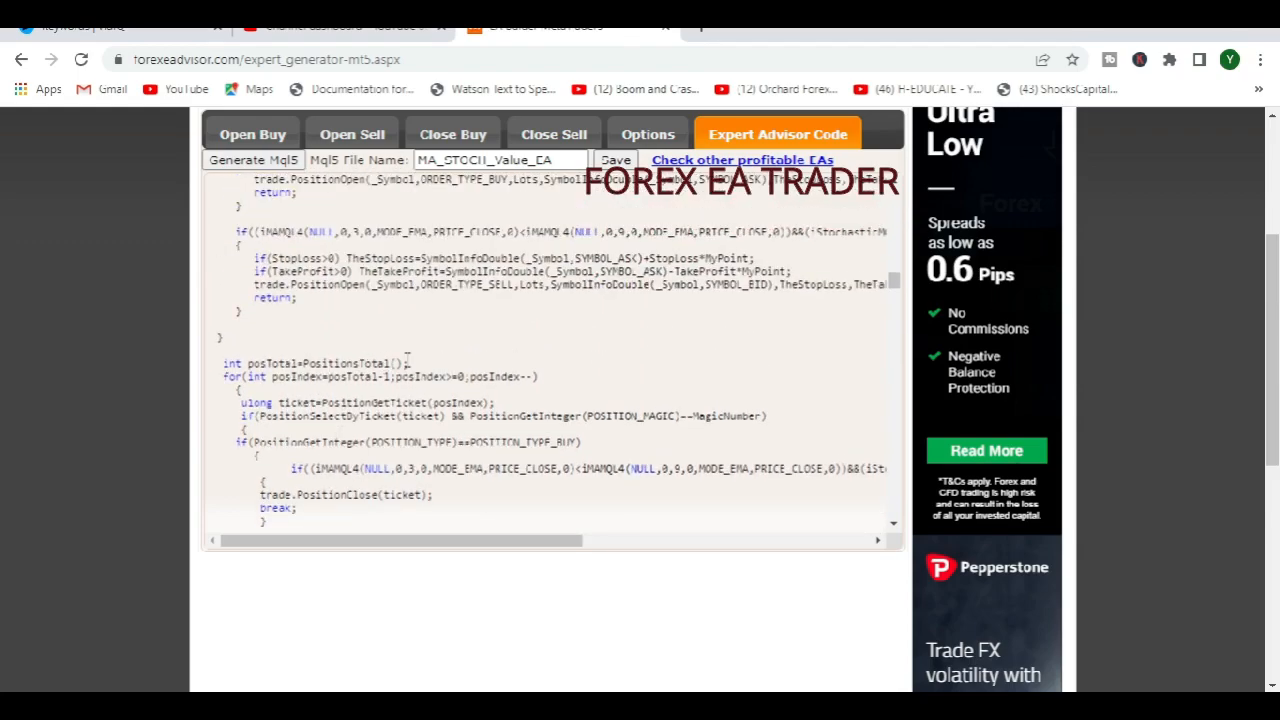
pyautogui.scroll(1, 407, 360)
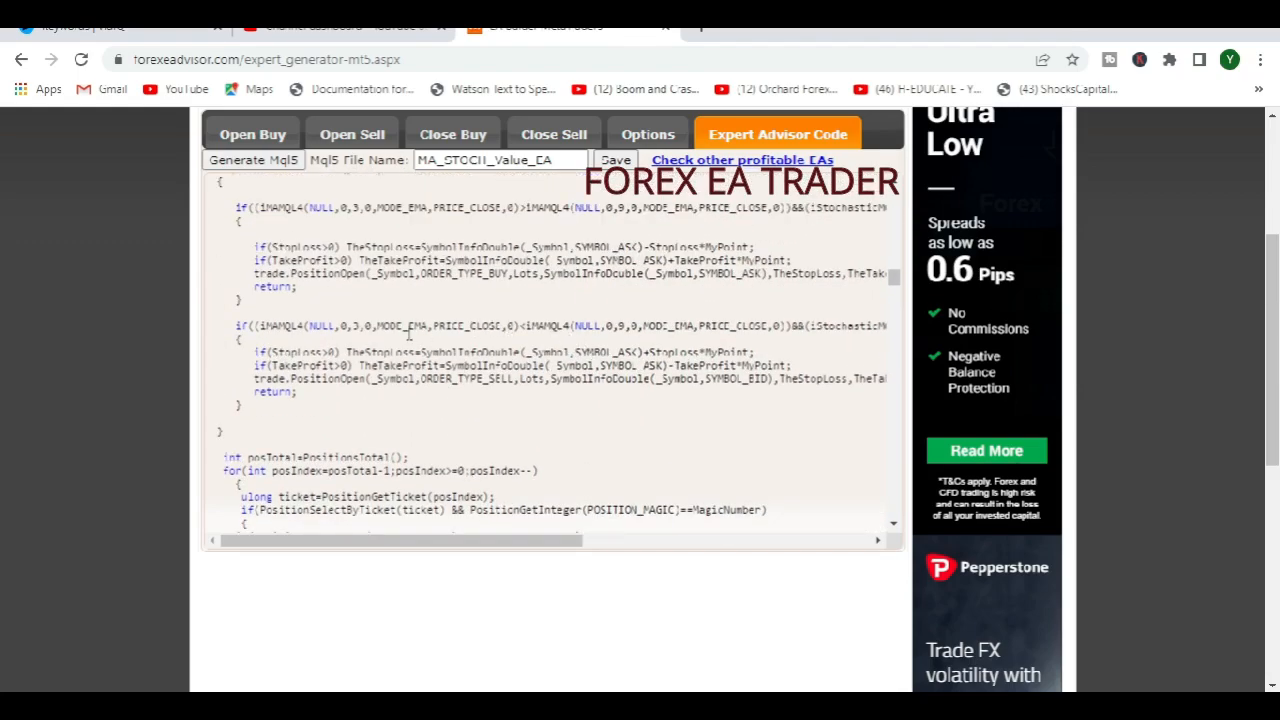
pyautogui.moveTo(407, 325); pyautogui.dragTo(427, 326)
pyautogui.scroll(6, 375, 335)
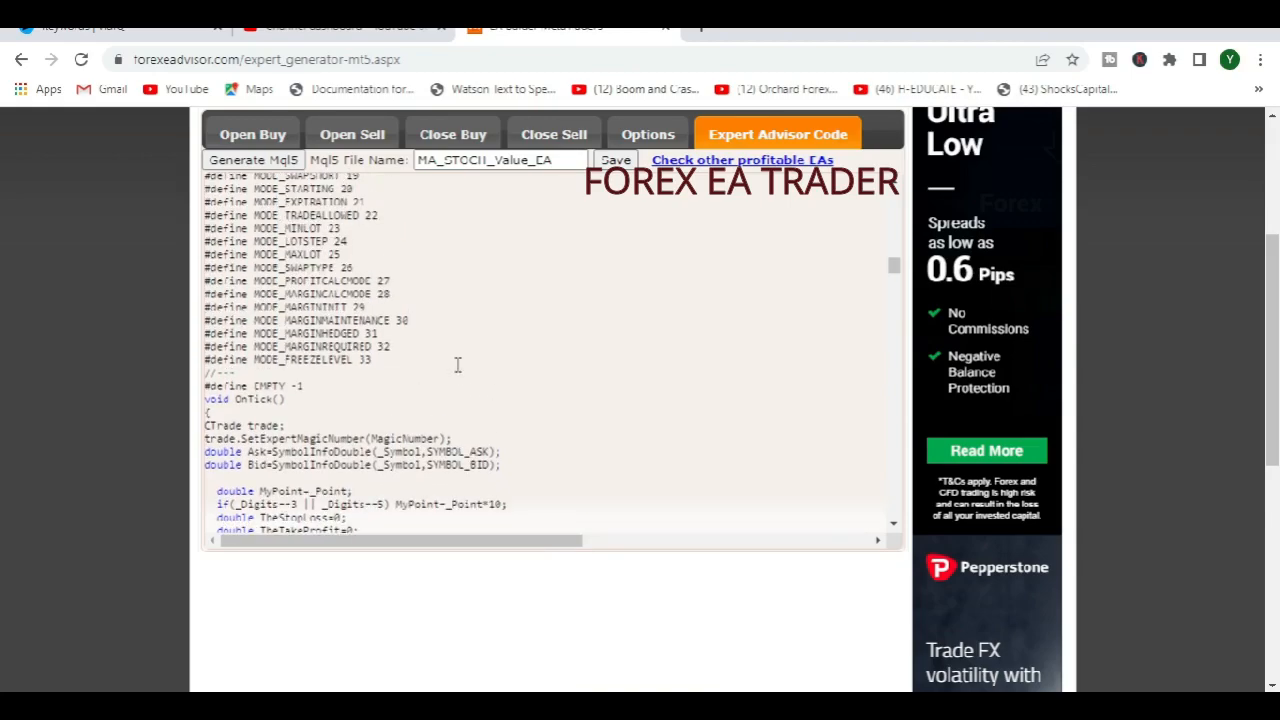
pyautogui.scroll(-3, 457, 365)
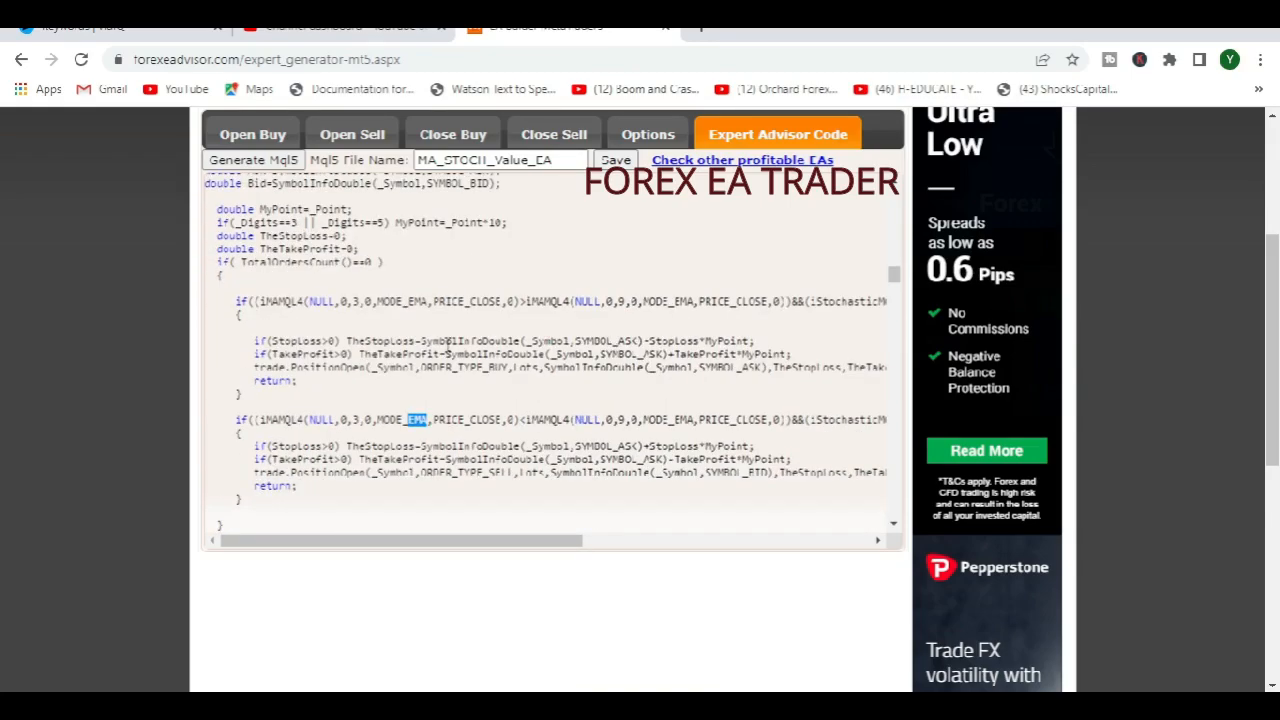
pyautogui.click(447, 341)
pyautogui.scroll(2, 536, 342)
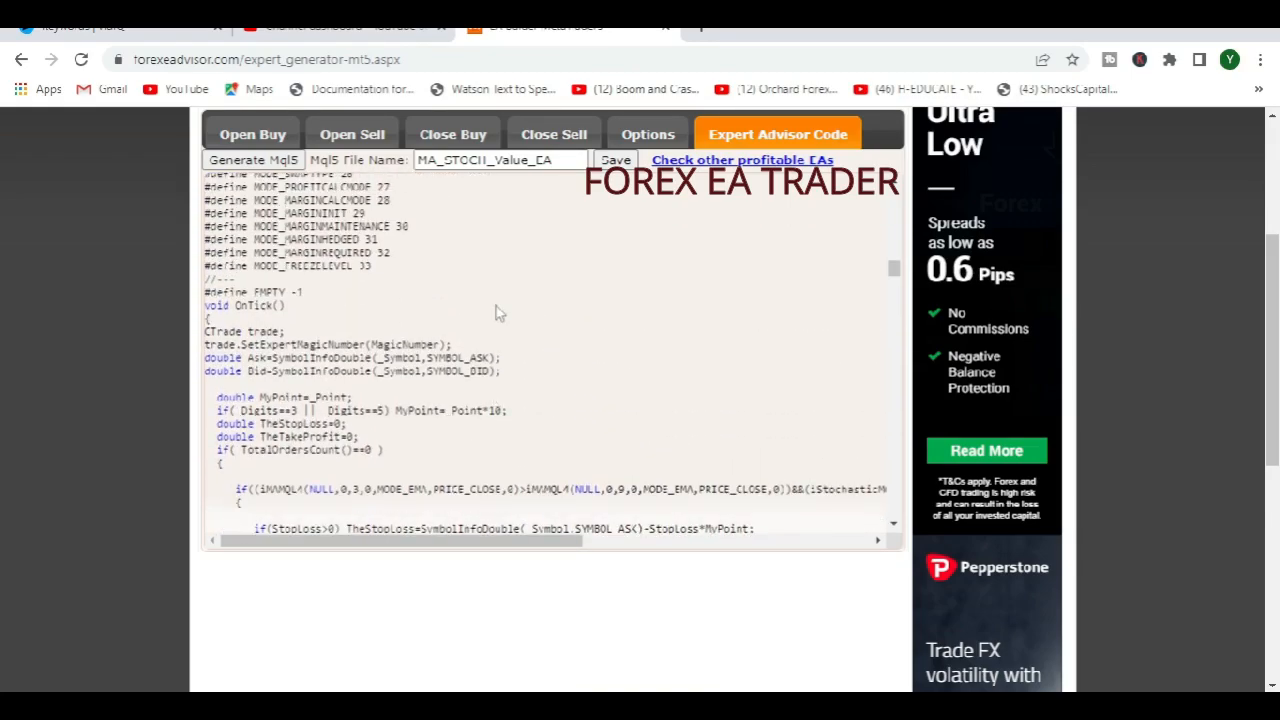
pyautogui.scroll(-2, 580, 408)
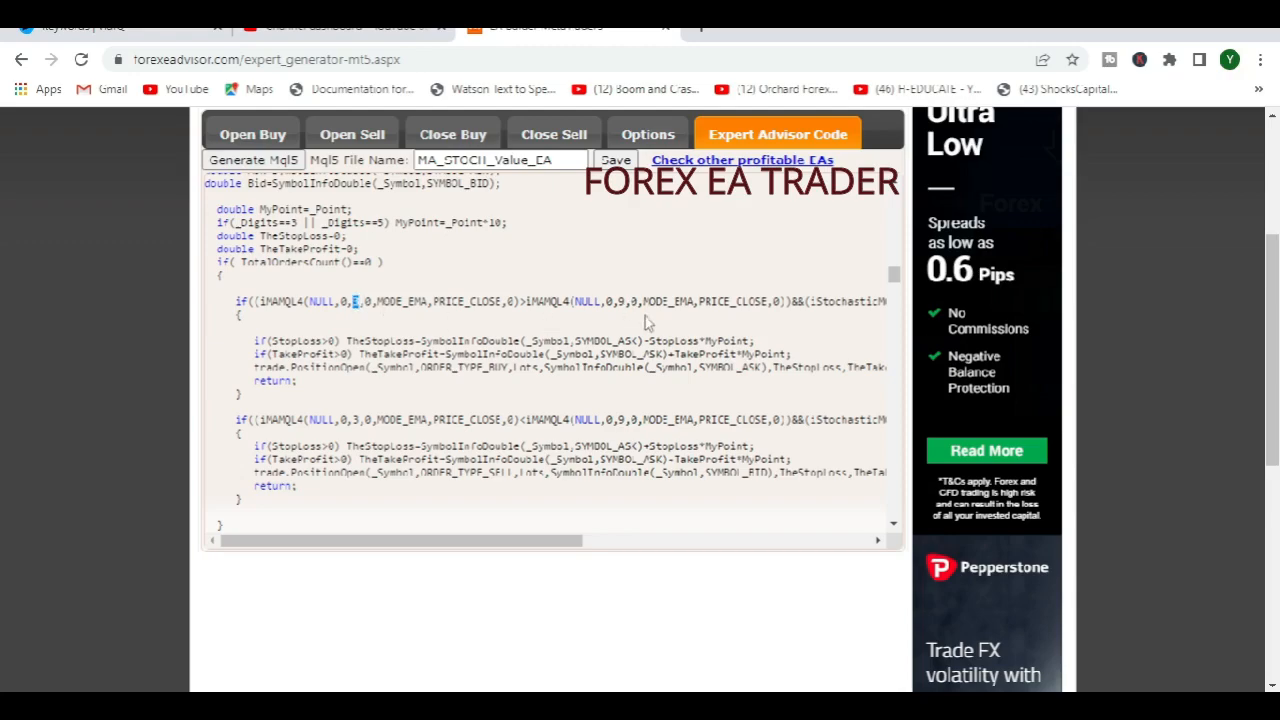
# Examine the moving average periods in the buy and sell conditions and the input parameters of the generated code
pyautogui.doubleClick(622, 301)
pyautogui.write('3')
pyautogui.click(522, 302)
pyautogui.doubleClick(521, 420)
pyautogui.scroll(5, 520, 390)
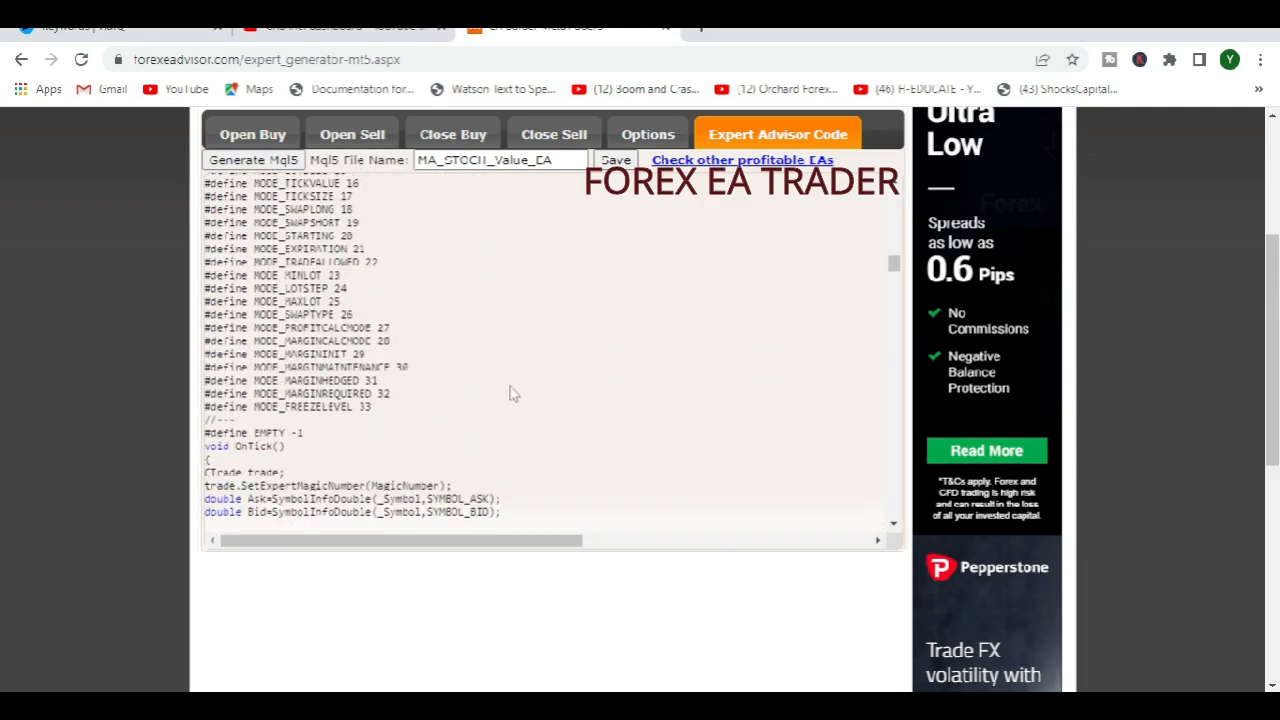
pyautogui.scroll(10, 518, 376)
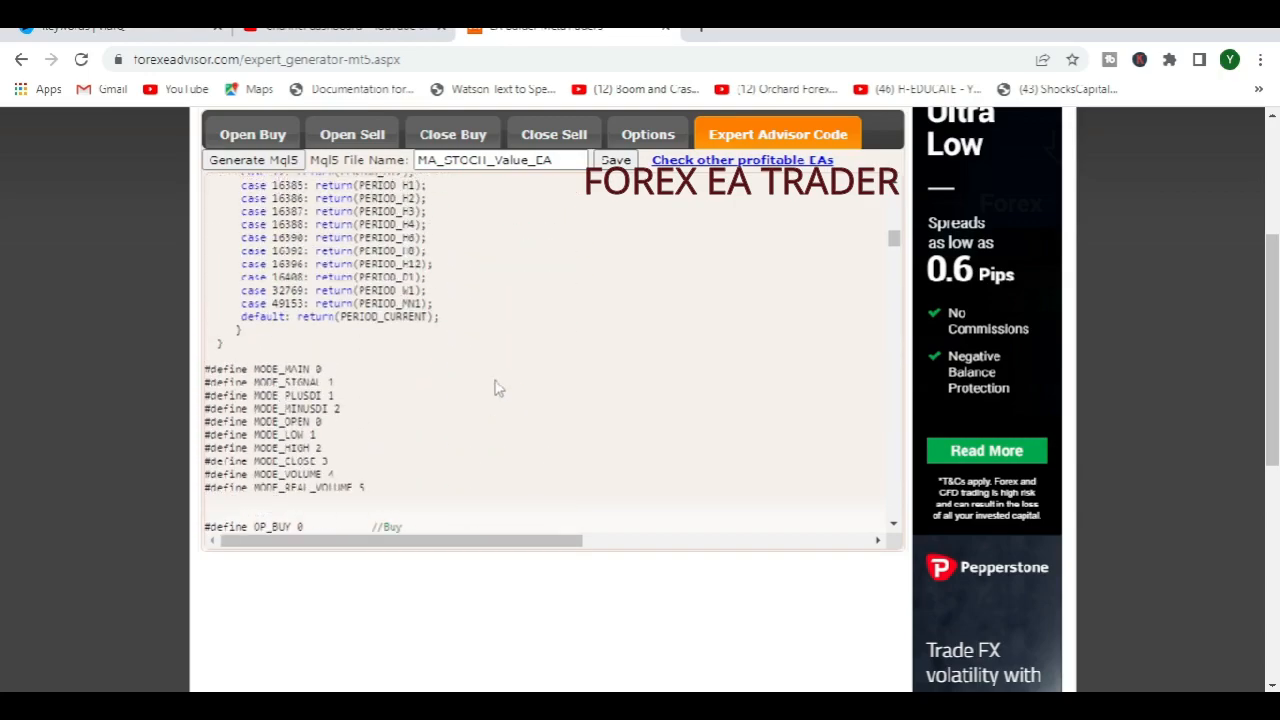
pyautogui.scroll(10, 510, 389)
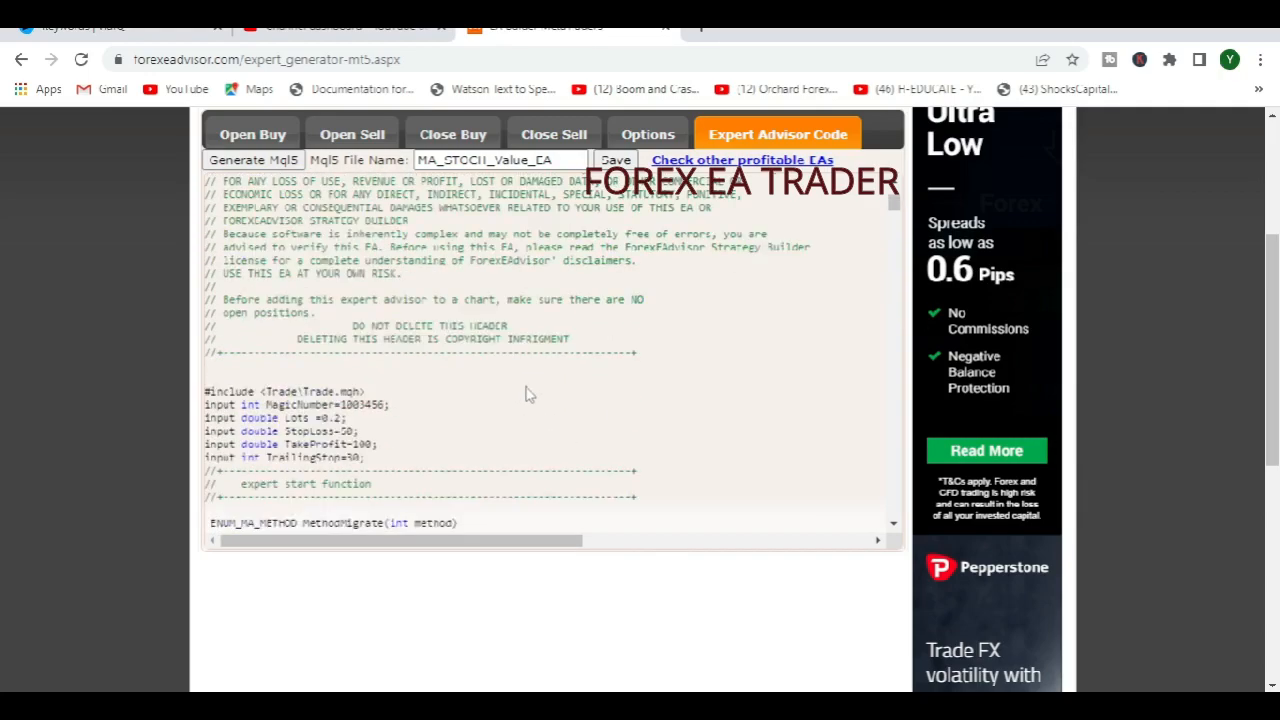
# Rename the MQL5 file as MA-STOCHY EA and save it to the computer
pyautogui.scroll(1, 697, 390)
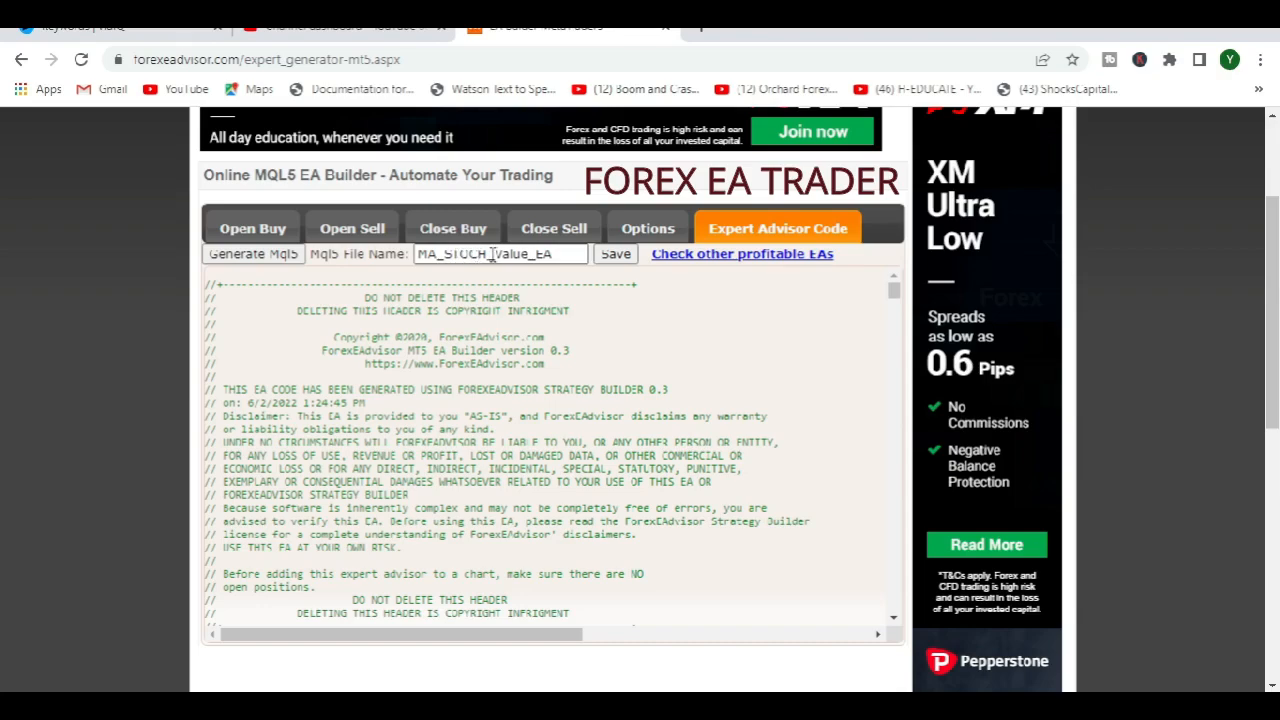
pyautogui.moveTo(489, 254); pyautogui.dragTo(526, 255)
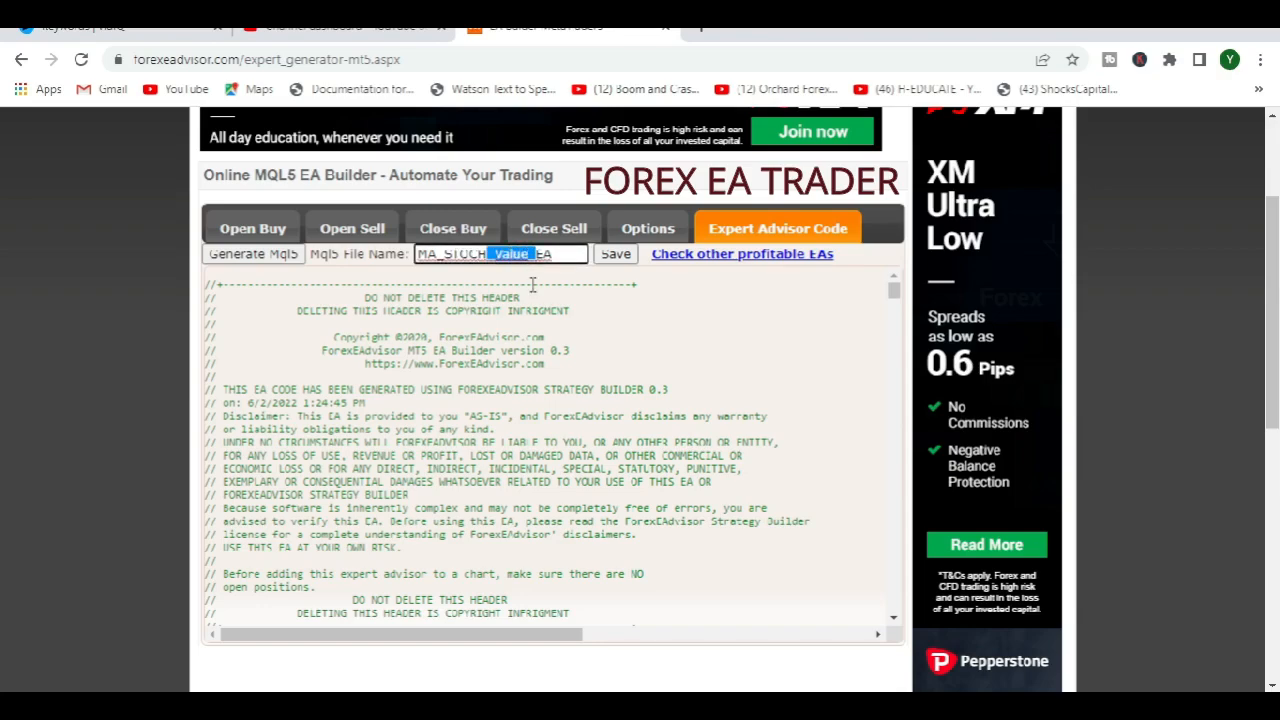
pyautogui.press('BackSpace')
pyautogui.write('_')
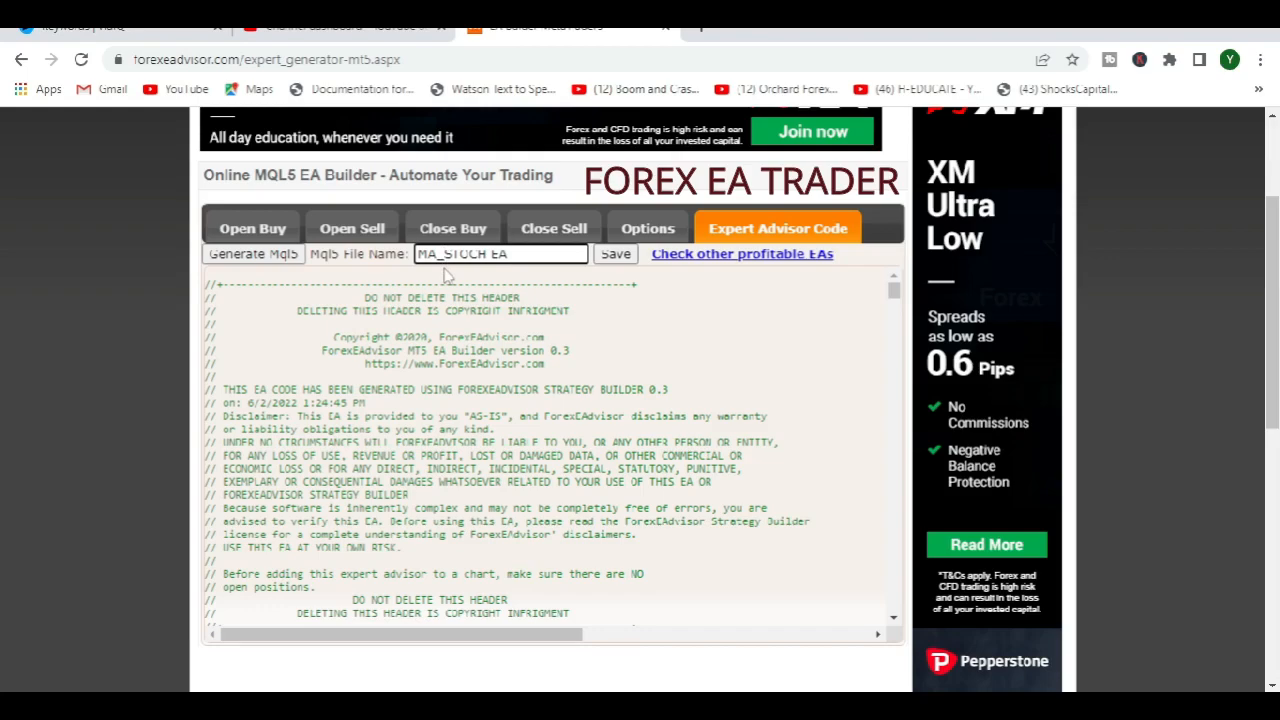
pyautogui.press('BackSpace')
pyautogui.write('-')
pyautogui.click(486, 258)
pyautogui.write('y')
pyautogui.press('BackSpace')
pyautogui.write('Y')
pyautogui.click(617, 255)
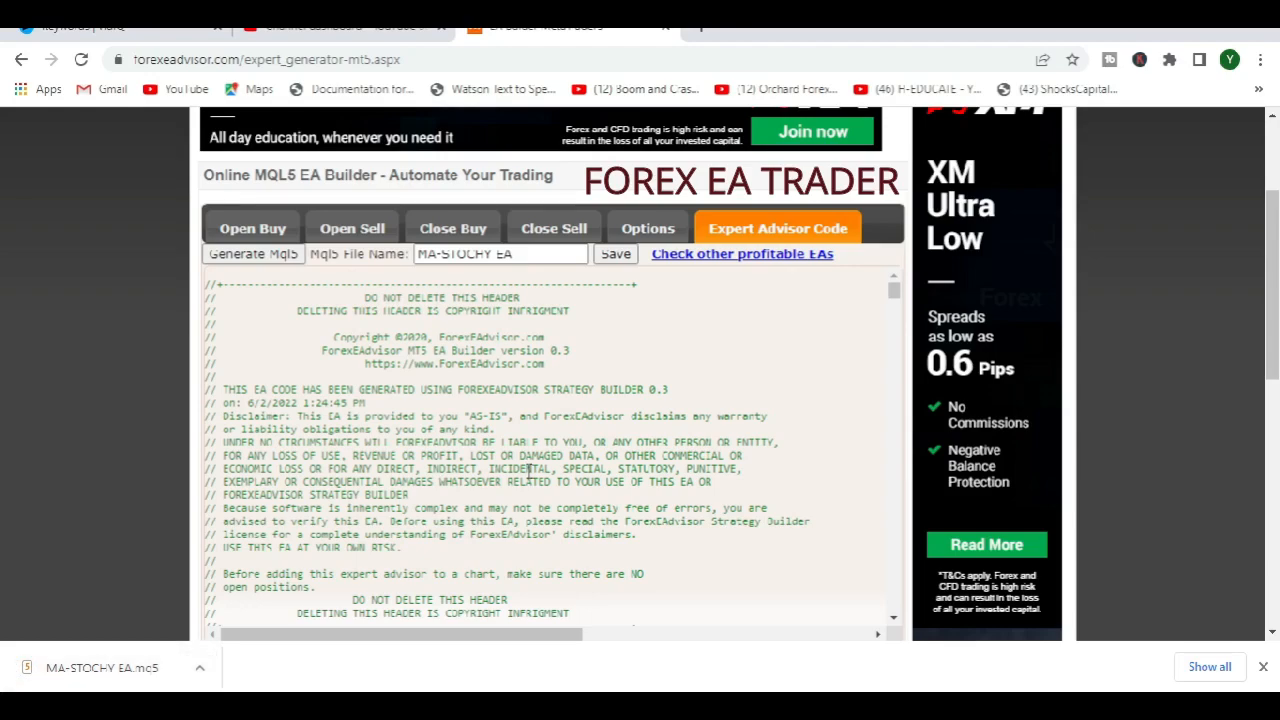
# Look through the saved expert advisor's code from the timeframe definitions to the order opening and closing conditions
pyautogui.scroll(-8, 530, 470)
pyautogui.scroll(-5, 530, 468)
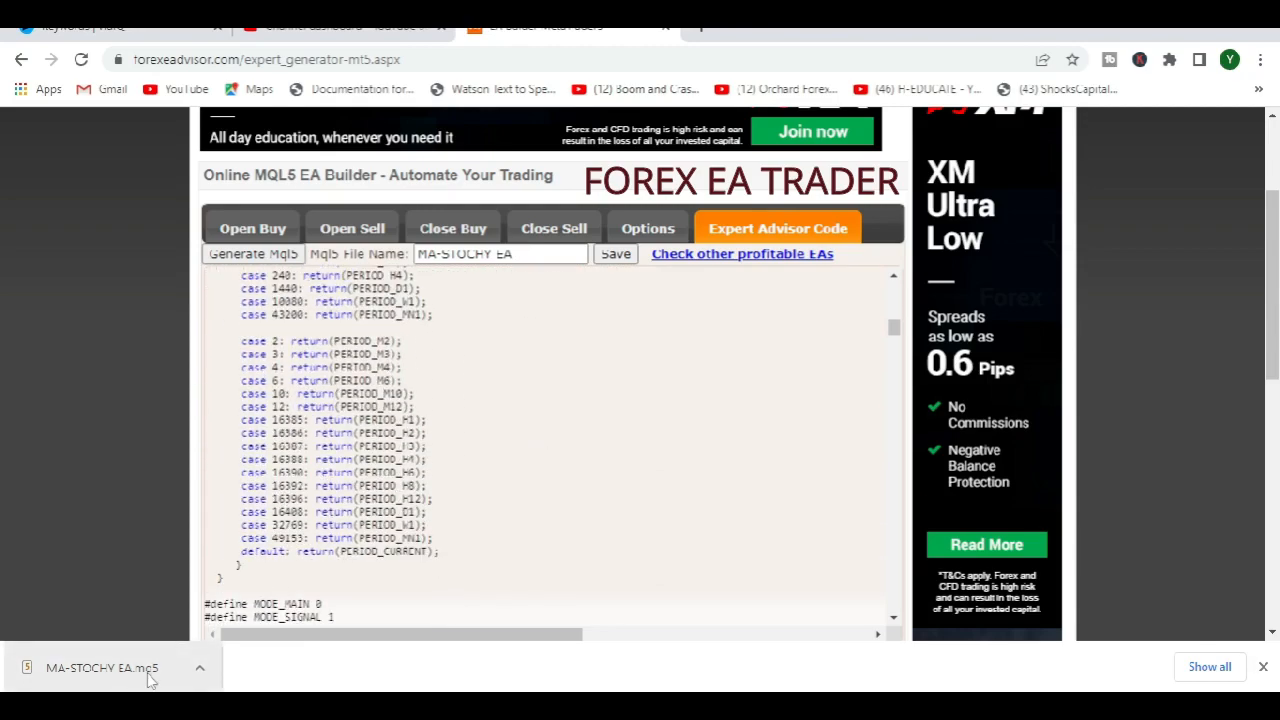
pyautogui.scroll(-1, 455, 489)
pyautogui.scroll(-10, 455, 489)
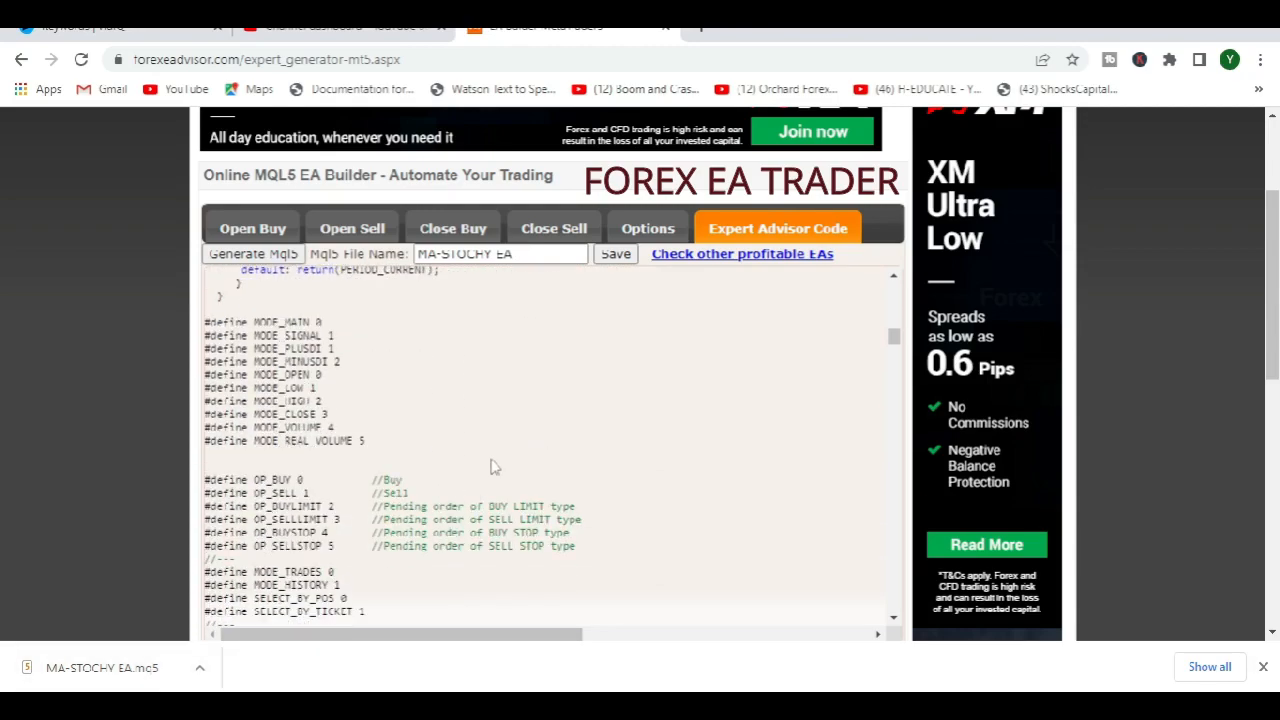
pyautogui.scroll(-10, 595, 412)
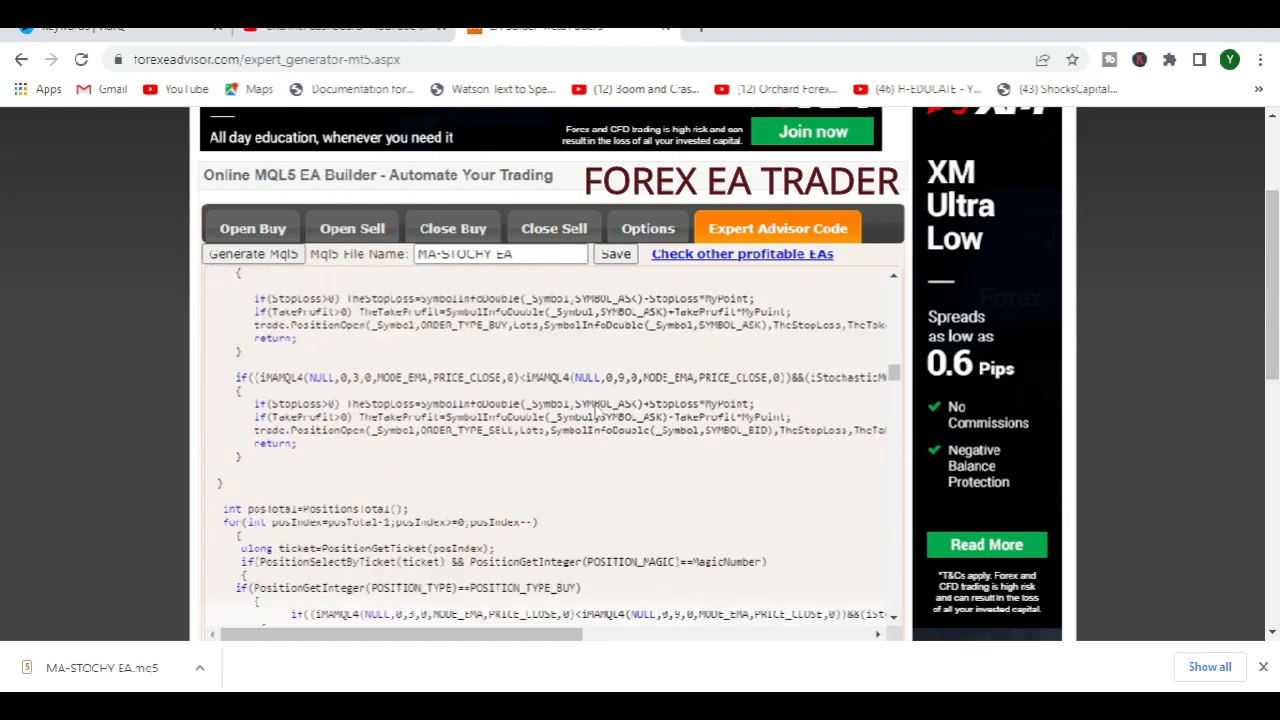
pyautogui.scroll(20, 597, 410)
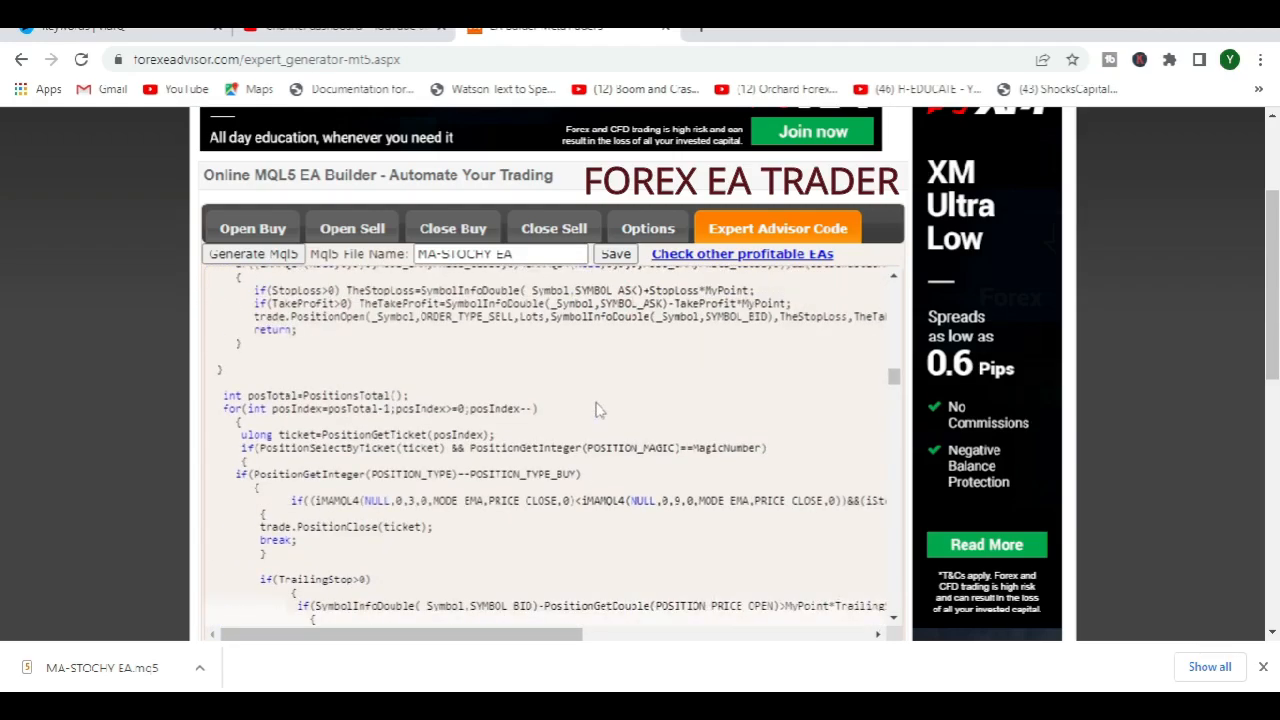
pyautogui.scroll(12, 600, 408)
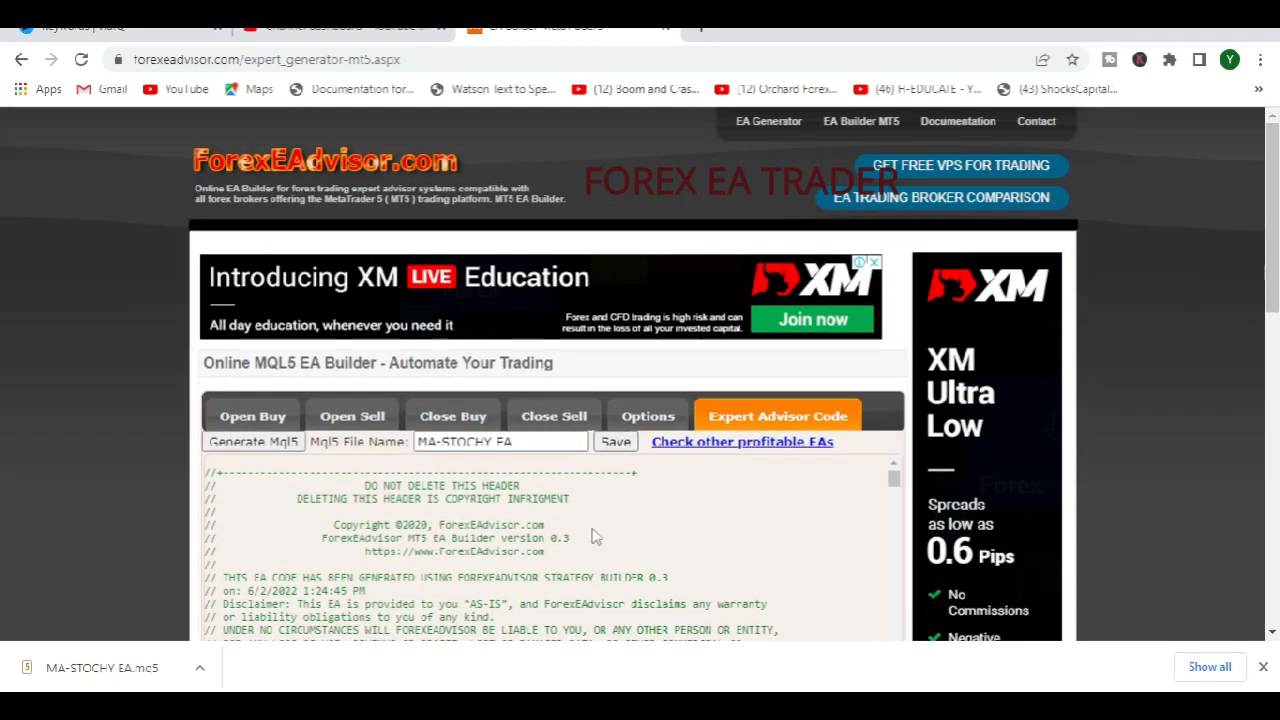
pyautogui.scroll(-10, 597, 530)
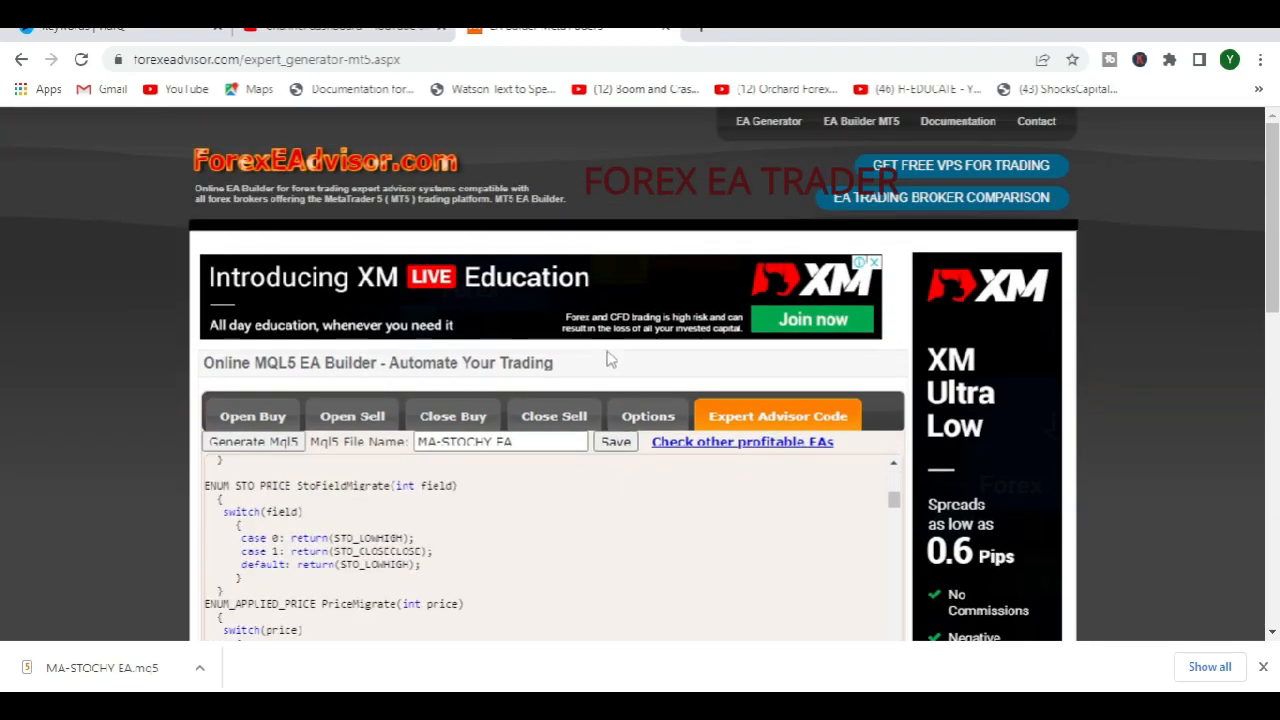
pyautogui.scroll(-4, 600, 484)
pyautogui.scroll(10, 570, 384)
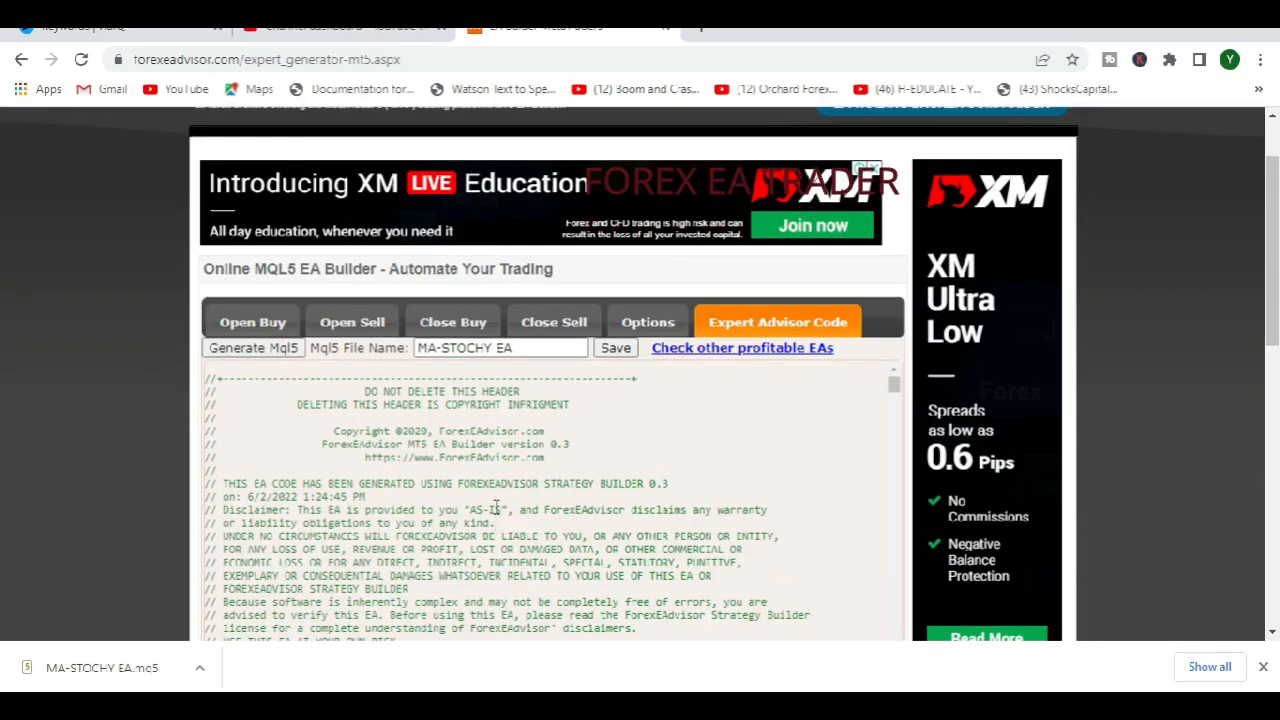
pyautogui.scroll(1, 496, 508)
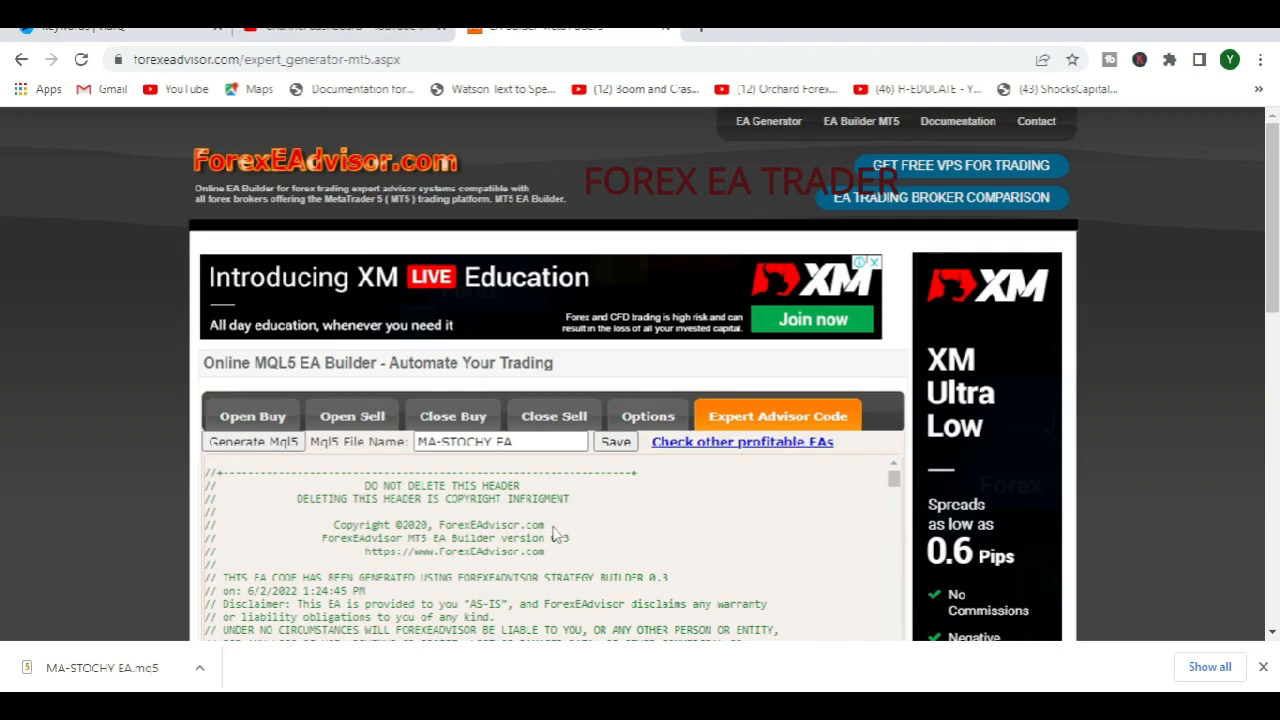
# Review the magic number, lots, stop loss, take profit and trailing stop inputs below the code's header
pyautogui.scroll(-3, 556, 535)
pyautogui.scroll(-2, 500, 450)
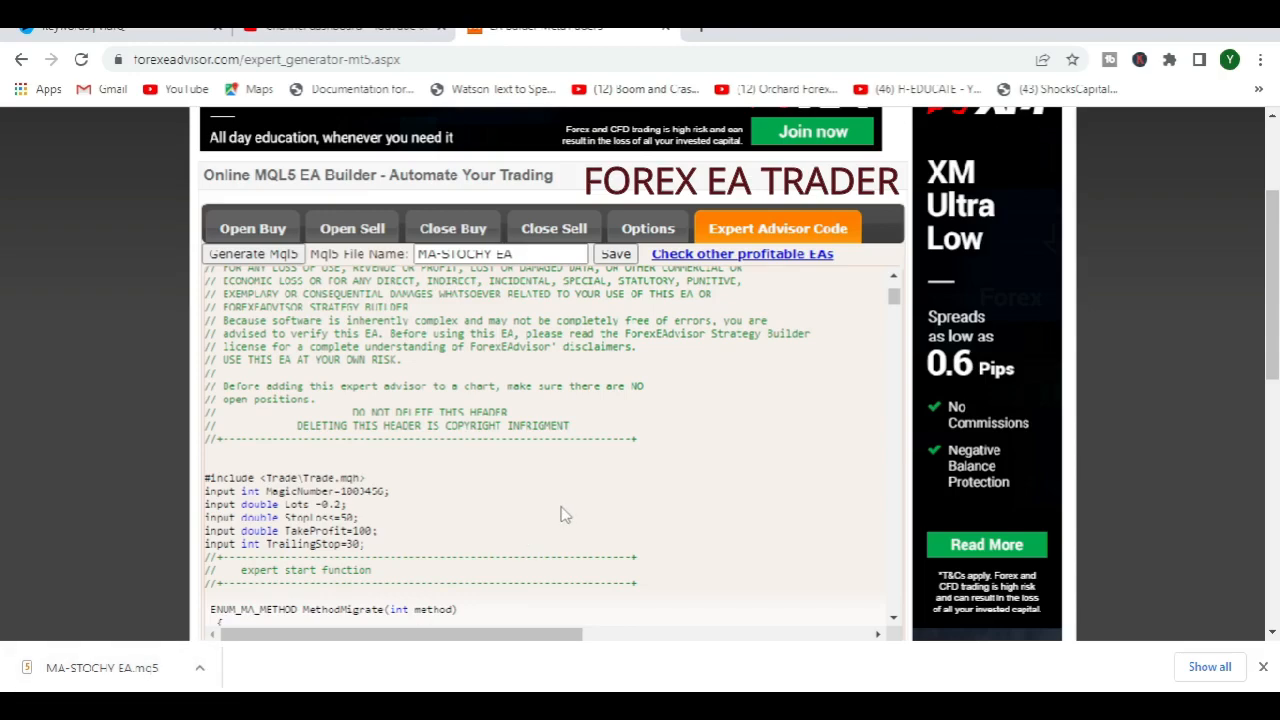
pyautogui.scroll(-2, 560, 515)
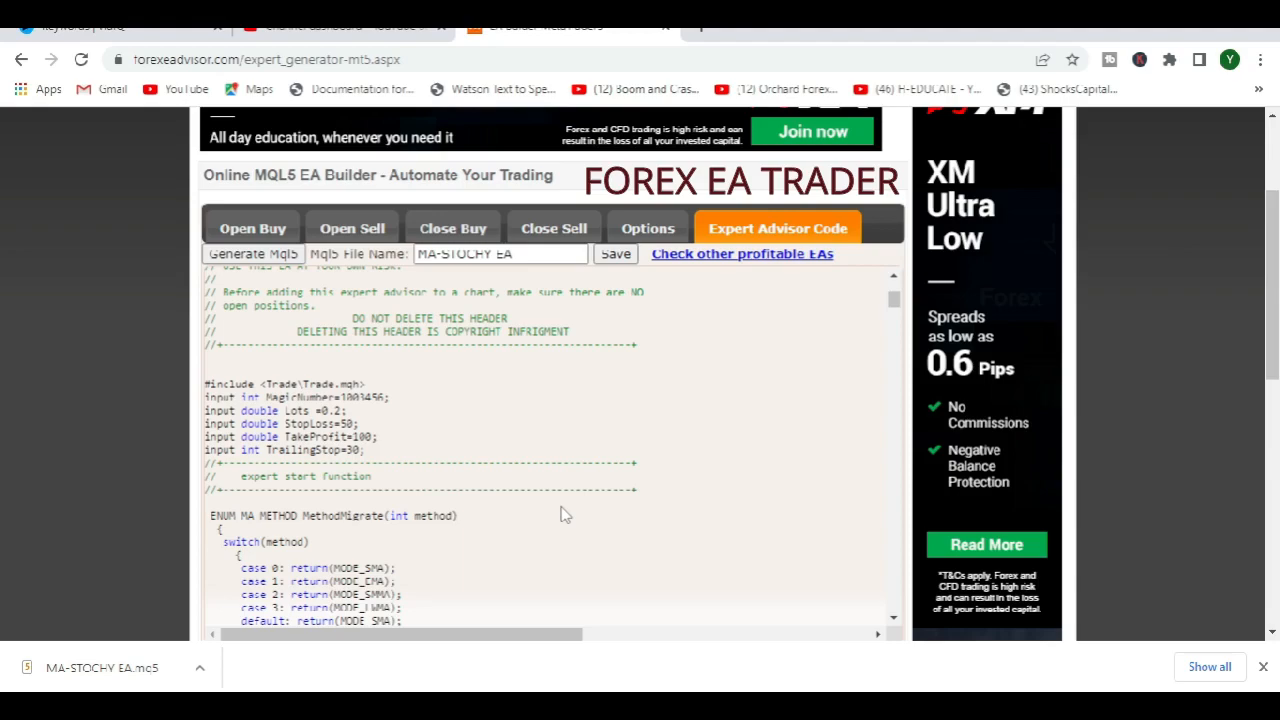
pyautogui.scroll(6, 598, 412)
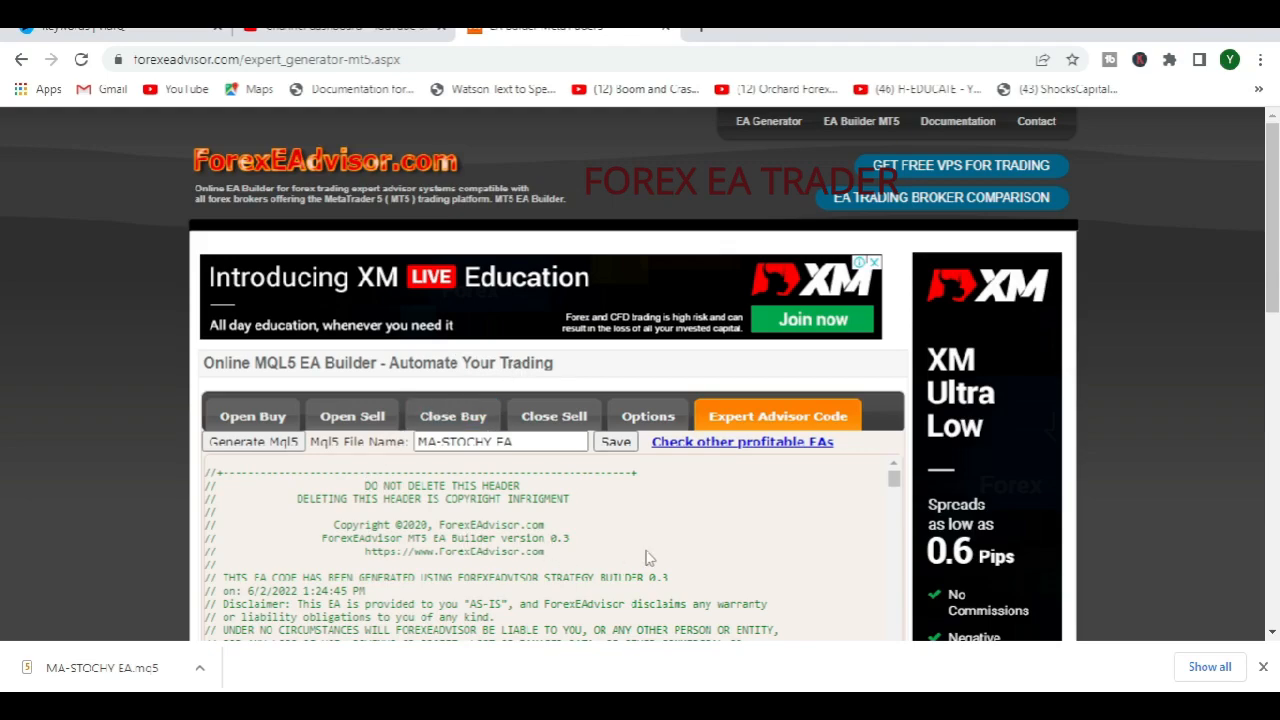
pyautogui.scroll(-5, 646, 557)
pyautogui.scroll(-3, 619, 346)
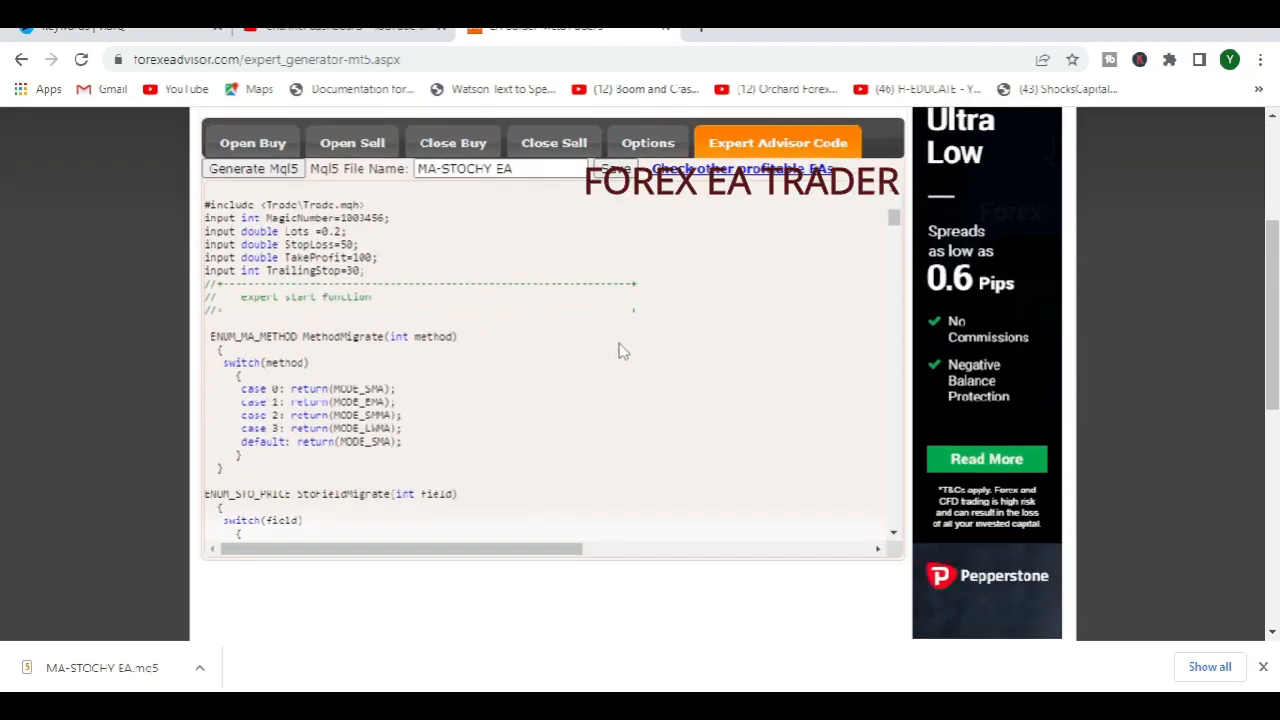
pyautogui.scroll(5, 537, 435)
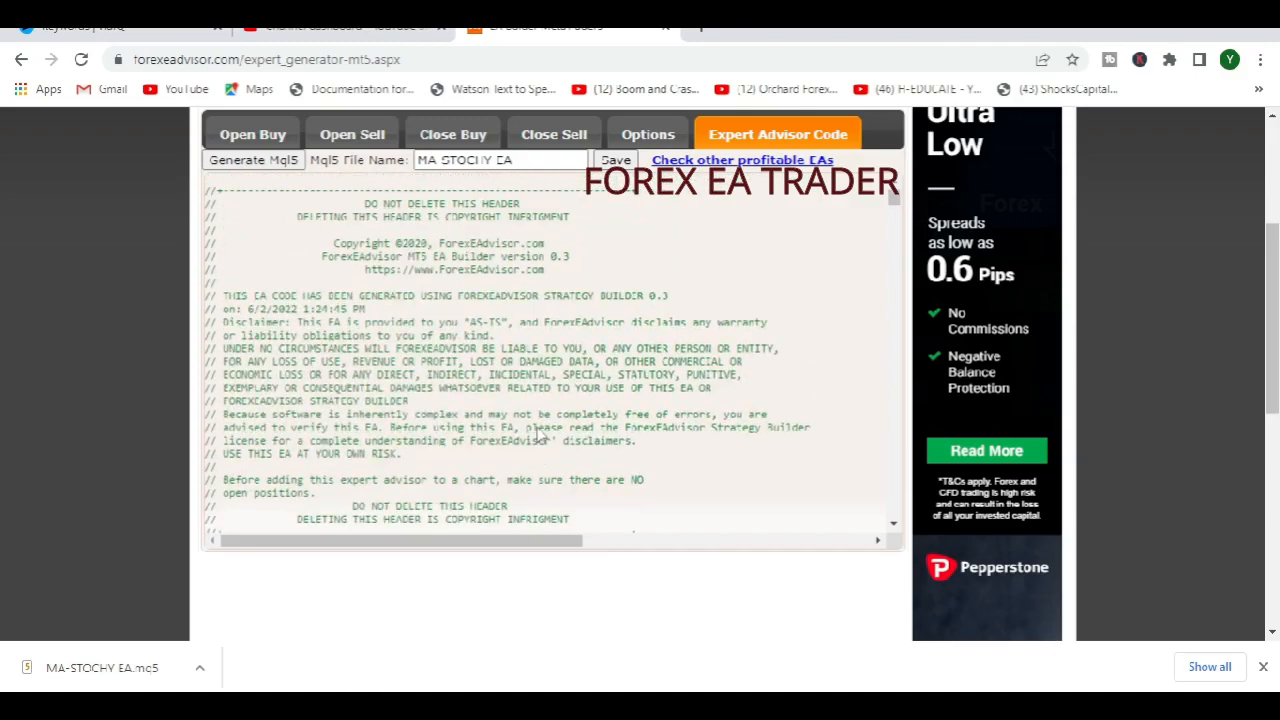
pyautogui.scroll(2, 505, 430)
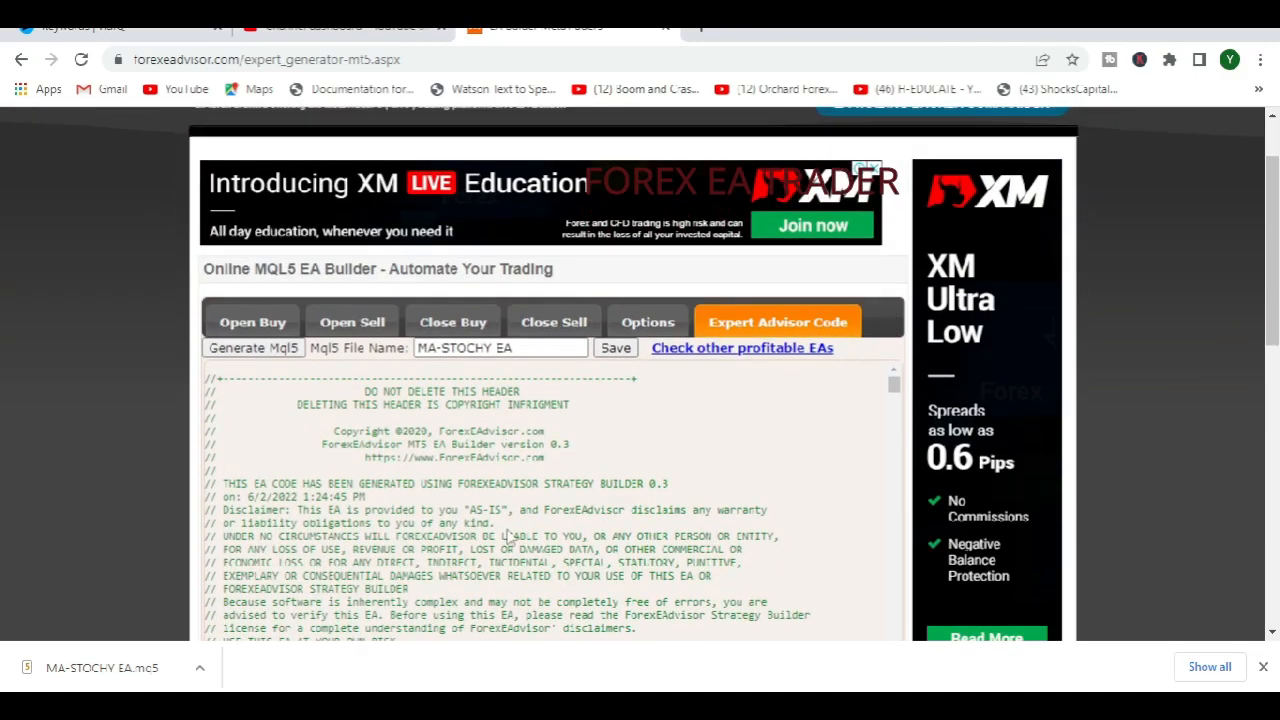
pyautogui.scroll(1, 553, 535)
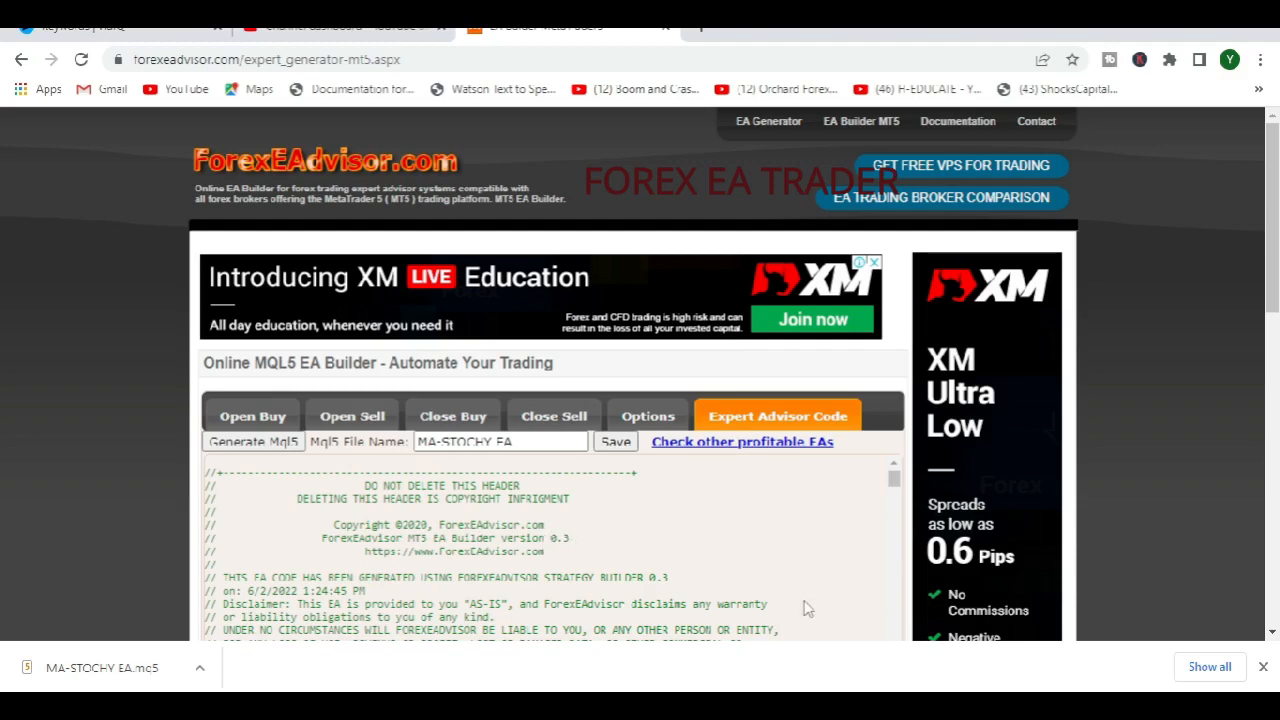
# View the USDJPYmicro M15 chart in MetaTrader and return to the generated code in the browser
pyautogui.hotkey('alt', 'Tab')
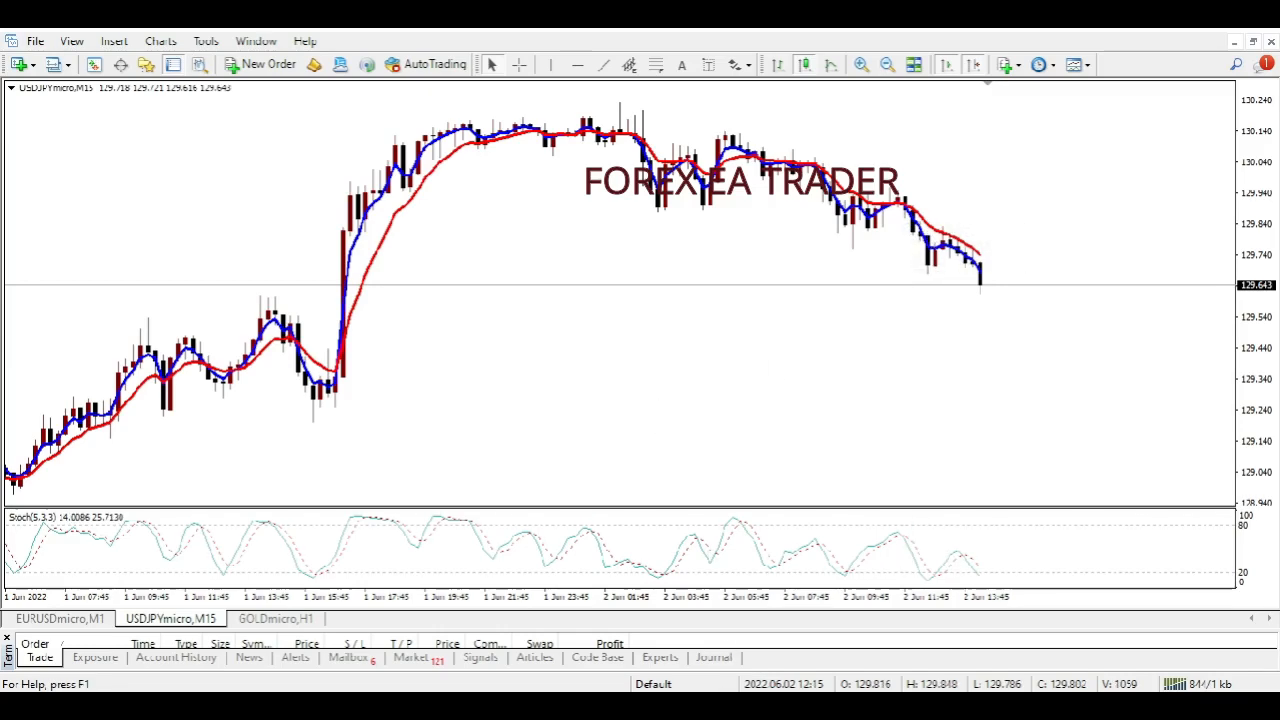
pyautogui.click(600, 706)
pyautogui.scroll(-10, 543, 538)
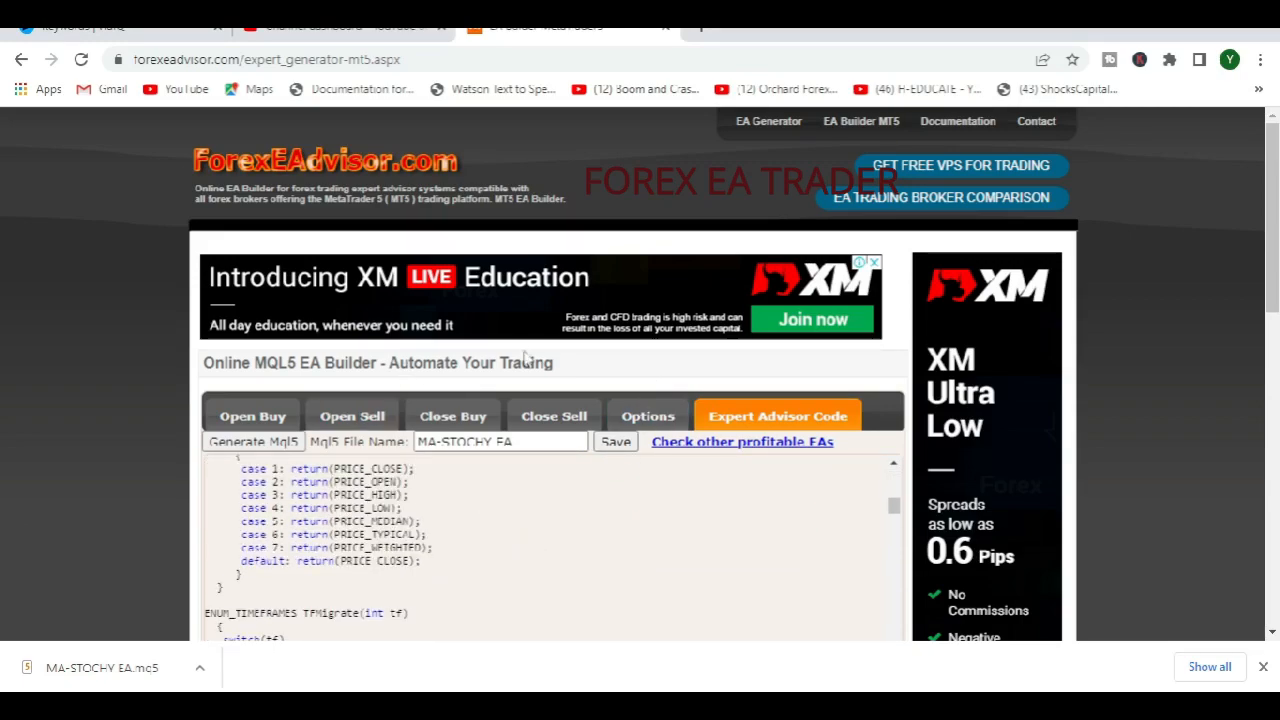
pyautogui.scroll(-6, 528, 360)
pyautogui.scroll(-12, 525, 365)
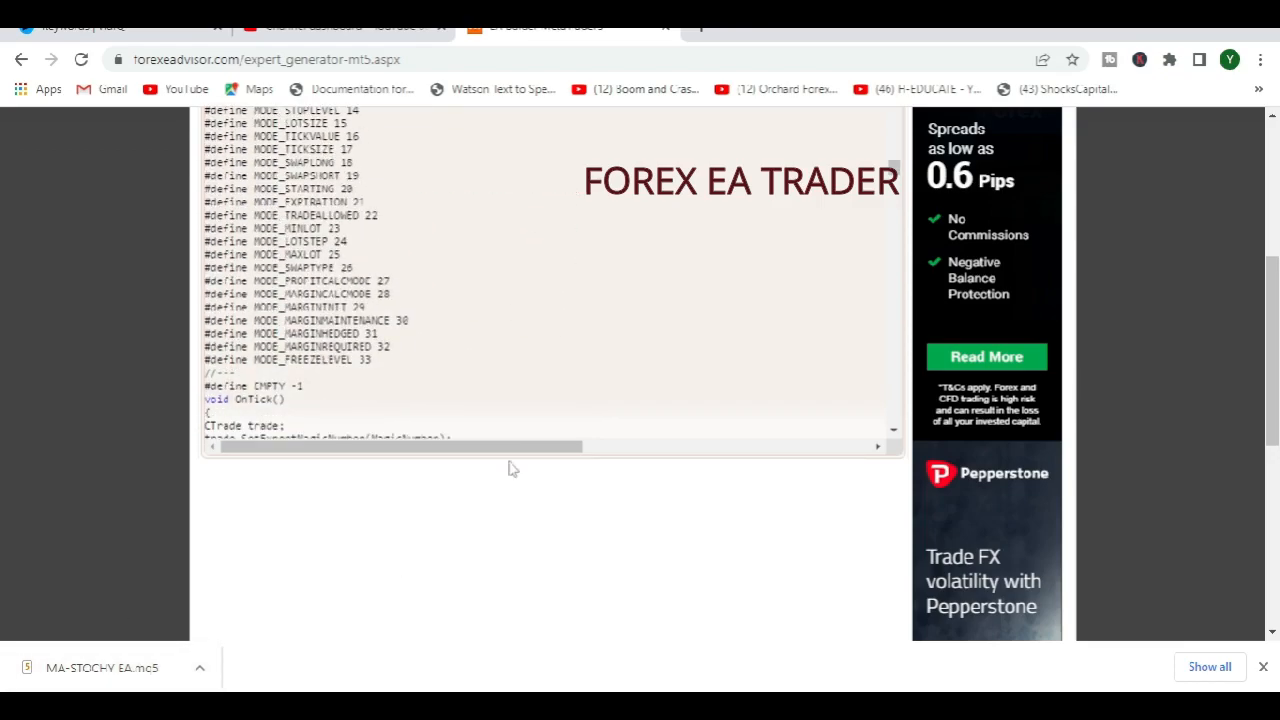
pyautogui.scroll(10, 591, 403)
pyautogui.scroll(10, 712, 440)
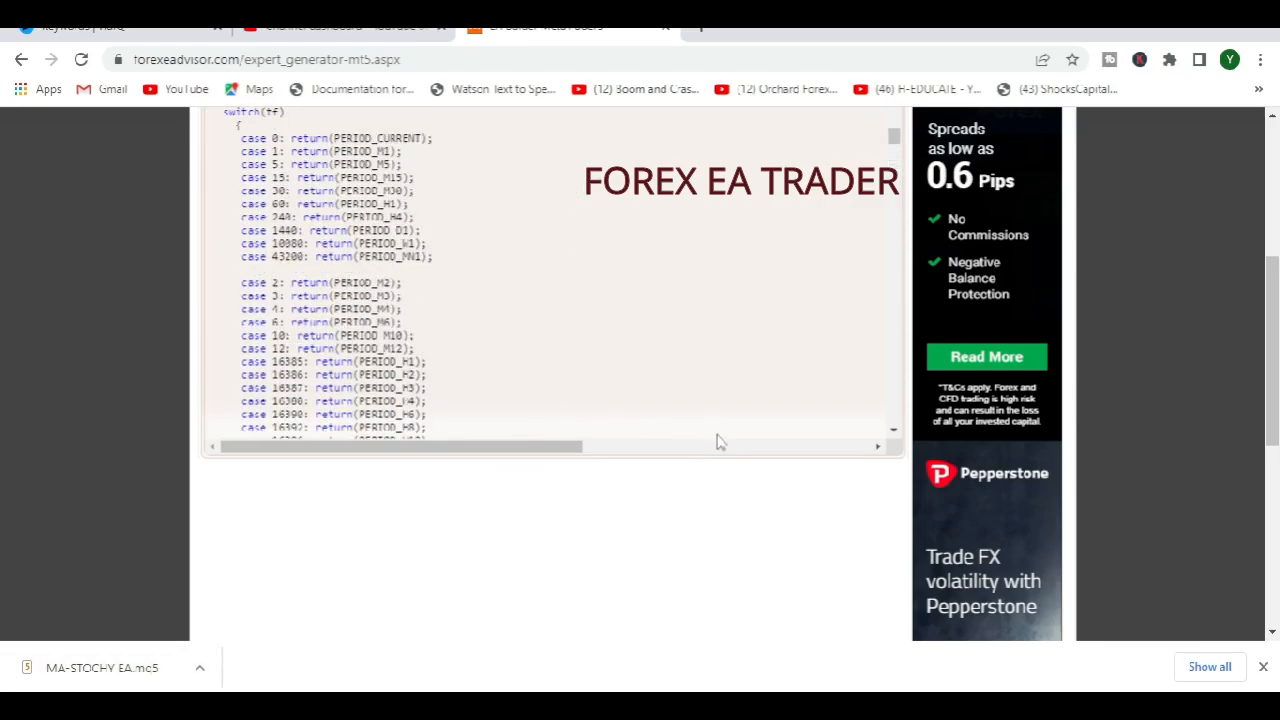
pyautogui.scroll(10, 660, 425)
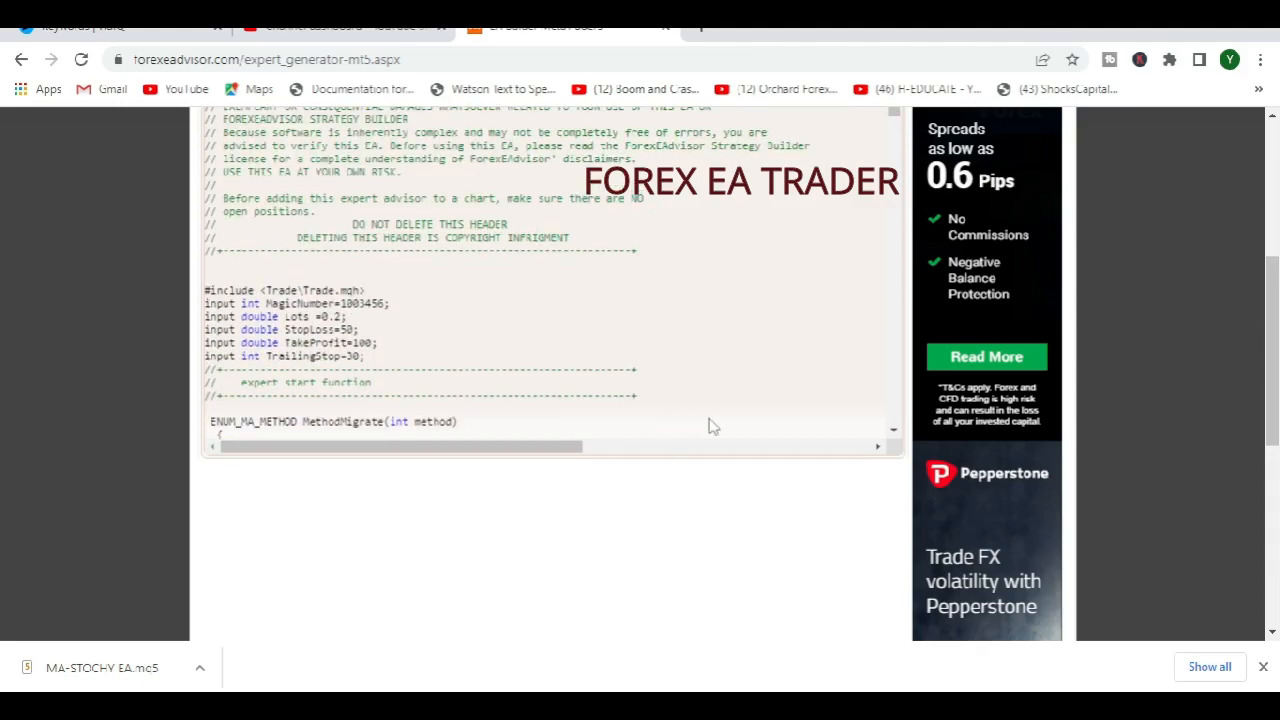